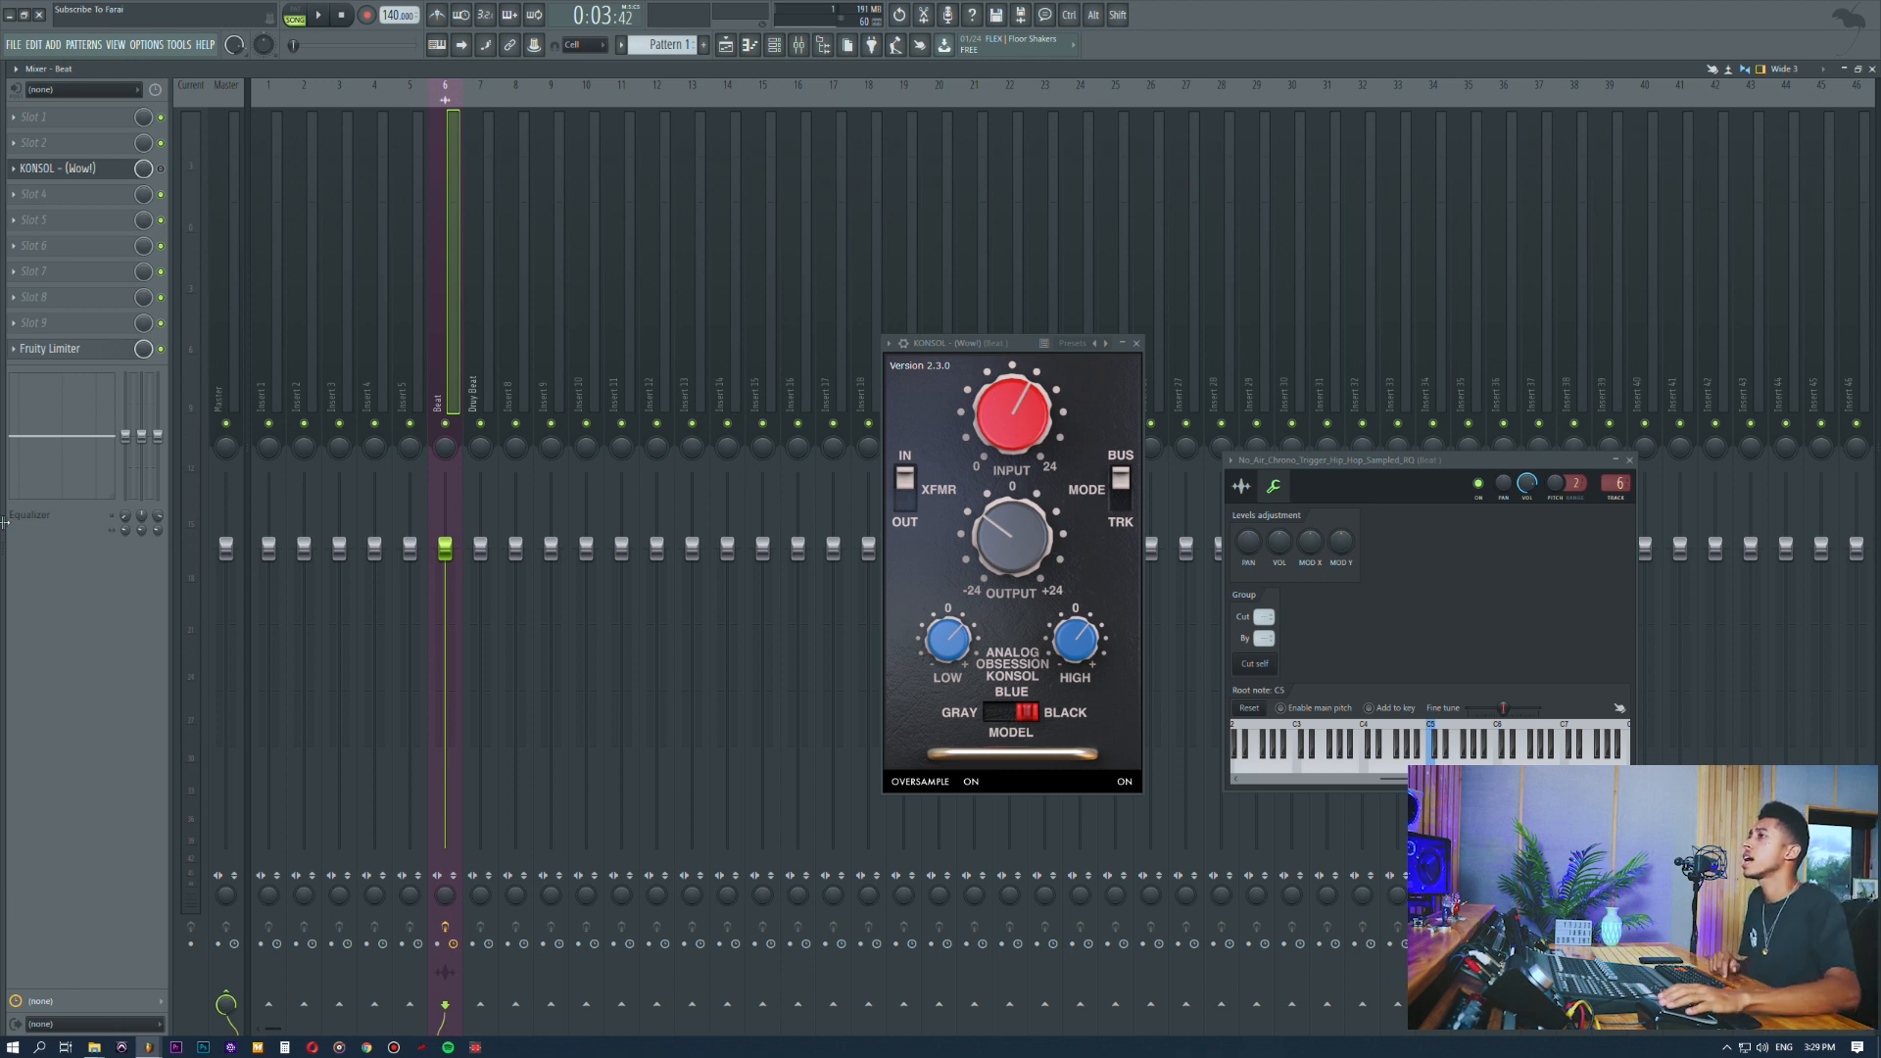
Step: Reposition the KONSOL window and look over the beat's clip in the playlist and its mixer track
{"action": "left_click_drag", "start_coordinate": [1004, 345], "coordinate": [968, 278]}
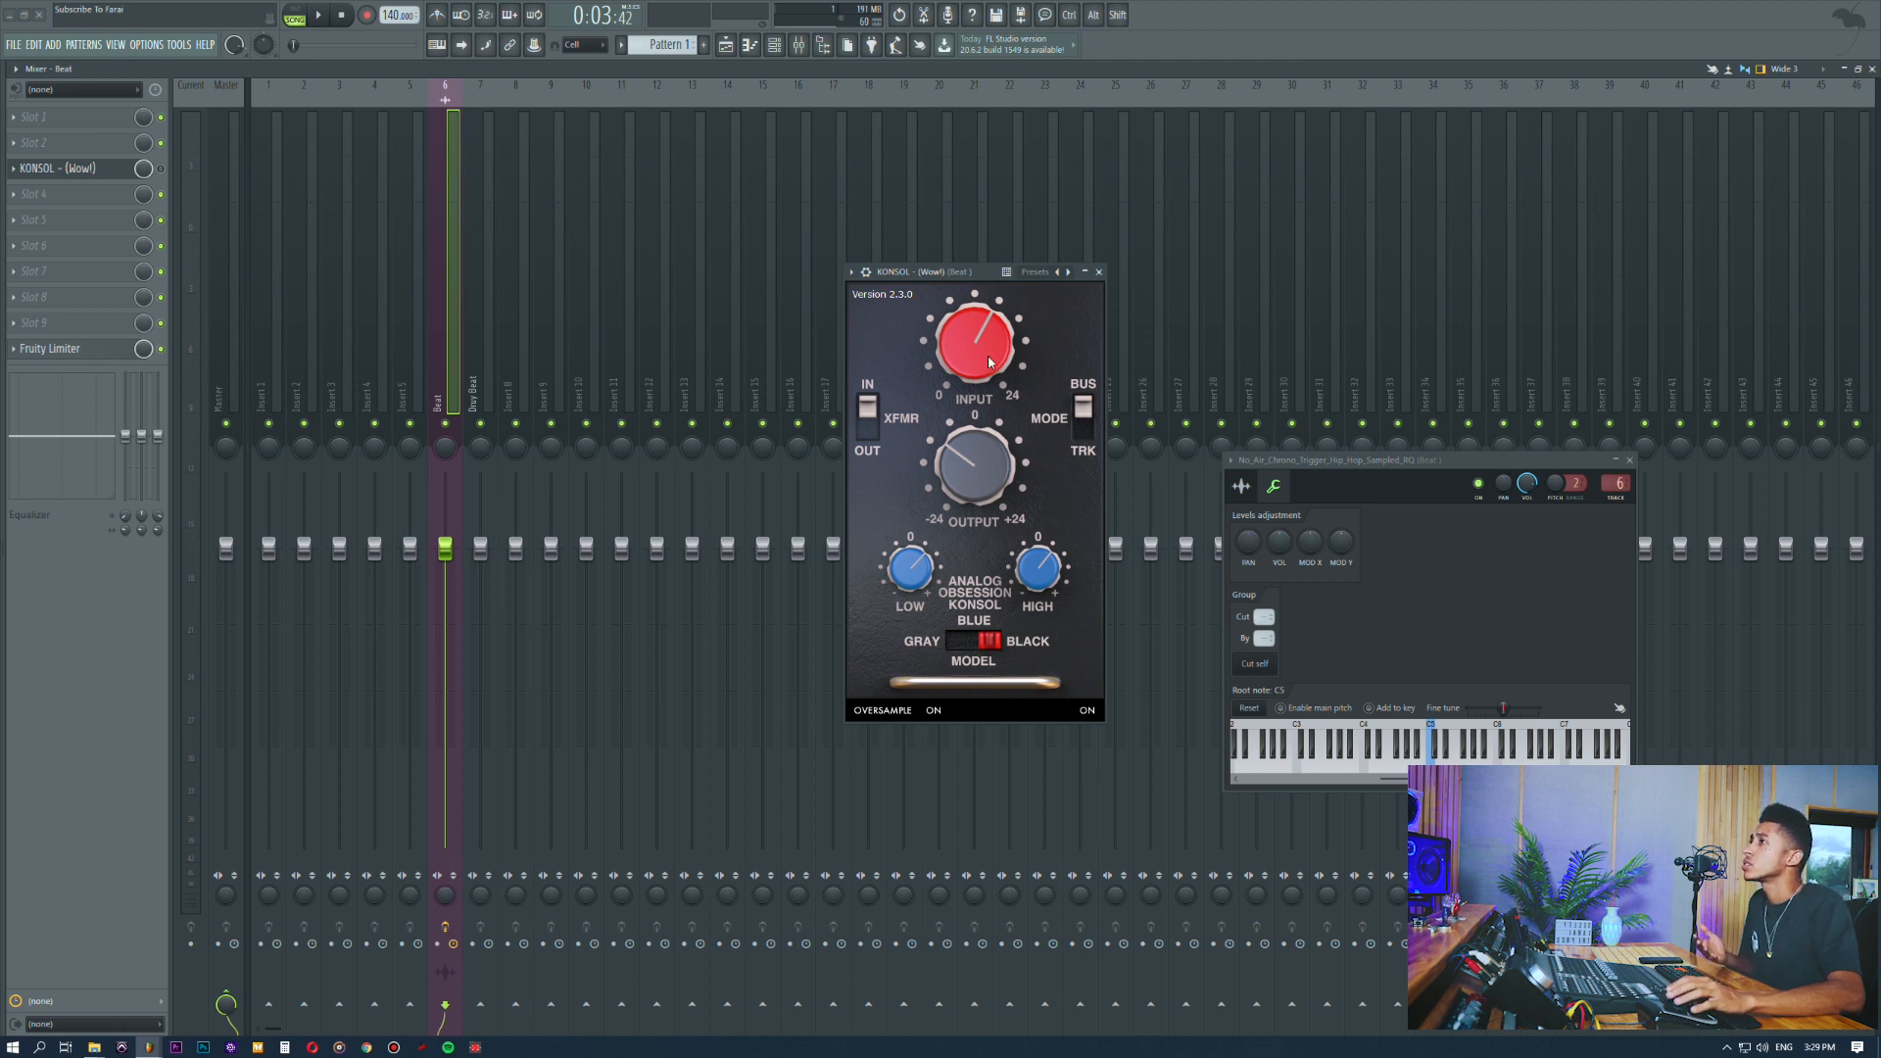
{"action": "left_click_drag", "start_coordinate": [954, 276], "coordinate": [898, 266]}
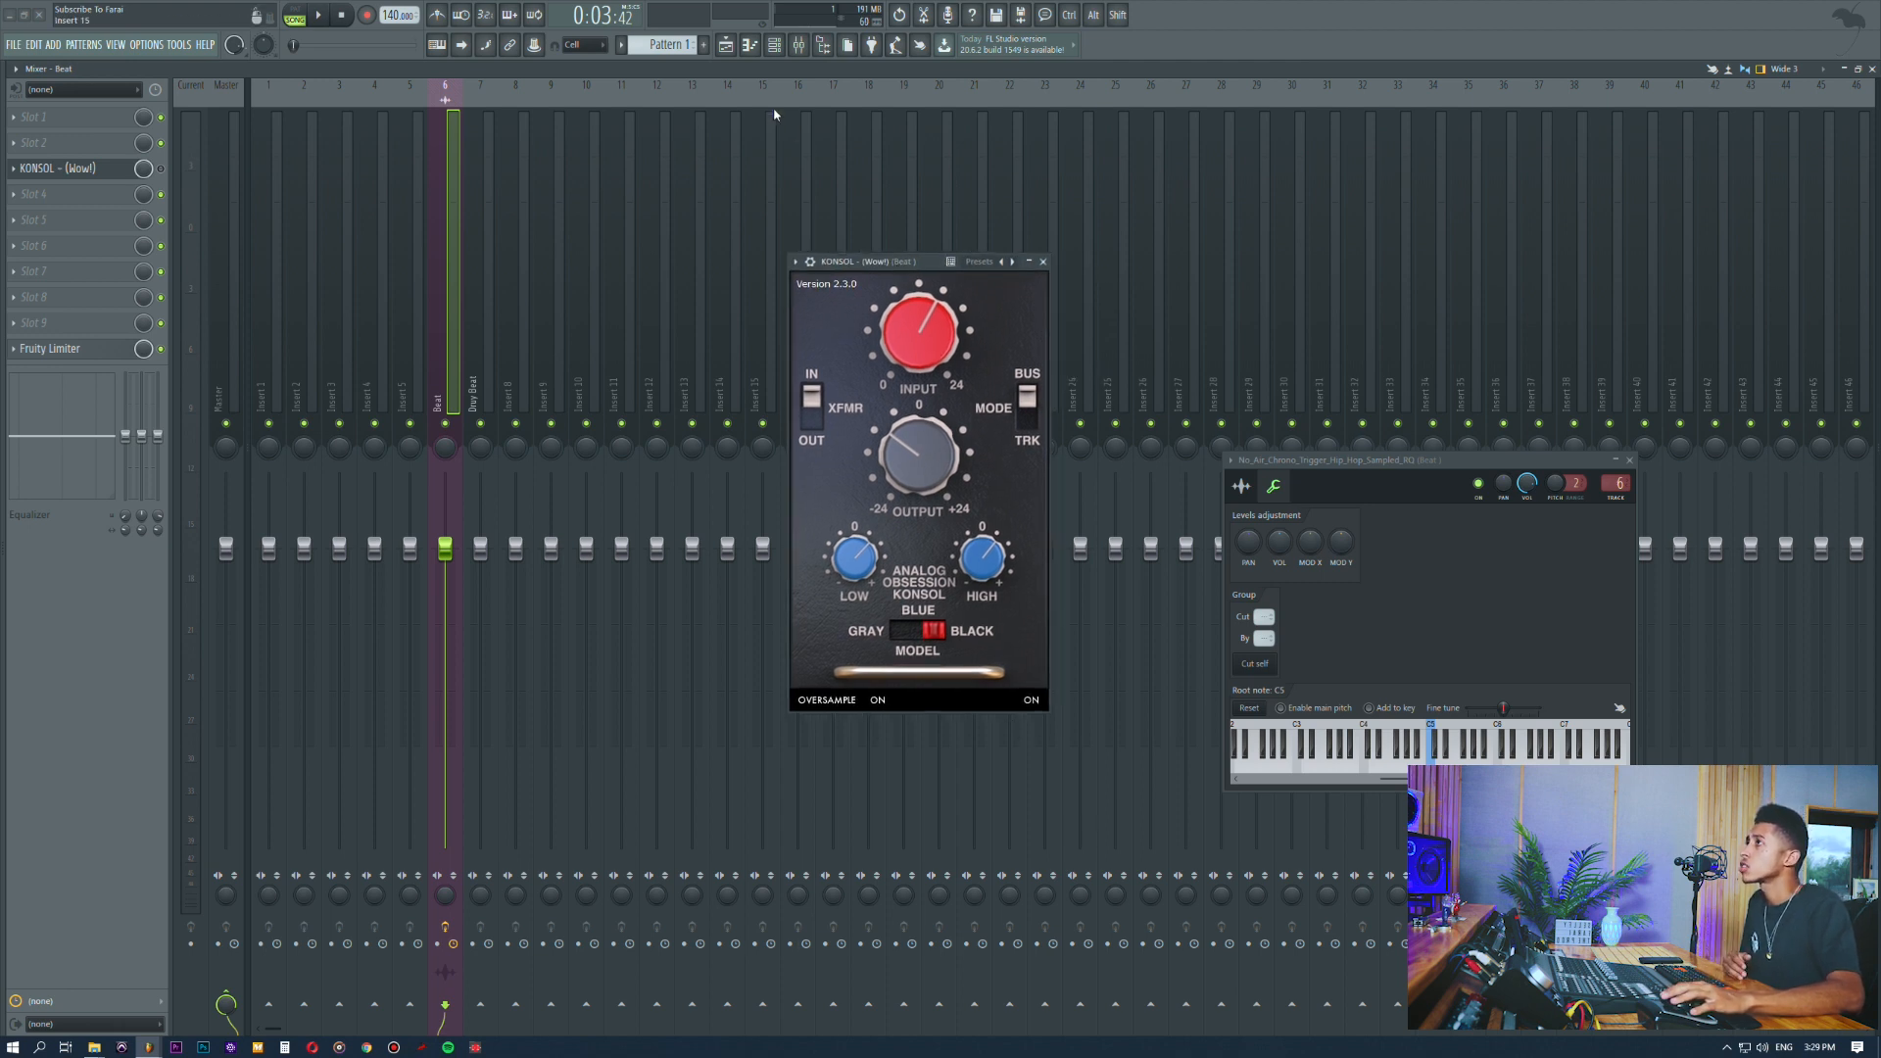
{"action": "key", "text": "F5"}
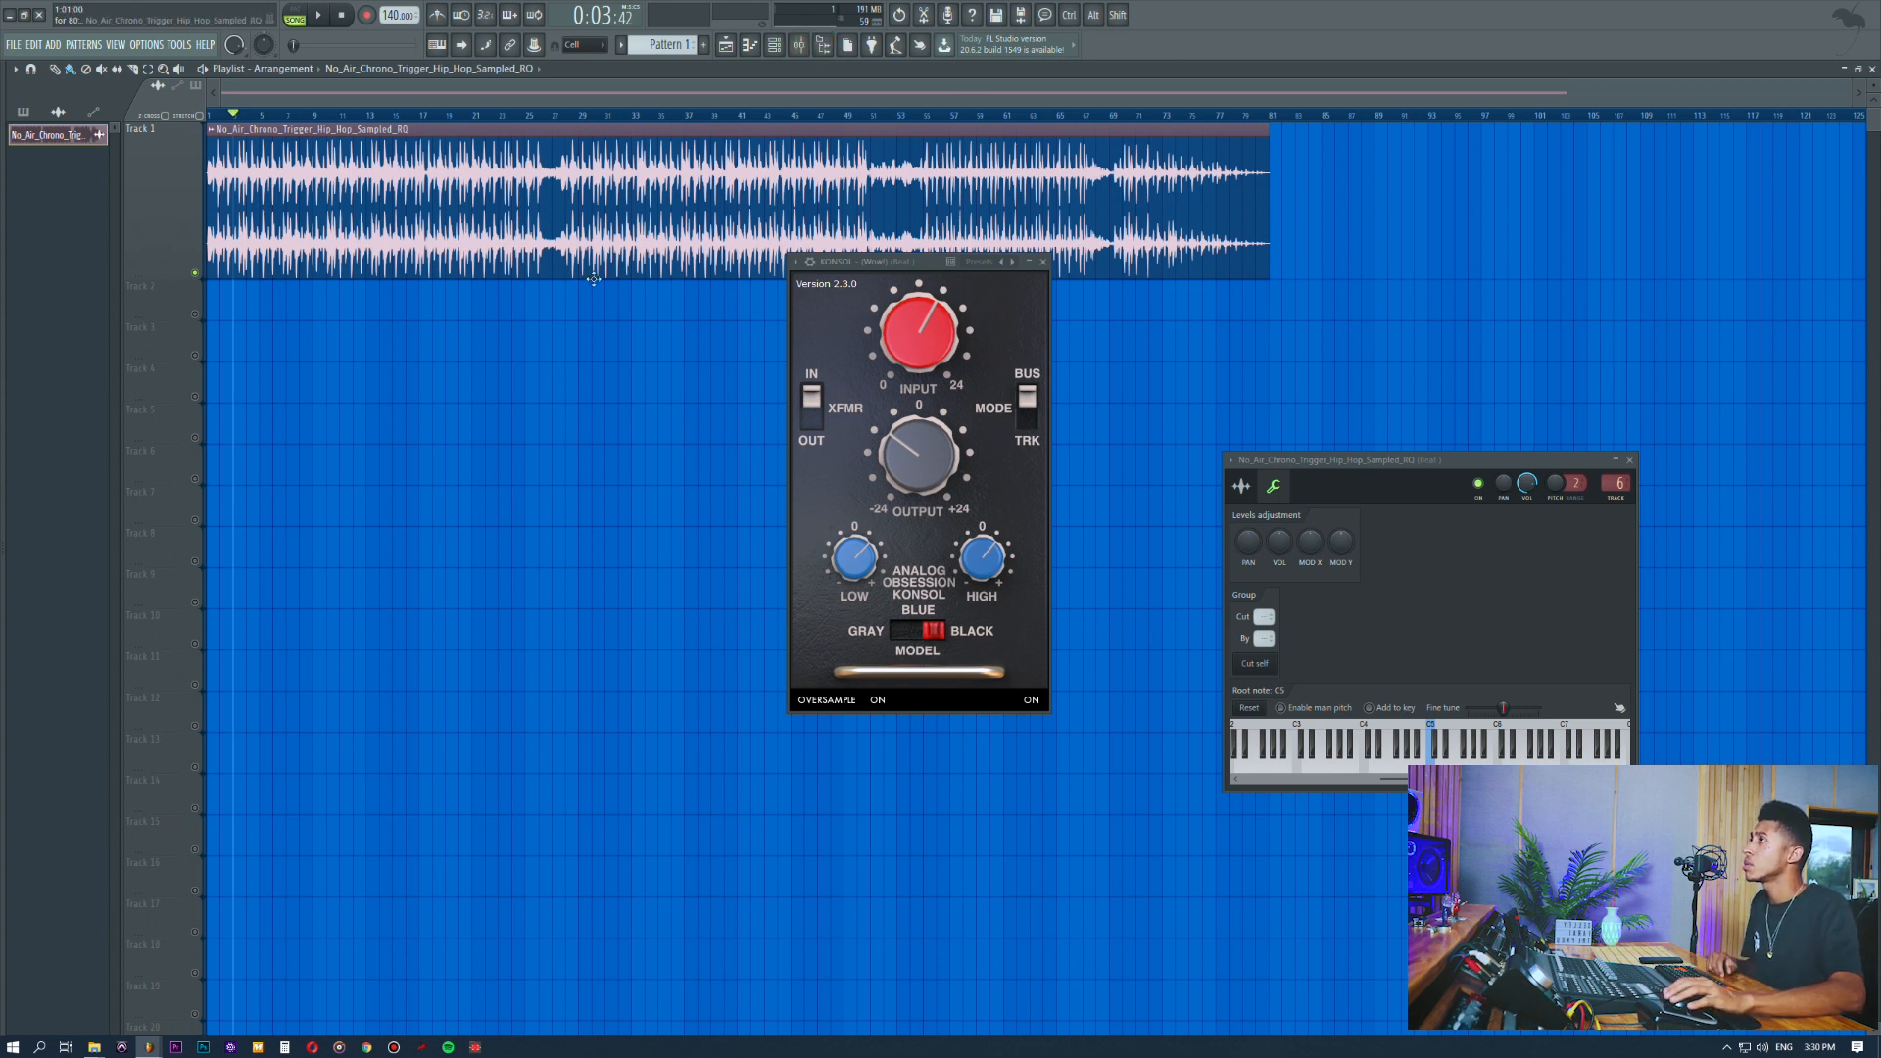
{"action": "left_click", "coordinate": [799, 46]}
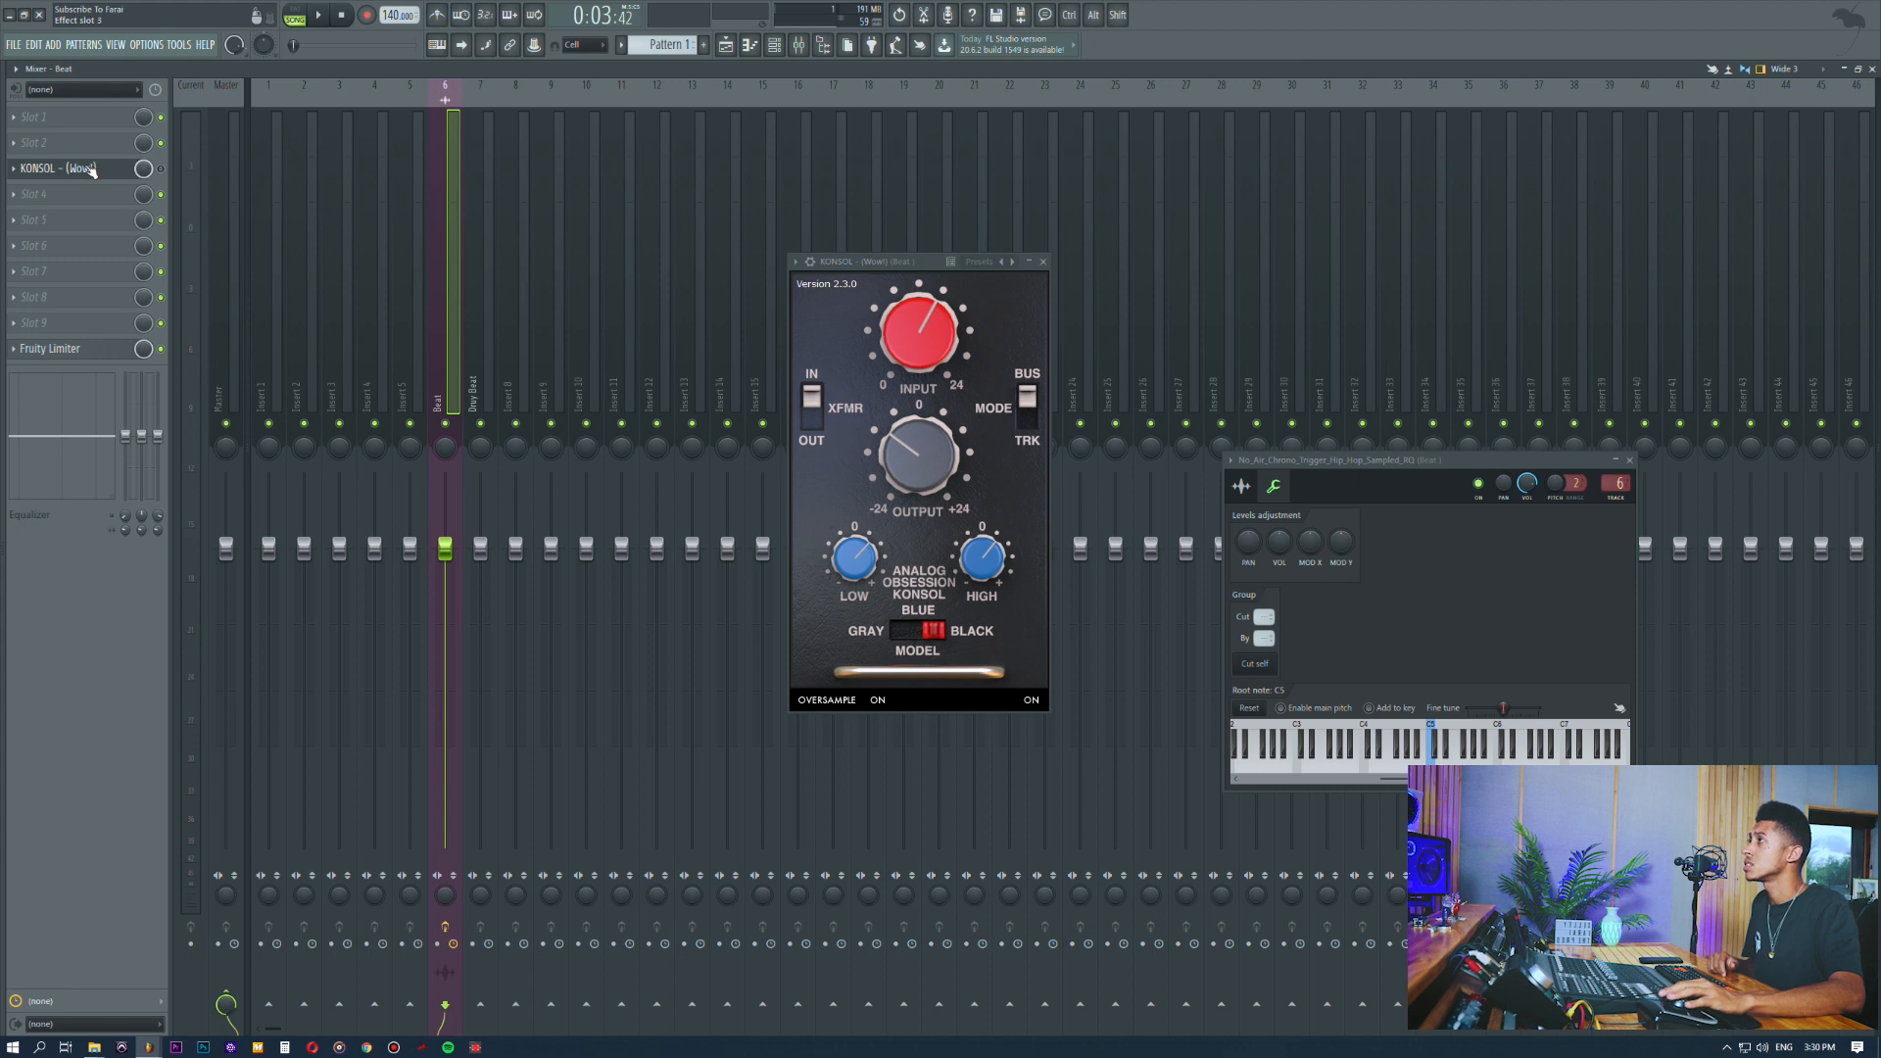
{"action": "mouse_move", "coordinate": [876, 262]}
{"action": "left_mouse_down"}
{"action": "mouse_move", "coordinate": [916, 251]}
{"action": "mouse_move", "coordinate": [896, 265]}
{"action": "left_mouse_up"}
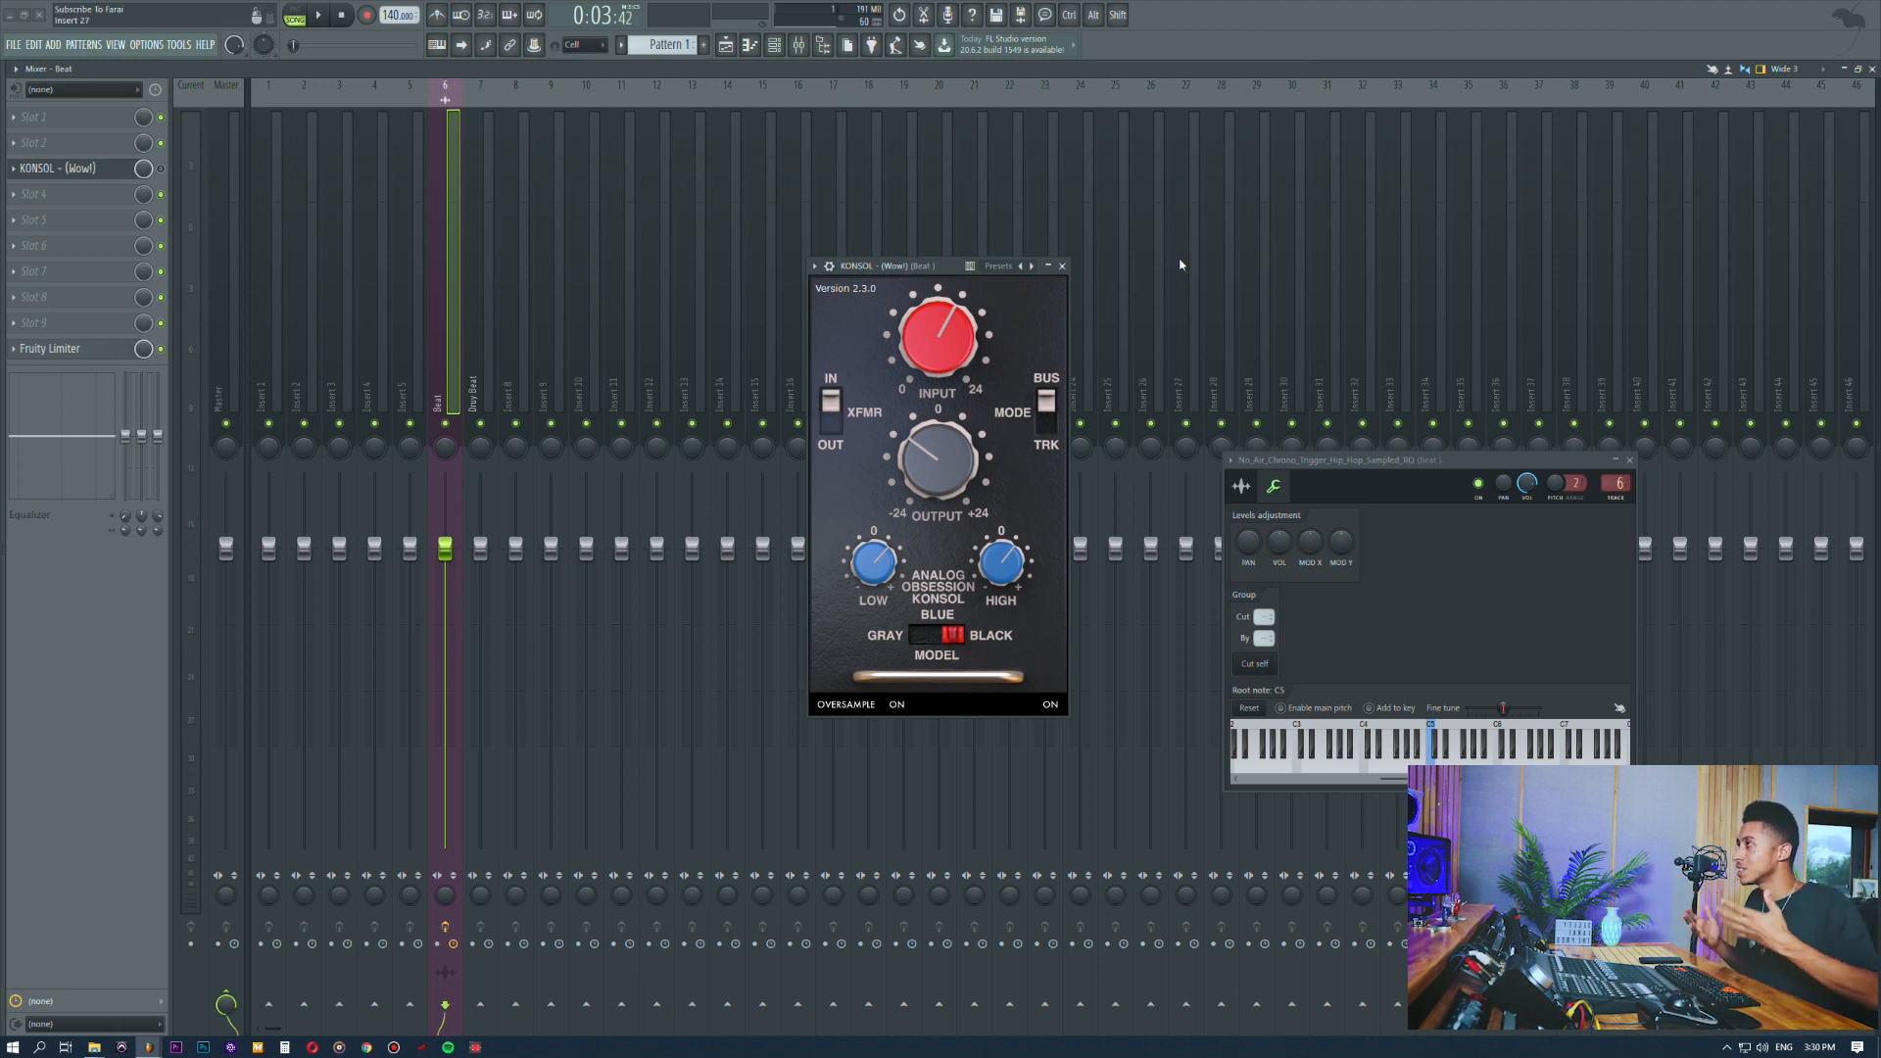
Step: Play the beat and compare its mixer track with the Fruity Limiter bypassed and enabled, then stop playback
{"action": "left_click", "coordinate": [726, 45]}
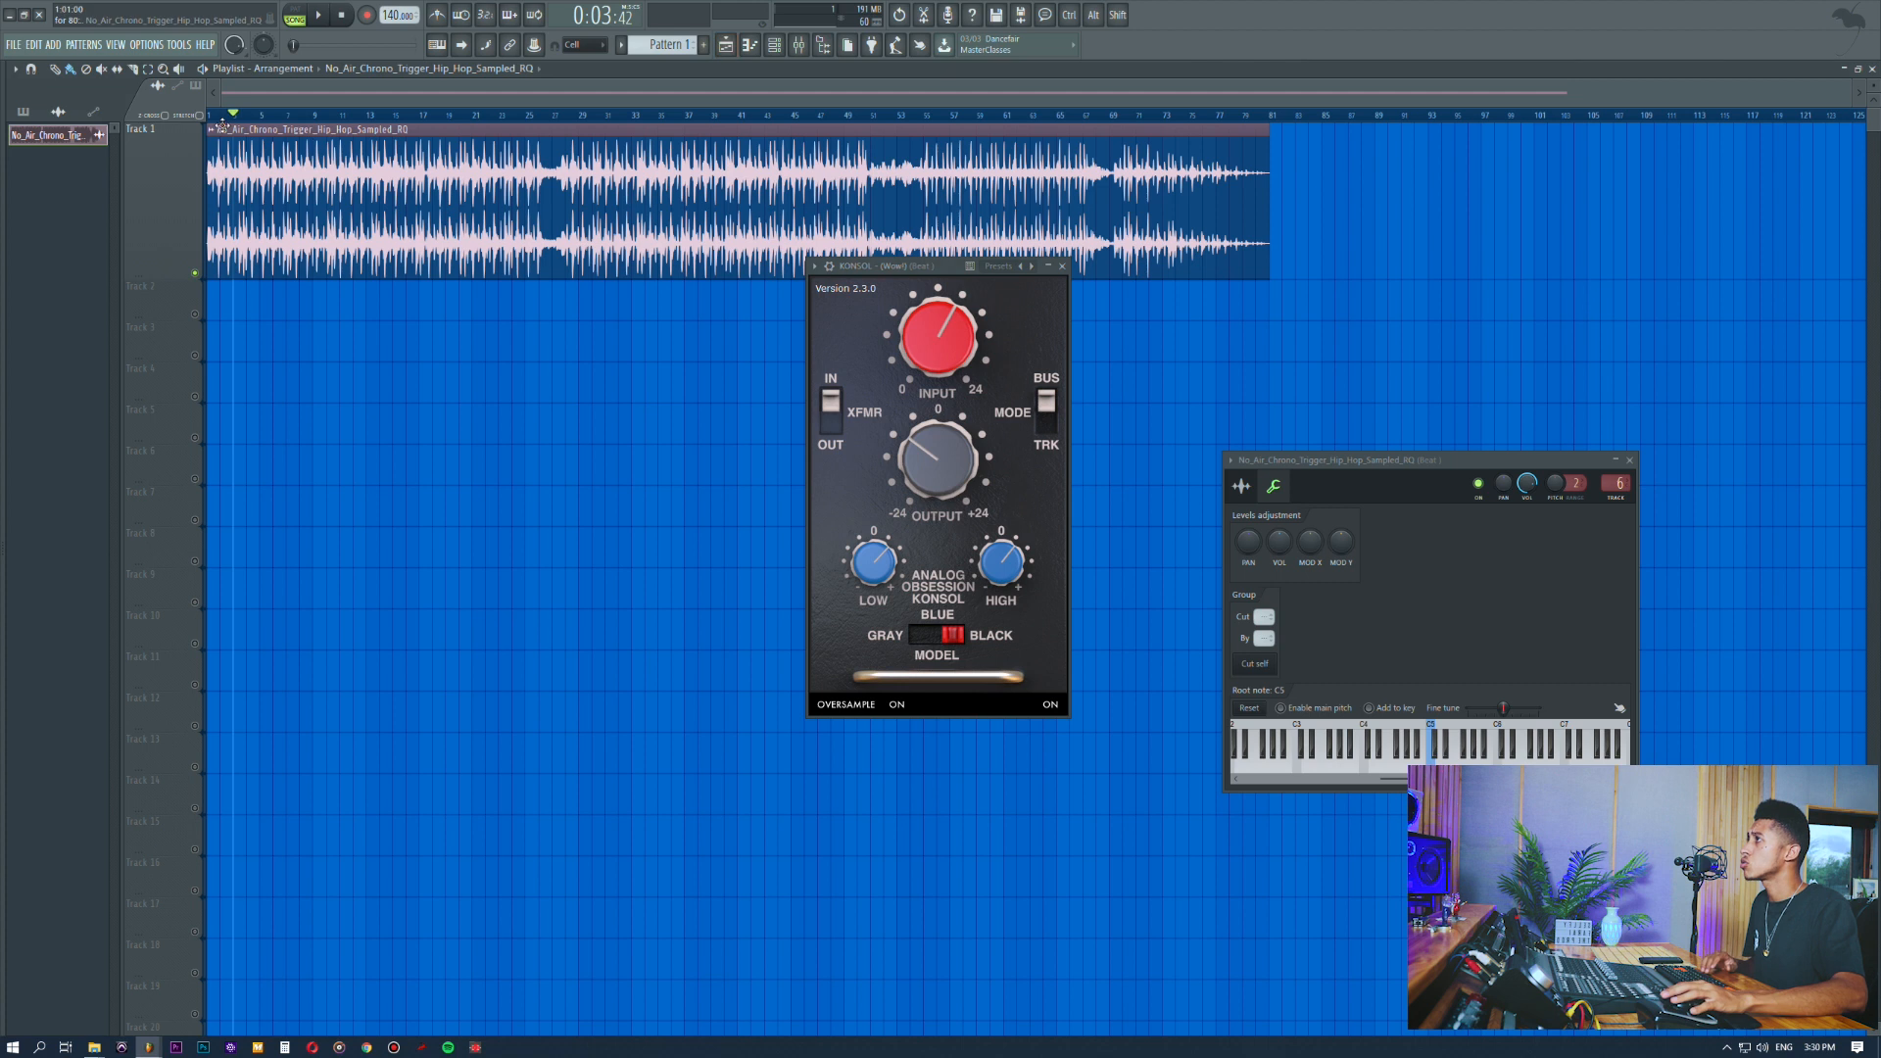
{"action": "key", "text": "space"}
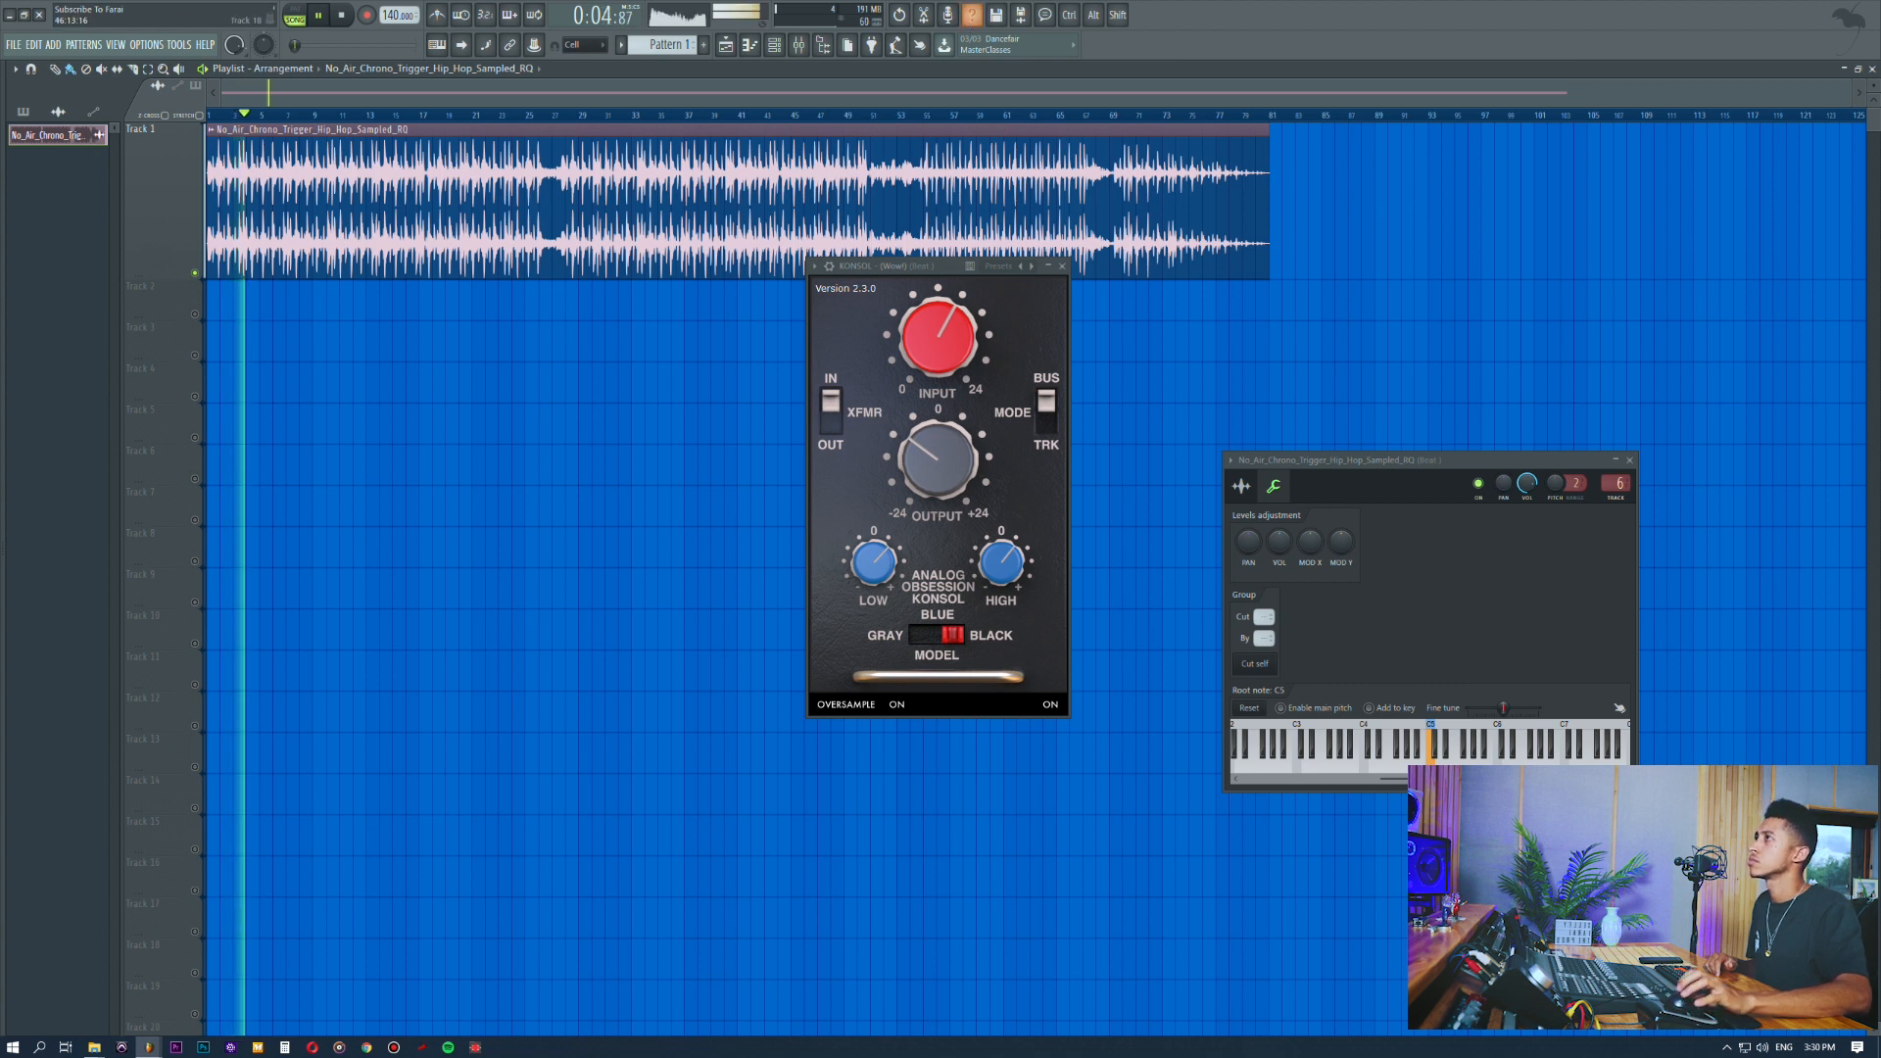
{"action": "left_click", "coordinate": [798, 54]}
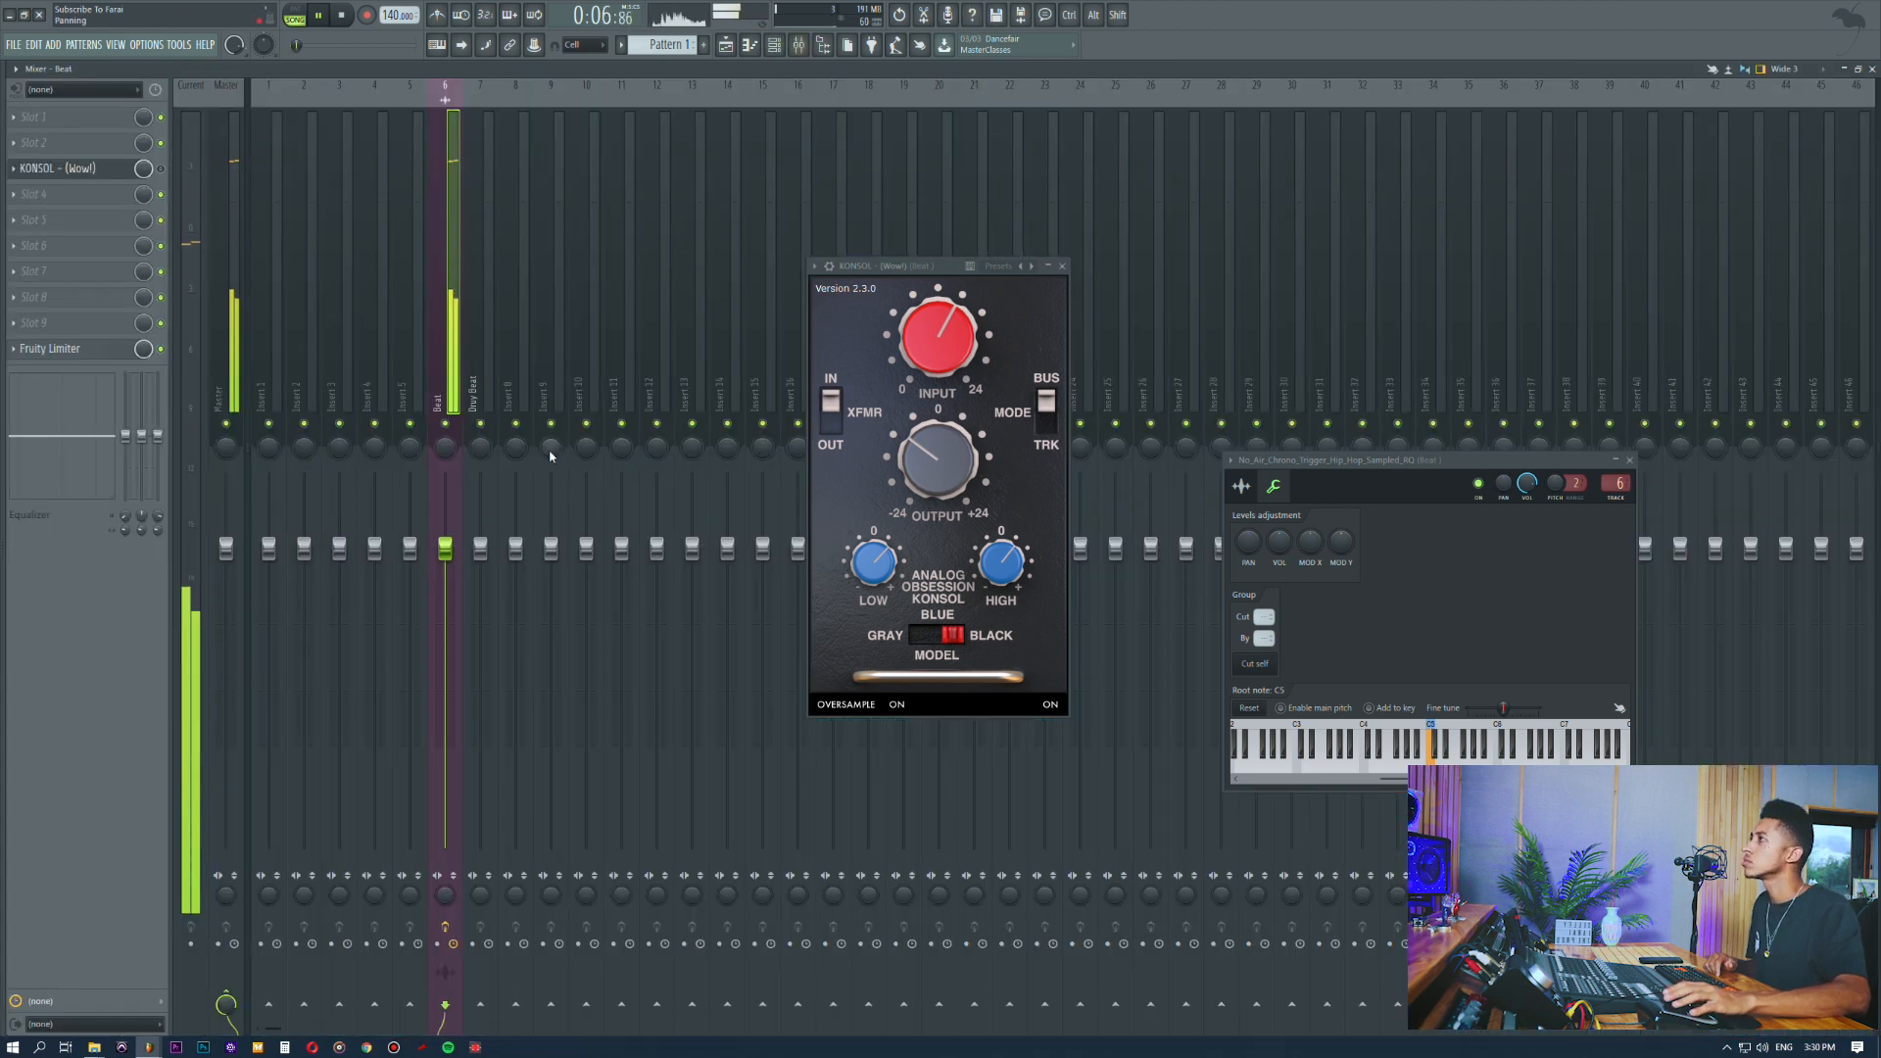
{"action": "left_click", "coordinate": [69, 349]}
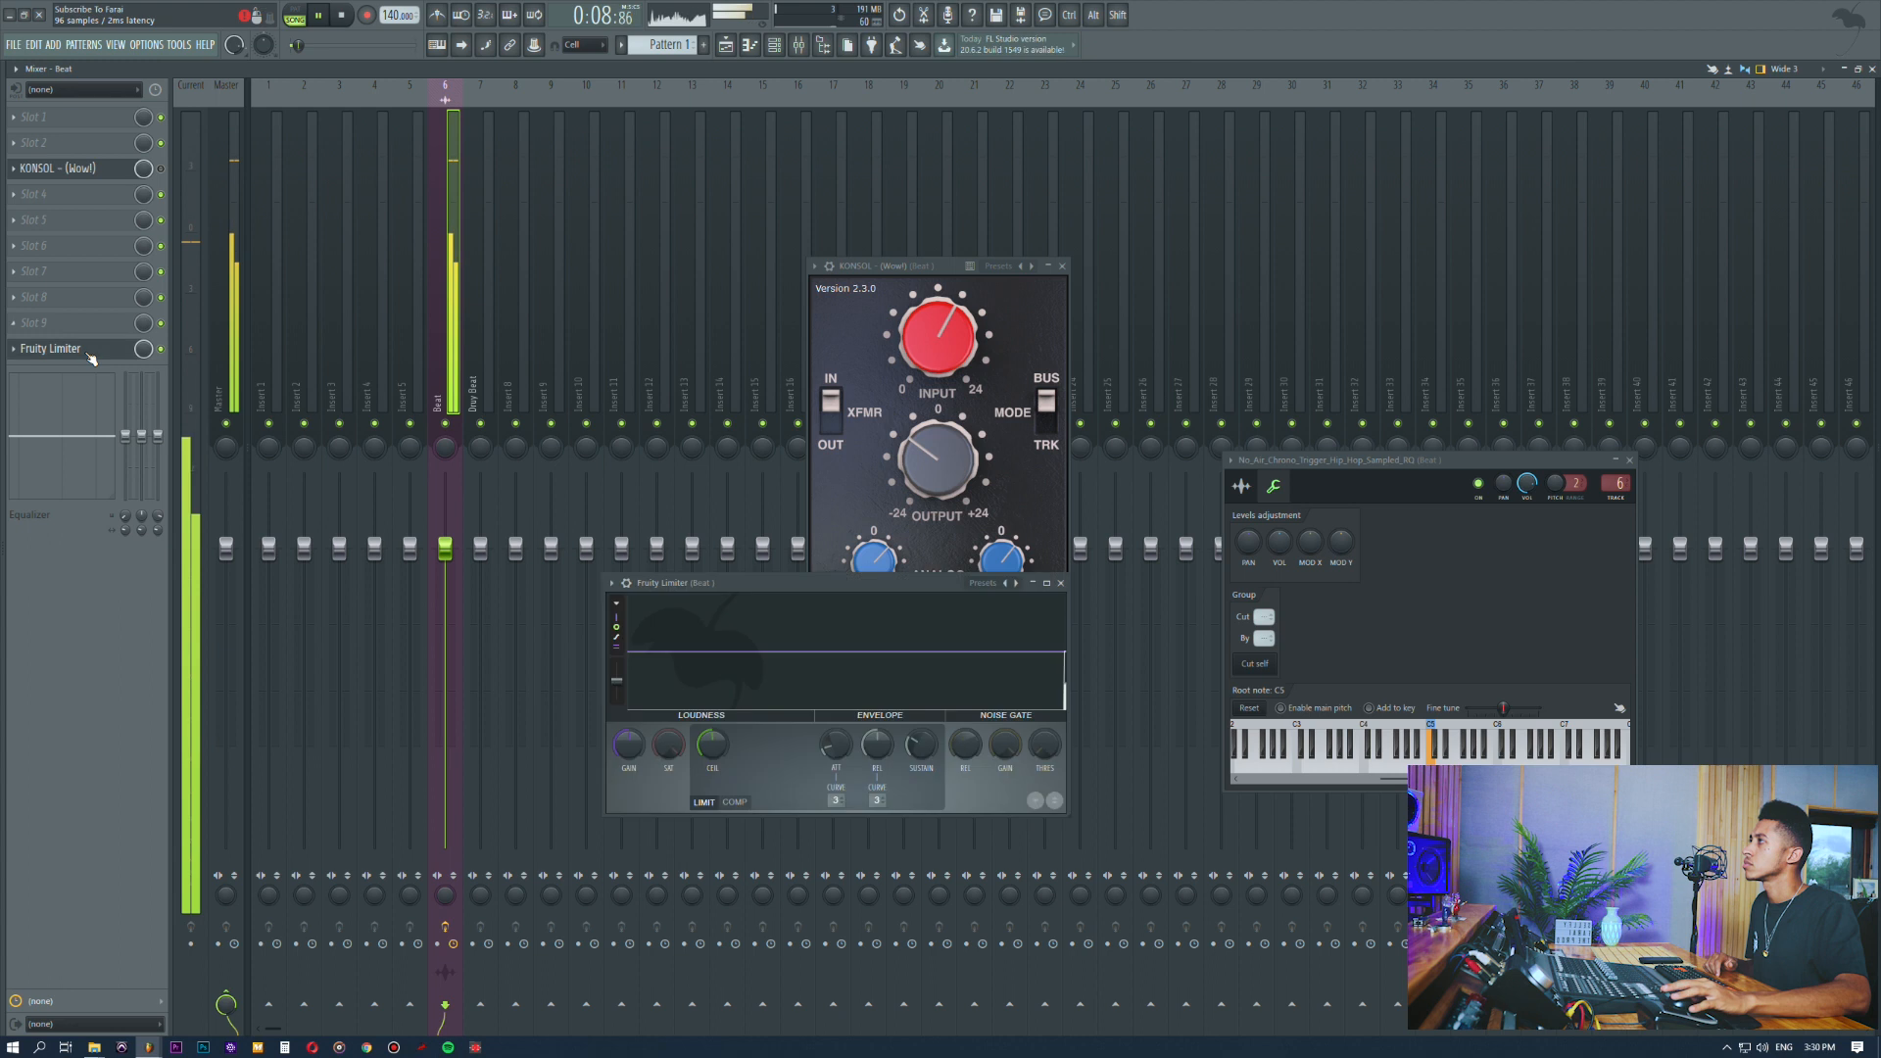
{"action": "left_click", "coordinate": [163, 352]}
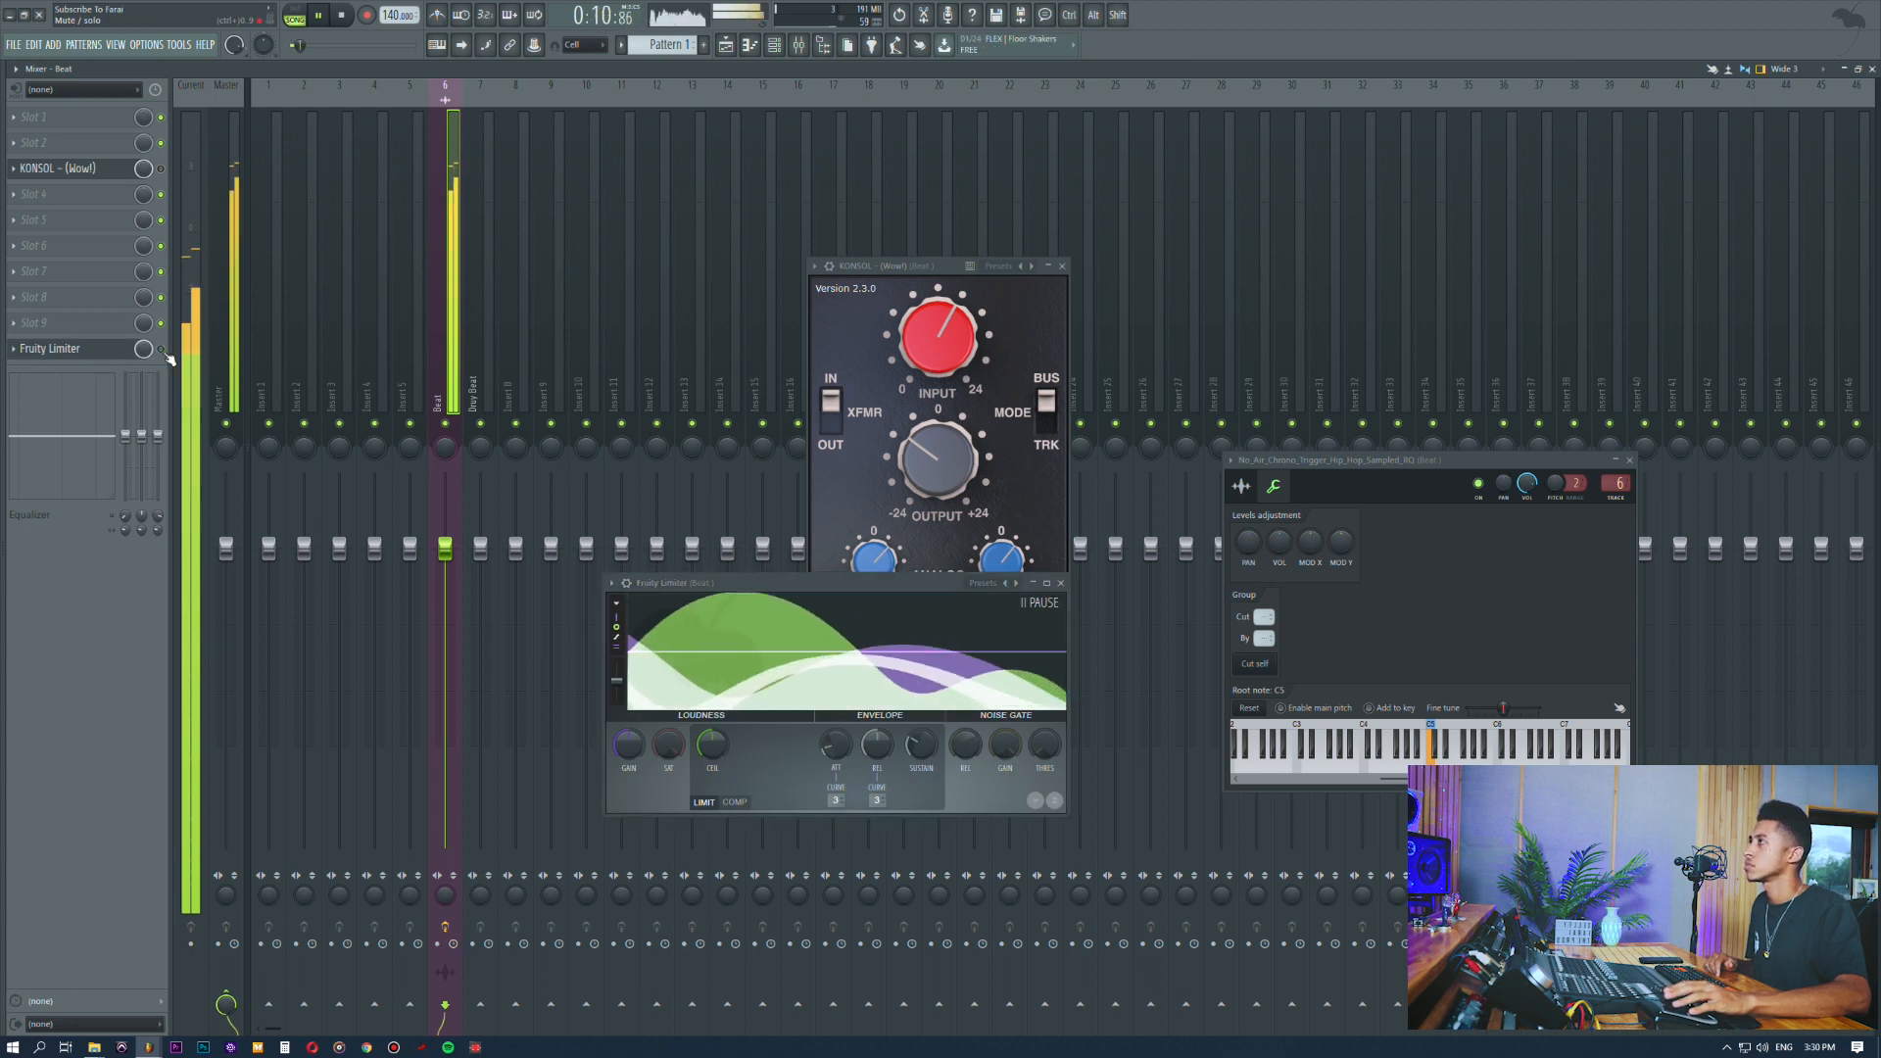
{"action": "left_click", "coordinate": [163, 352]}
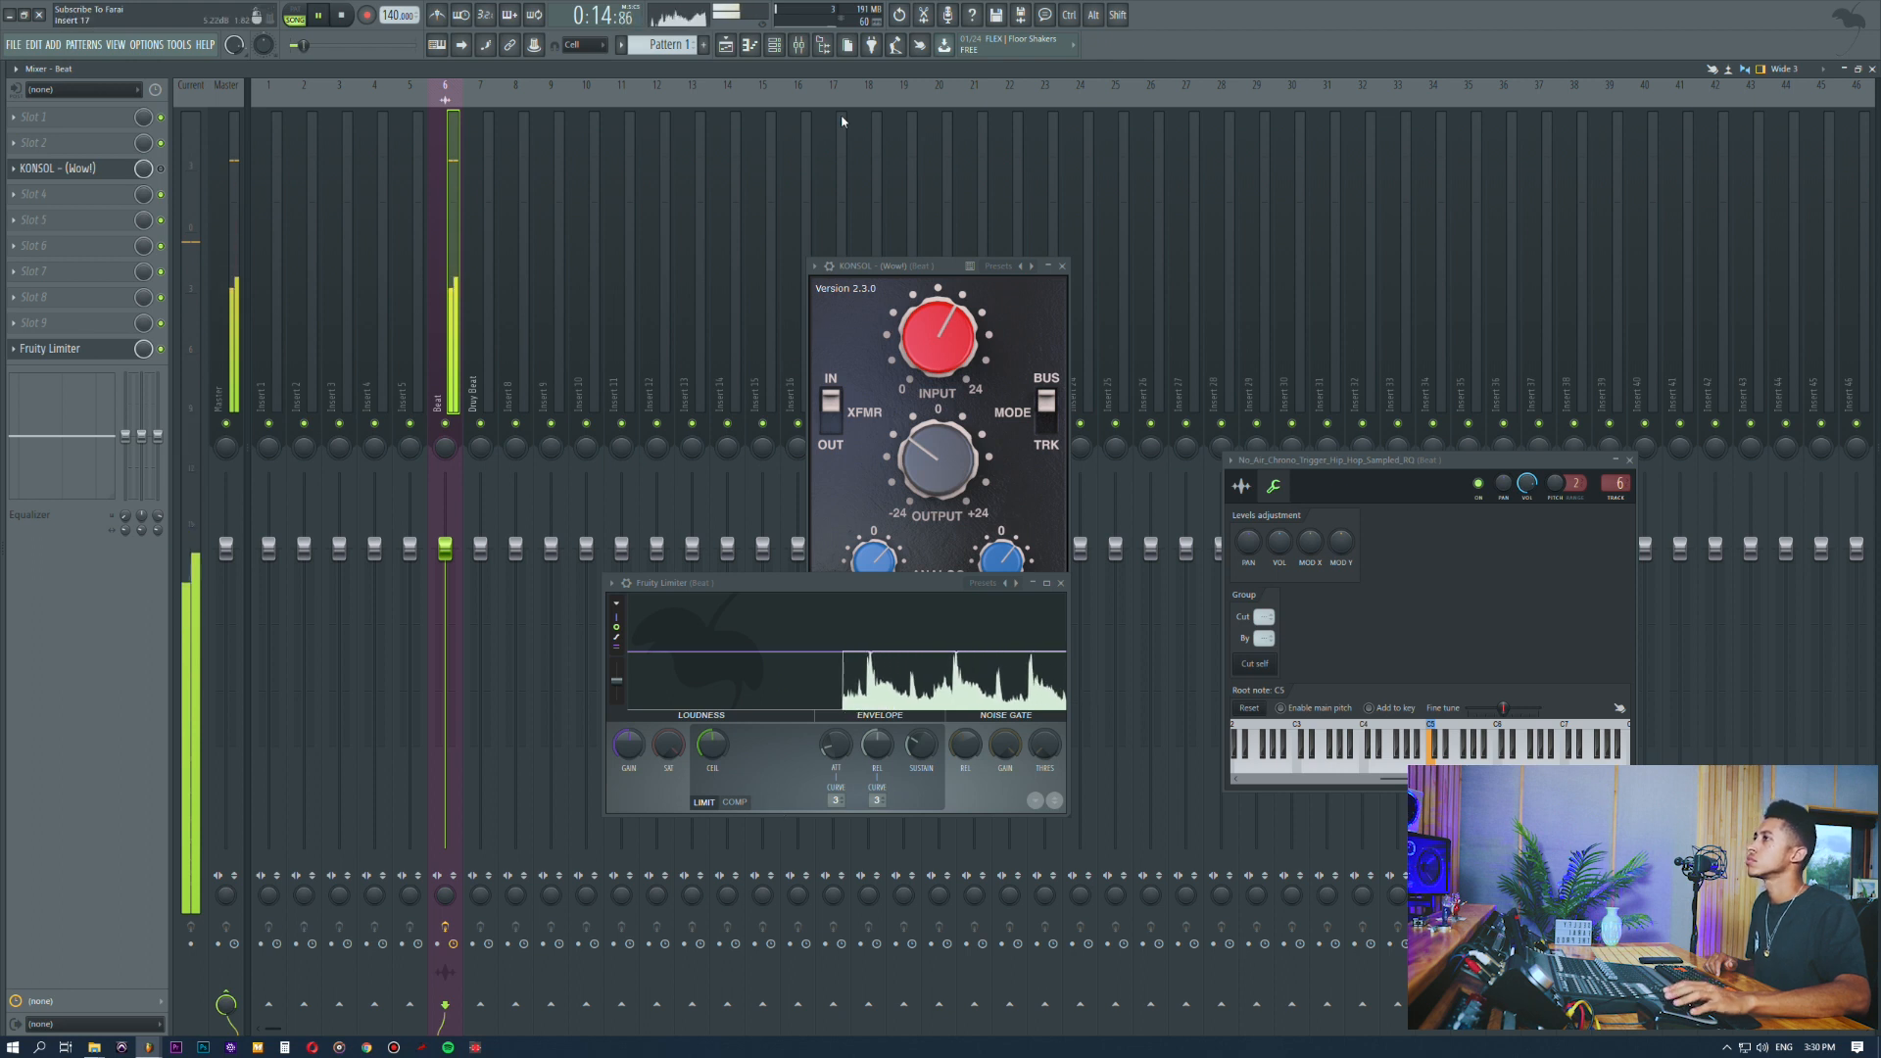
{"action": "key", "text": "space"}
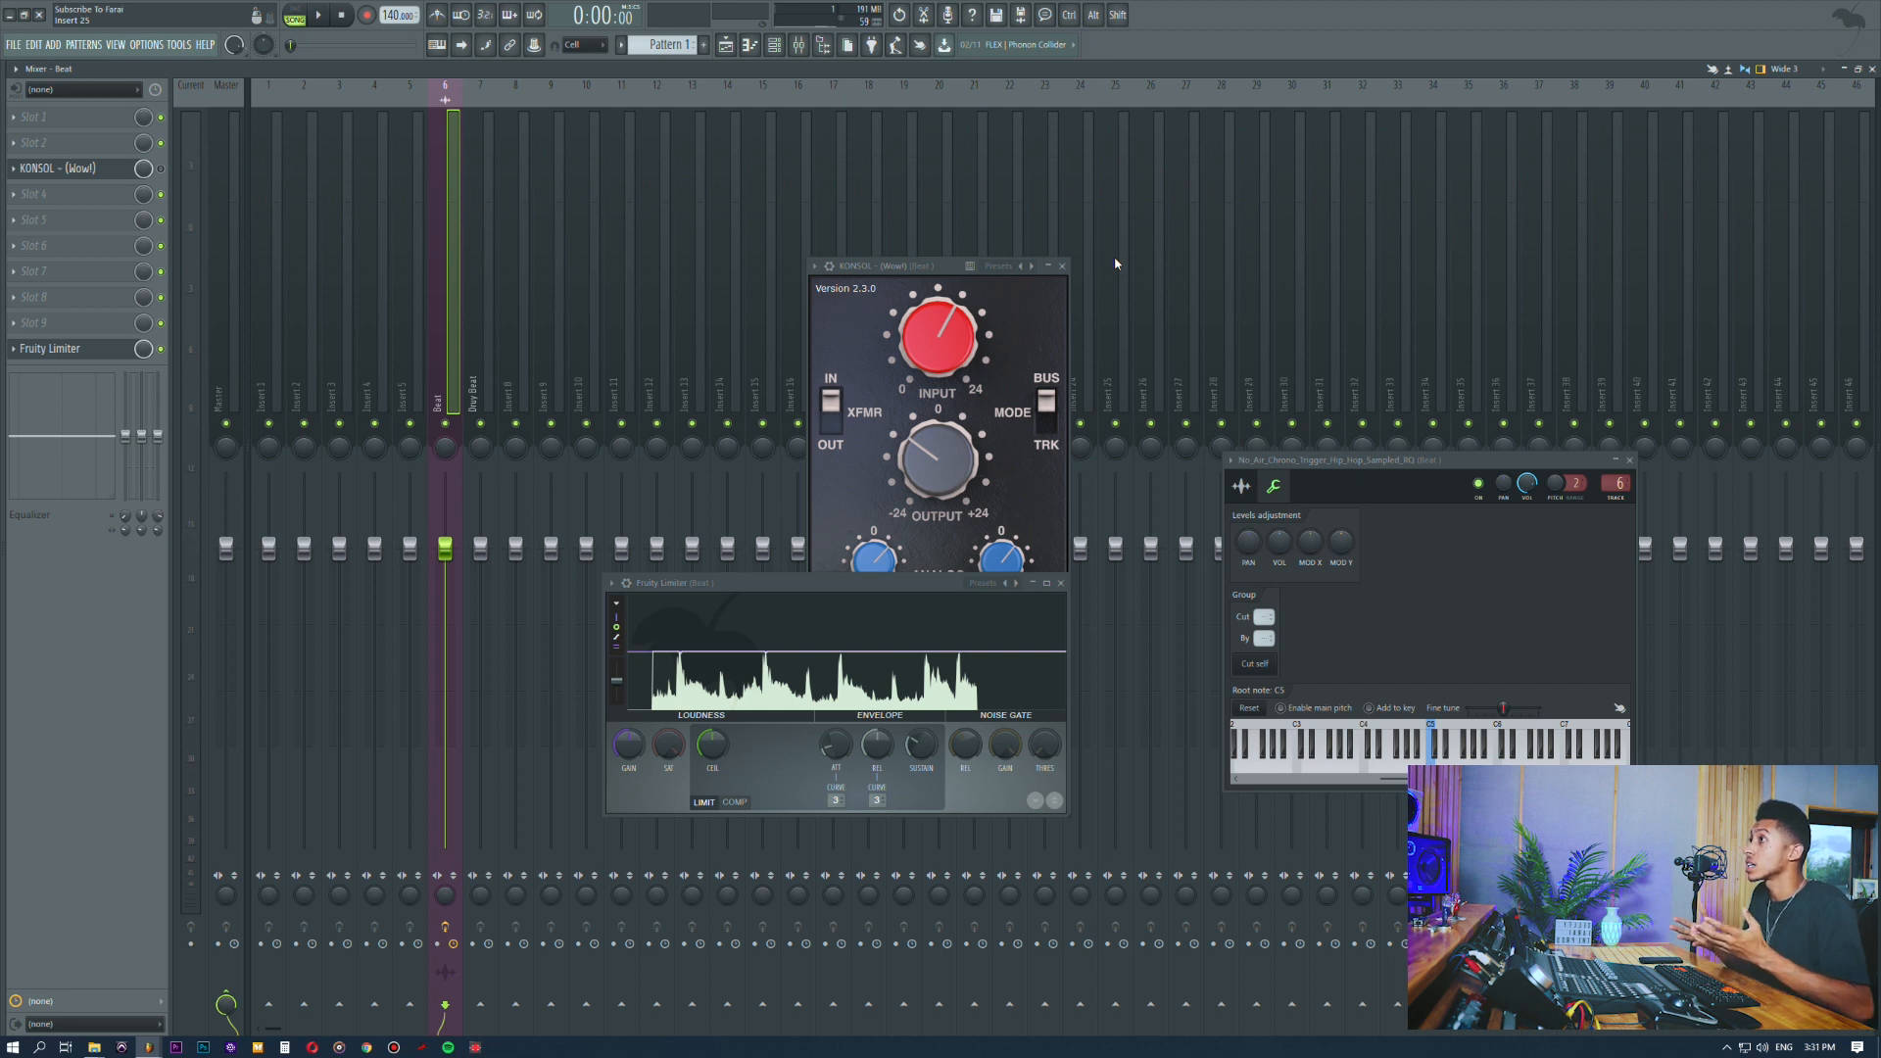
Step: Close the Fruity Limiter window, reposition the KONSOL window and switch to PluginDoctor
{"action": "left_click", "coordinate": [1060, 583]}
{"action": "left_click_drag", "start_coordinate": [912, 266], "coordinate": [824, 211]}
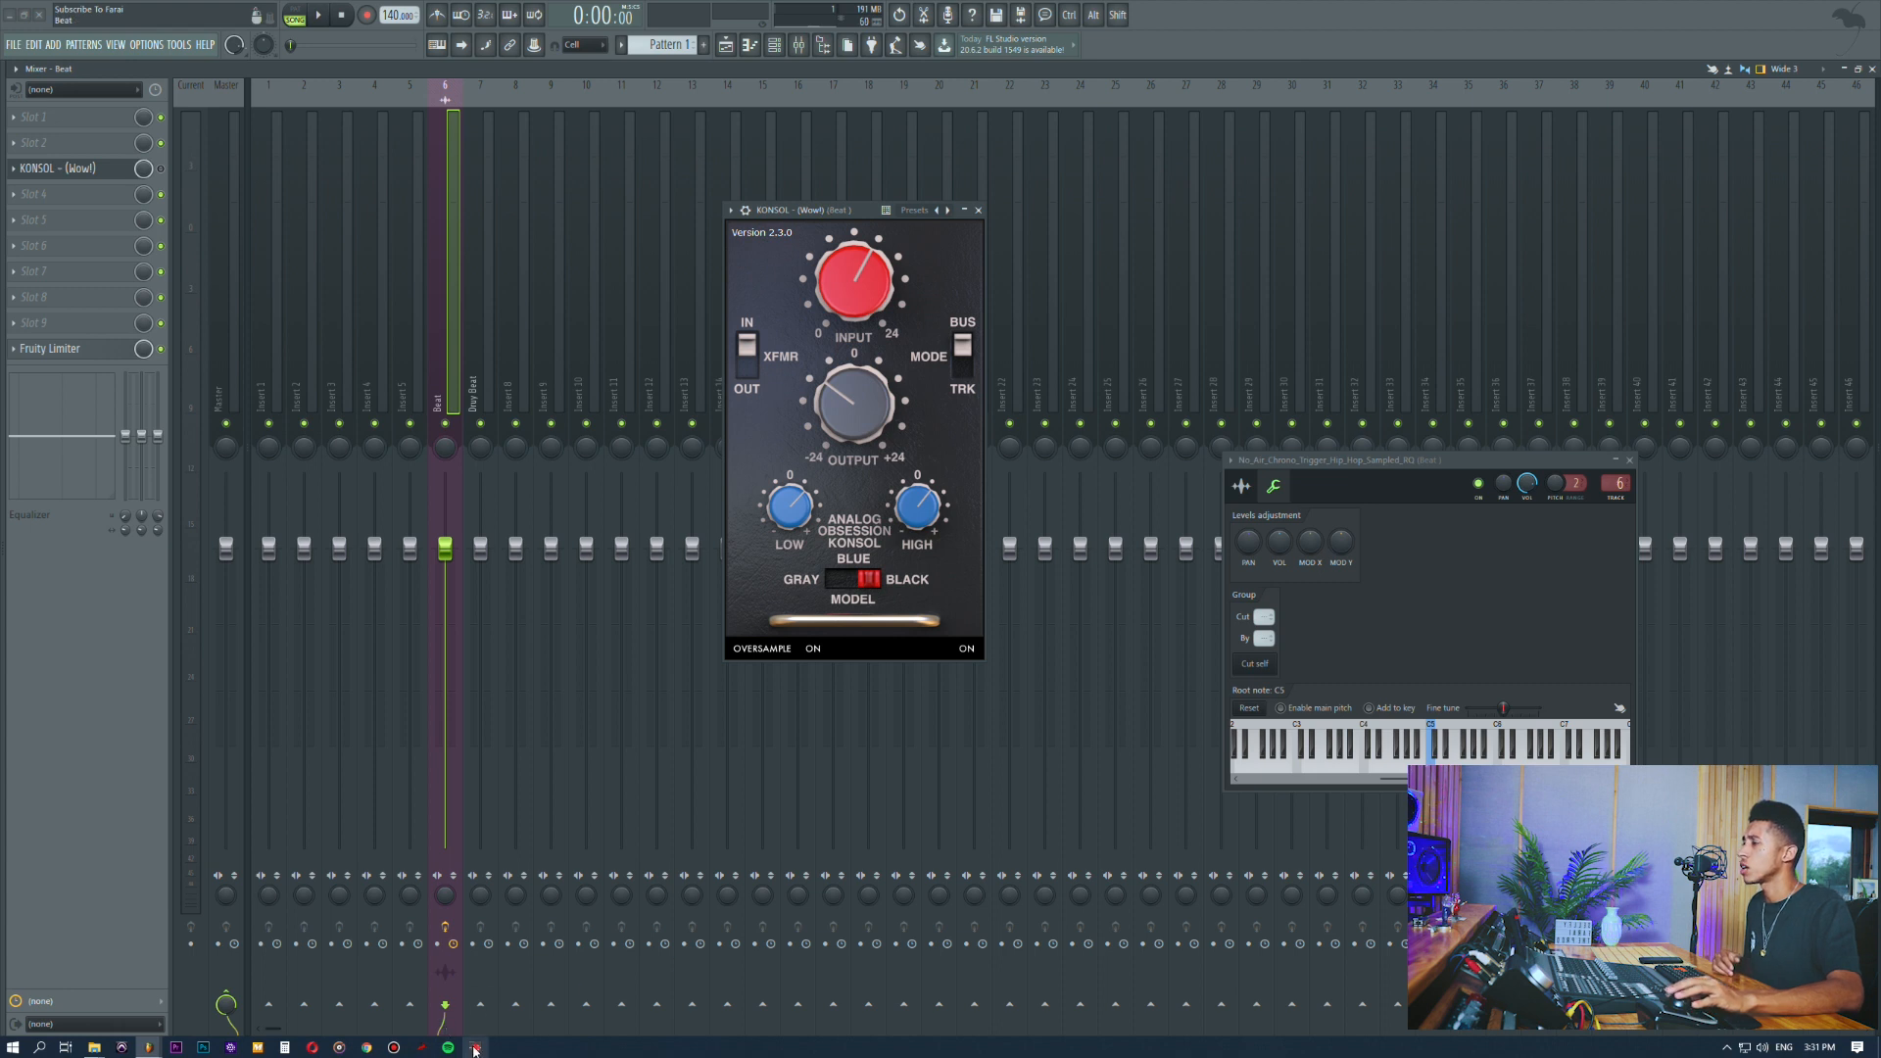
{"action": "left_click_drag", "start_coordinate": [805, 212], "coordinate": [807, 231]}
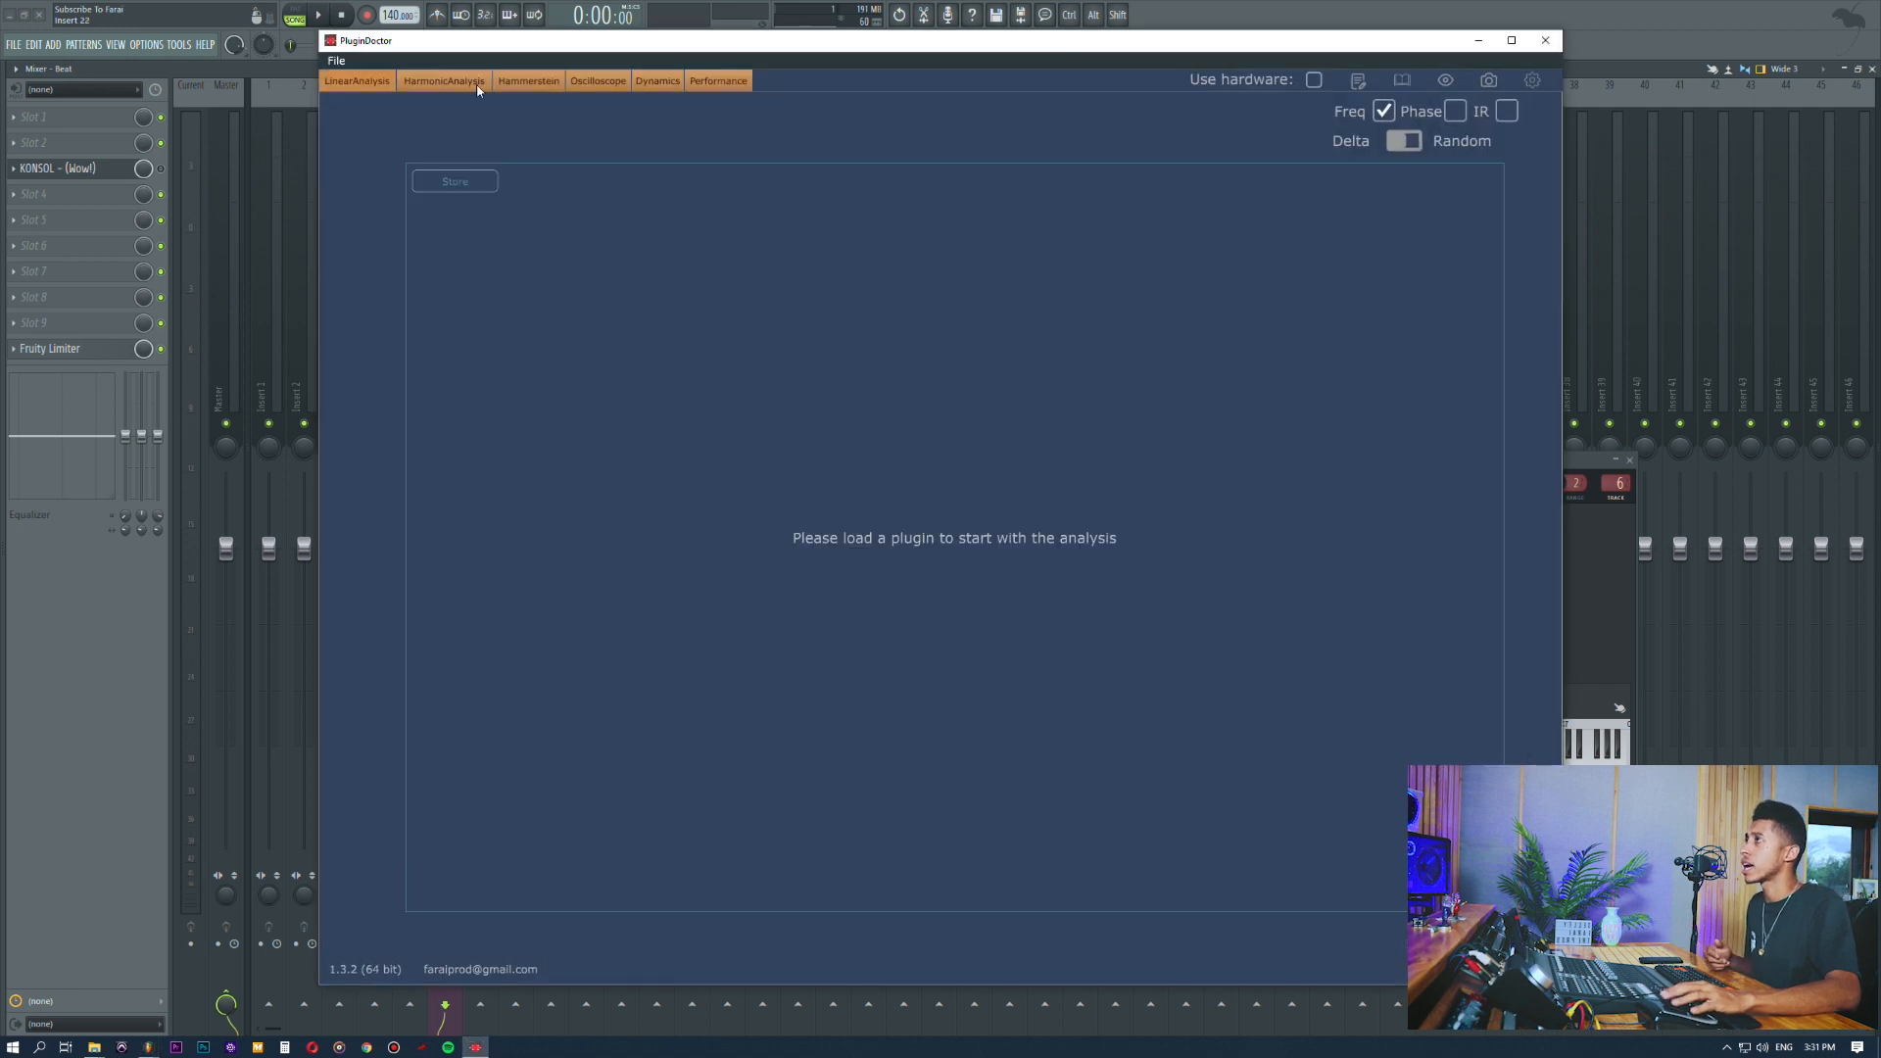
Step: Load the KONSOL plugin into PluginDoctor and place the analysis window beside the plugin
{"action": "left_click", "coordinate": [336, 60]}
{"action": "left_click", "coordinate": [372, 77]}
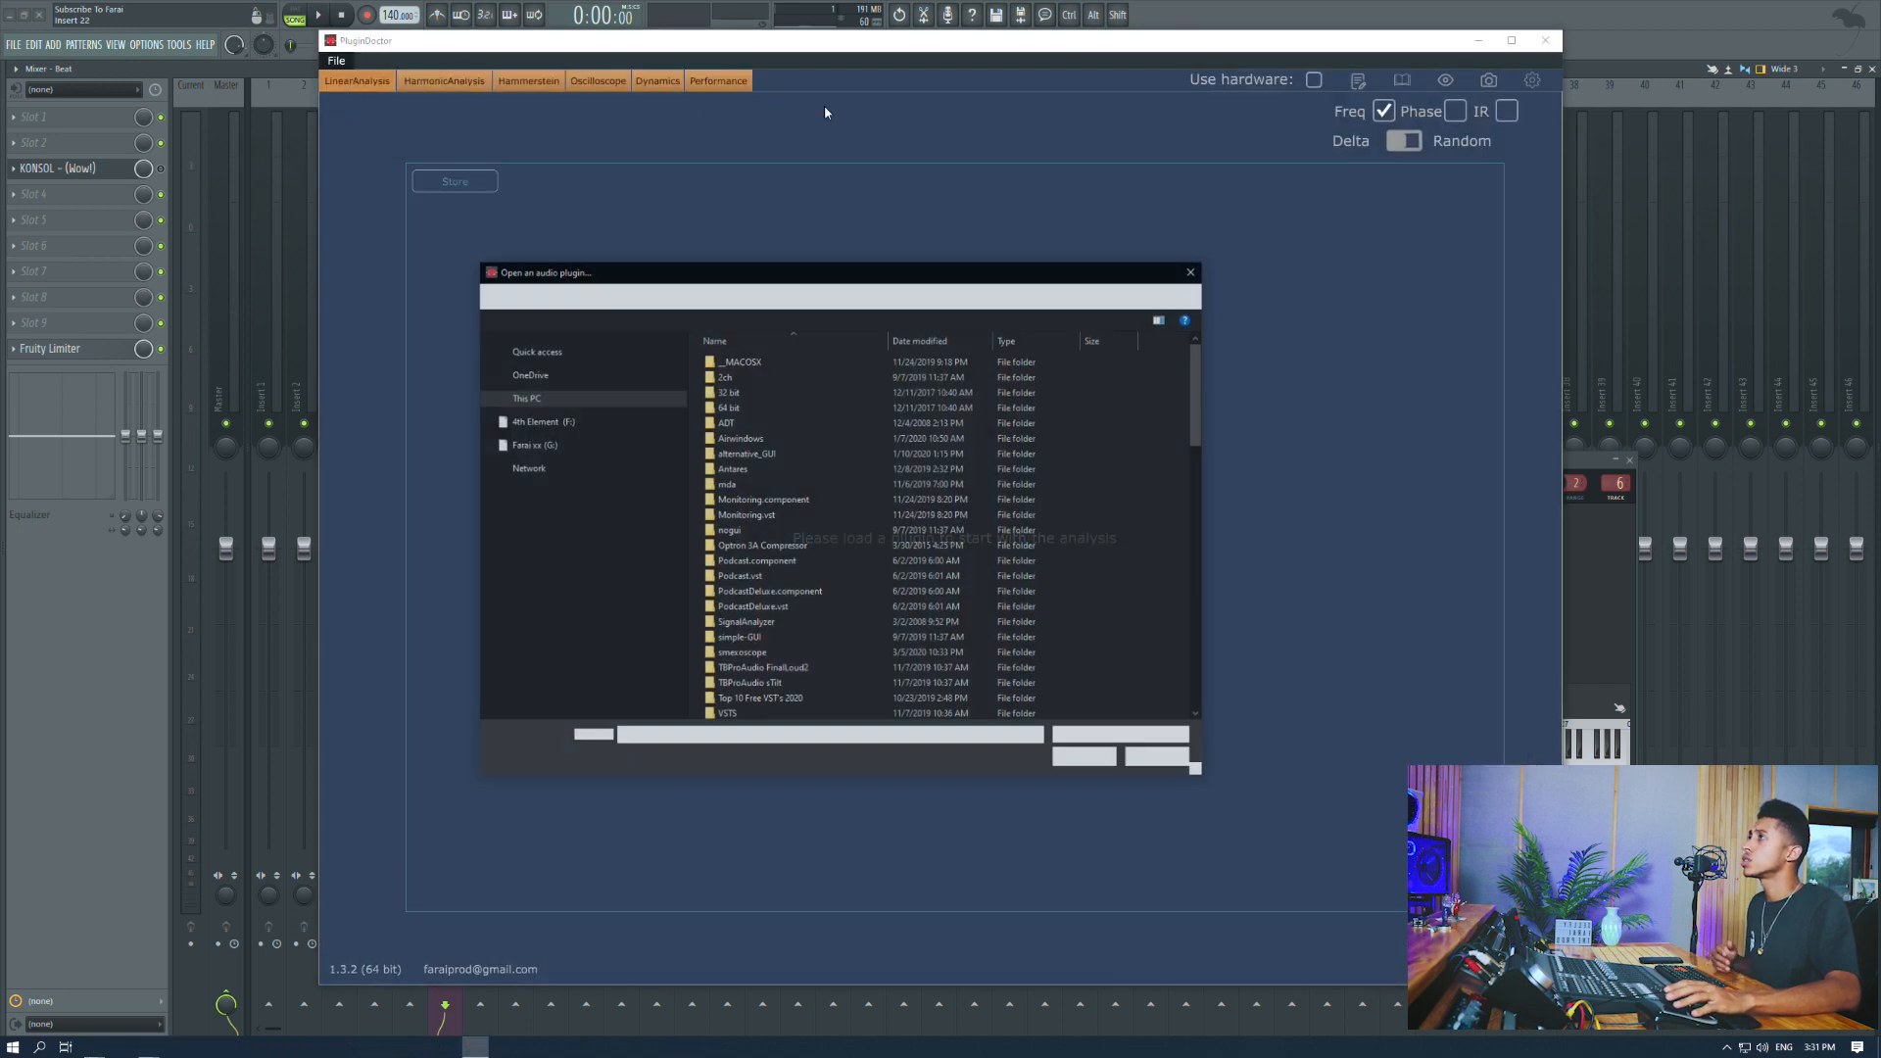
{"action": "scroll", "coordinate": [784, 402], "scroll_direction": "down", "scroll_amount": 15}
{"action": "left_click", "coordinate": [751, 407]}
{"action": "key", "text": "k"}
{"action": "double_click", "coordinate": [739, 375]}
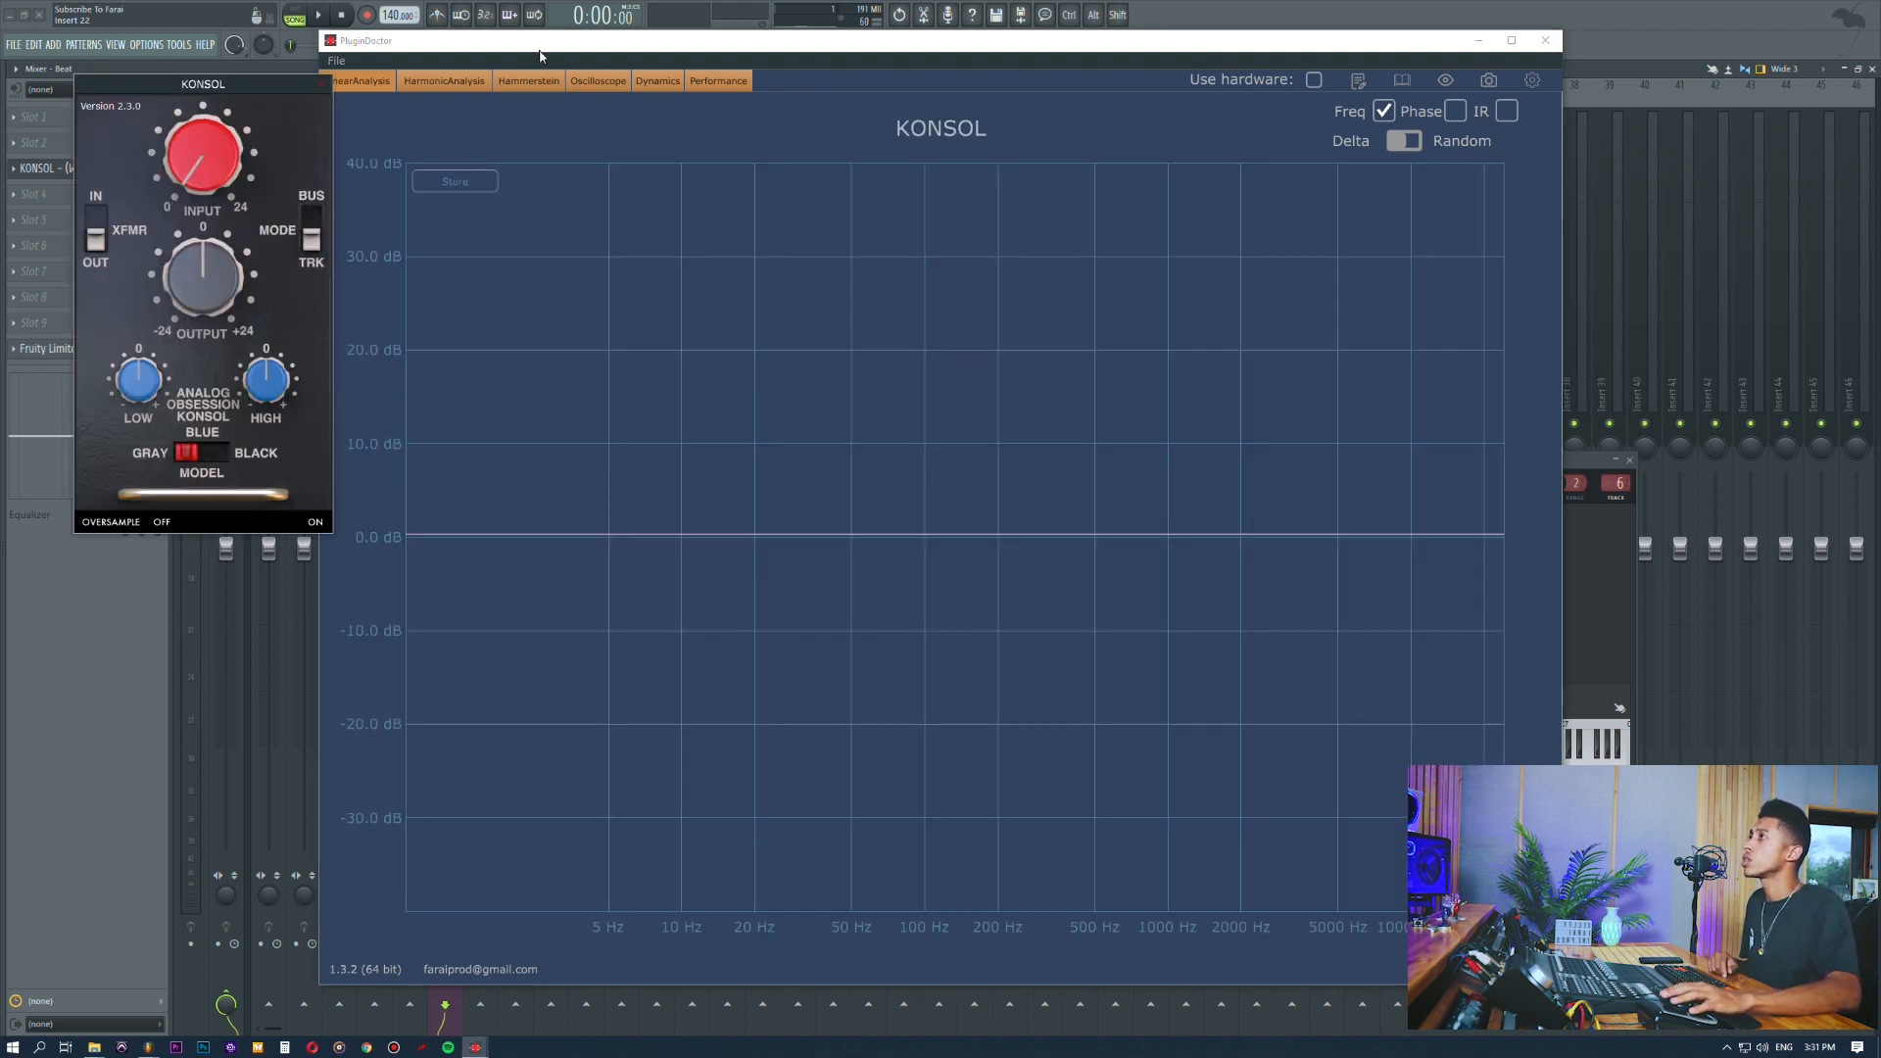
{"action": "left_click_drag", "start_coordinate": [537, 50], "coordinate": [727, 76]}
{"action": "left_click", "coordinate": [201, 150]}
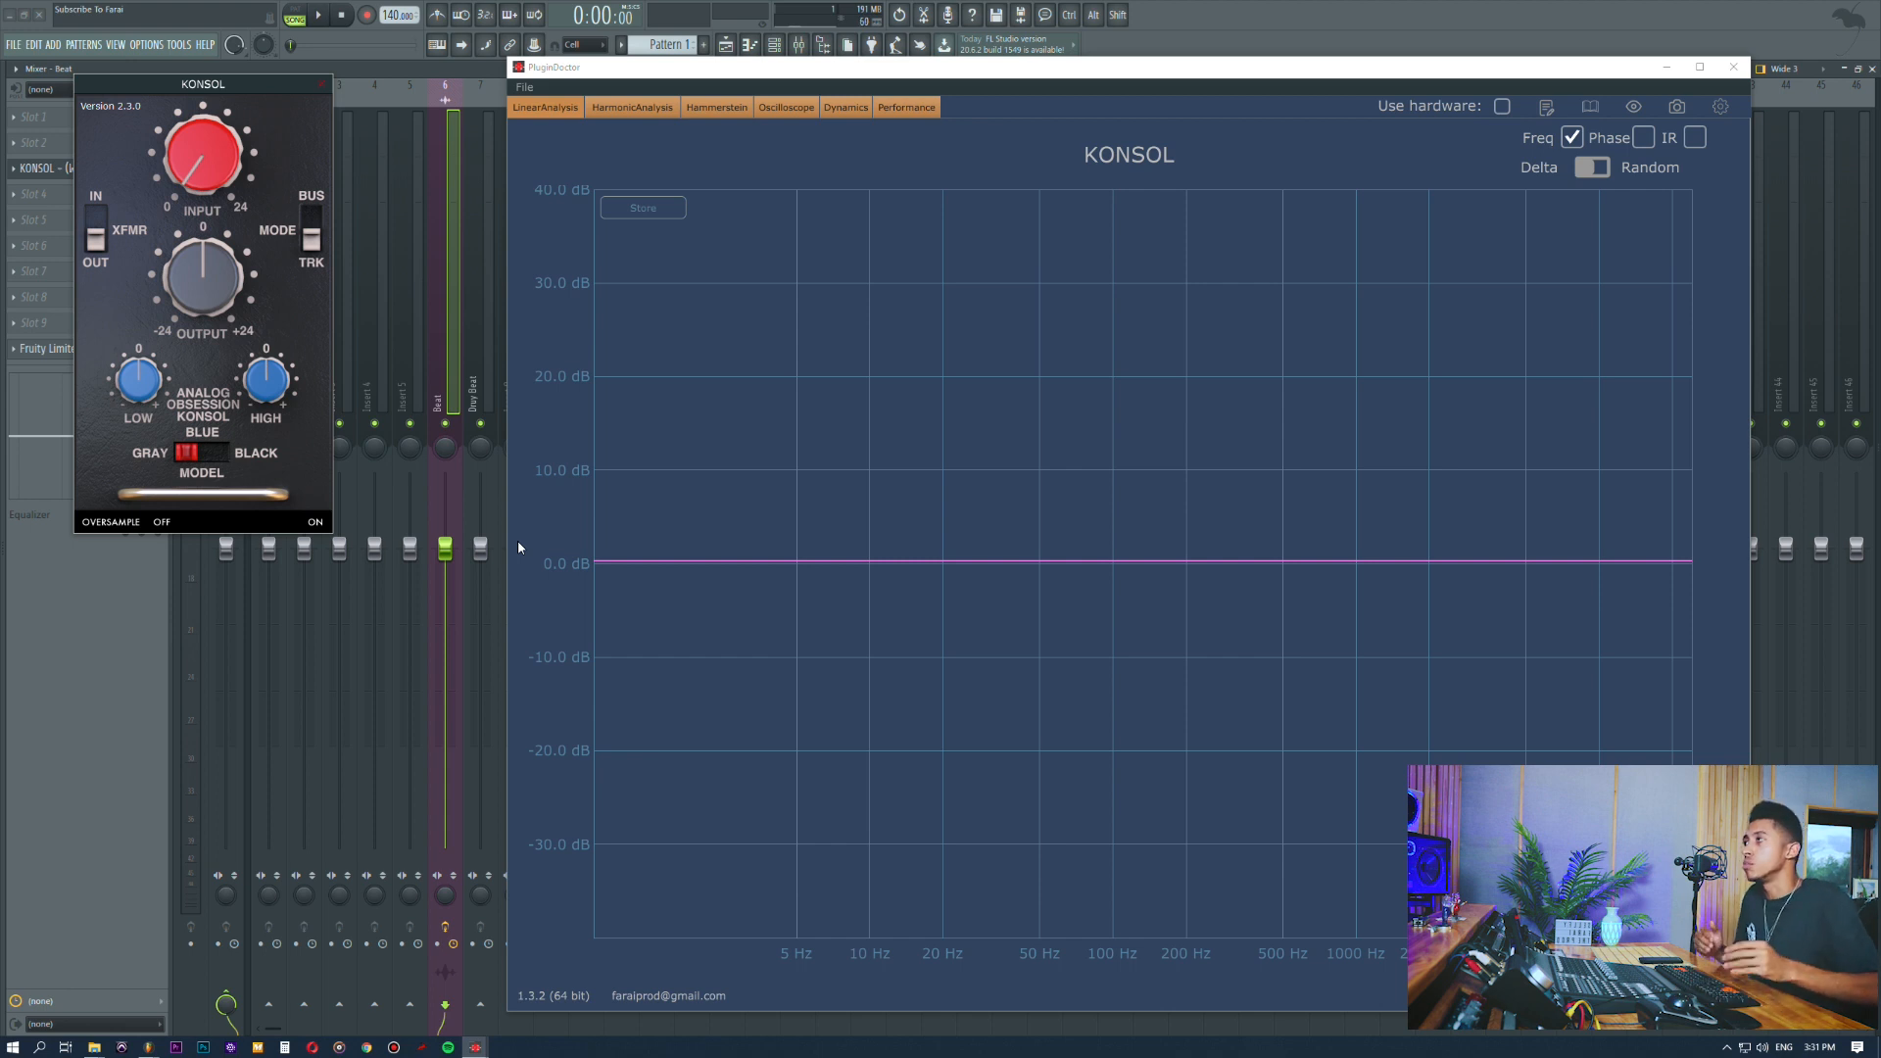
Step: Try KONSOL's model switch positions, leave it on BLACK and move the plugin window lower beside the graph
{"action": "left_click", "coordinate": [203, 455]}
{"action": "left_click_drag", "start_coordinate": [193, 457], "coordinate": [215, 460]}
{"action": "left_click", "coordinate": [181, 460]}
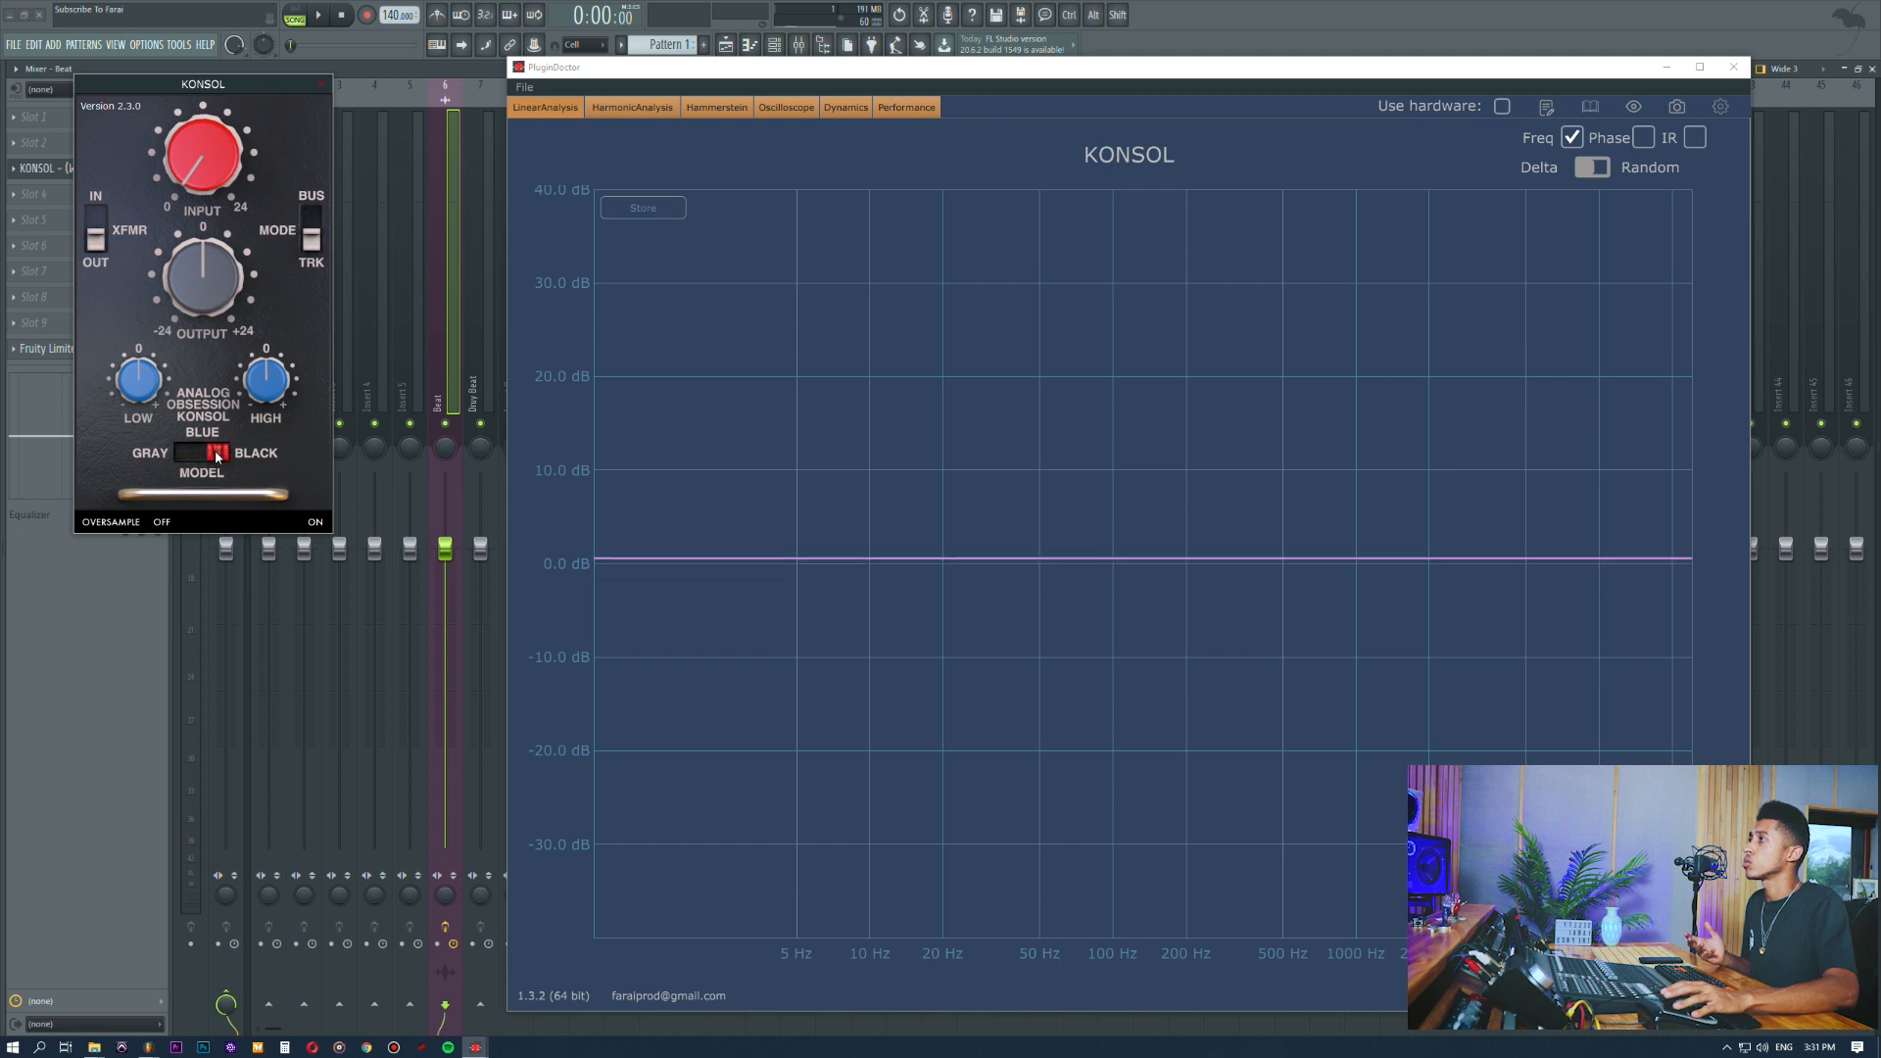
{"action": "left_click_drag", "start_coordinate": [206, 455], "coordinate": [226, 451]}
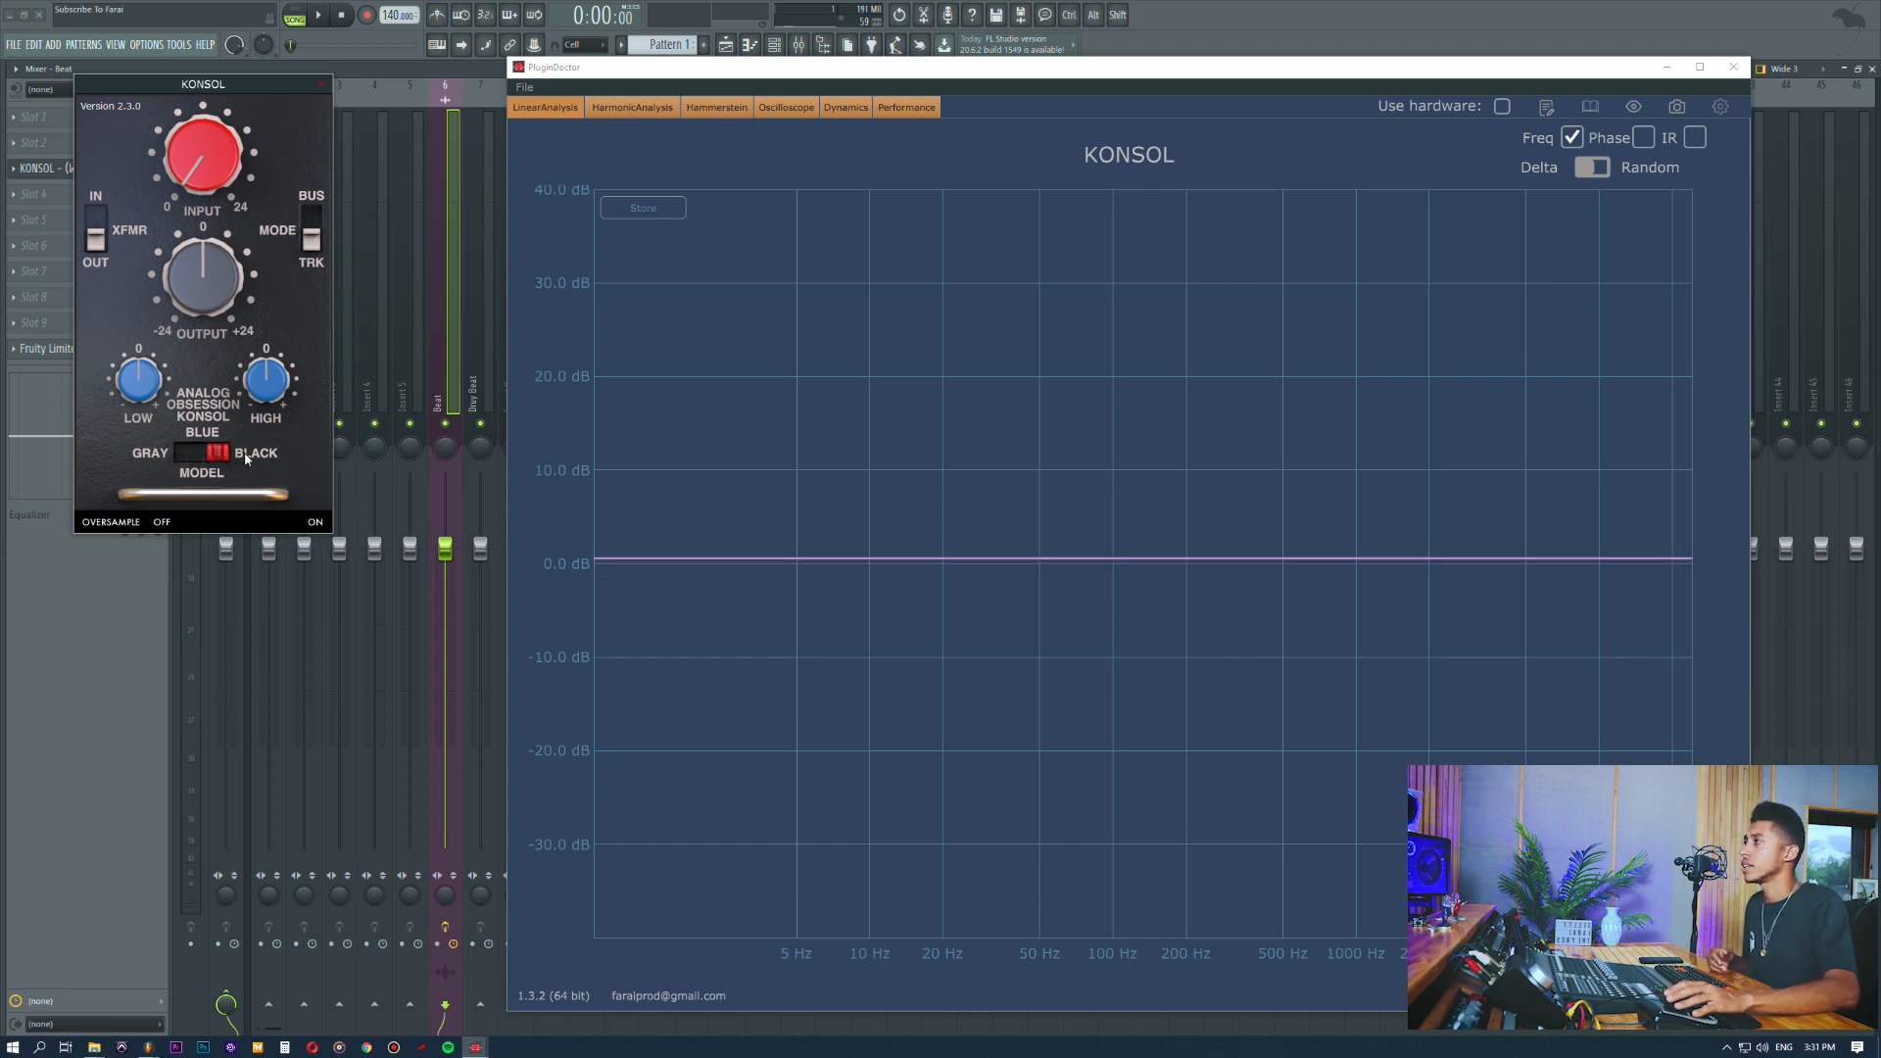
{"action": "left_click", "coordinate": [195, 457]}
{"action": "left_click", "coordinate": [219, 457]}
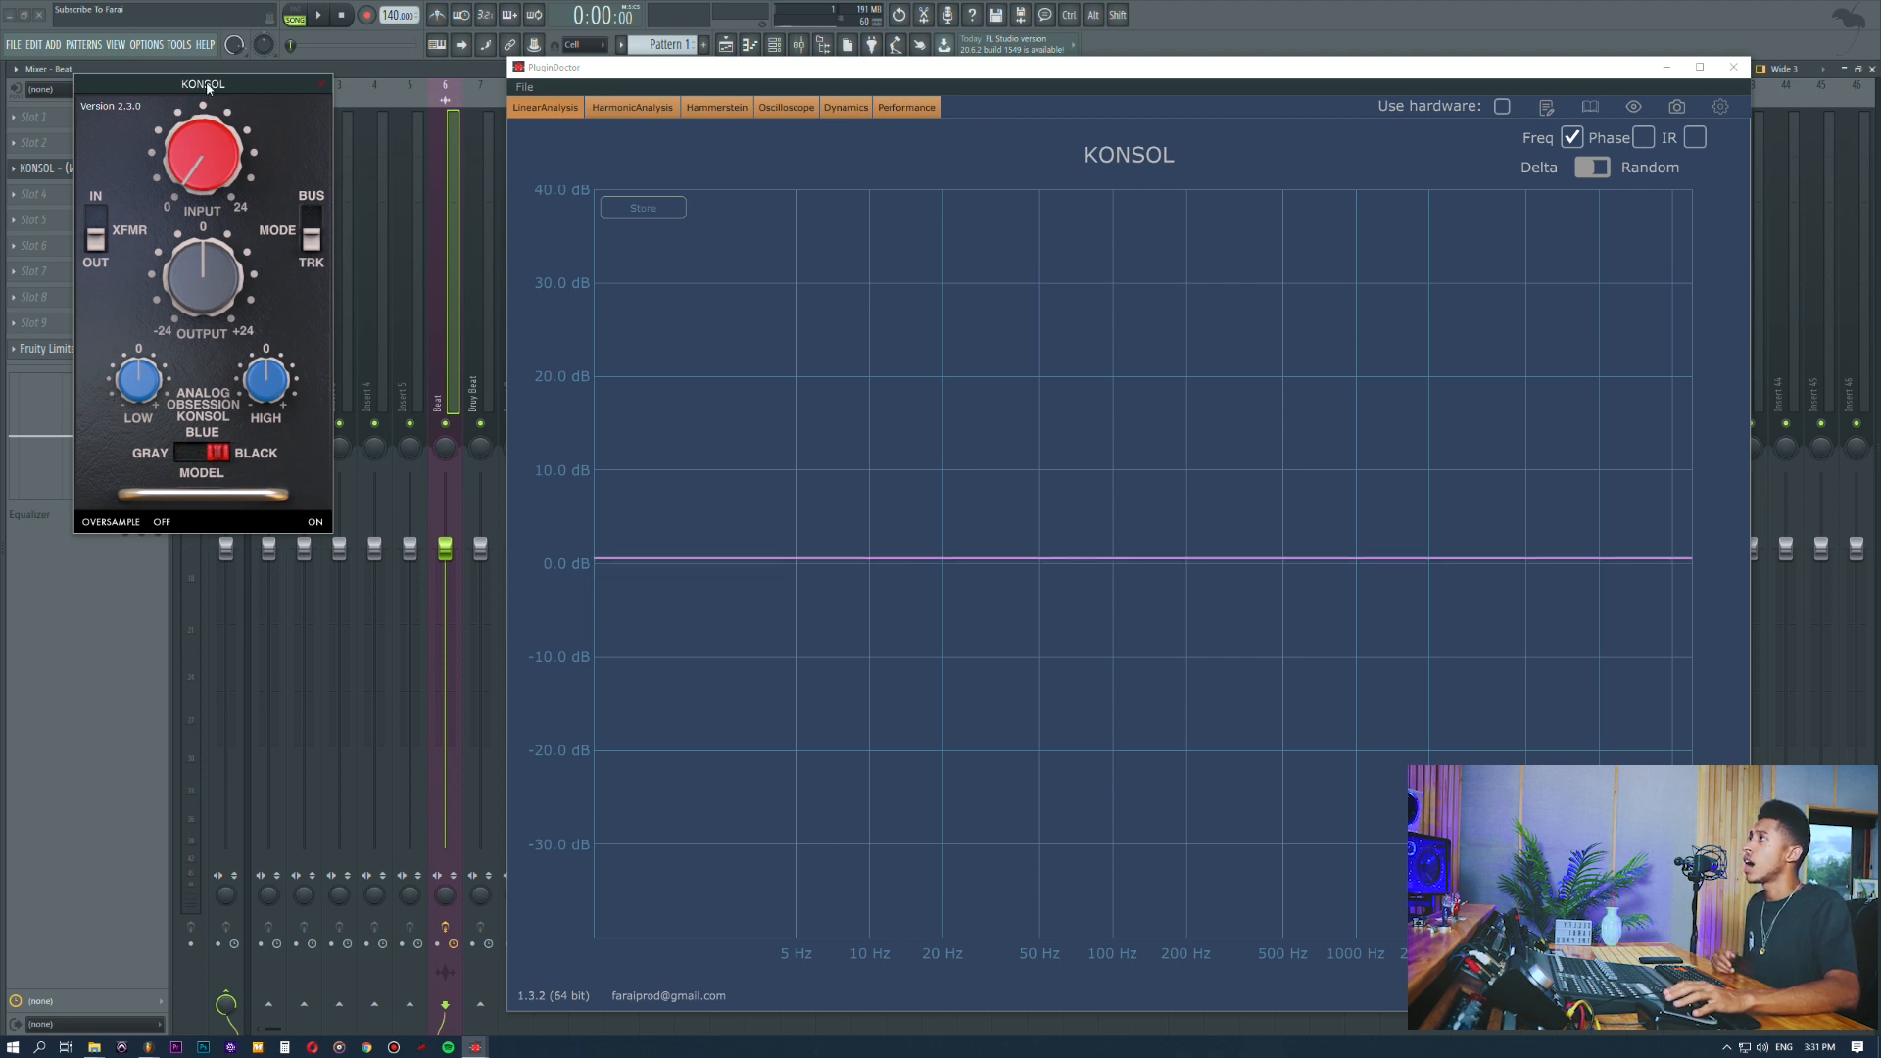
{"action": "left_click_drag", "start_coordinate": [181, 83], "coordinate": [257, 202]}
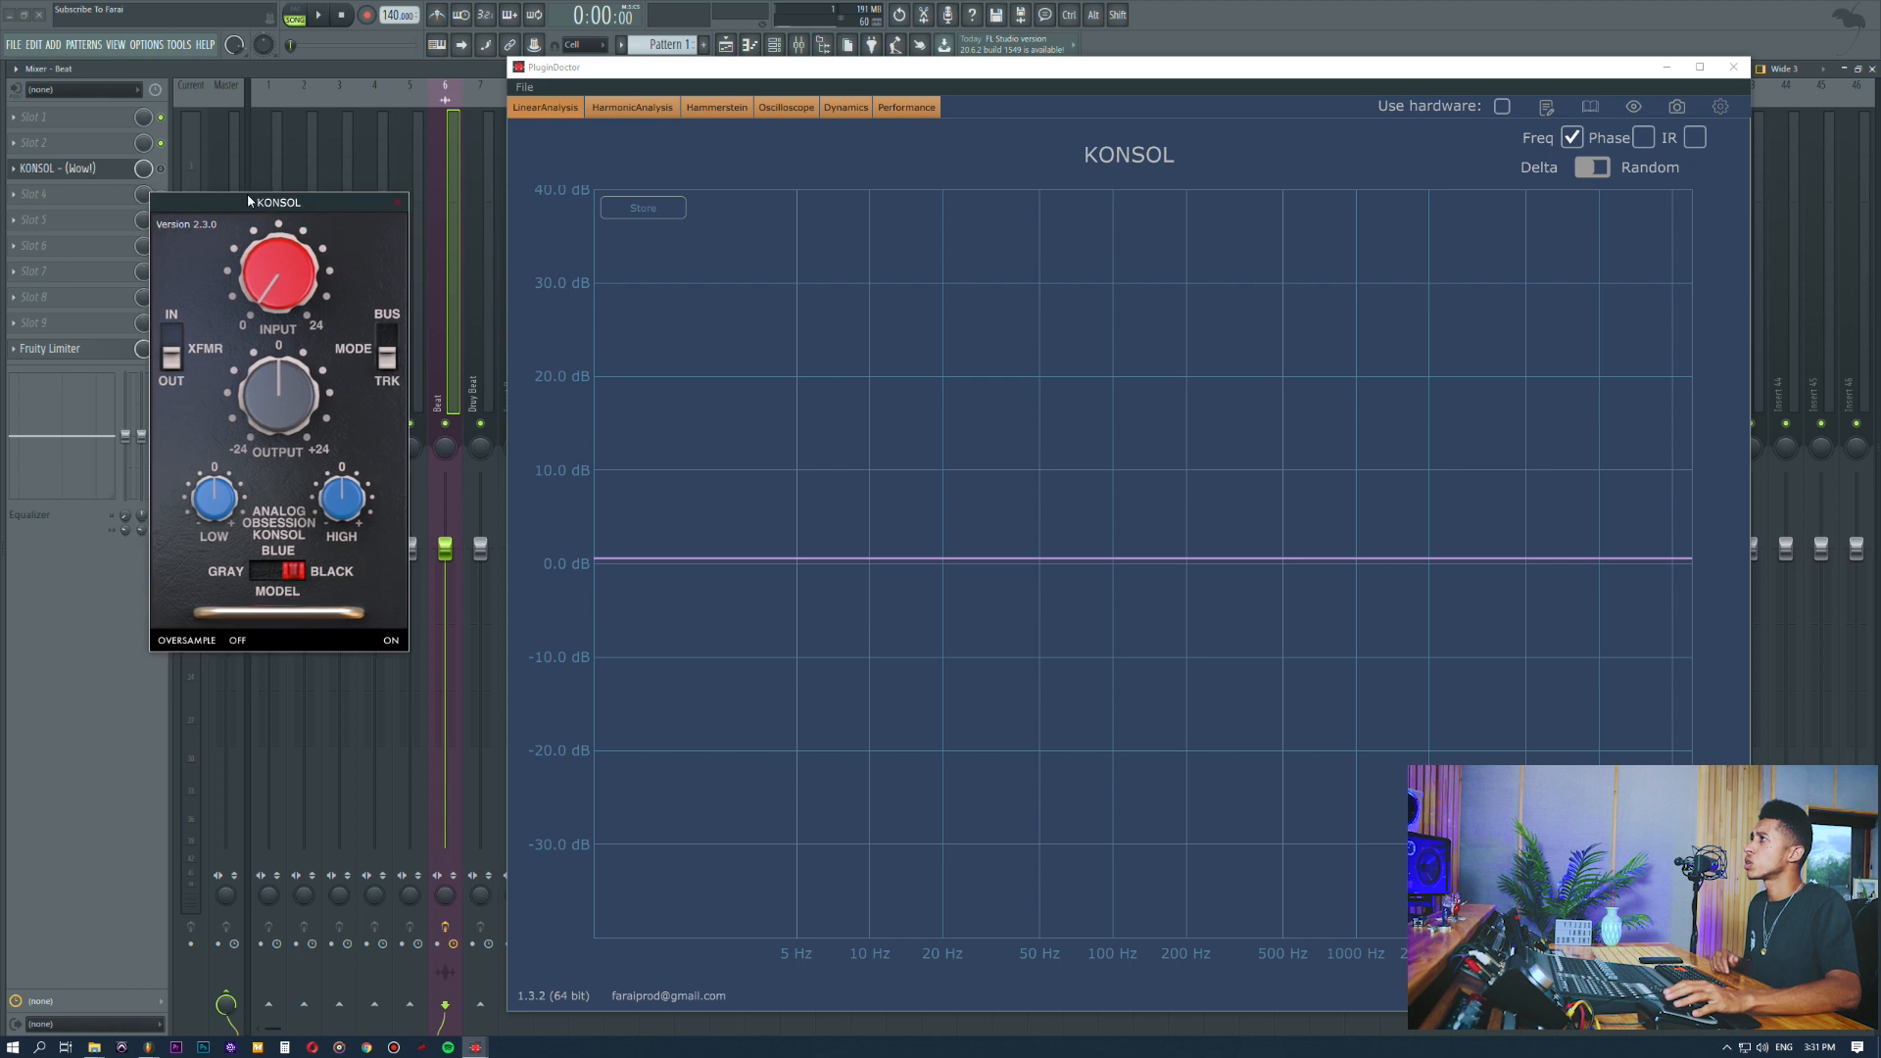
Step: Raise KONSOL's input to about the middle of its range and switch XFMR to IN
{"action": "left_click", "coordinate": [176, 361]}
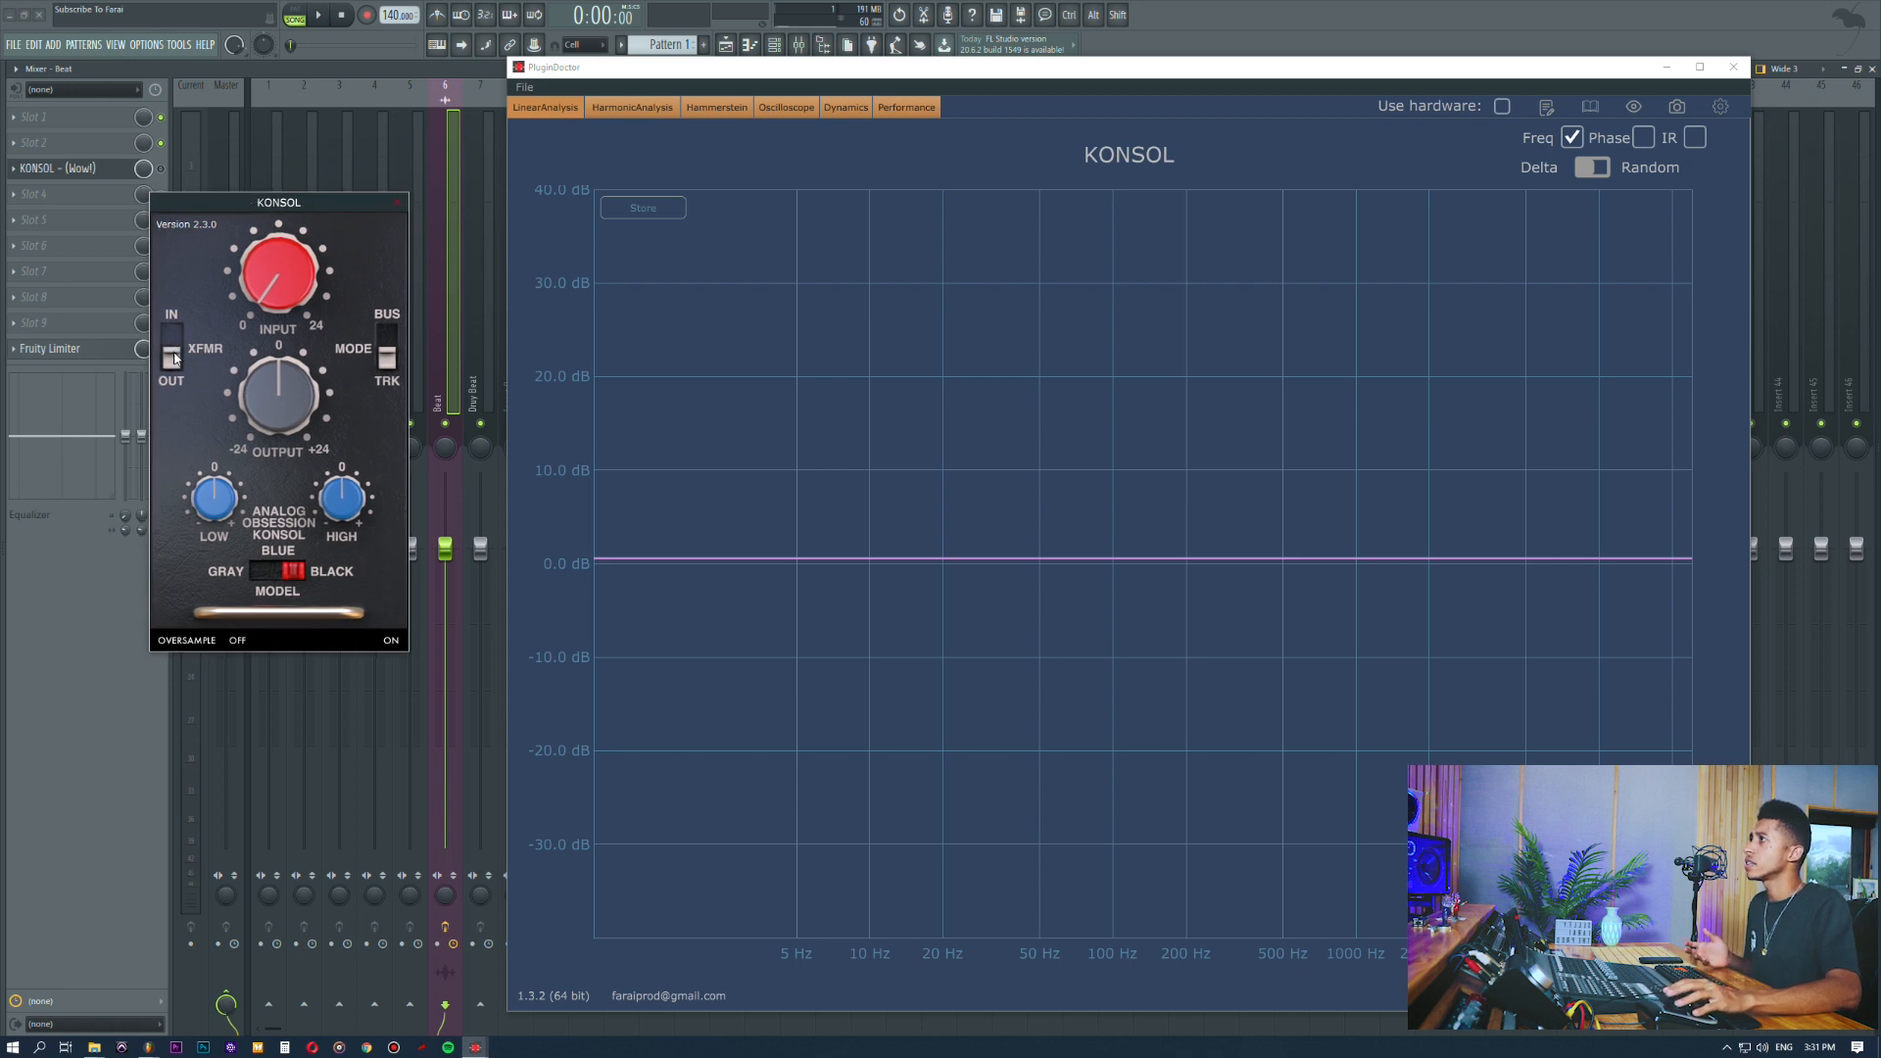
{"action": "left_click", "coordinate": [173, 350]}
{"action": "left_click_drag", "start_coordinate": [278, 284], "coordinate": [269, 89]}
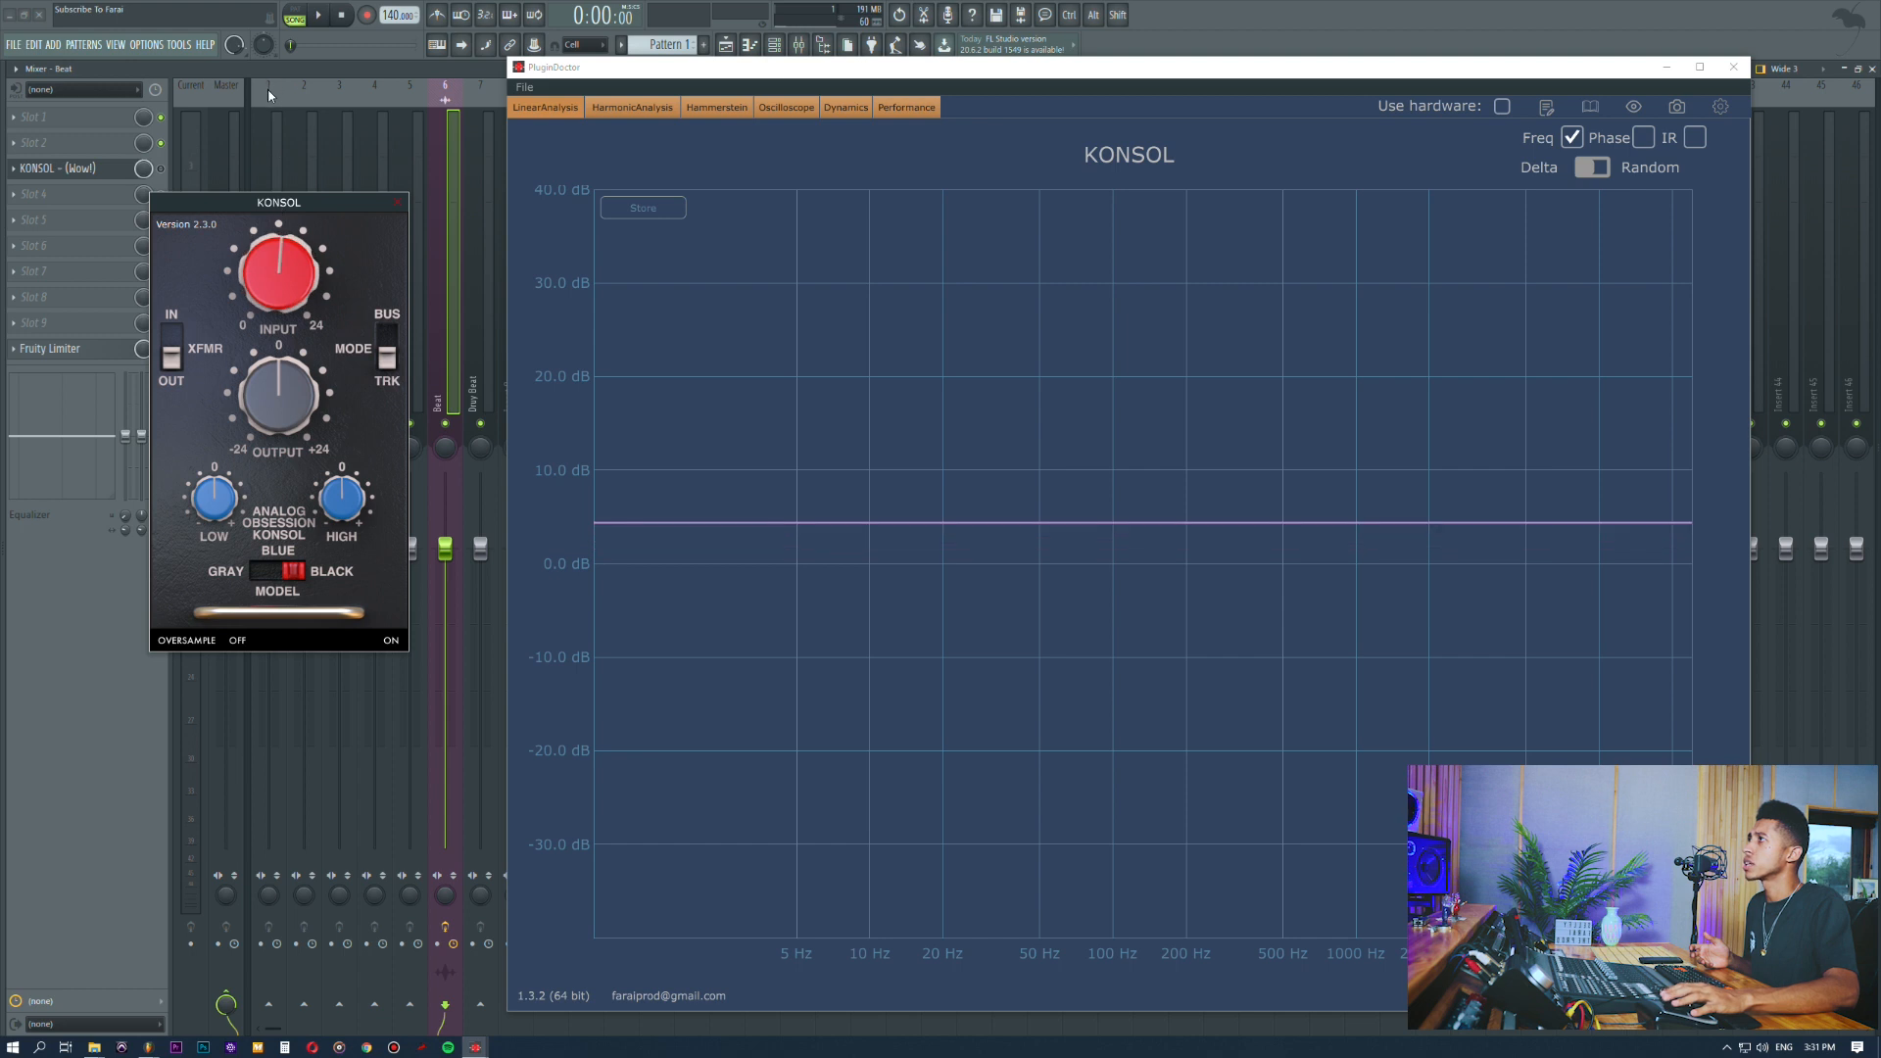
{"action": "left_click", "coordinate": [175, 344]}
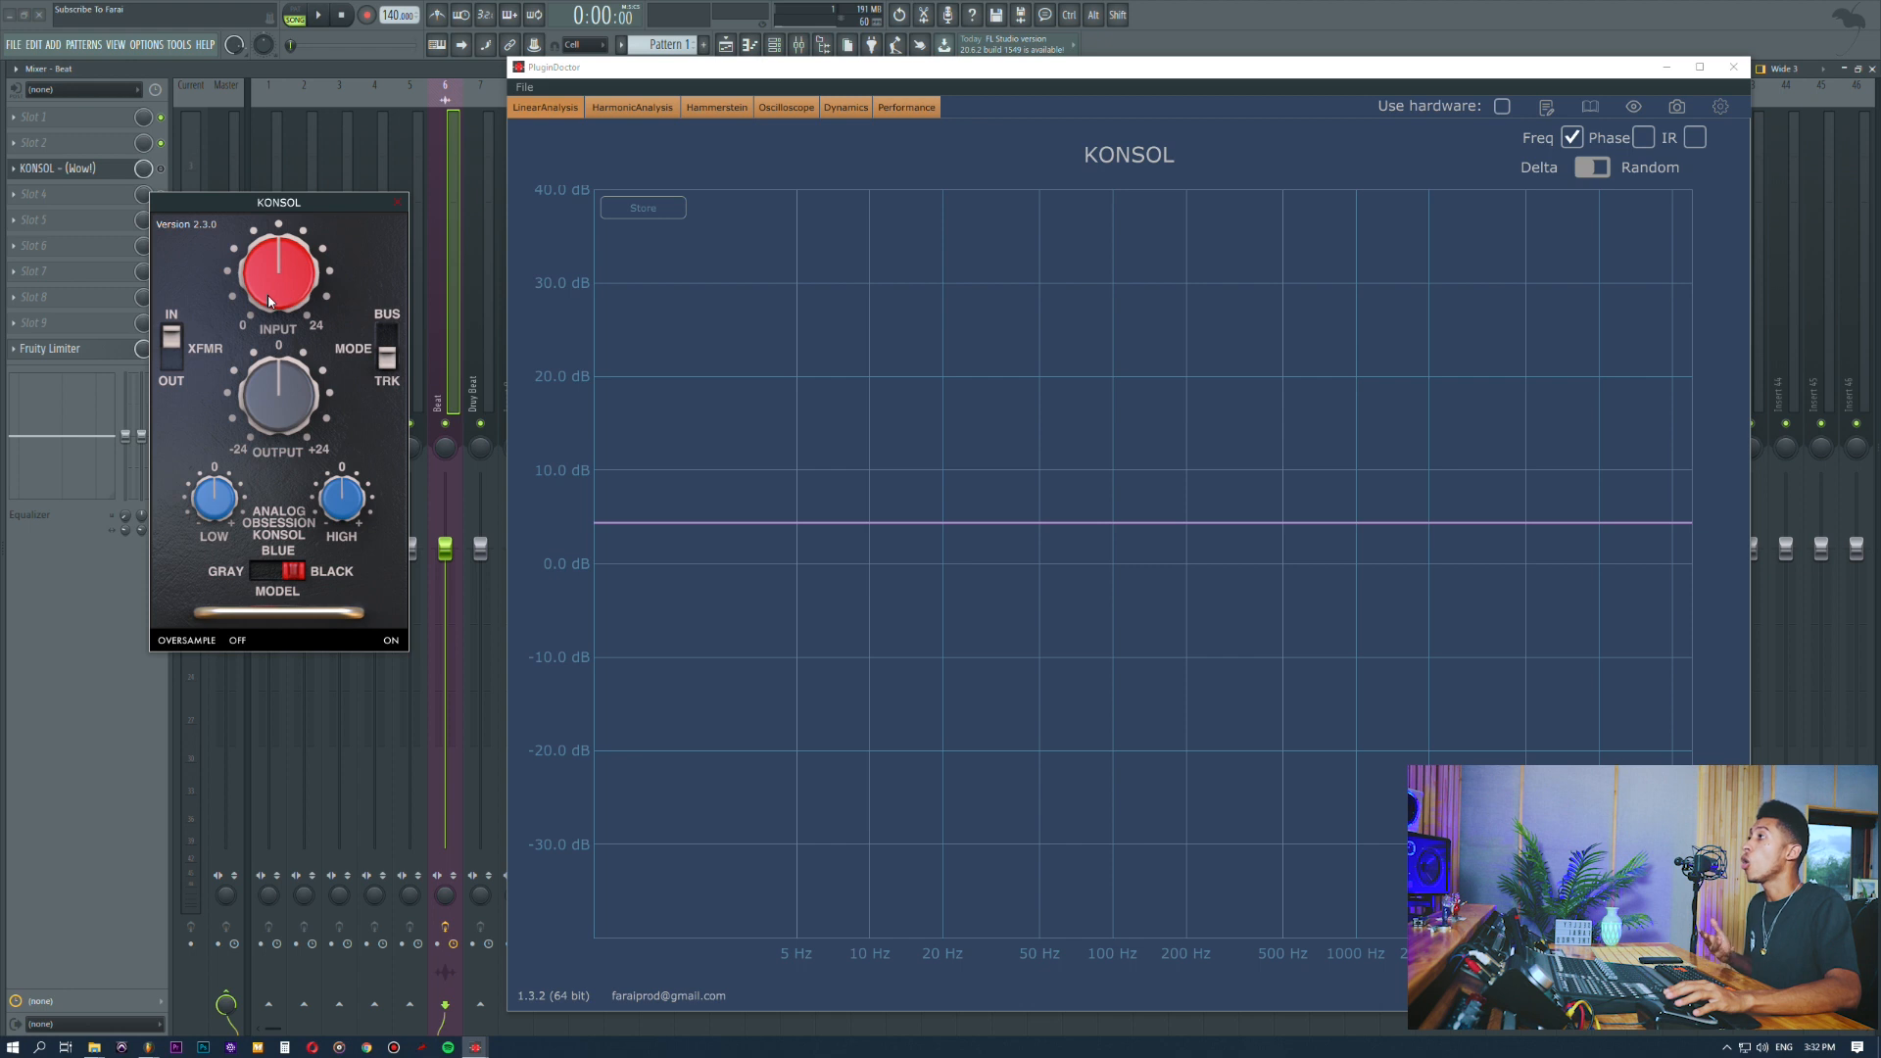
Step: Turn KONSOL's oversampling on and set its mode to BUS
{"action": "left_click", "coordinate": [237, 641]}
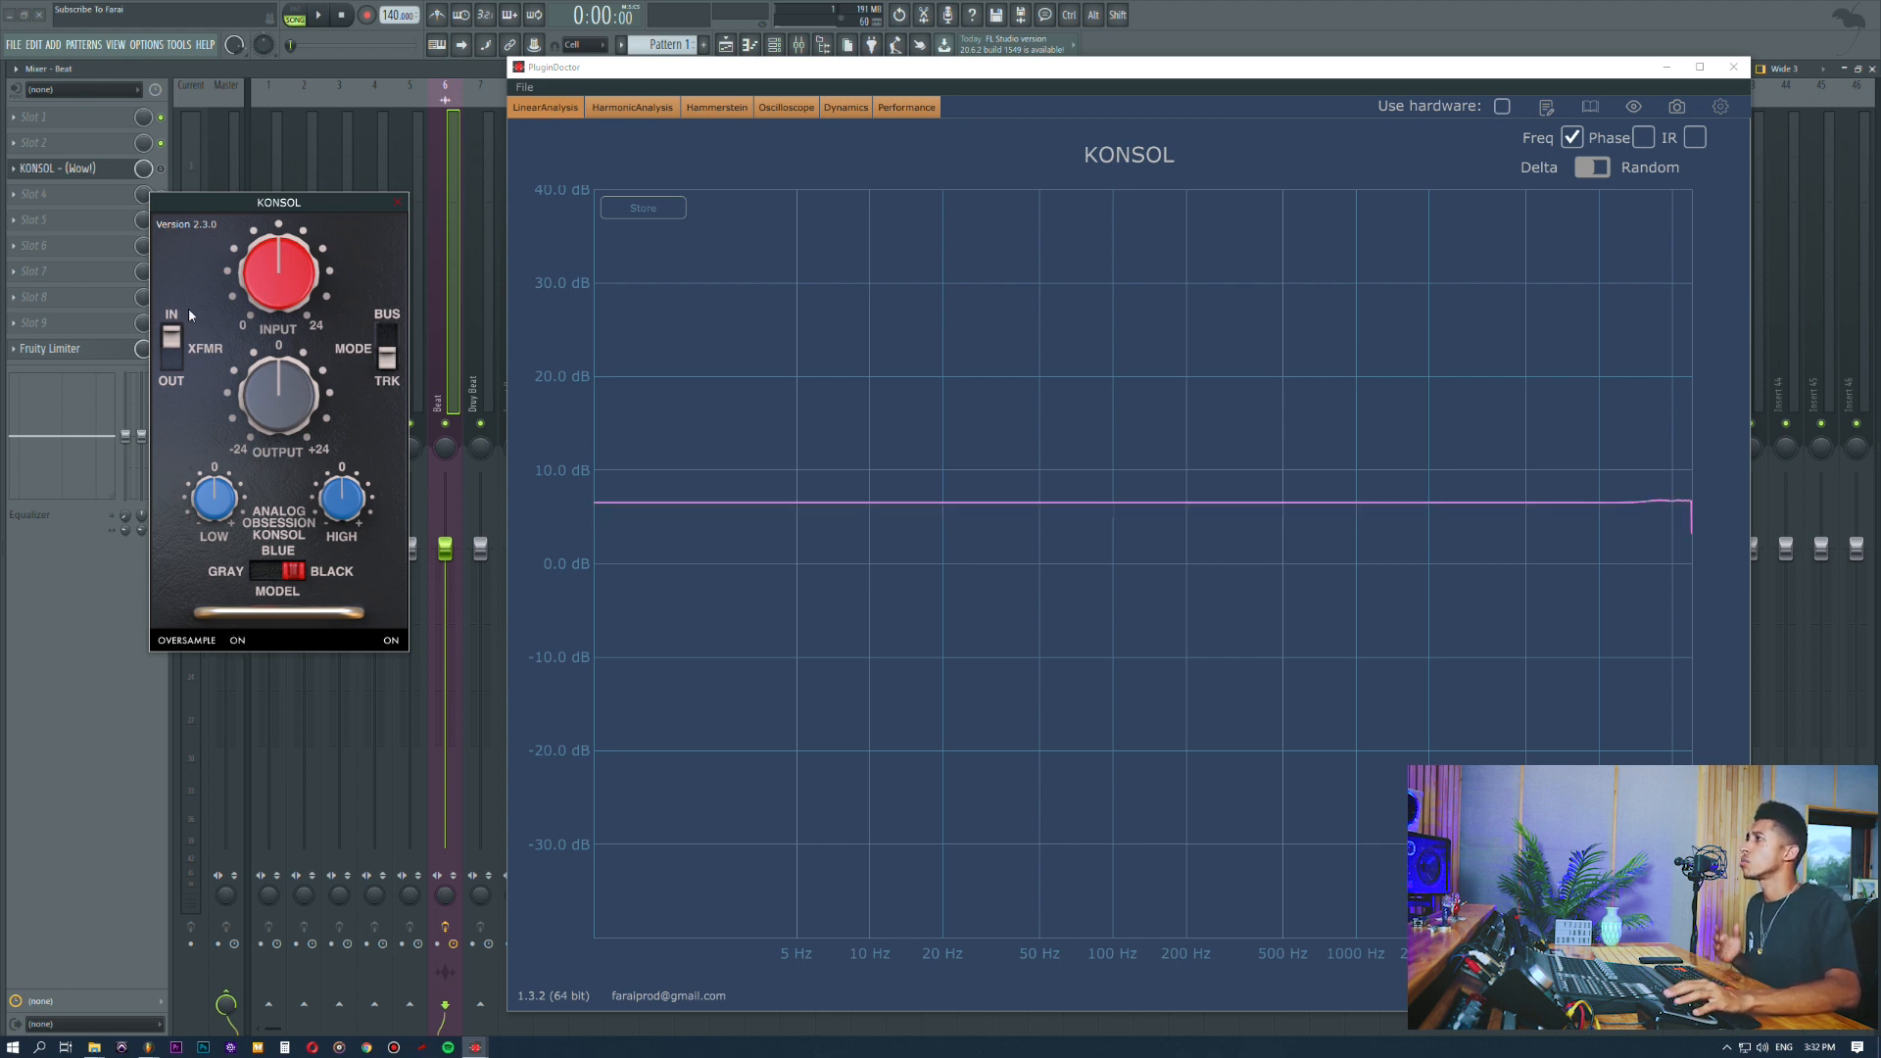
{"action": "mouse_move", "coordinate": [1642, 534]}
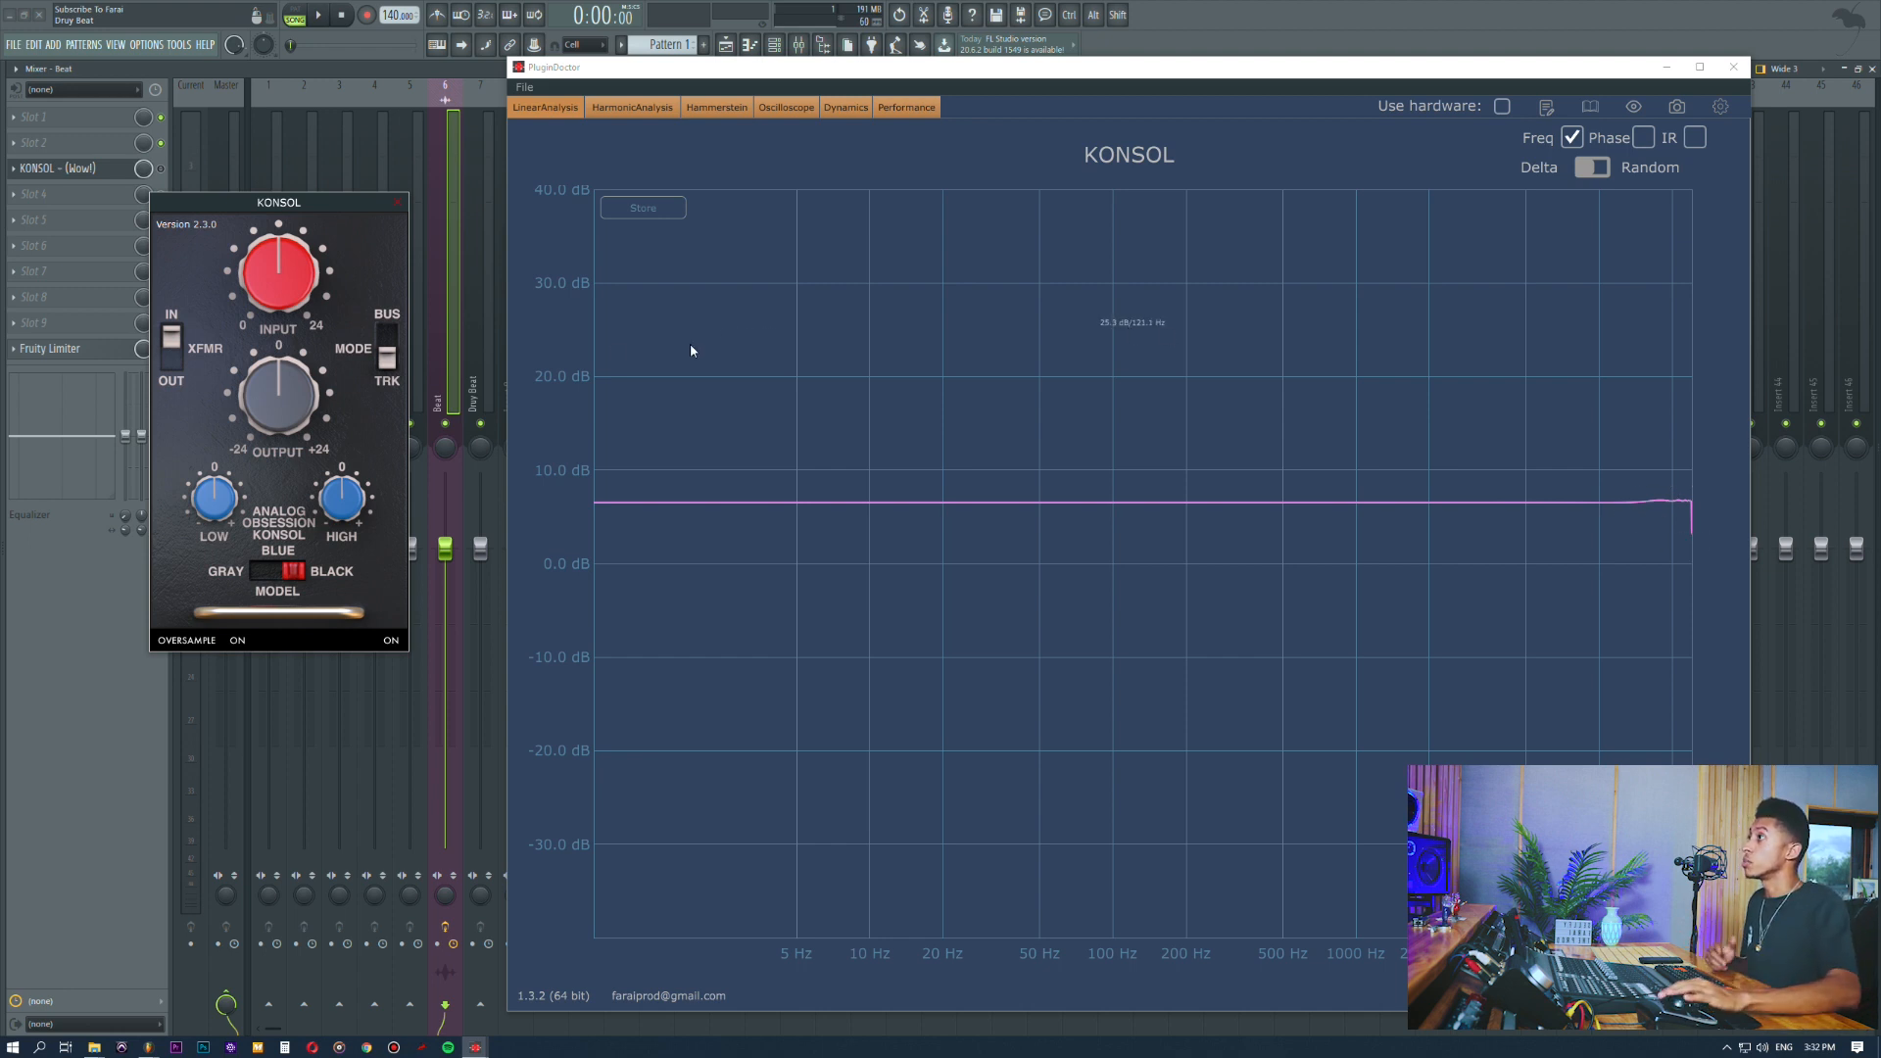
{"action": "left_click", "coordinate": [396, 357]}
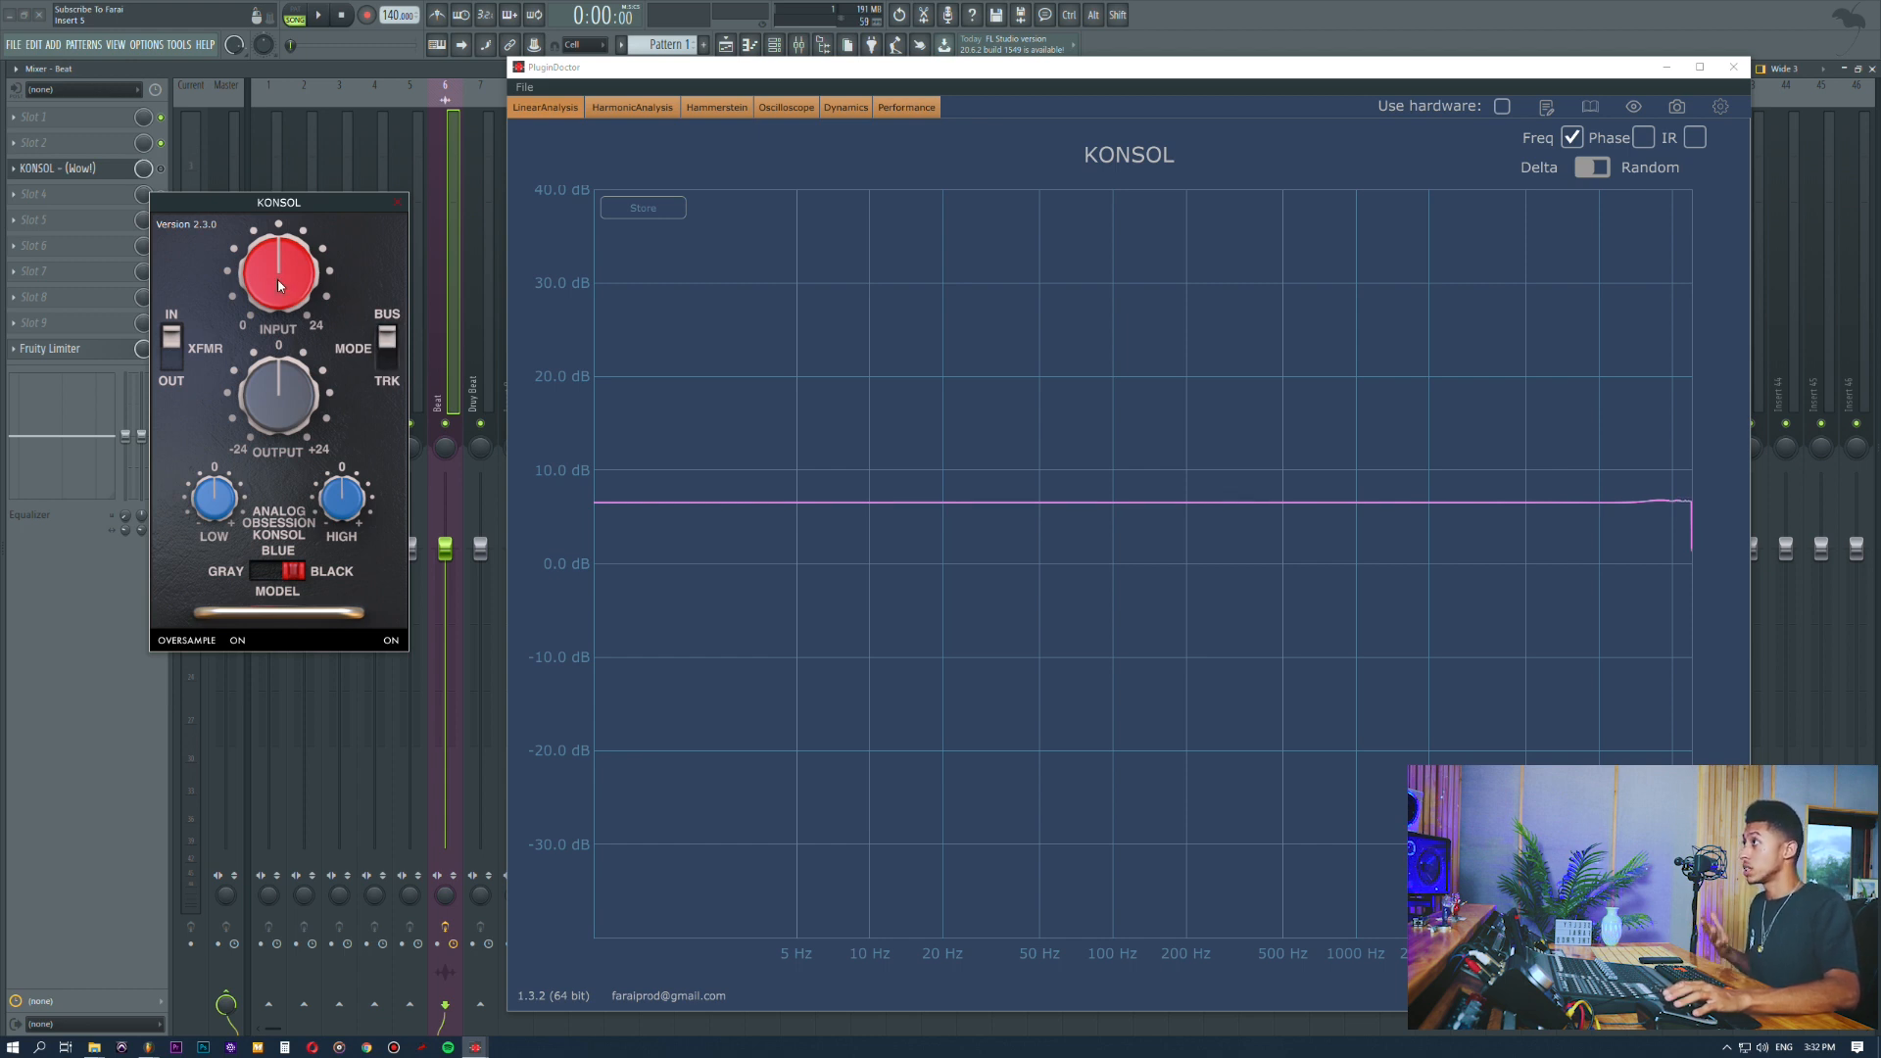
Step: Sweep KONSOL's input down and back to just past mid-range, and lower the output well below 0
{"action": "left_click_drag", "start_coordinate": [278, 292], "coordinate": [270, 368]}
{"action": "left_click_drag", "start_coordinate": [267, 239], "coordinate": [247, 120]}
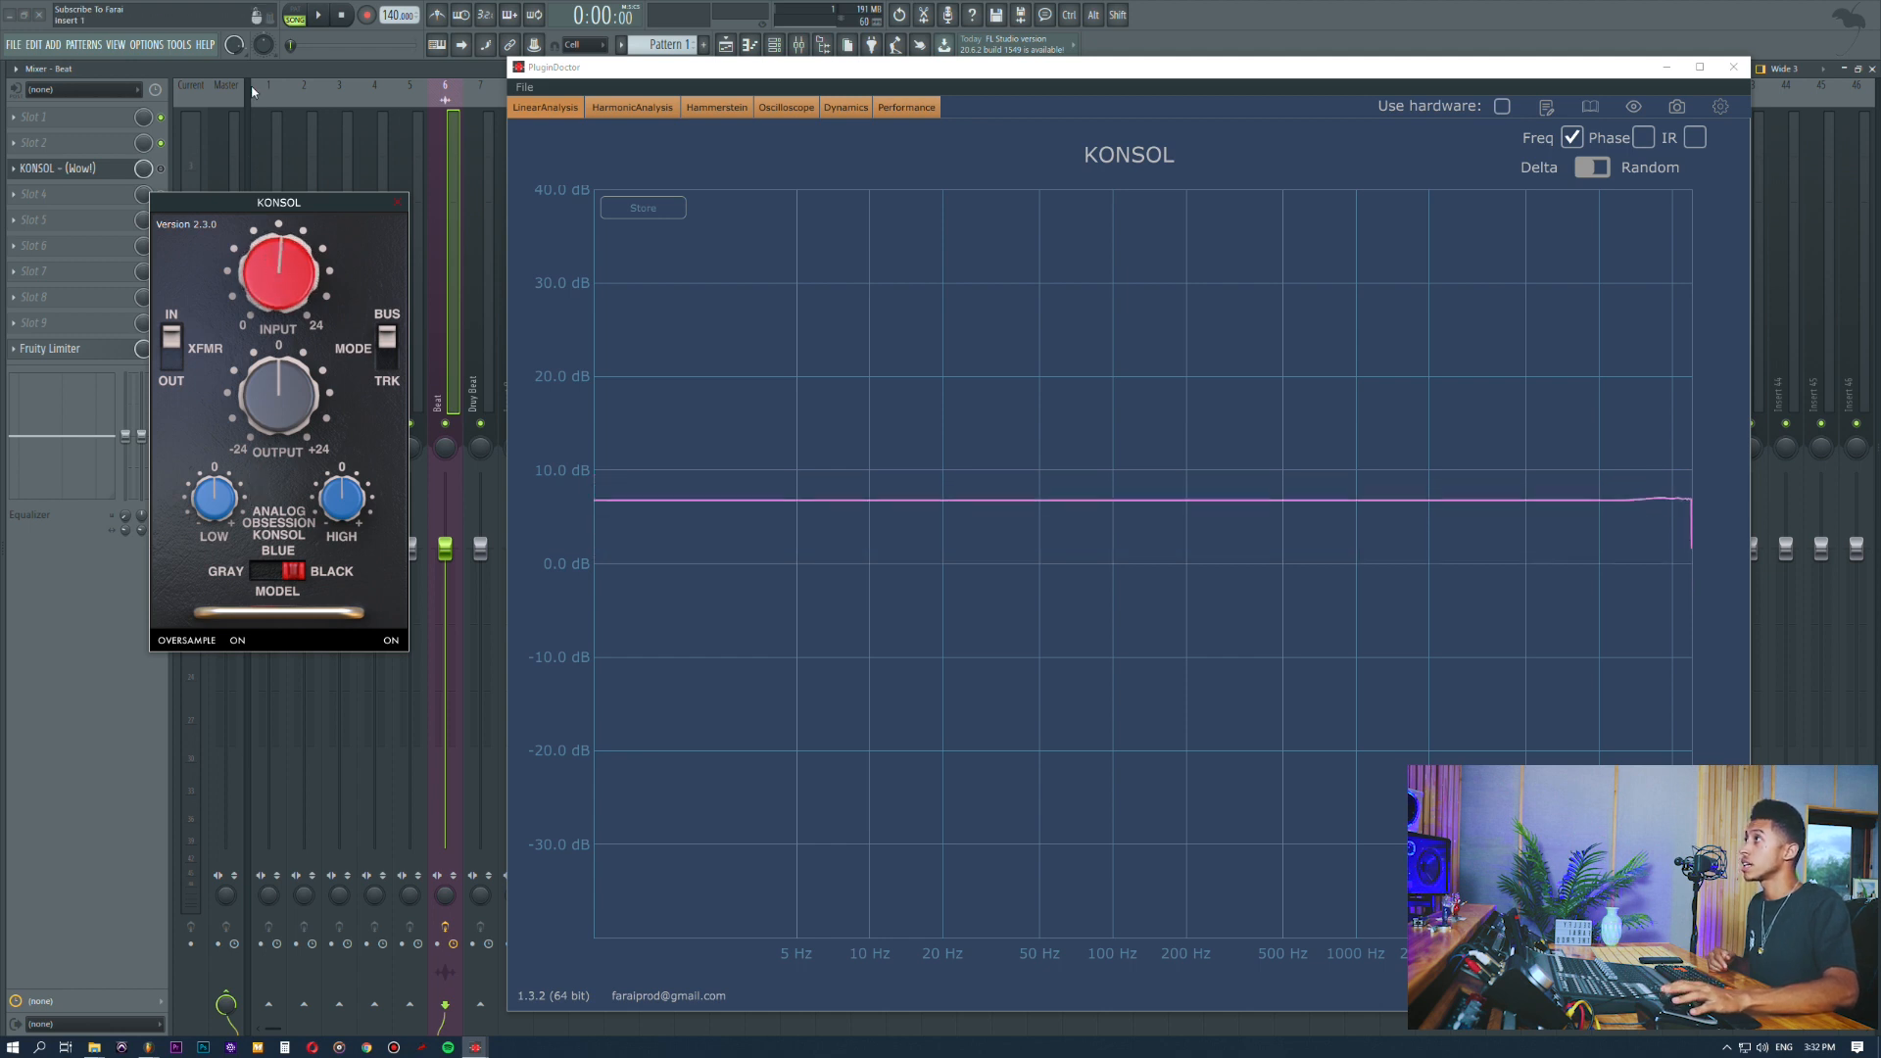
{"action": "left_click_drag", "start_coordinate": [276, 430], "coordinate": [268, 499]}
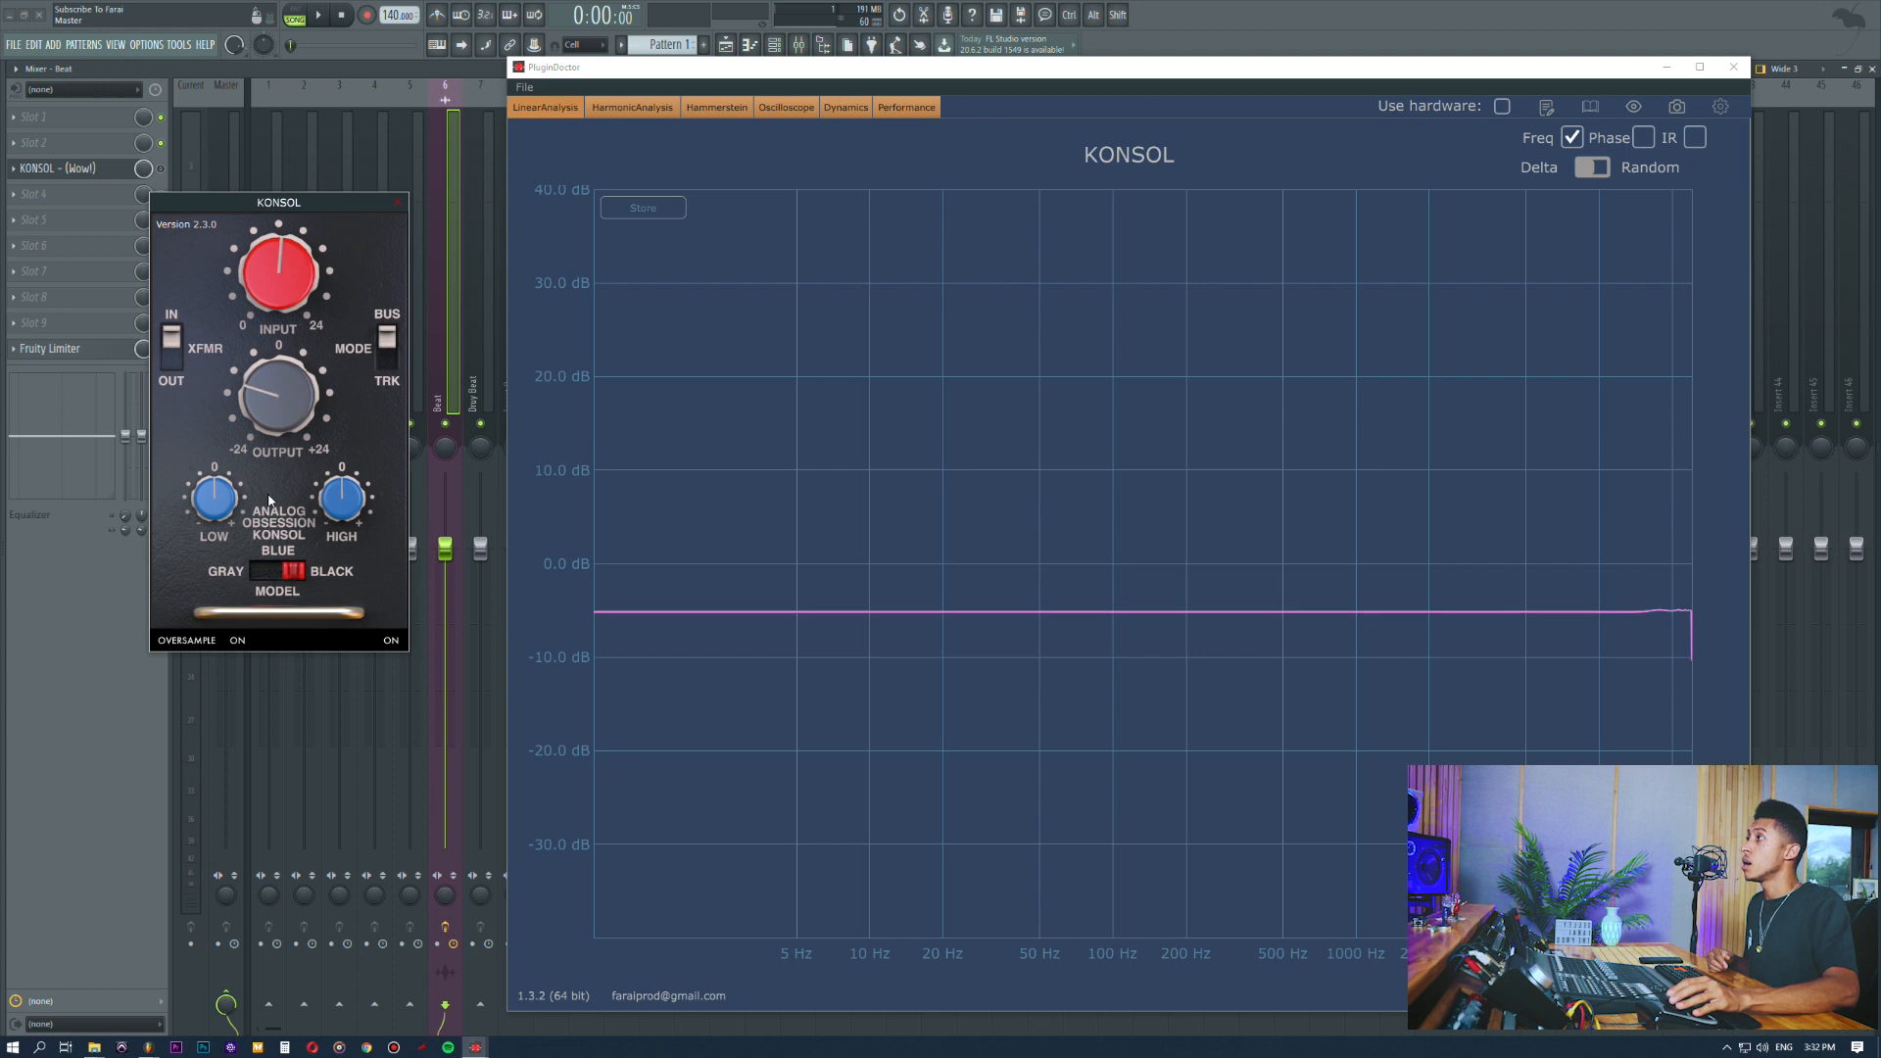
Step: Compare the frequency response of KONSOL's BLUE, BLACK and GRAY models, finishing on BLACK
{"action": "left_click", "coordinate": [297, 568]}
{"action": "left_click", "coordinate": [282, 575]}
{"action": "left_click", "coordinate": [291, 580]}
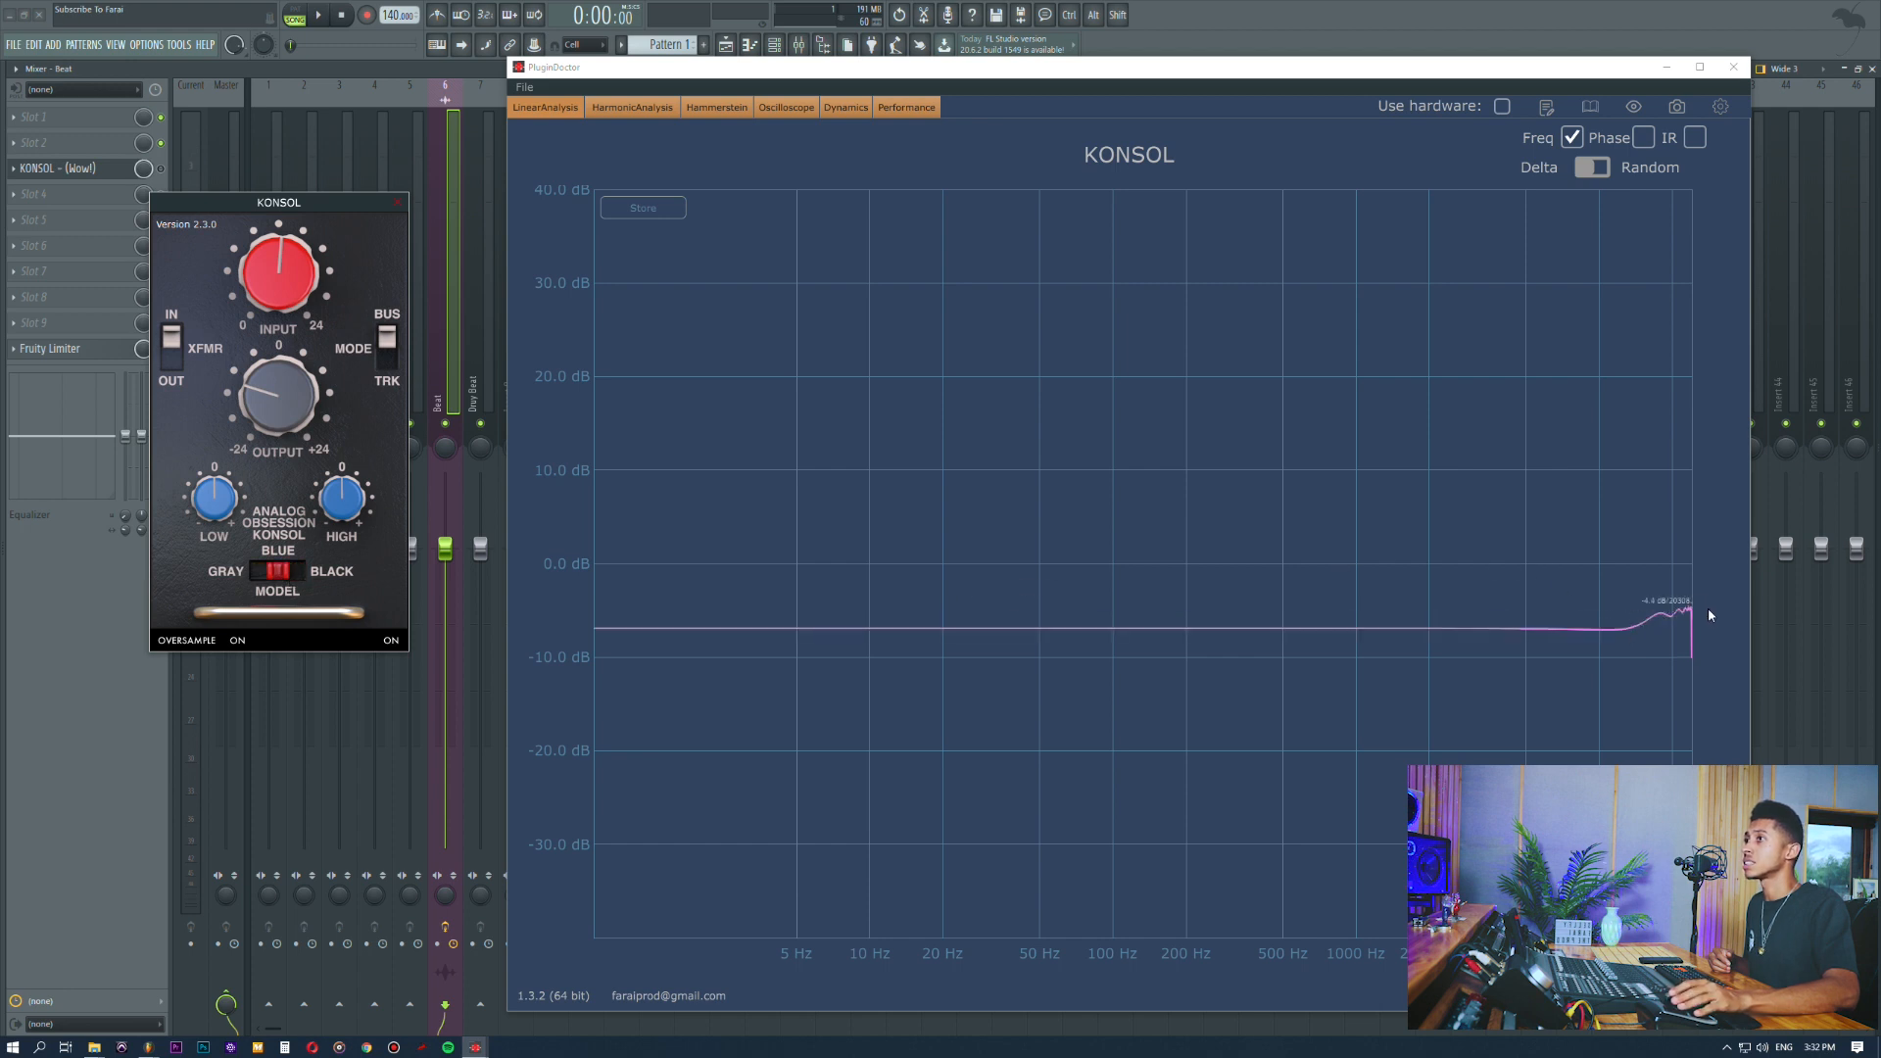
{"action": "left_click", "coordinate": [294, 574]}
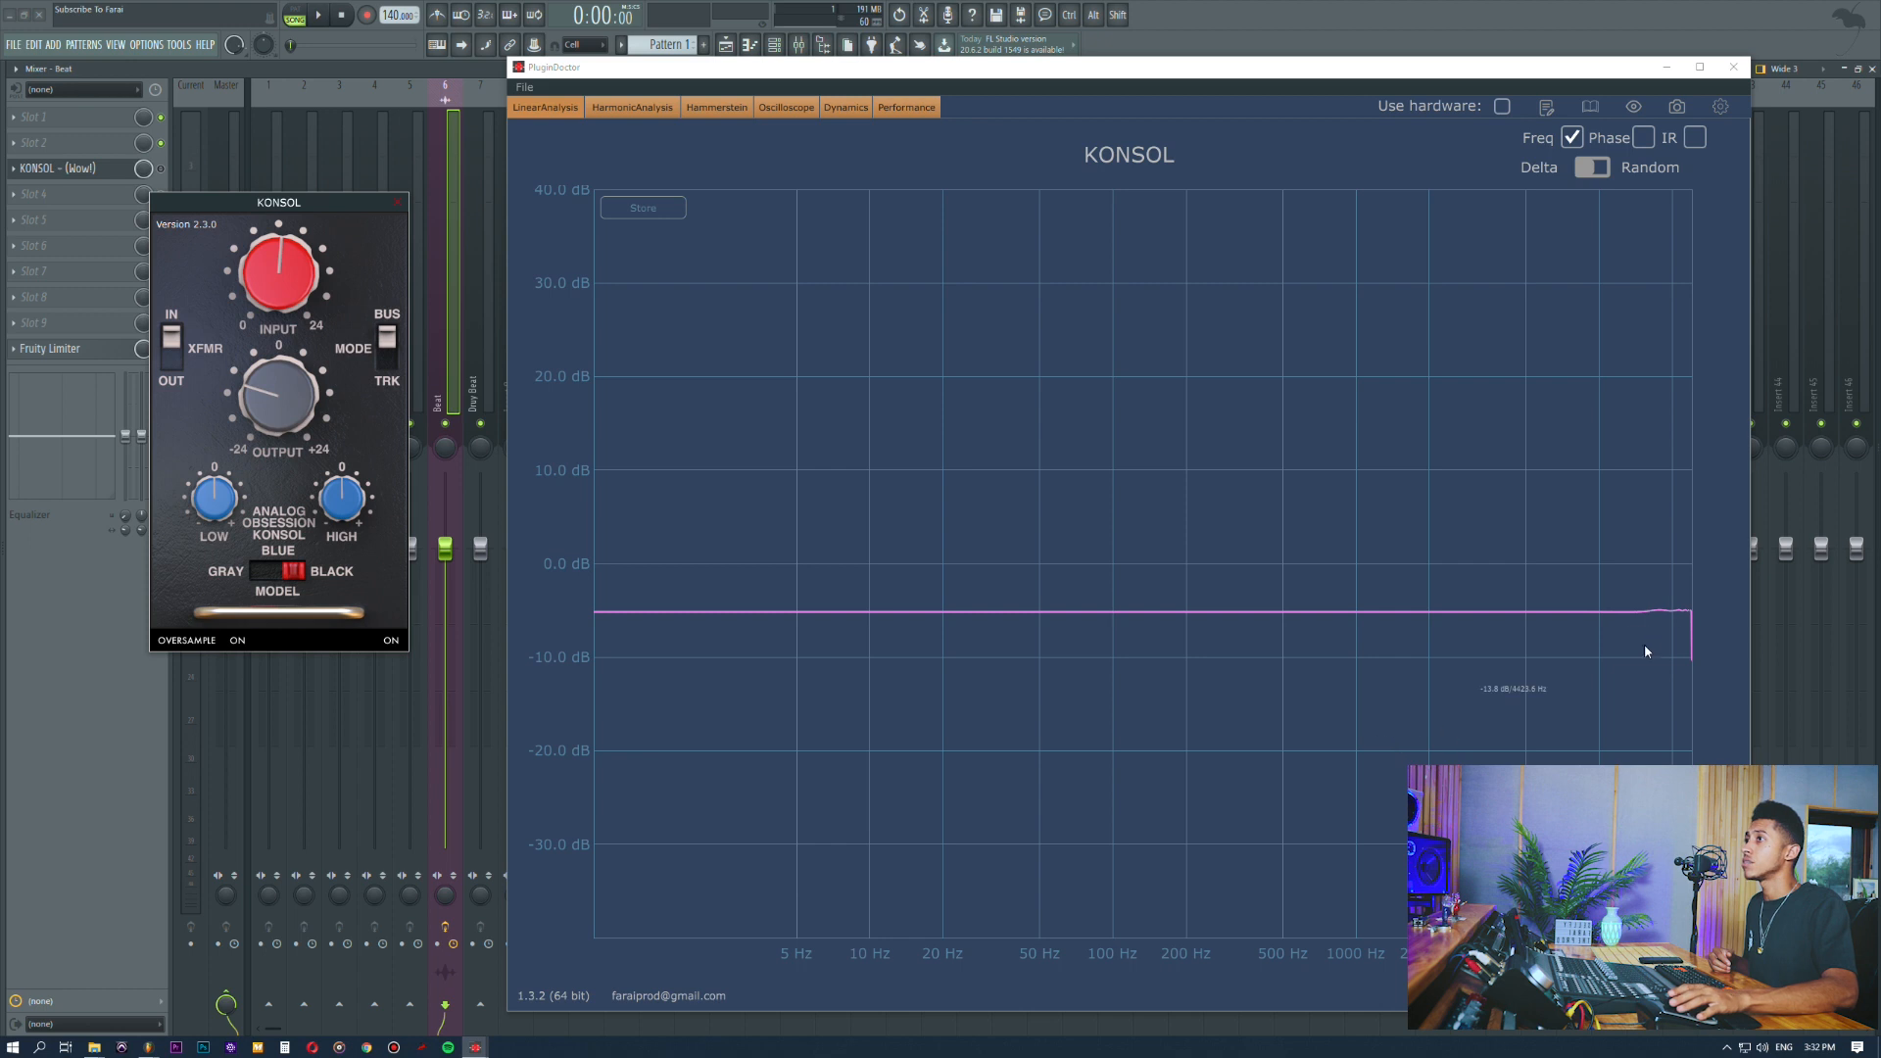
{"action": "left_click", "coordinate": [285, 580]}
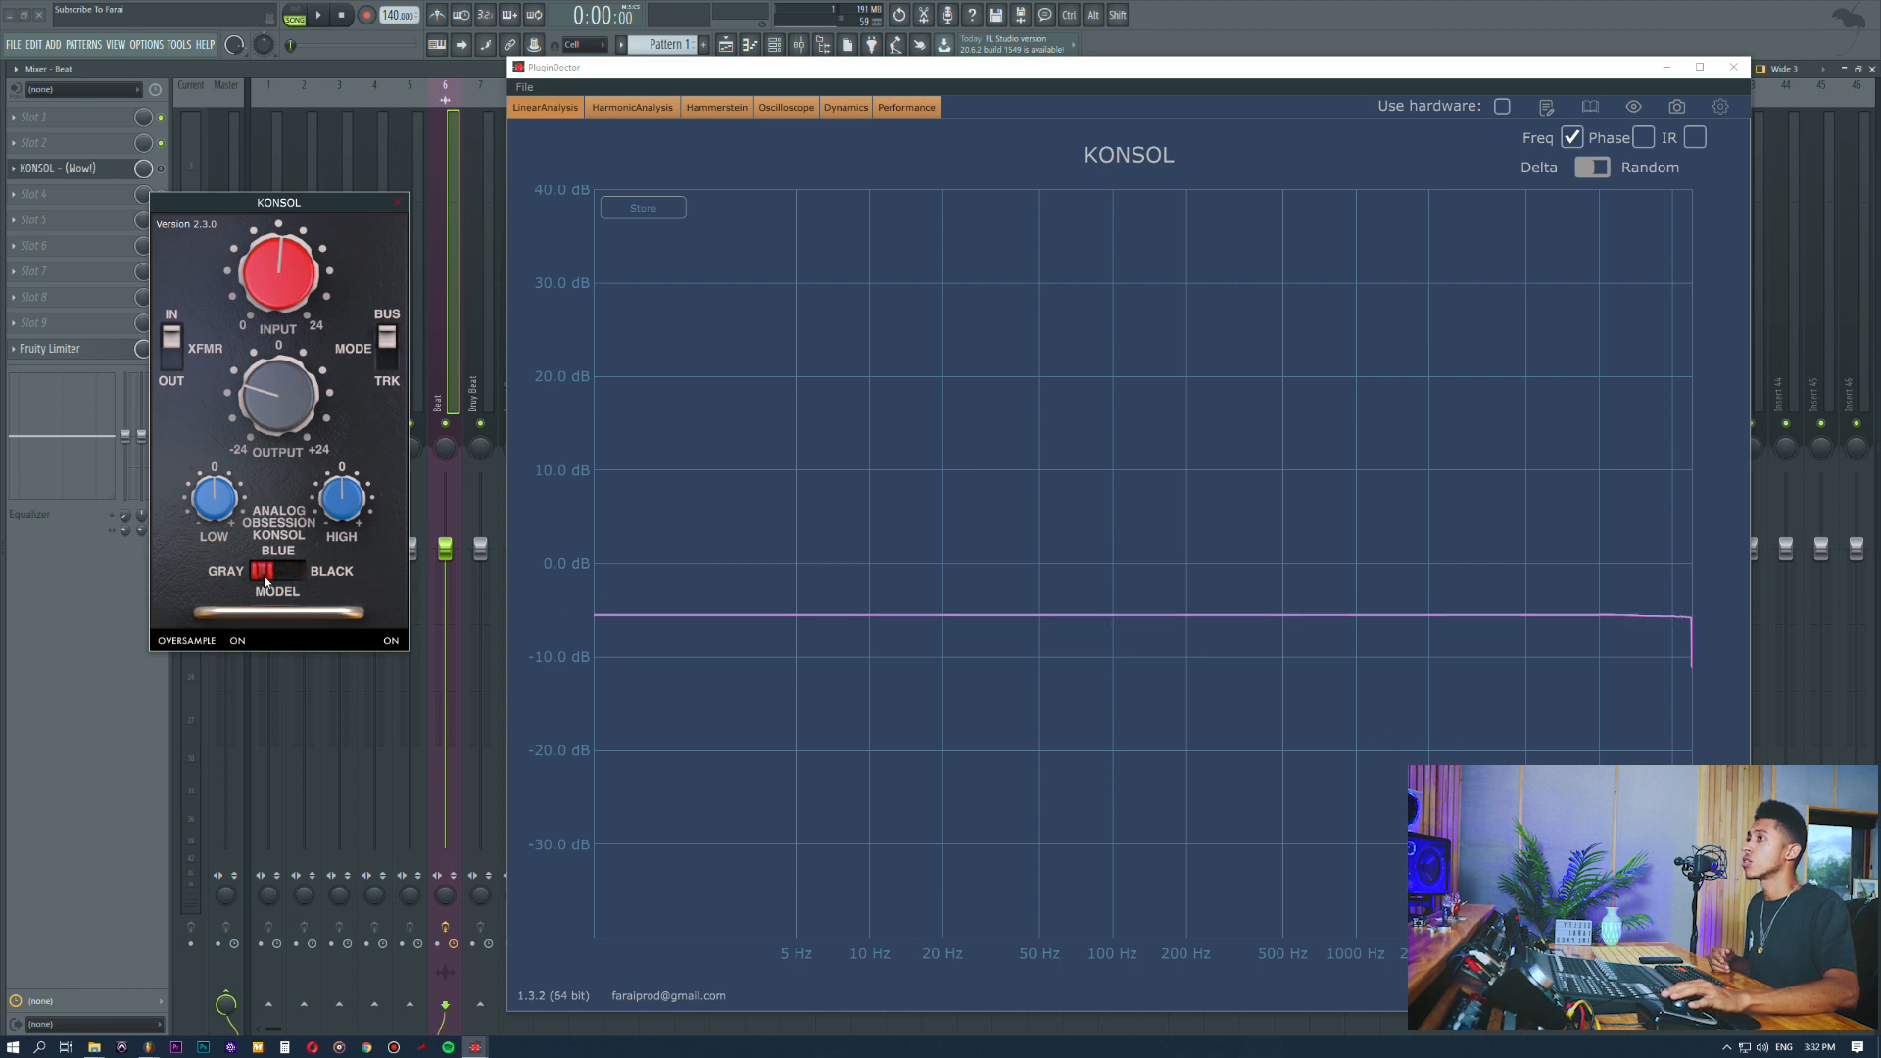
{"action": "left_click", "coordinate": [266, 580]}
Step: Boost KONSOL's low and high controls, then drive the input to maximum and ease it back slightly
{"action": "left_click_drag", "start_coordinate": [219, 524], "coordinate": [221, 495]}
{"action": "left_click_drag", "start_coordinate": [356, 469], "coordinate": [343, 400]}
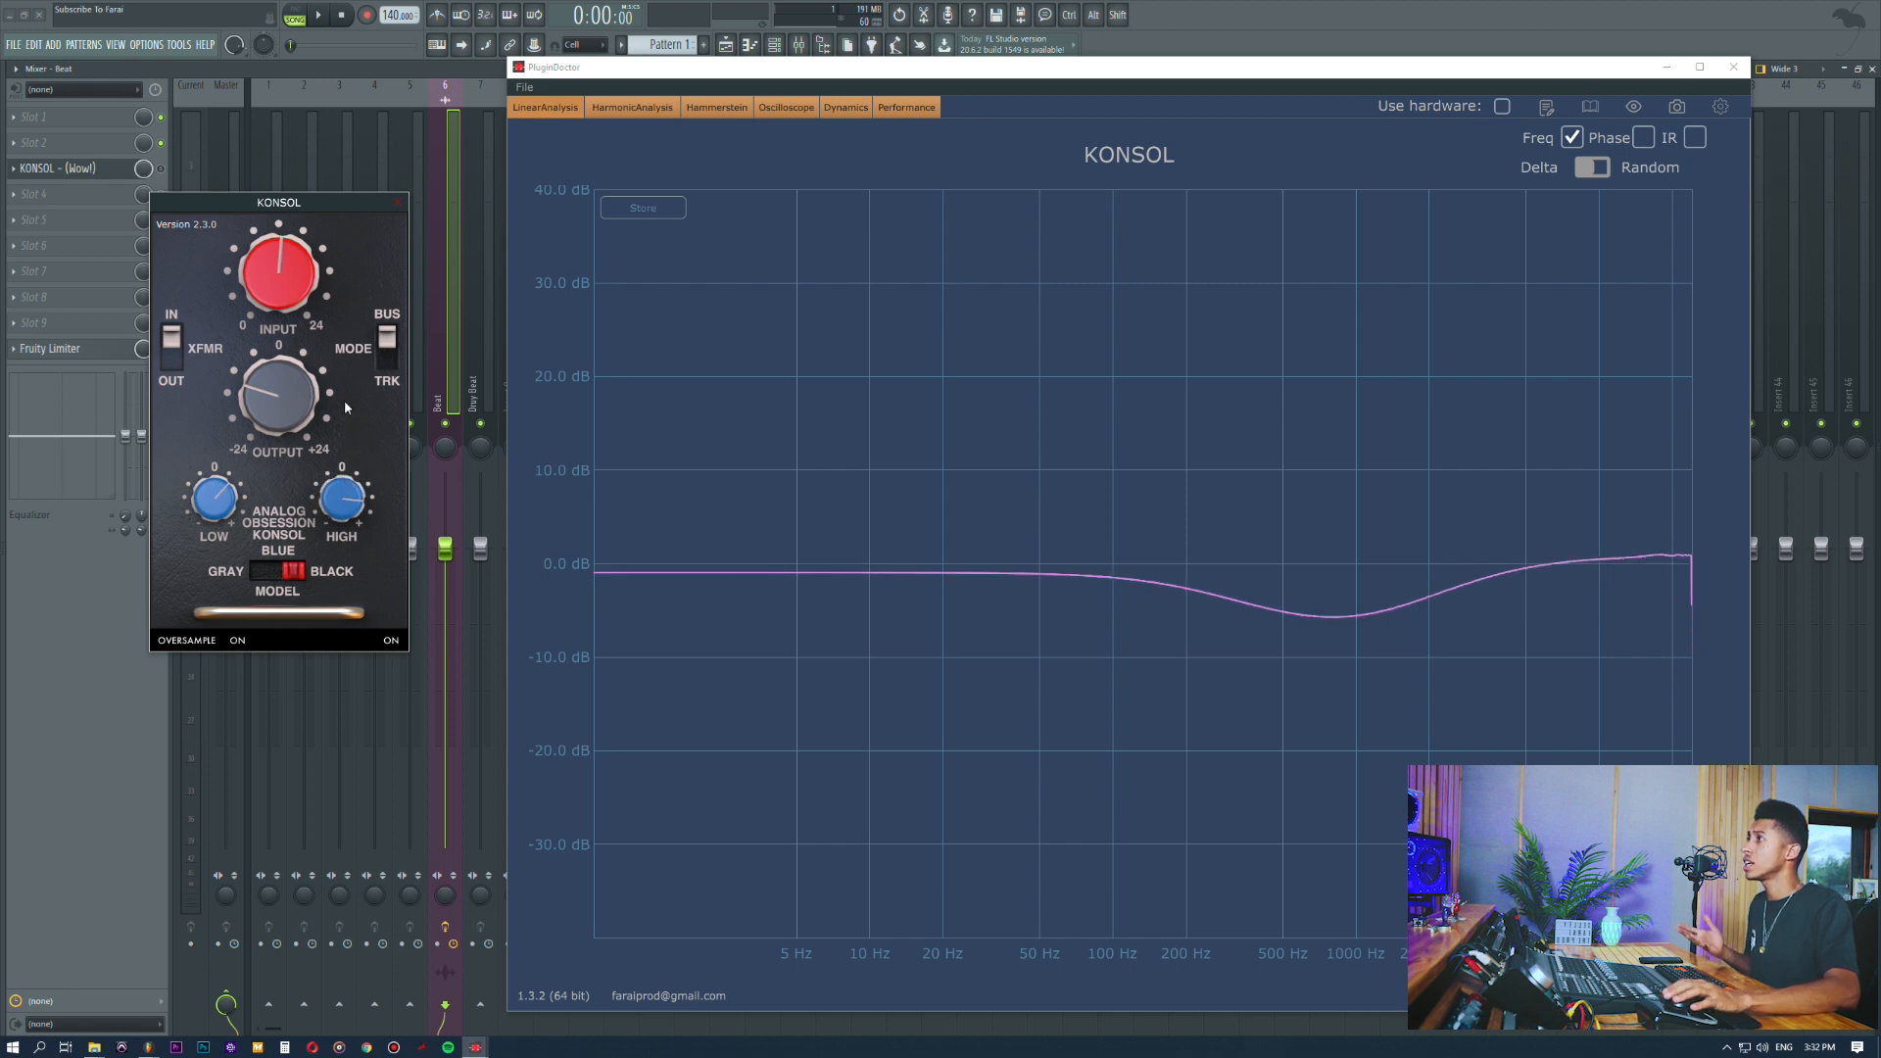
{"action": "left_click_drag", "start_coordinate": [306, 279], "coordinate": [266, 103]}
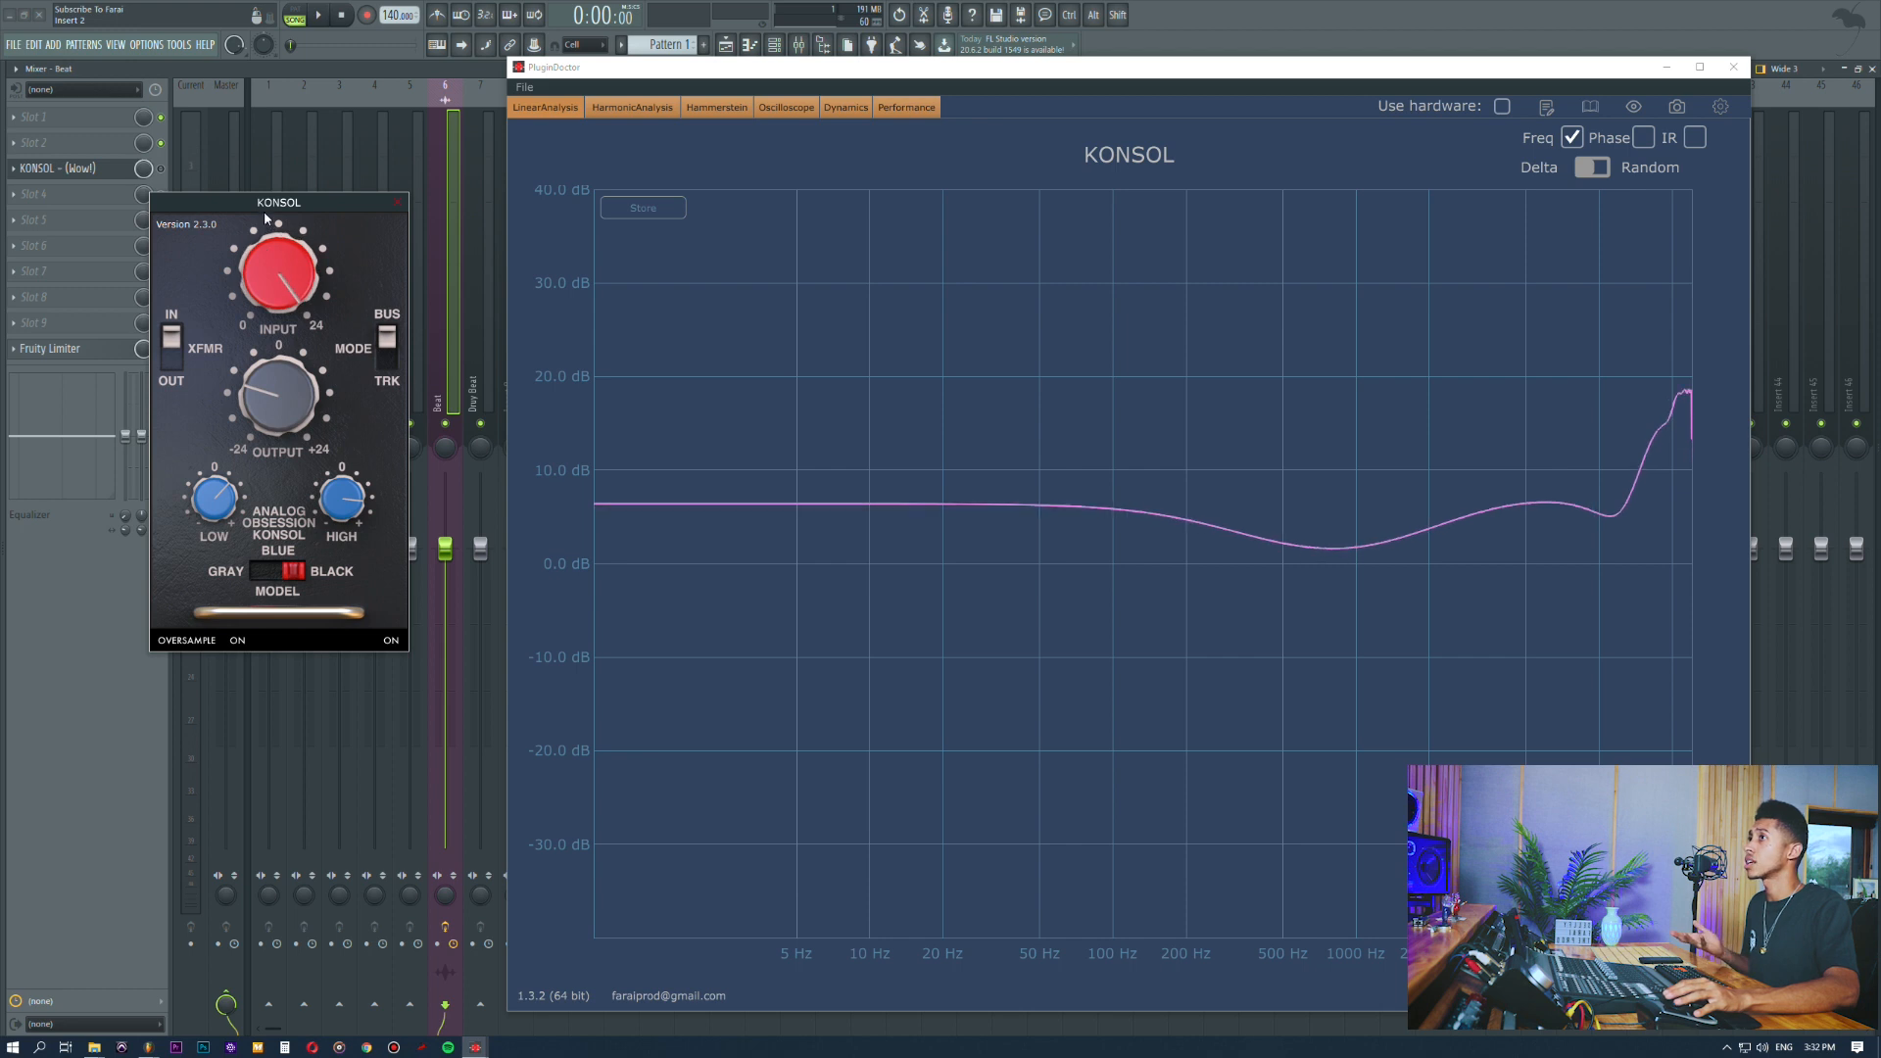
{"action": "left_click_drag", "start_coordinate": [279, 279], "coordinate": [278, 319]}
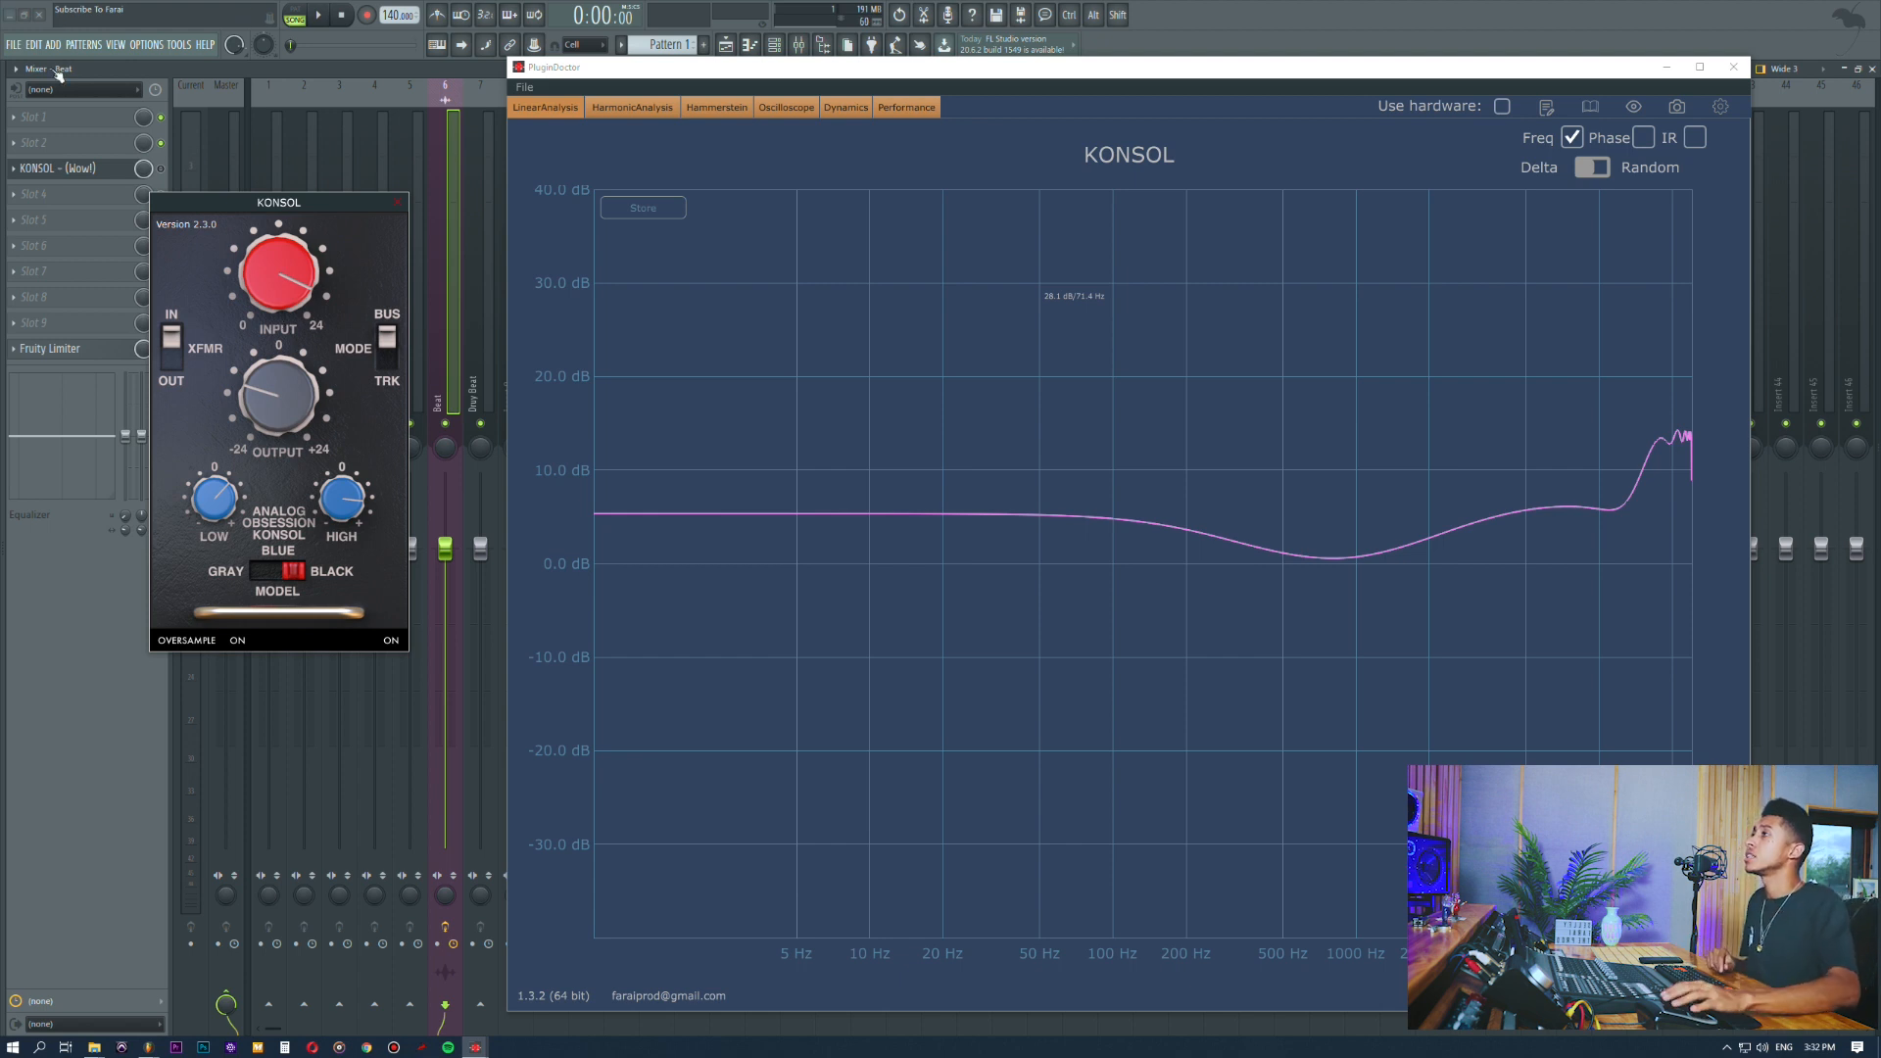
Step: Leave PluginDoctor, return to the mixer in FL Studio and reposition the KONSOL window from the Beat track
{"action": "left_click", "coordinate": [525, 88]}
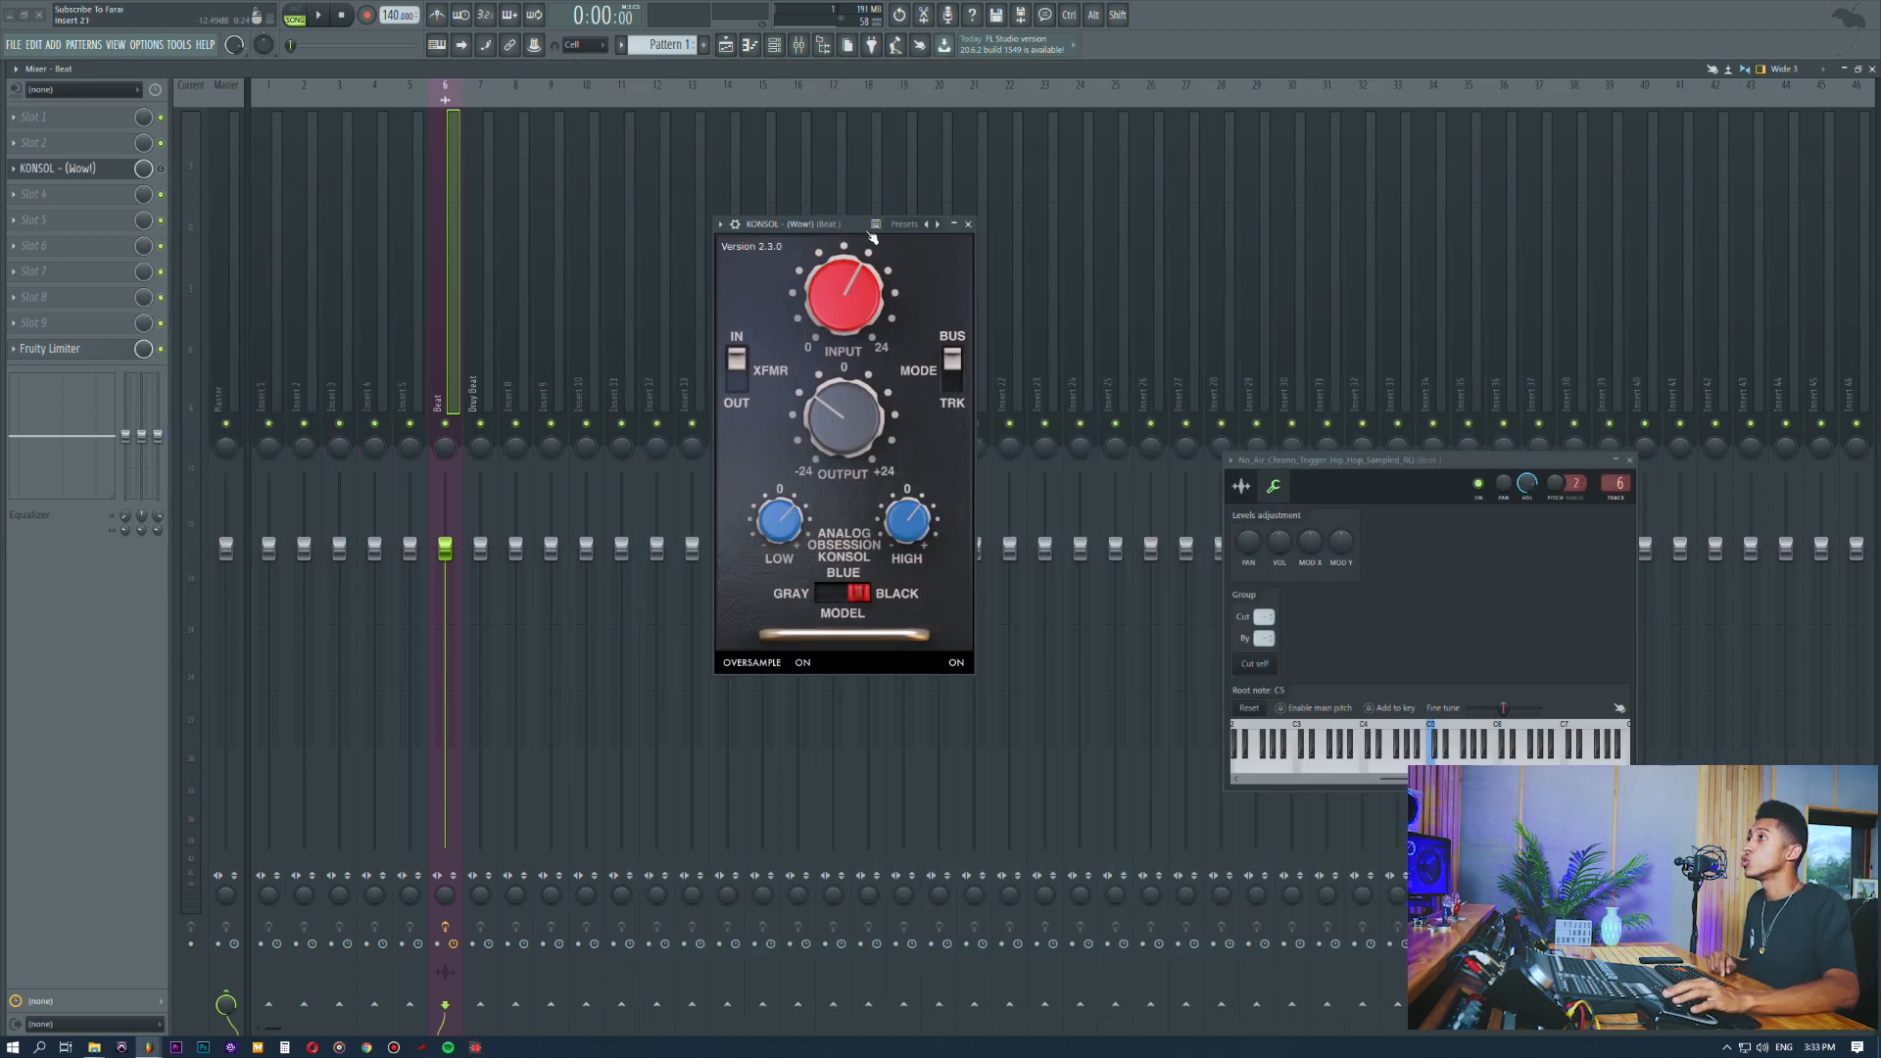
{"action": "left_click_drag", "start_coordinate": [842, 224], "coordinate": [830, 237]}
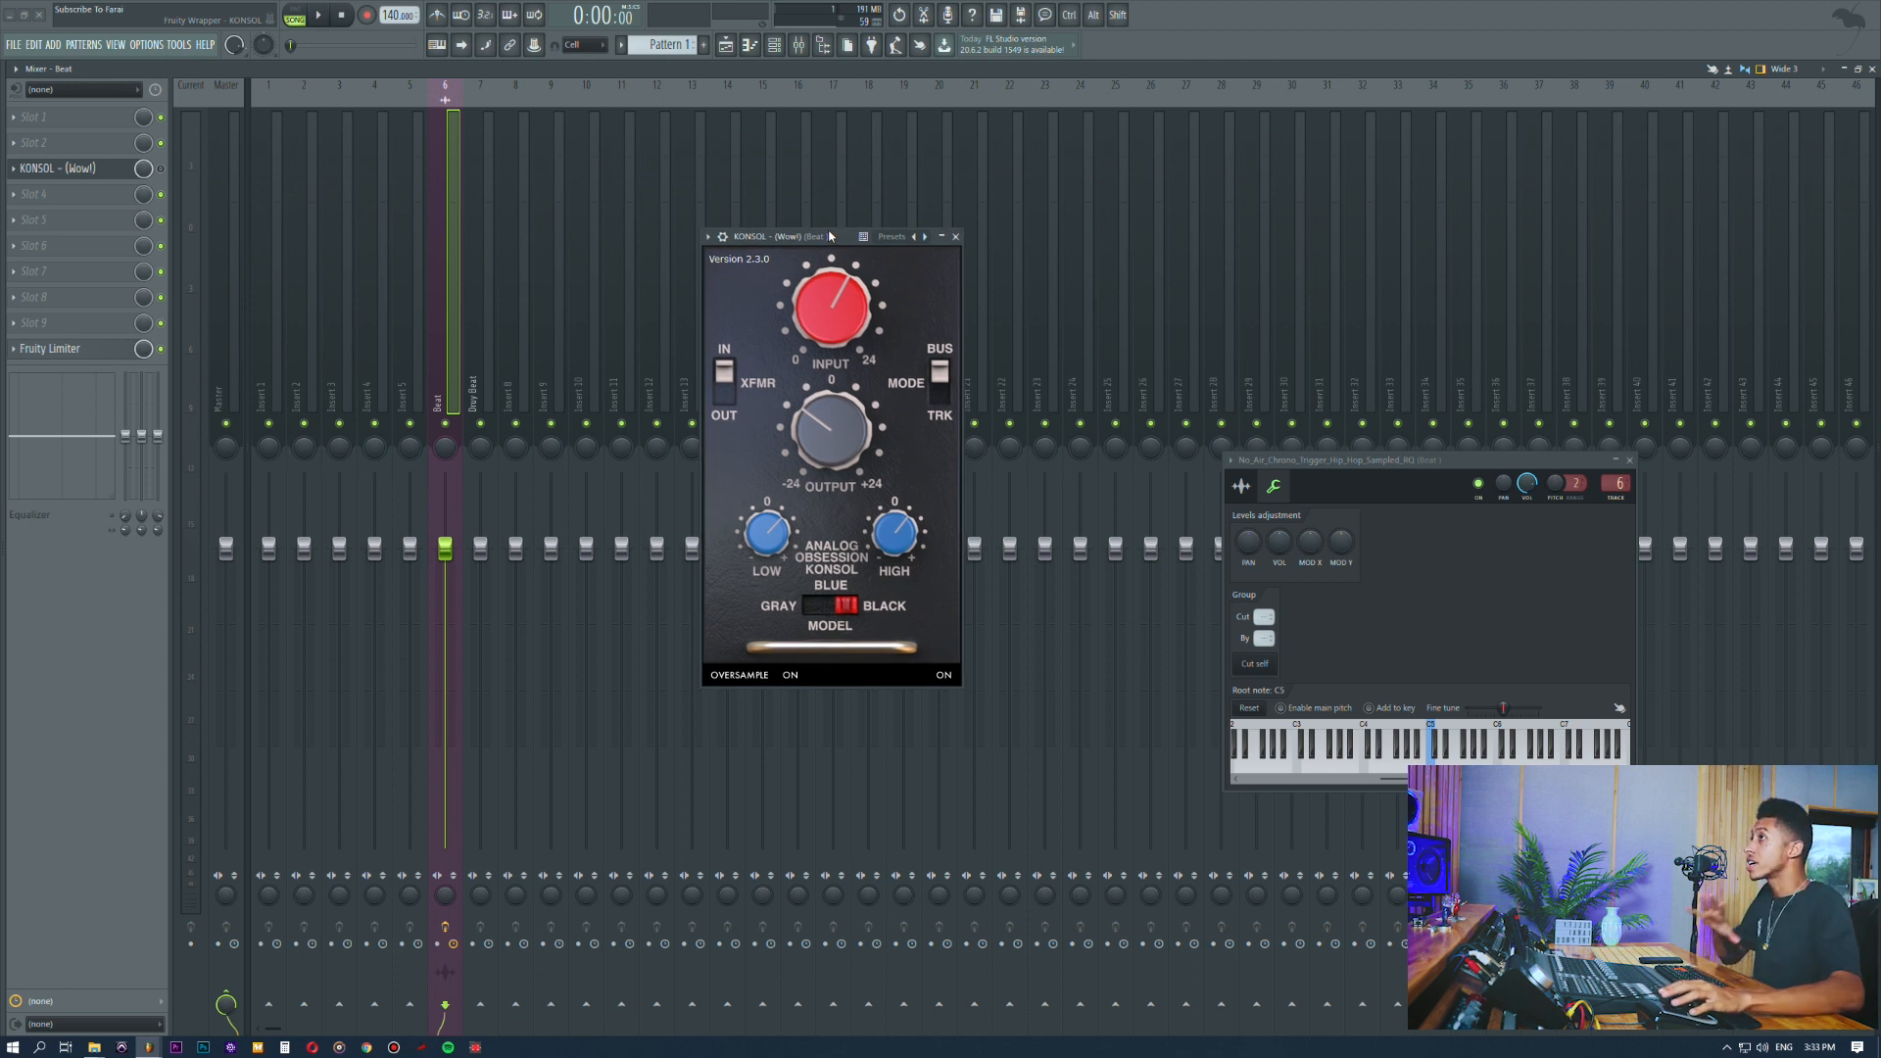
{"action": "left_click_drag", "start_coordinate": [829, 236], "coordinate": [820, 242]}
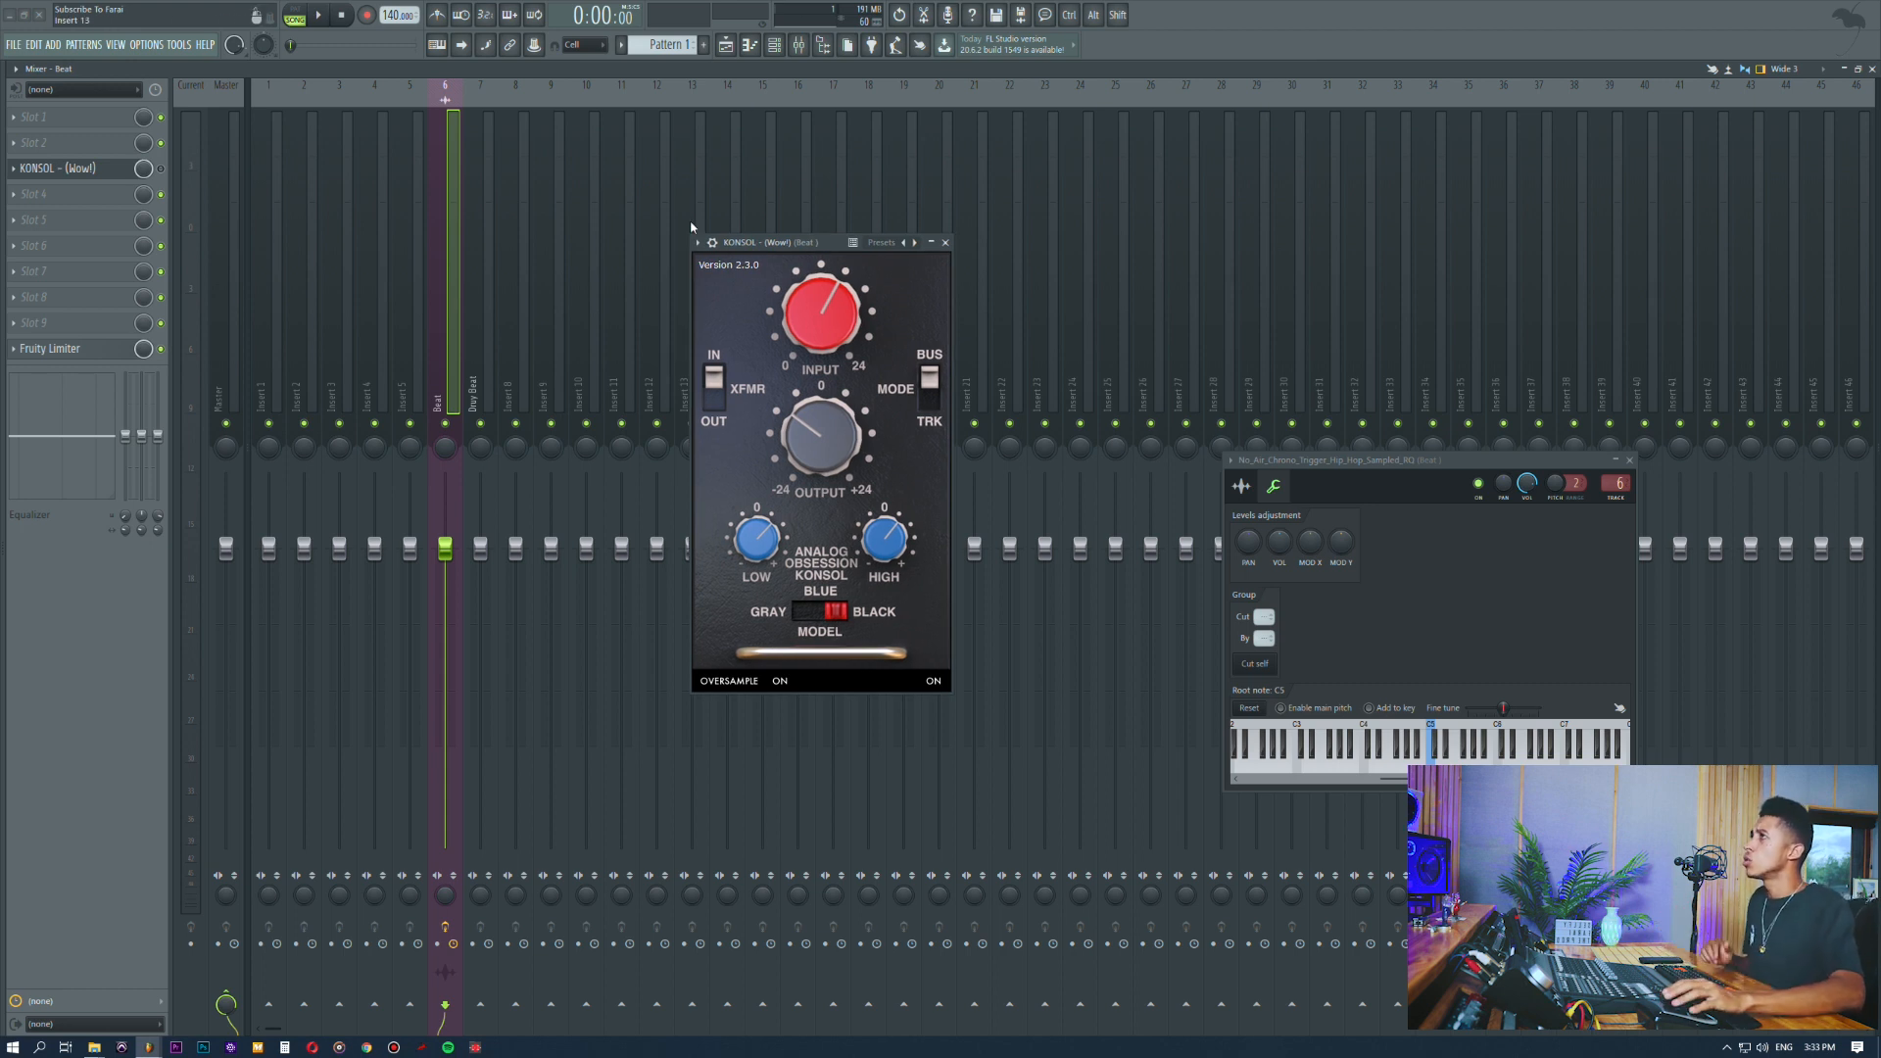
Step: Duplicate KONSOL into the slot above with input 0, output 0, XFMR OUT and mode TRK, and close the original's window
{"action": "left_click", "coordinate": [14, 169]}
{"action": "left_click_drag", "start_coordinate": [46, 242], "coordinate": [93, 146]}
{"action": "left_click", "coordinate": [827, 517], "text": "ctrl"}
{"action": "left_click", "coordinate": [821, 615], "text": "ctrl"}
{"action": "left_click", "coordinate": [709, 566], "text": "ctrl"}
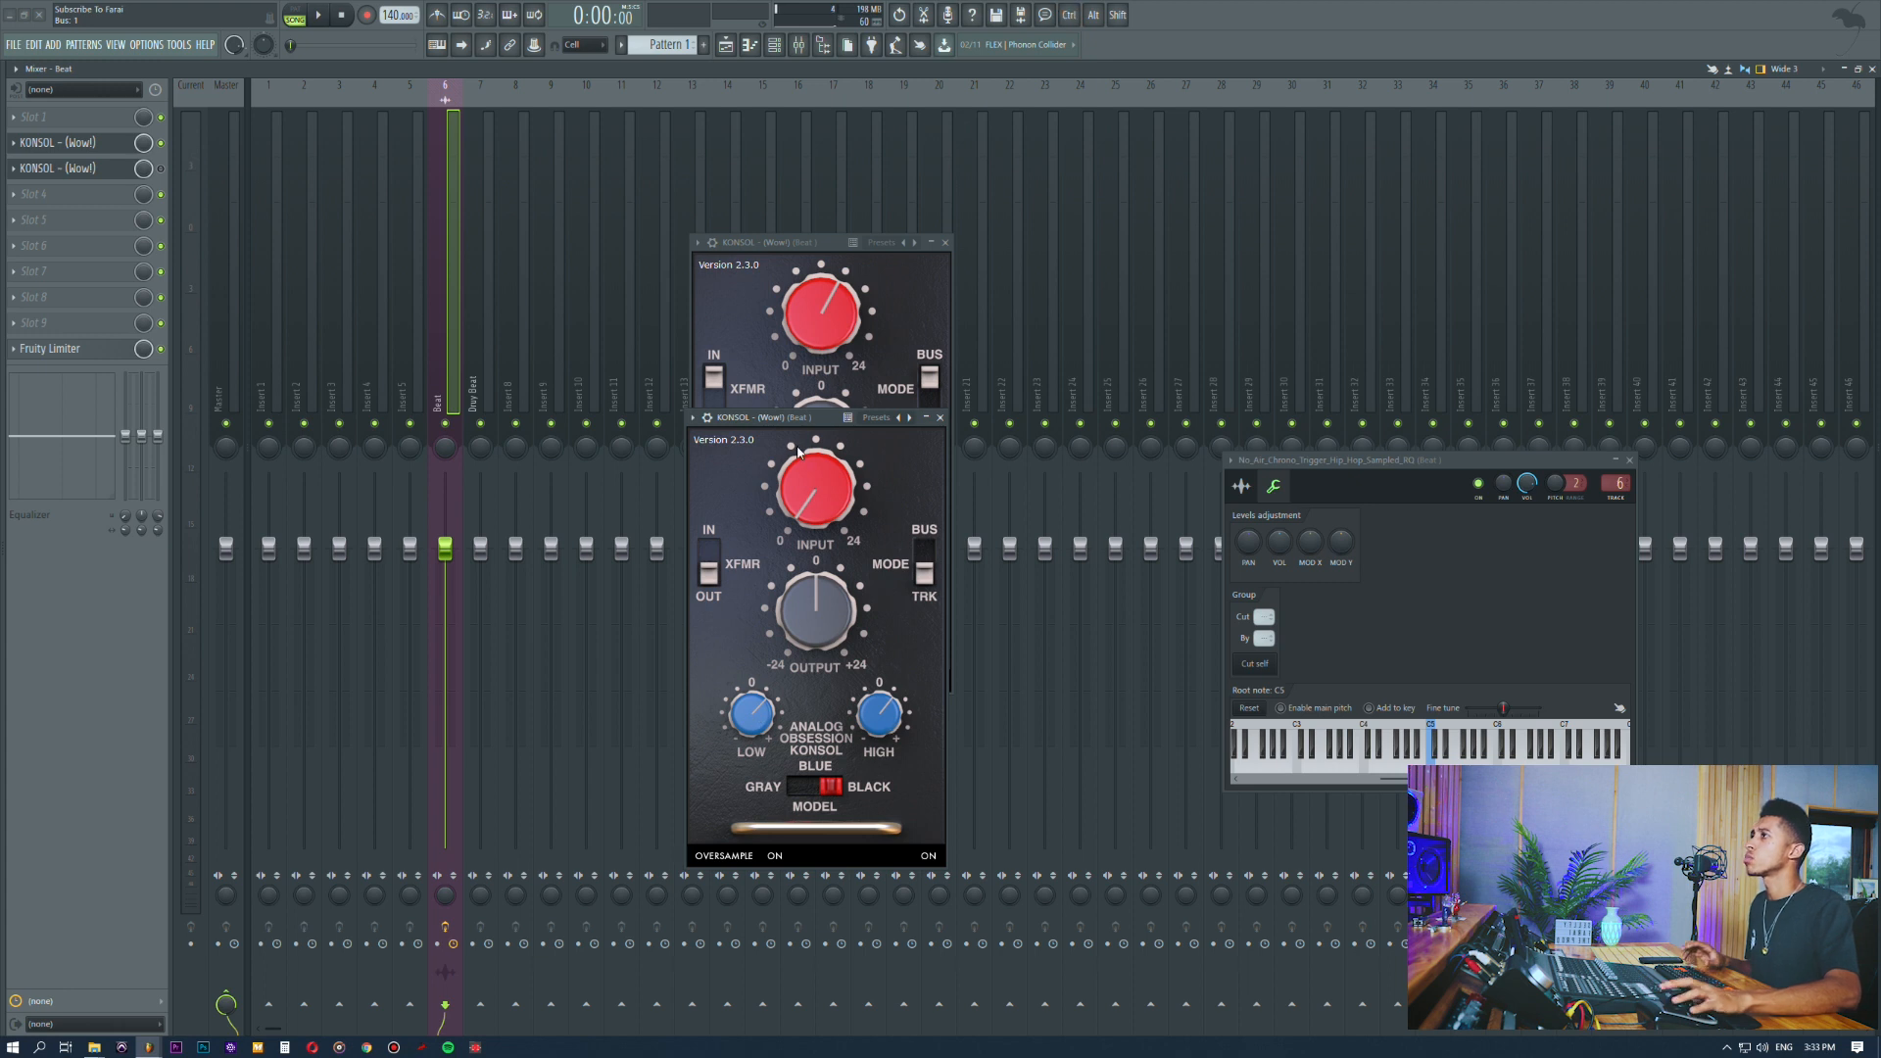
{"action": "left_click_drag", "start_coordinate": [790, 243], "coordinate": [1162, 237]}
{"action": "left_click", "coordinate": [1315, 238]}
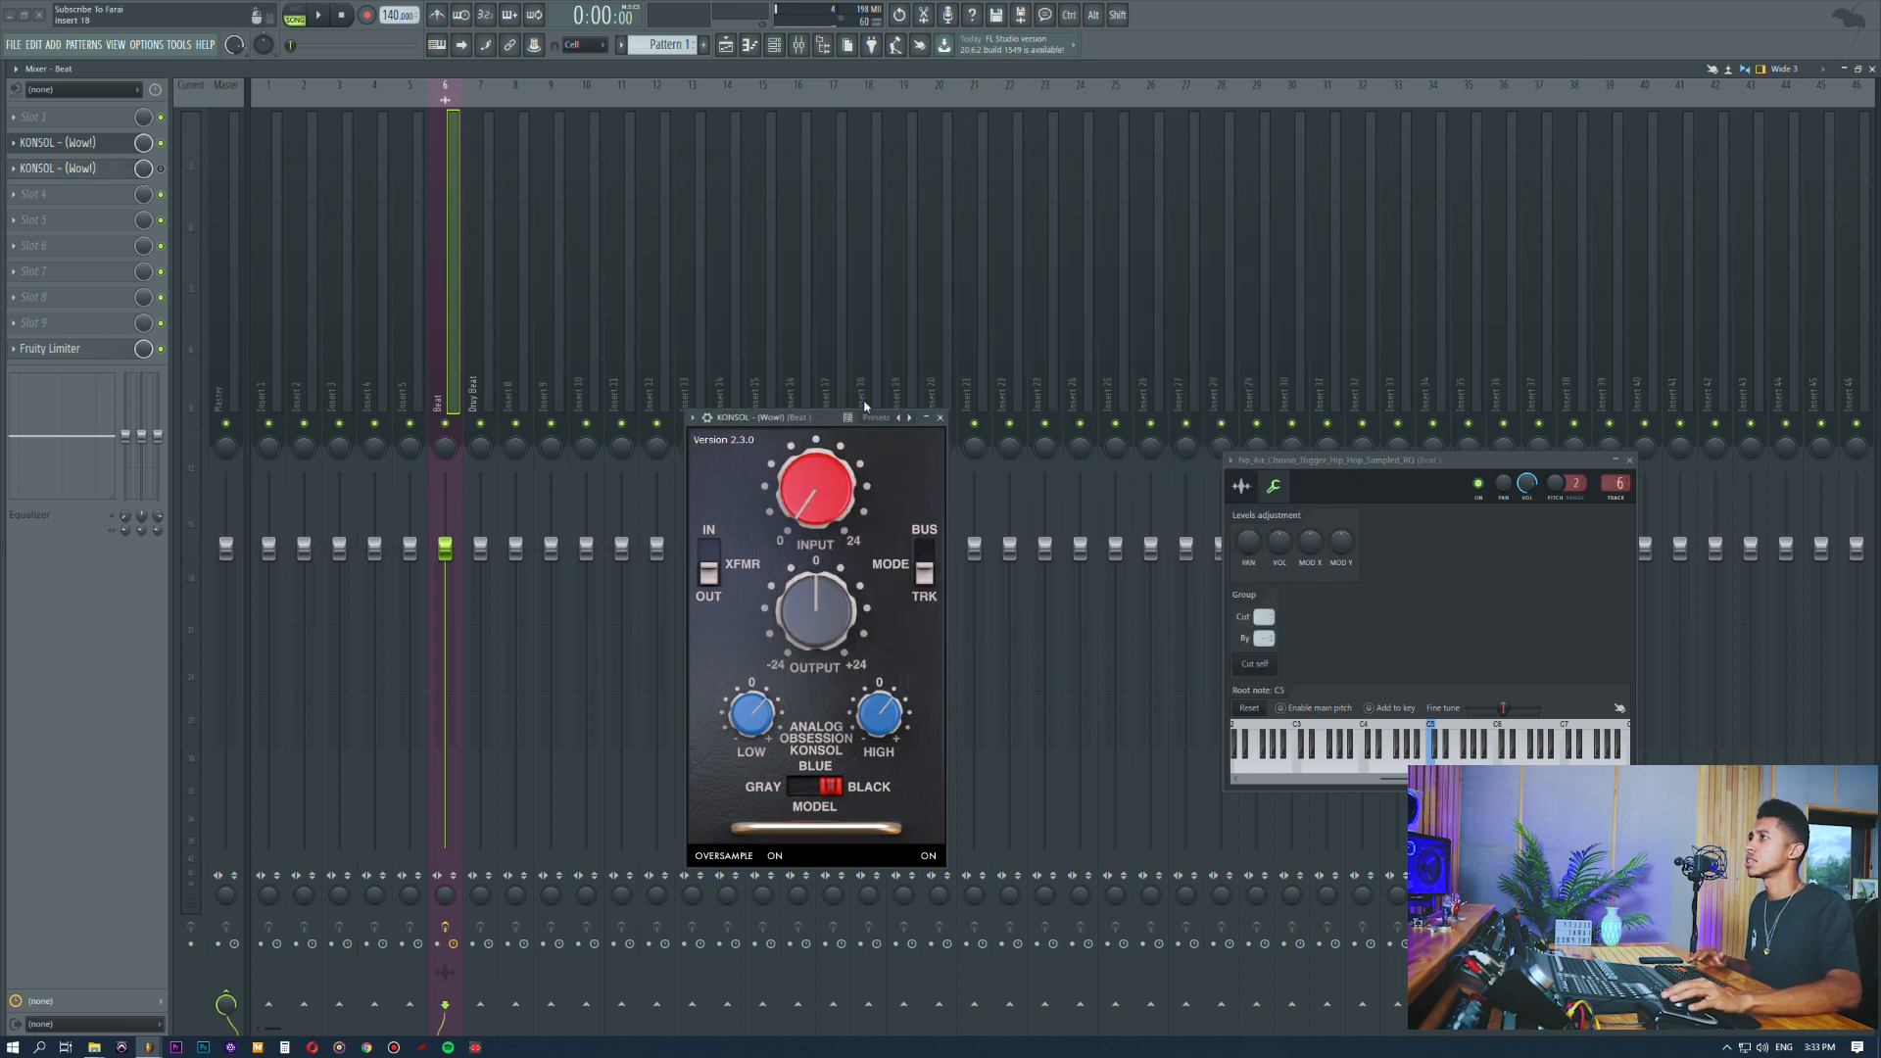
Step: Close the sample's channel window and reset the duplicate KONSOL to low 0, high 0, GRAY model and oversampling off
{"action": "left_click_drag", "start_coordinate": [898, 419], "coordinate": [987, 340]}
{"action": "left_click", "coordinate": [1630, 460]}
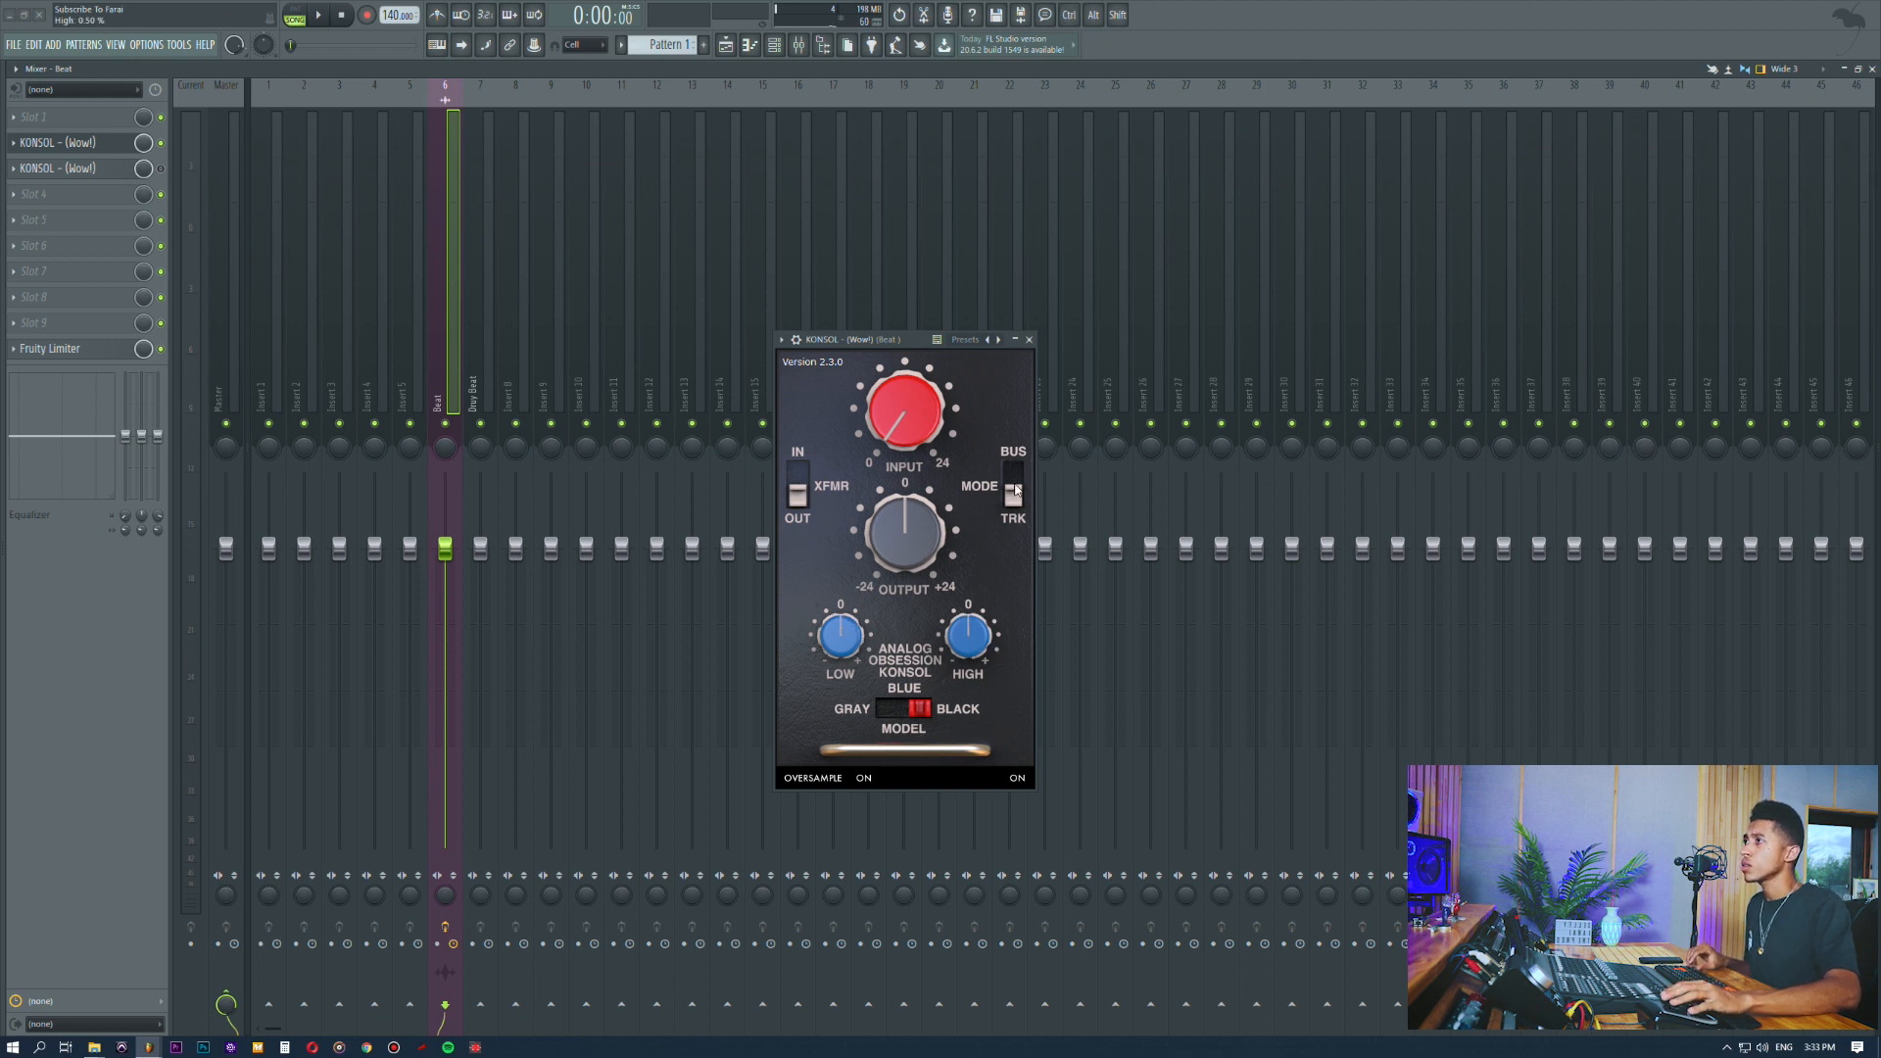
{"action": "left_click", "coordinate": [902, 711], "text": "ctrl"}
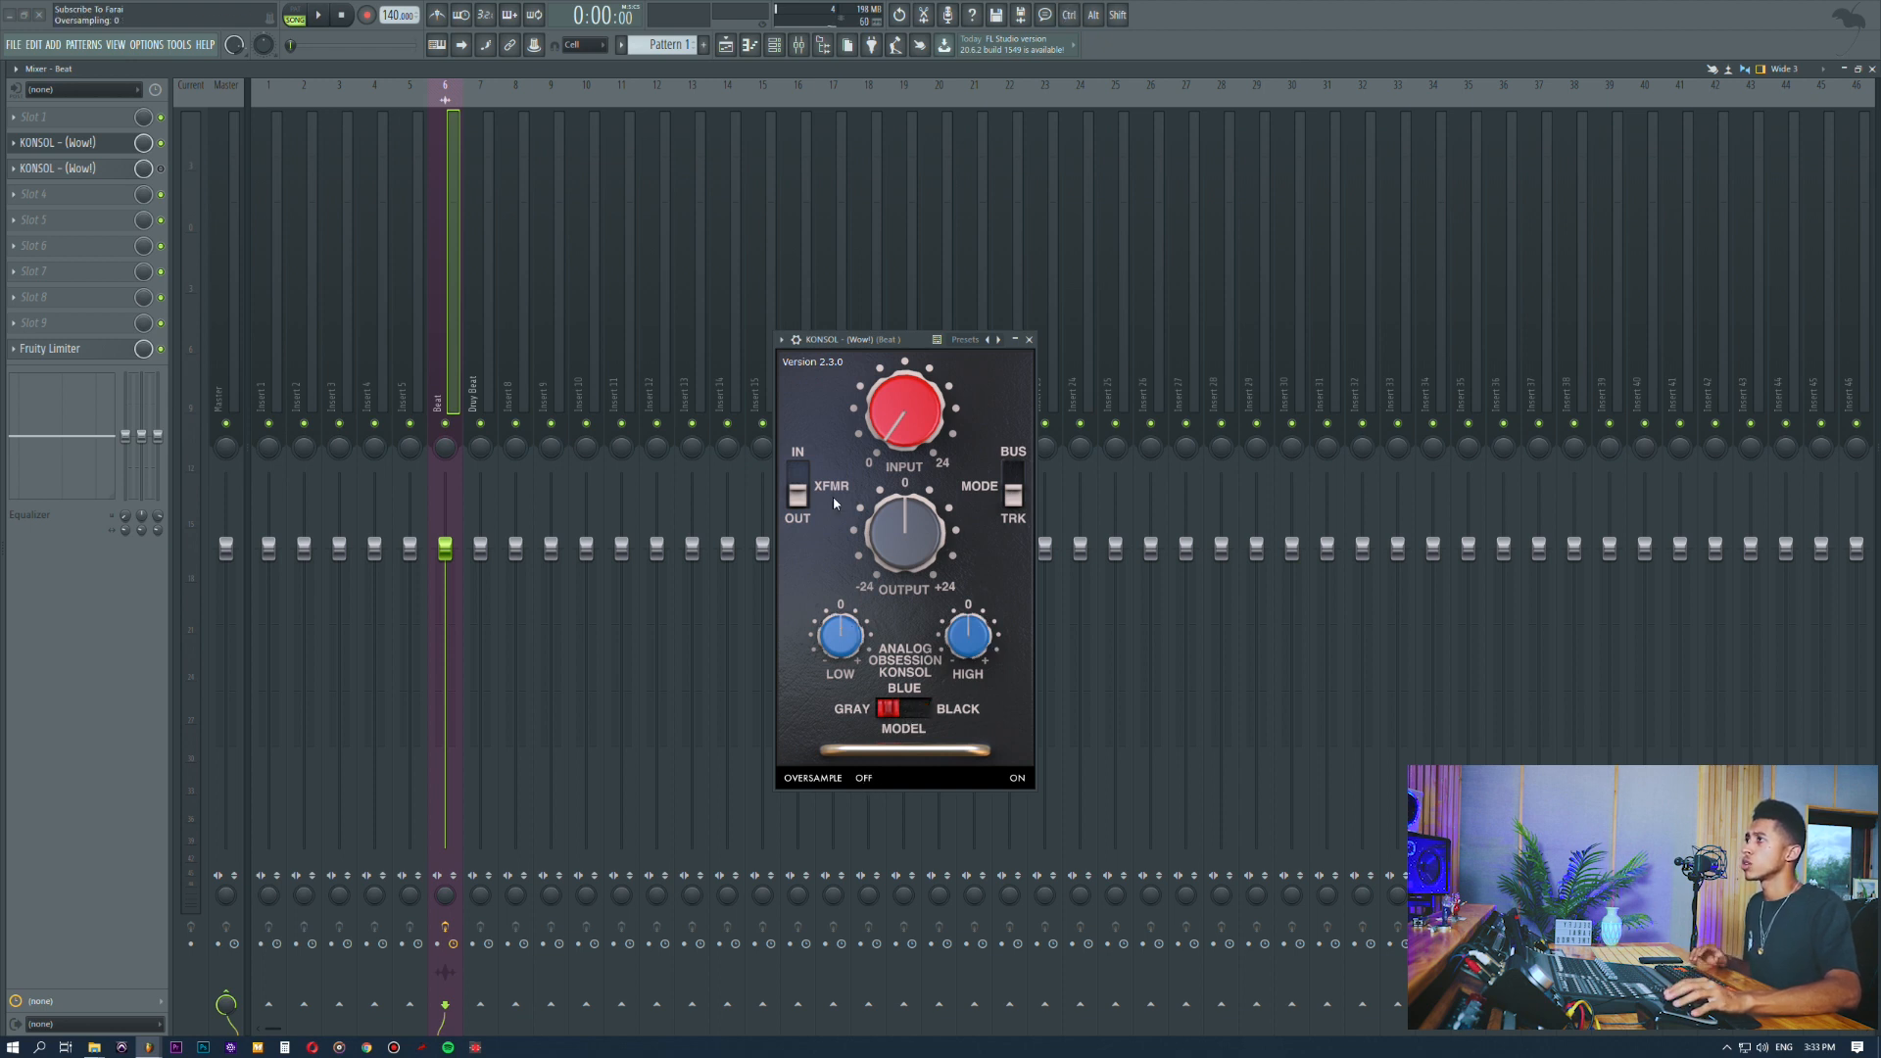
{"action": "left_click_drag", "start_coordinate": [844, 343], "coordinate": [893, 344]}
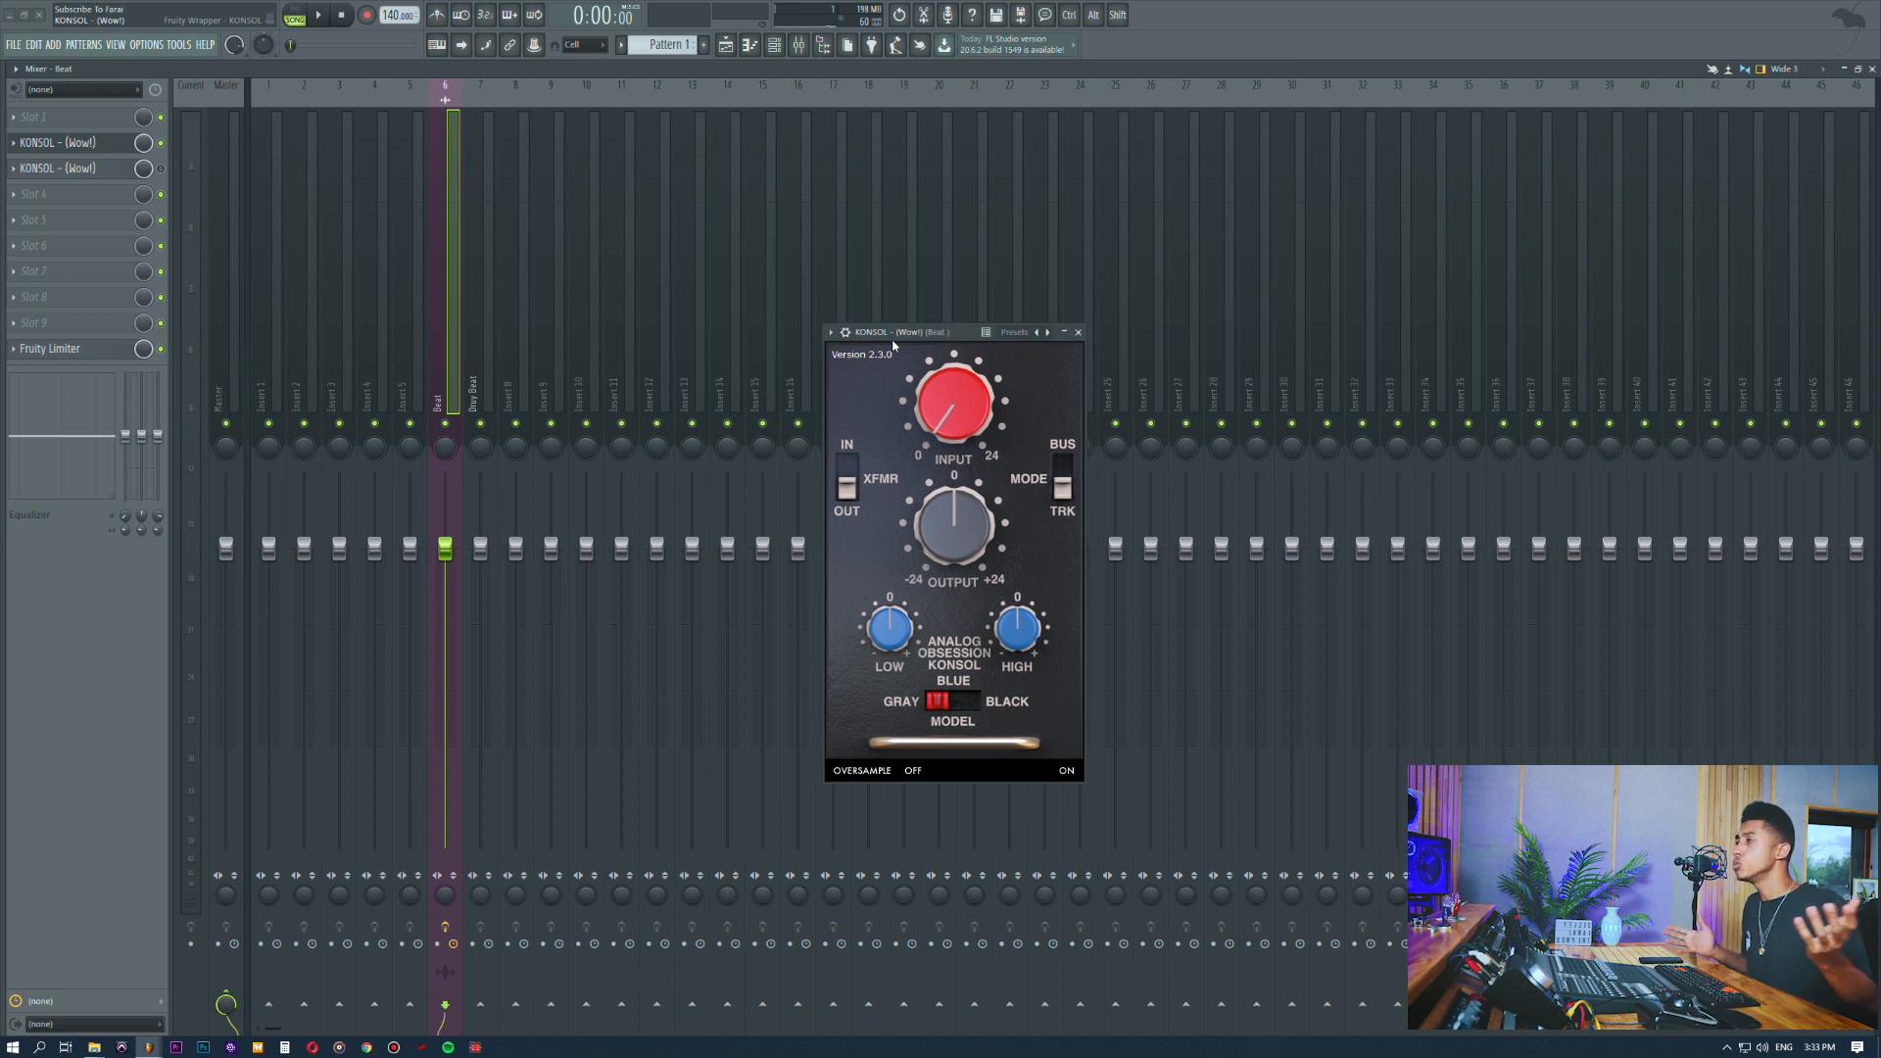
Step: Play the beat briefly to hear it through the reset KONSOL, and look at the Fruity Limiter on the track
{"action": "key", "text": "space"}
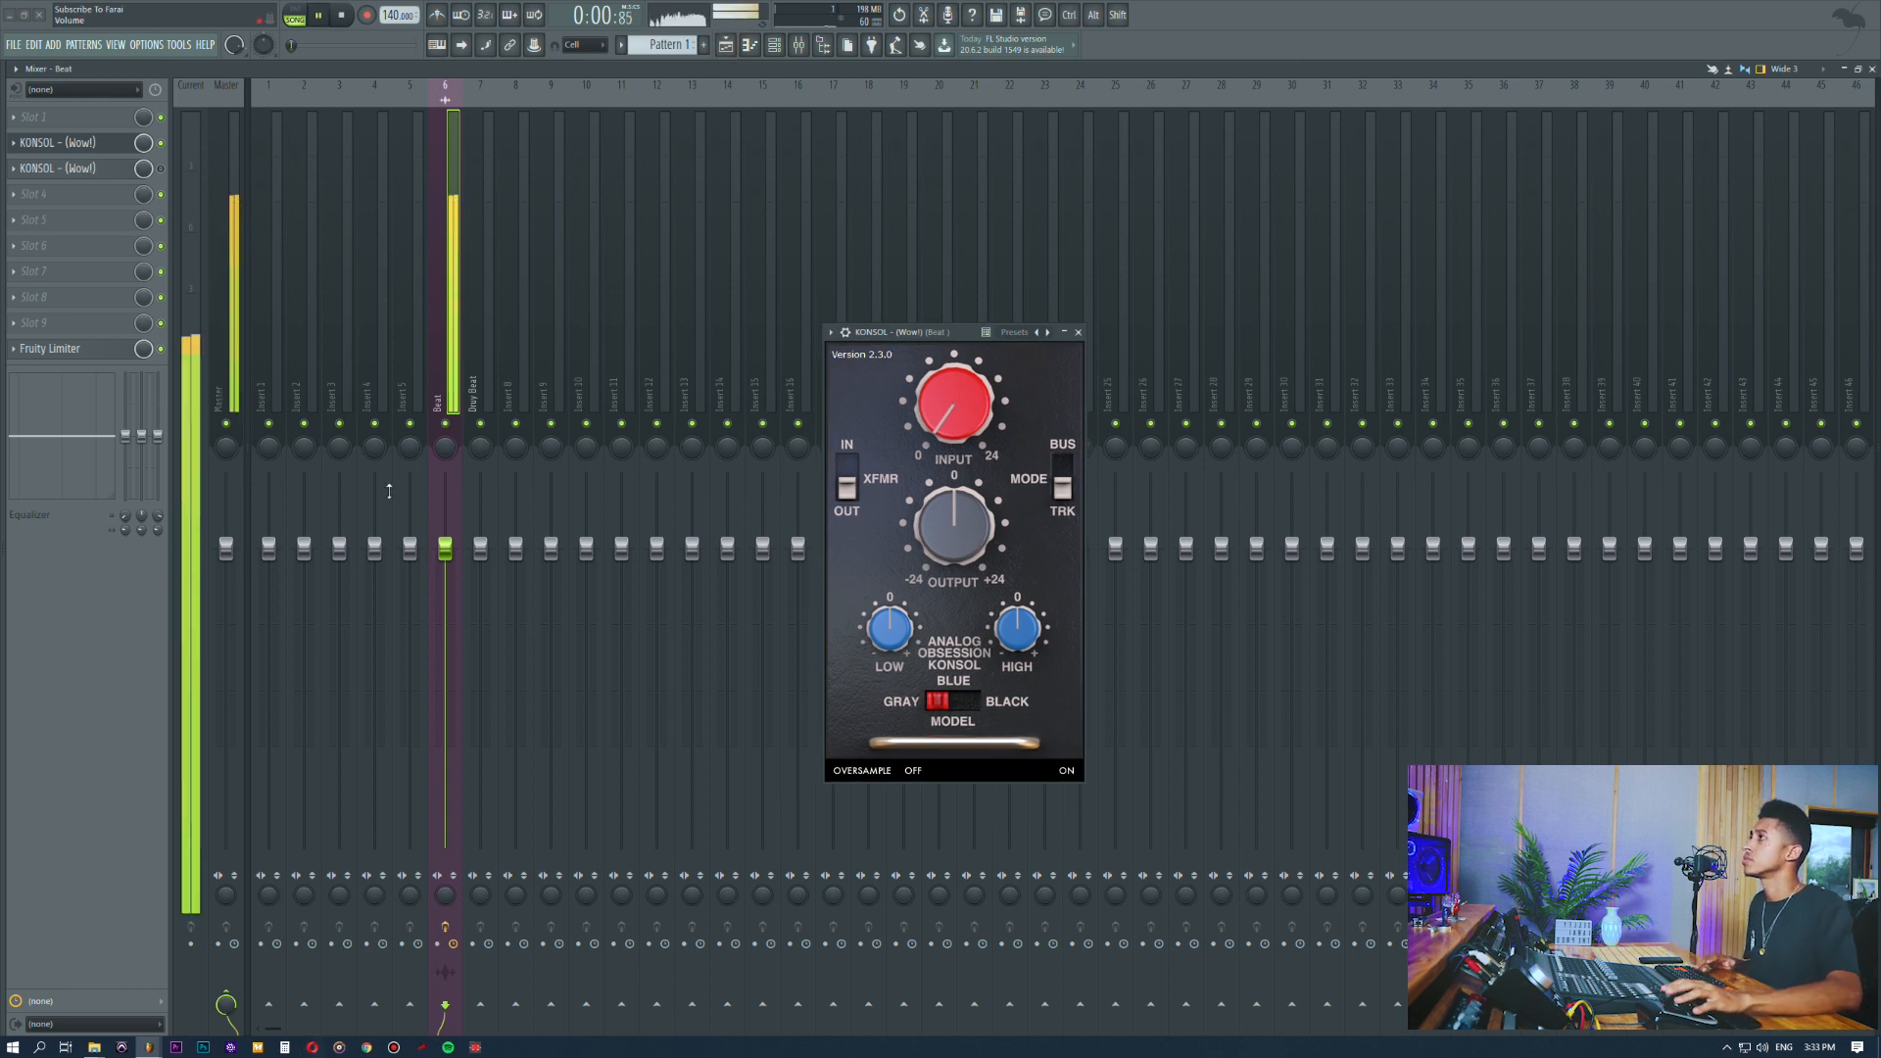
{"action": "key", "text": "space"}
{"action": "left_click", "coordinate": [96, 351]}
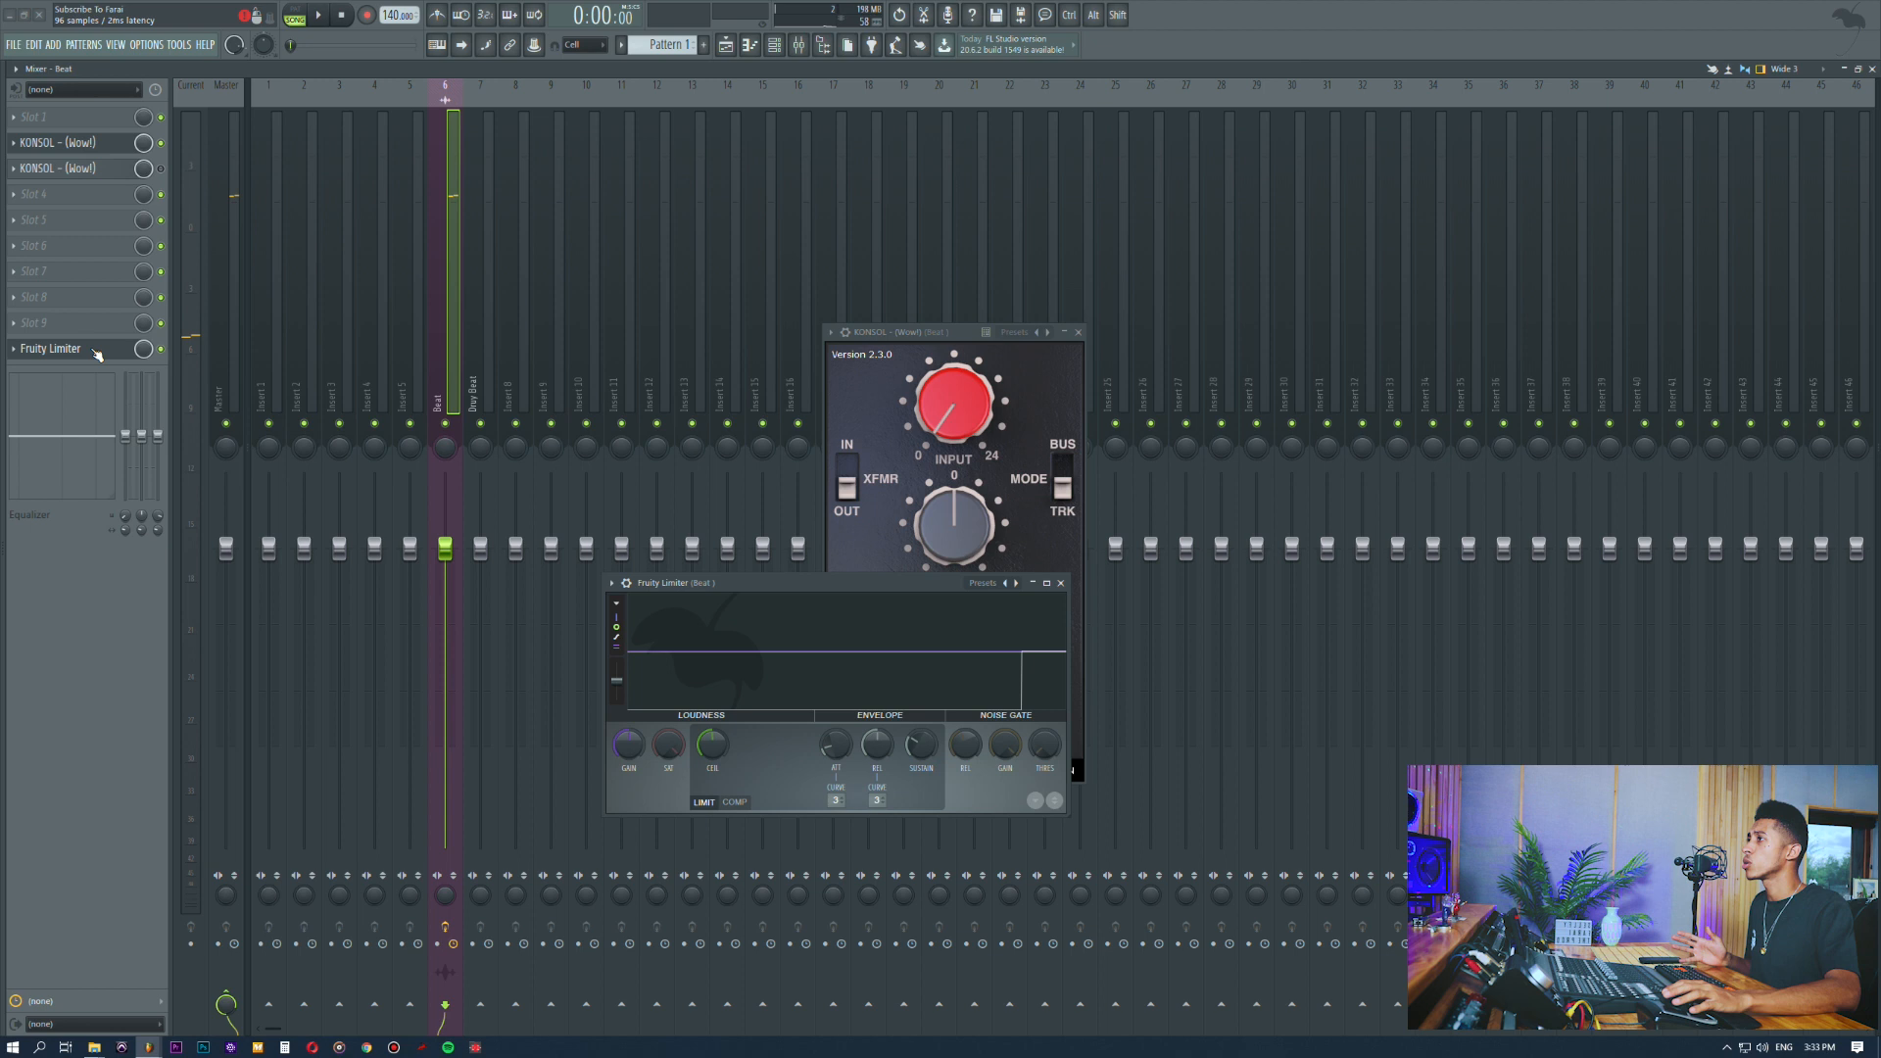
{"action": "left_click", "coordinate": [96, 351]}
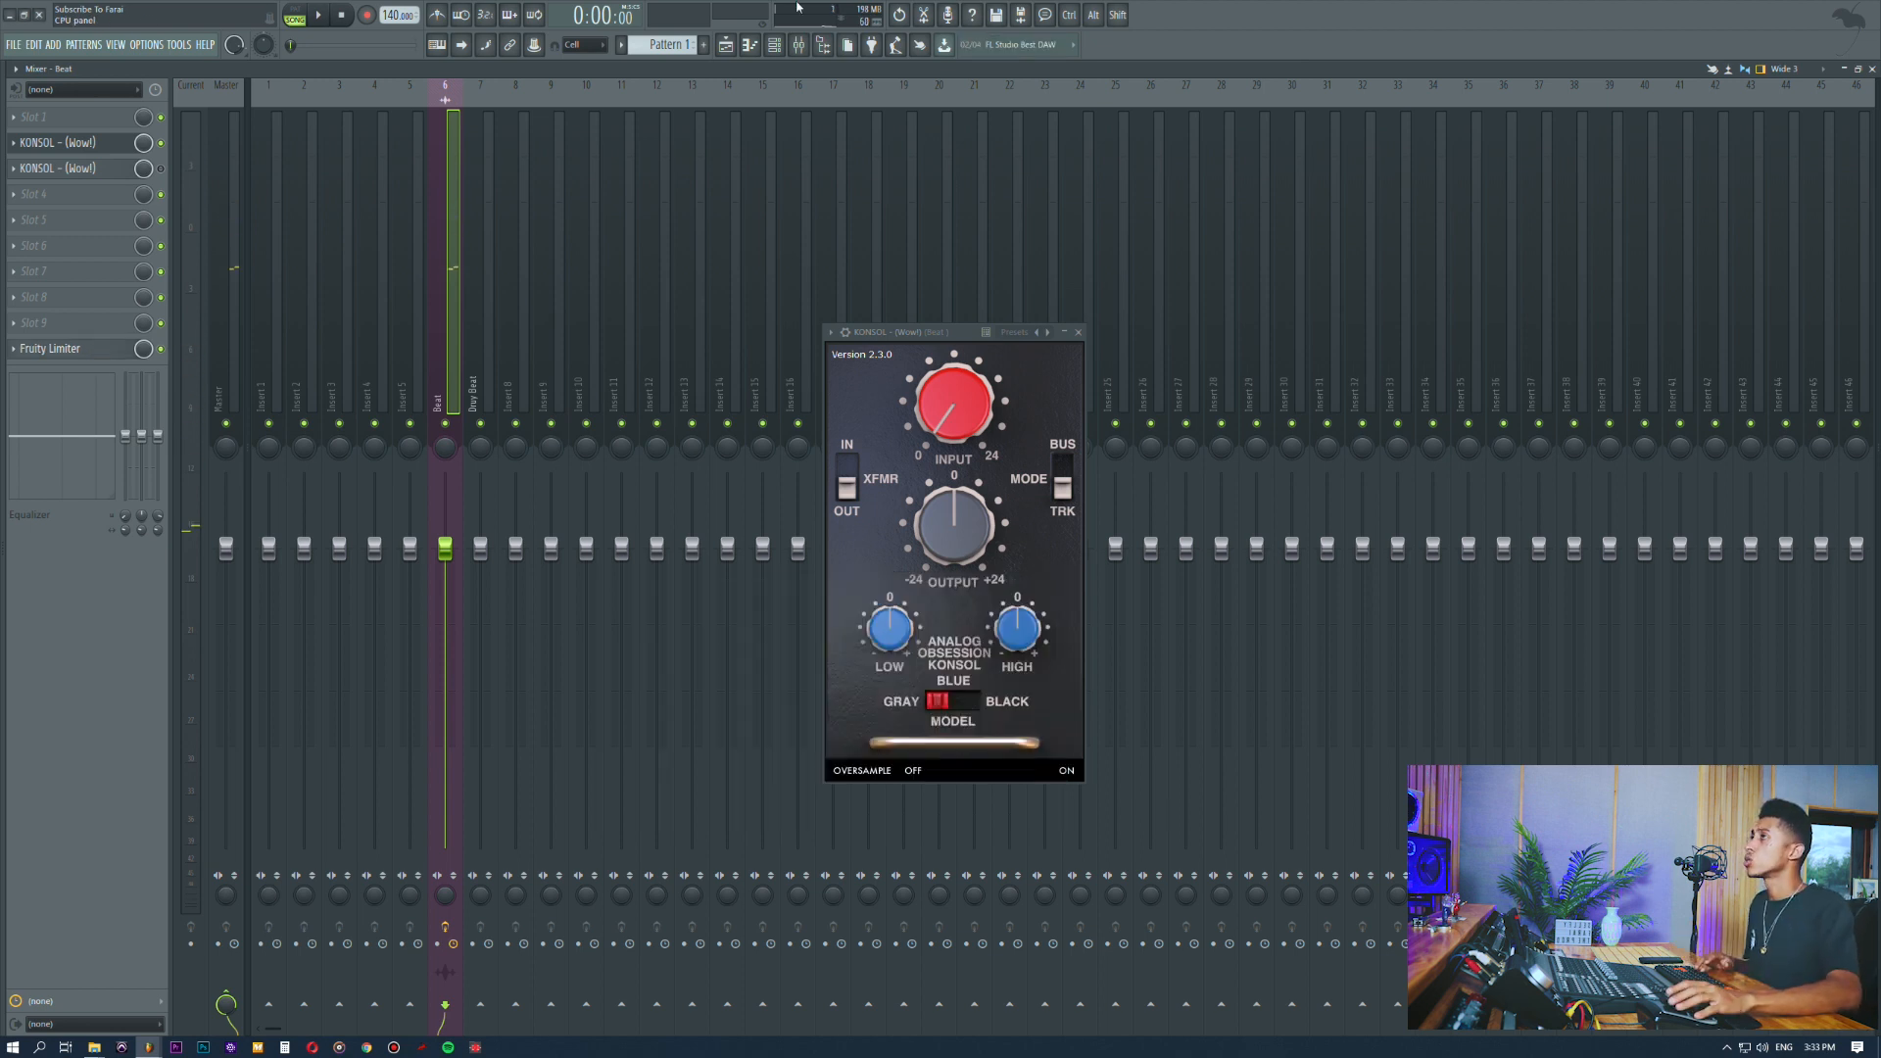
Step: Open the playlist, inspect the beat clip's channel settings and close them again
{"action": "left_click", "coordinate": [726, 49]}
{"action": "double_click", "coordinate": [364, 225]}
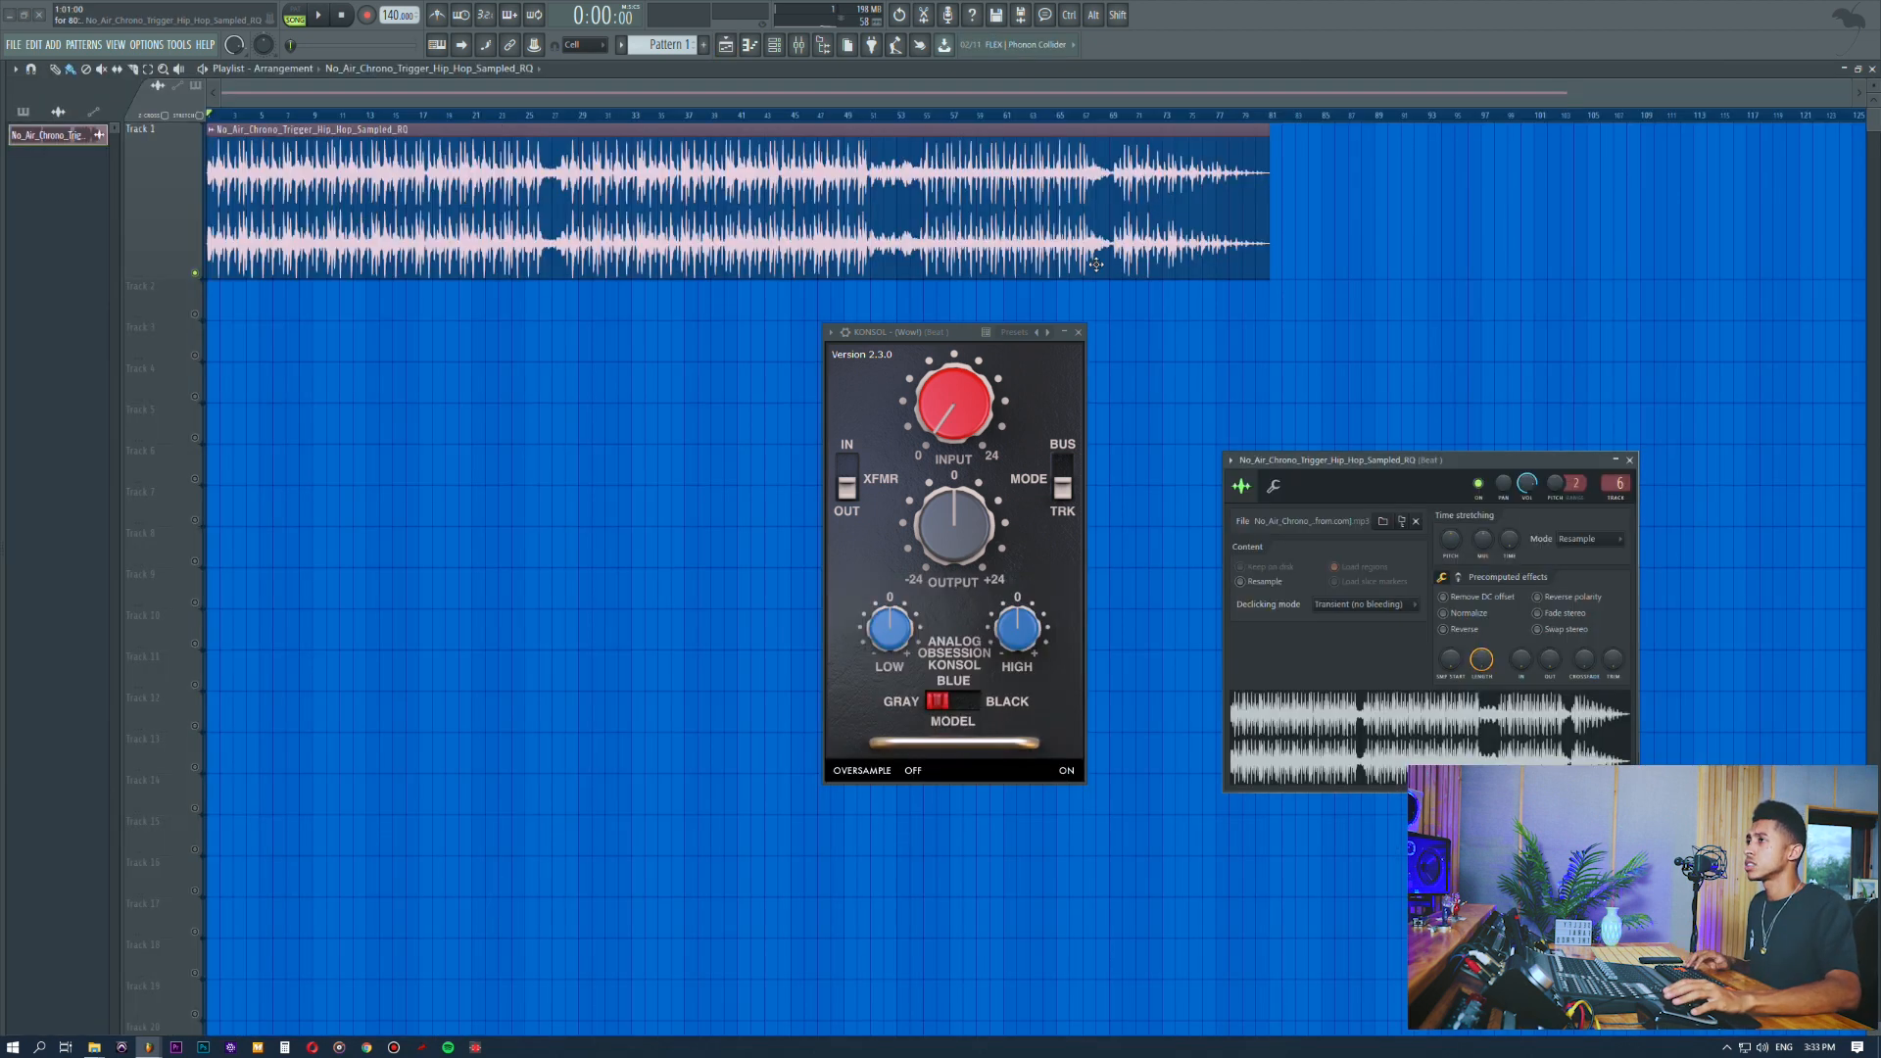
{"action": "left_click", "coordinate": [1273, 487]}
{"action": "left_click_drag", "start_coordinate": [1367, 460], "coordinate": [1346, 422]}
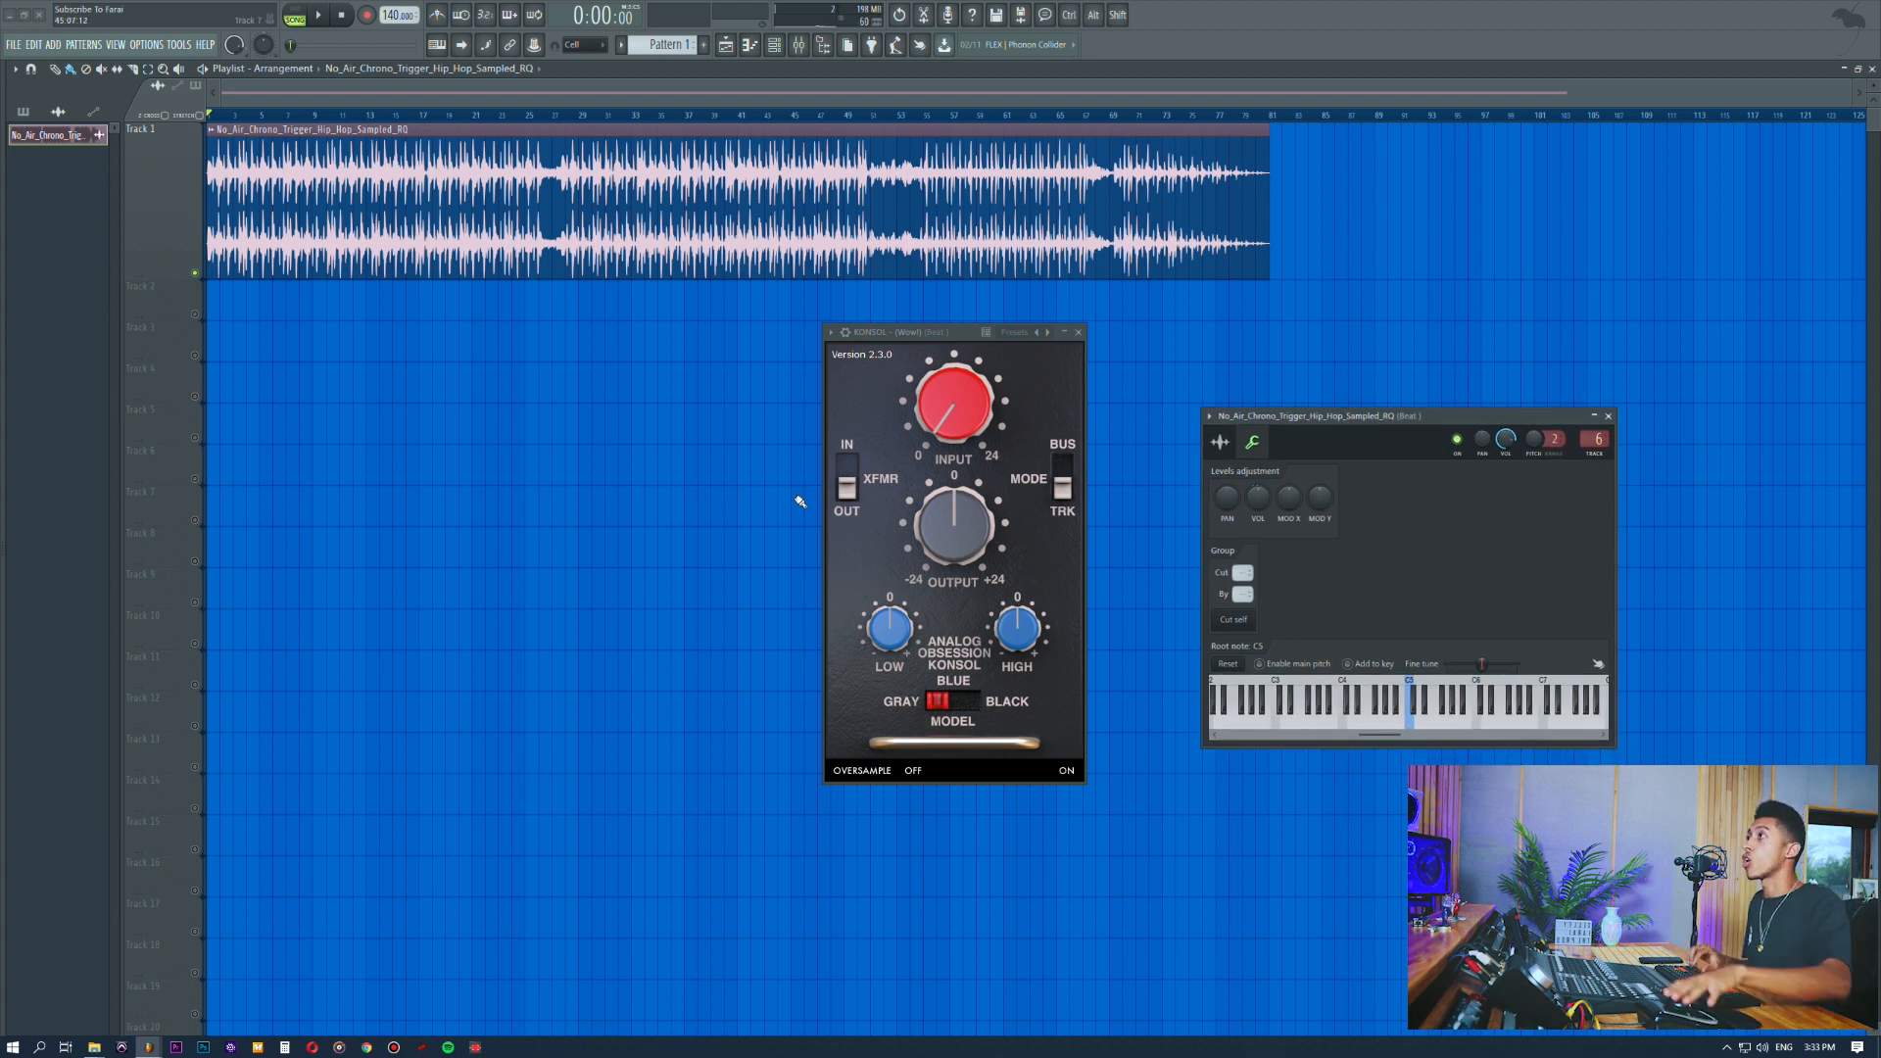
{"action": "key", "text": "ctrl+a"}
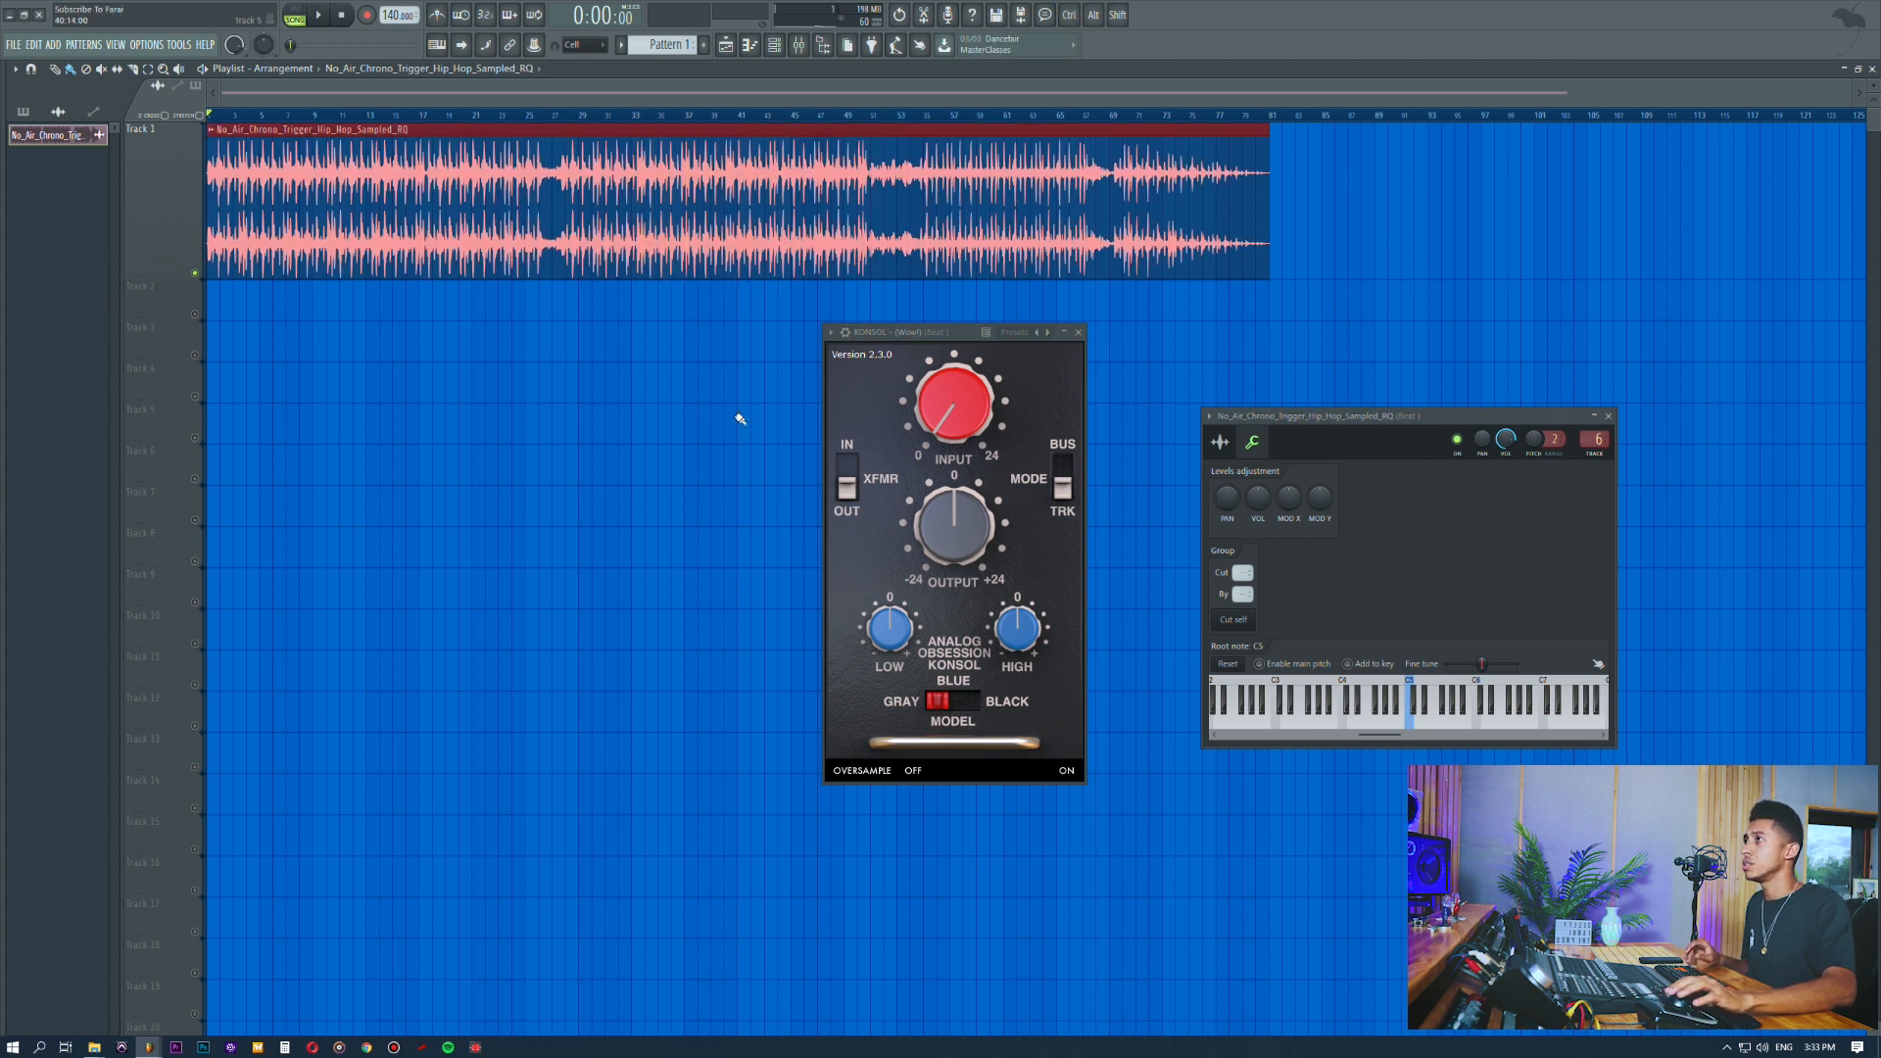
{"action": "left_click", "coordinate": [1608, 415]}
Step: Start playback and raise the duplicate KONSOL's input to just past mid-range
{"action": "key", "text": "space"}
{"action": "left_click_drag", "start_coordinate": [595, 321], "coordinate": [627, 231]}
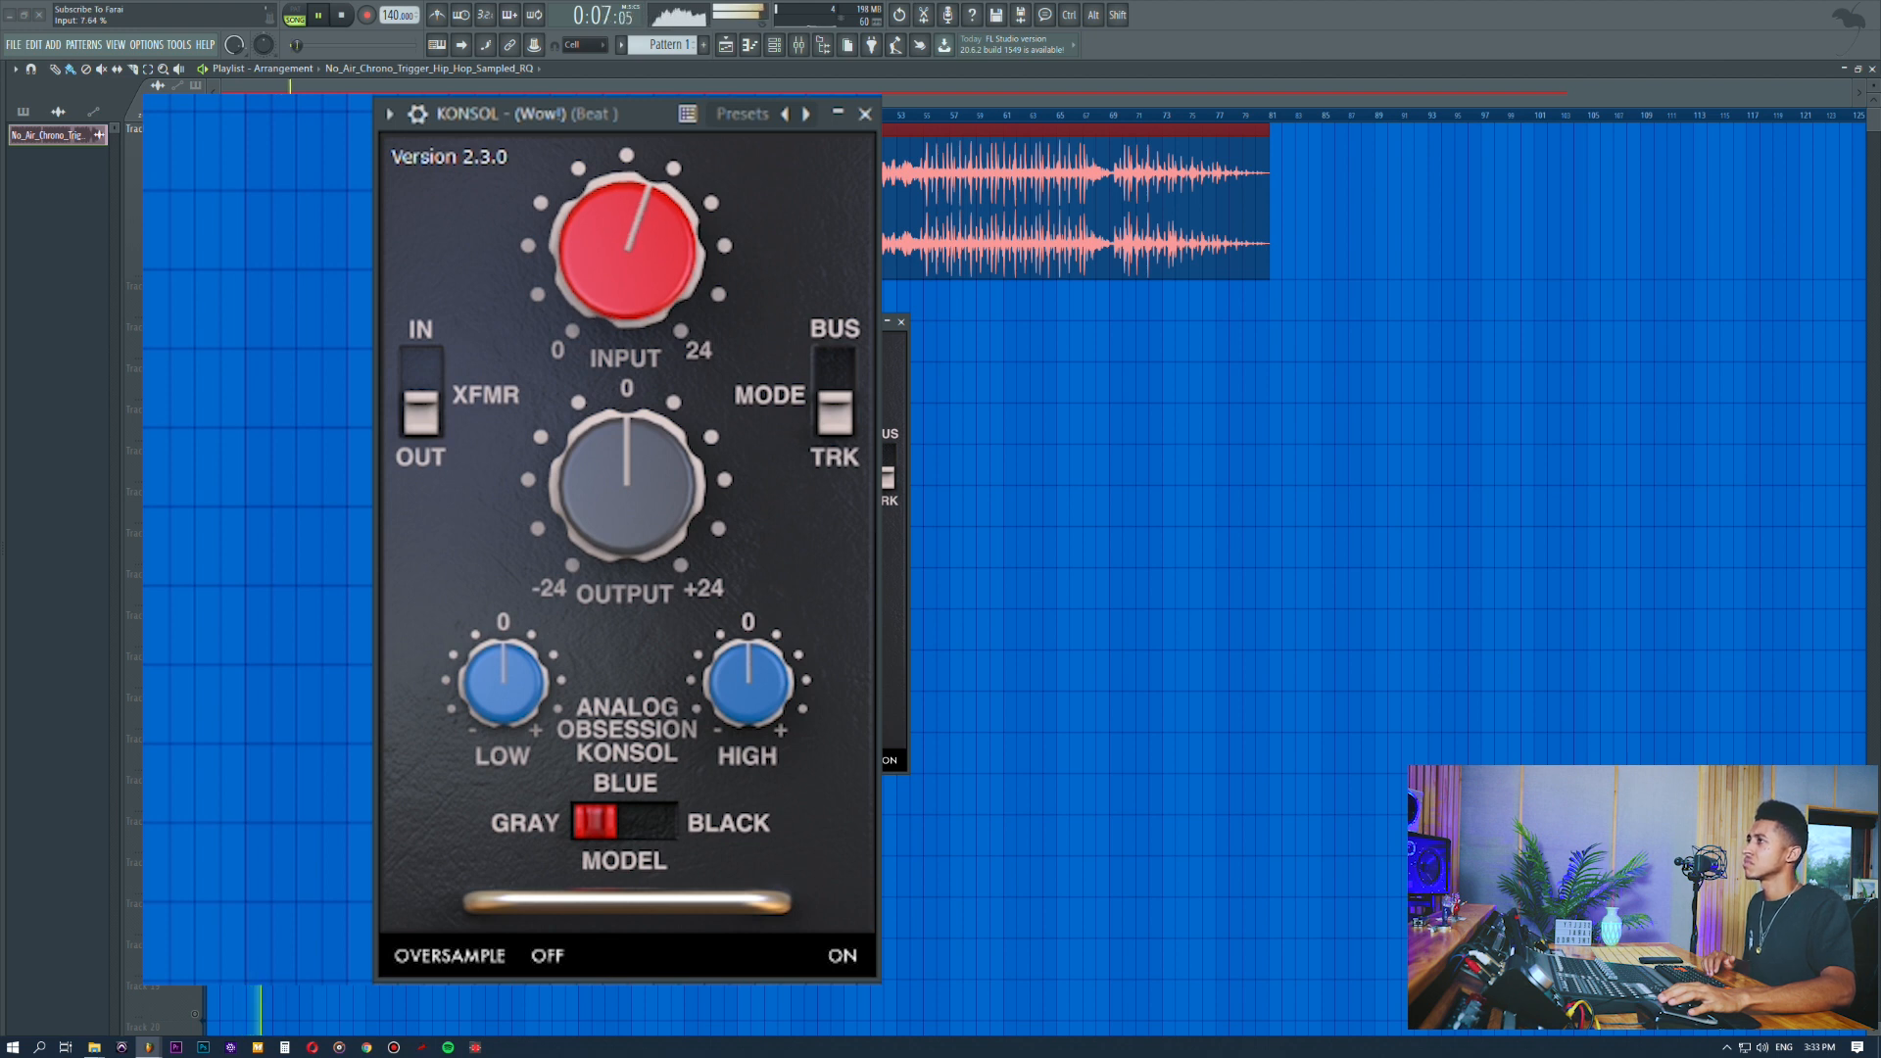
Step: Return to the mixer and reopen the original KONSOL, placing it well clear of the duplicate for reference
{"action": "key", "text": "F9"}
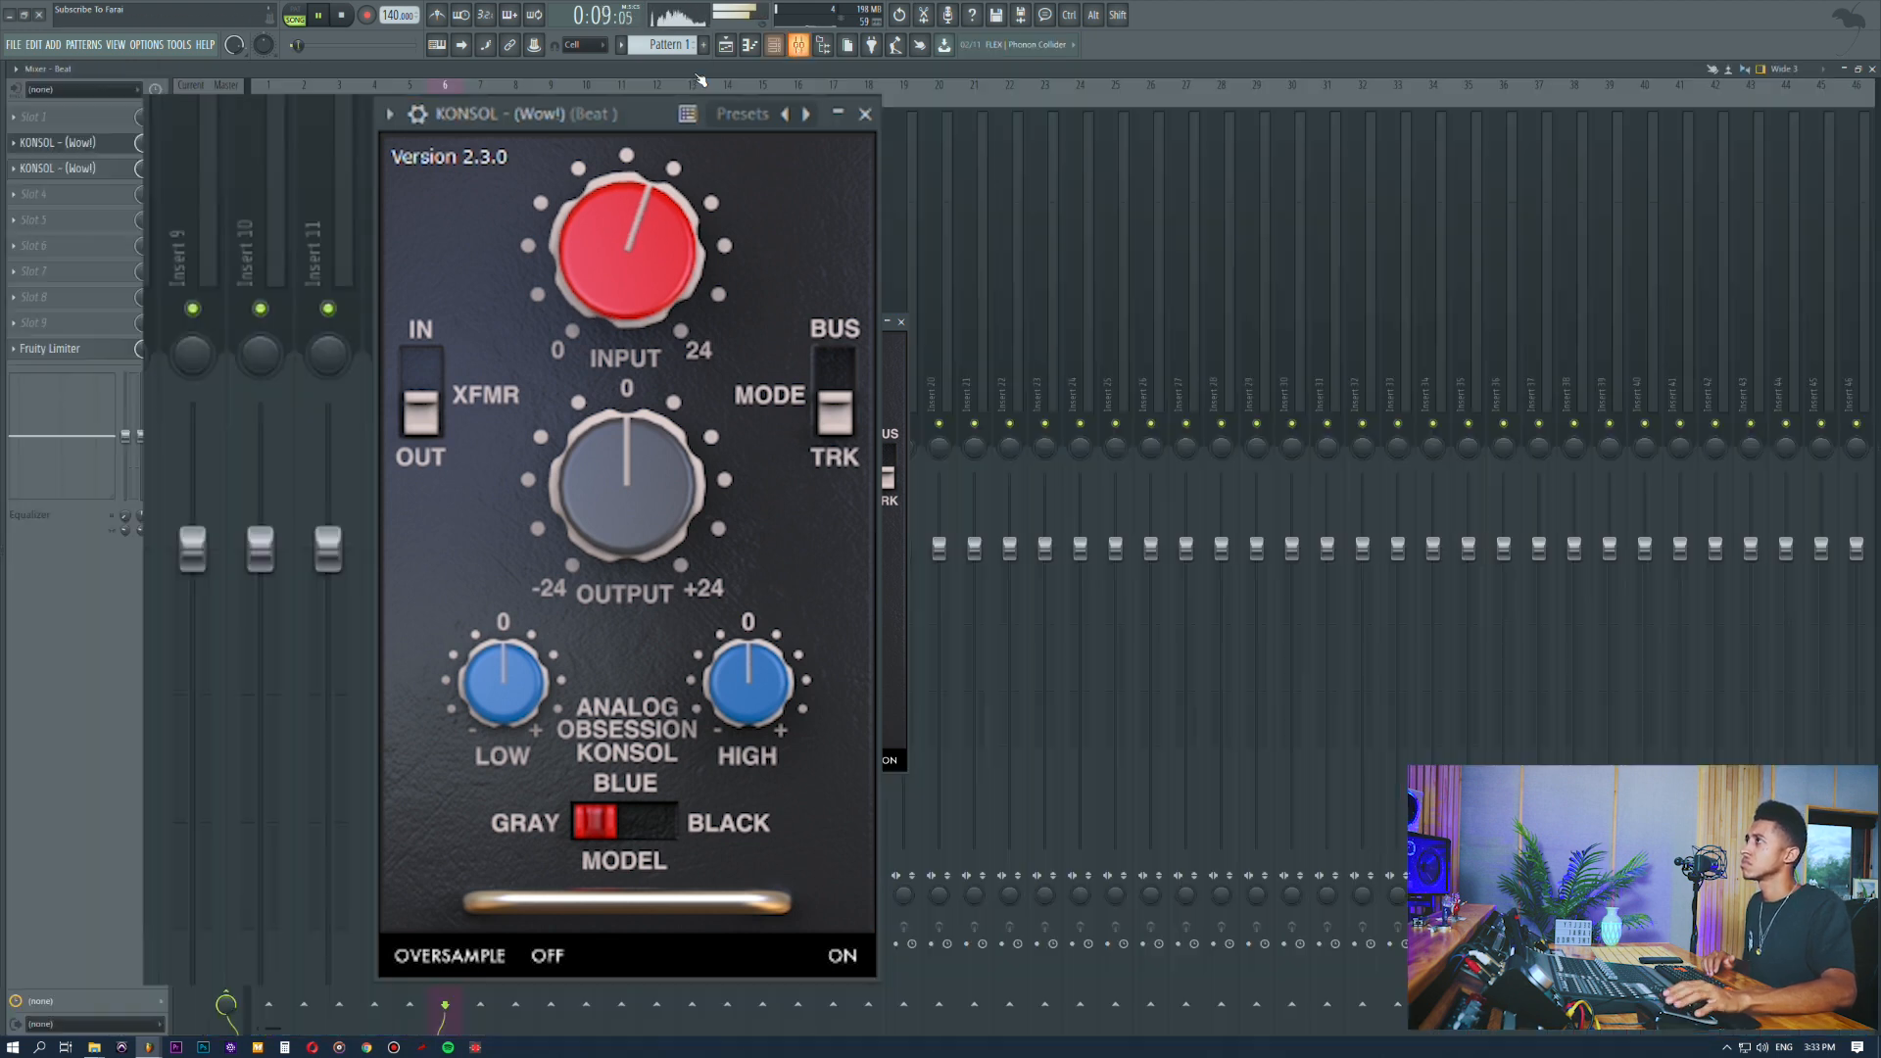
{"action": "left_click", "coordinate": [91, 174]}
{"action": "left_click_drag", "start_coordinate": [1191, 237], "coordinate": [1669, 128]}
{"action": "left_click_drag", "start_coordinate": [608, 116], "coordinate": [678, 115]}
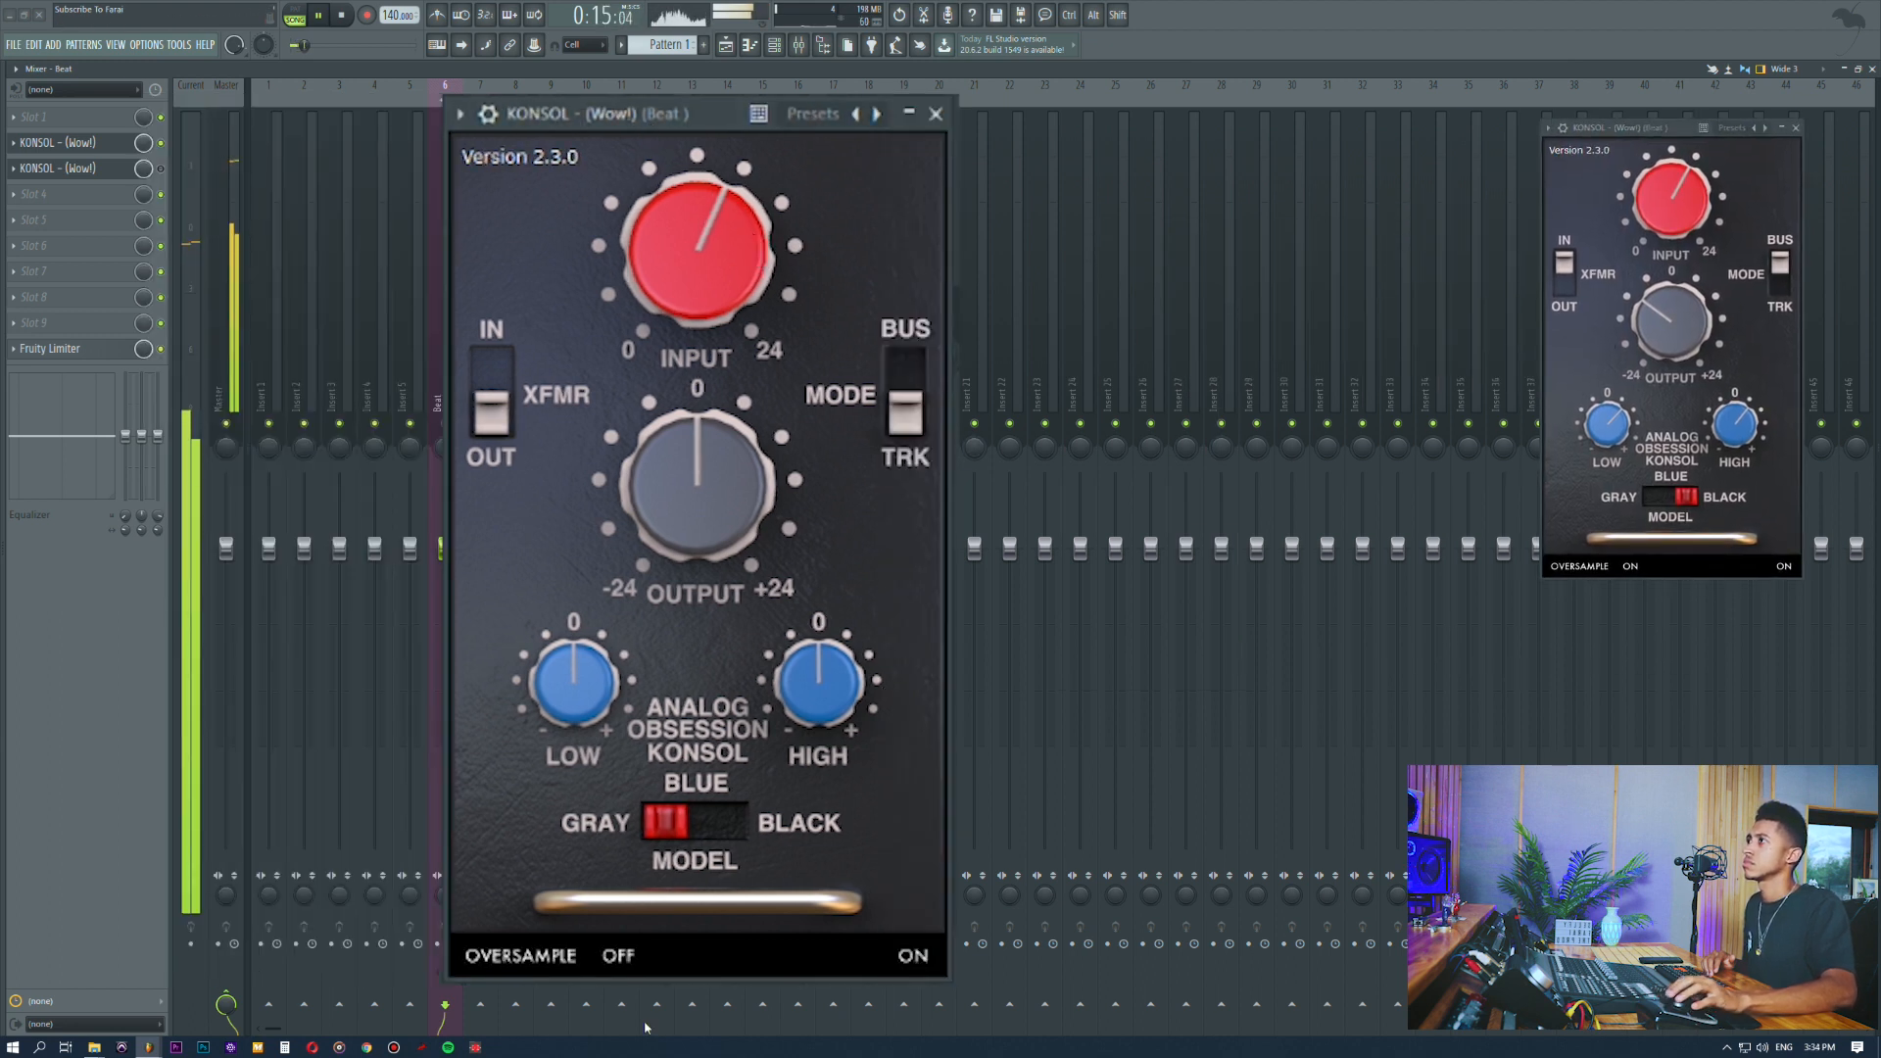
Step: Set the duplicate KONSOL to BUS mode, BLACK model, oversampling on and XFMR IN
{"action": "left_click", "coordinate": [906, 404]}
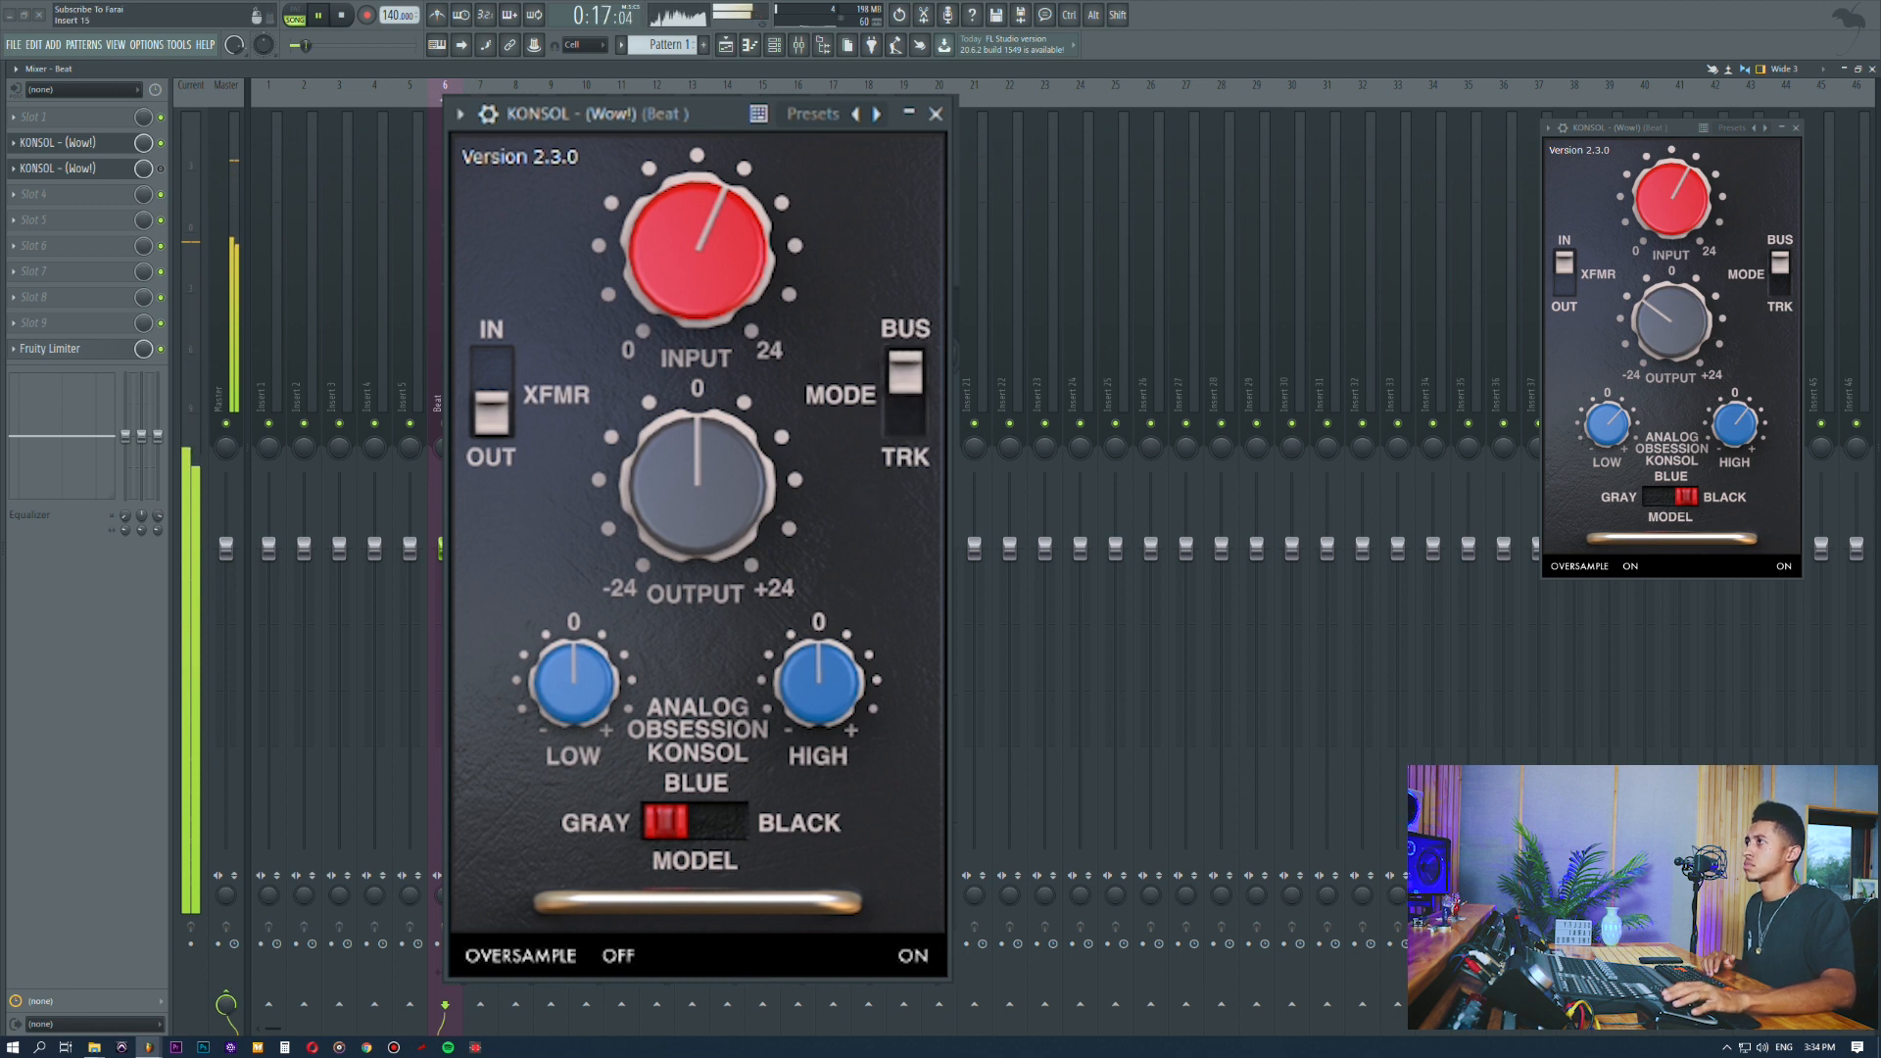
{"action": "left_click", "coordinate": [672, 817]}
{"action": "left_click", "coordinate": [621, 955]}
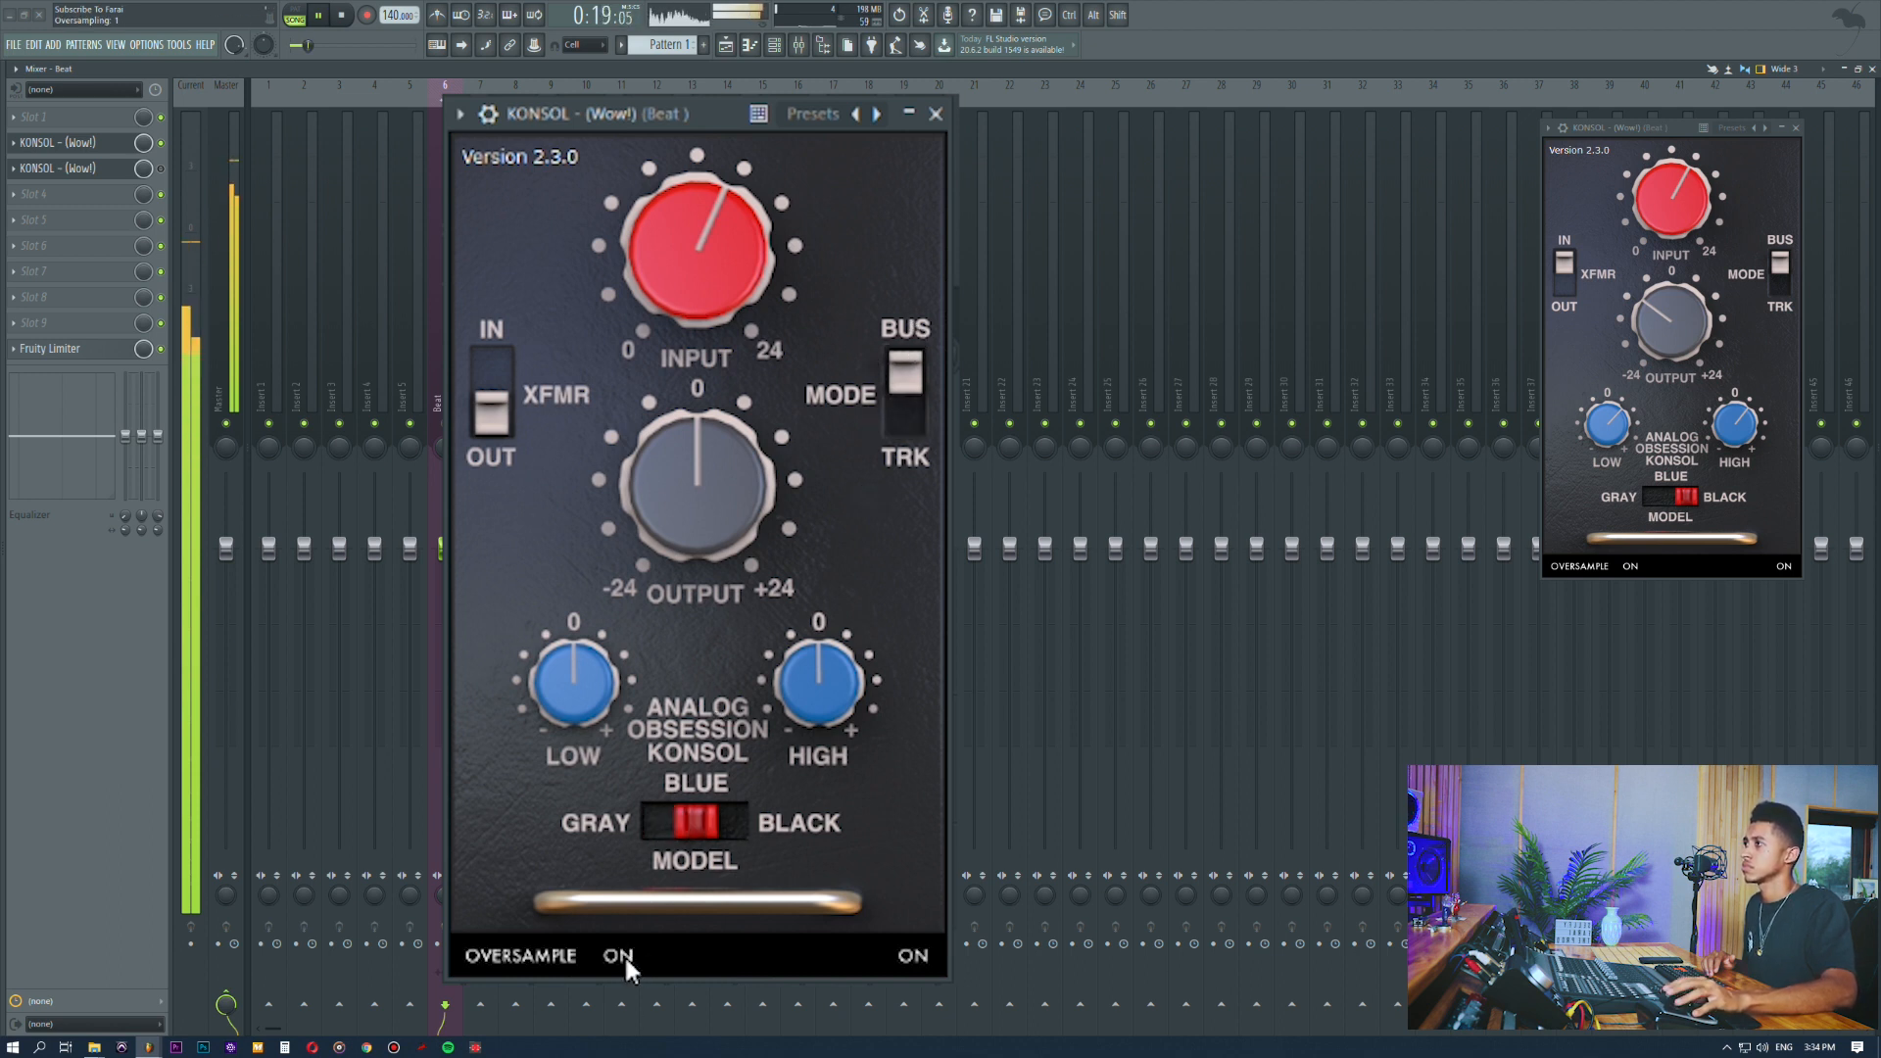
{"action": "left_click", "coordinate": [714, 829]}
{"action": "left_click", "coordinate": [494, 430]}
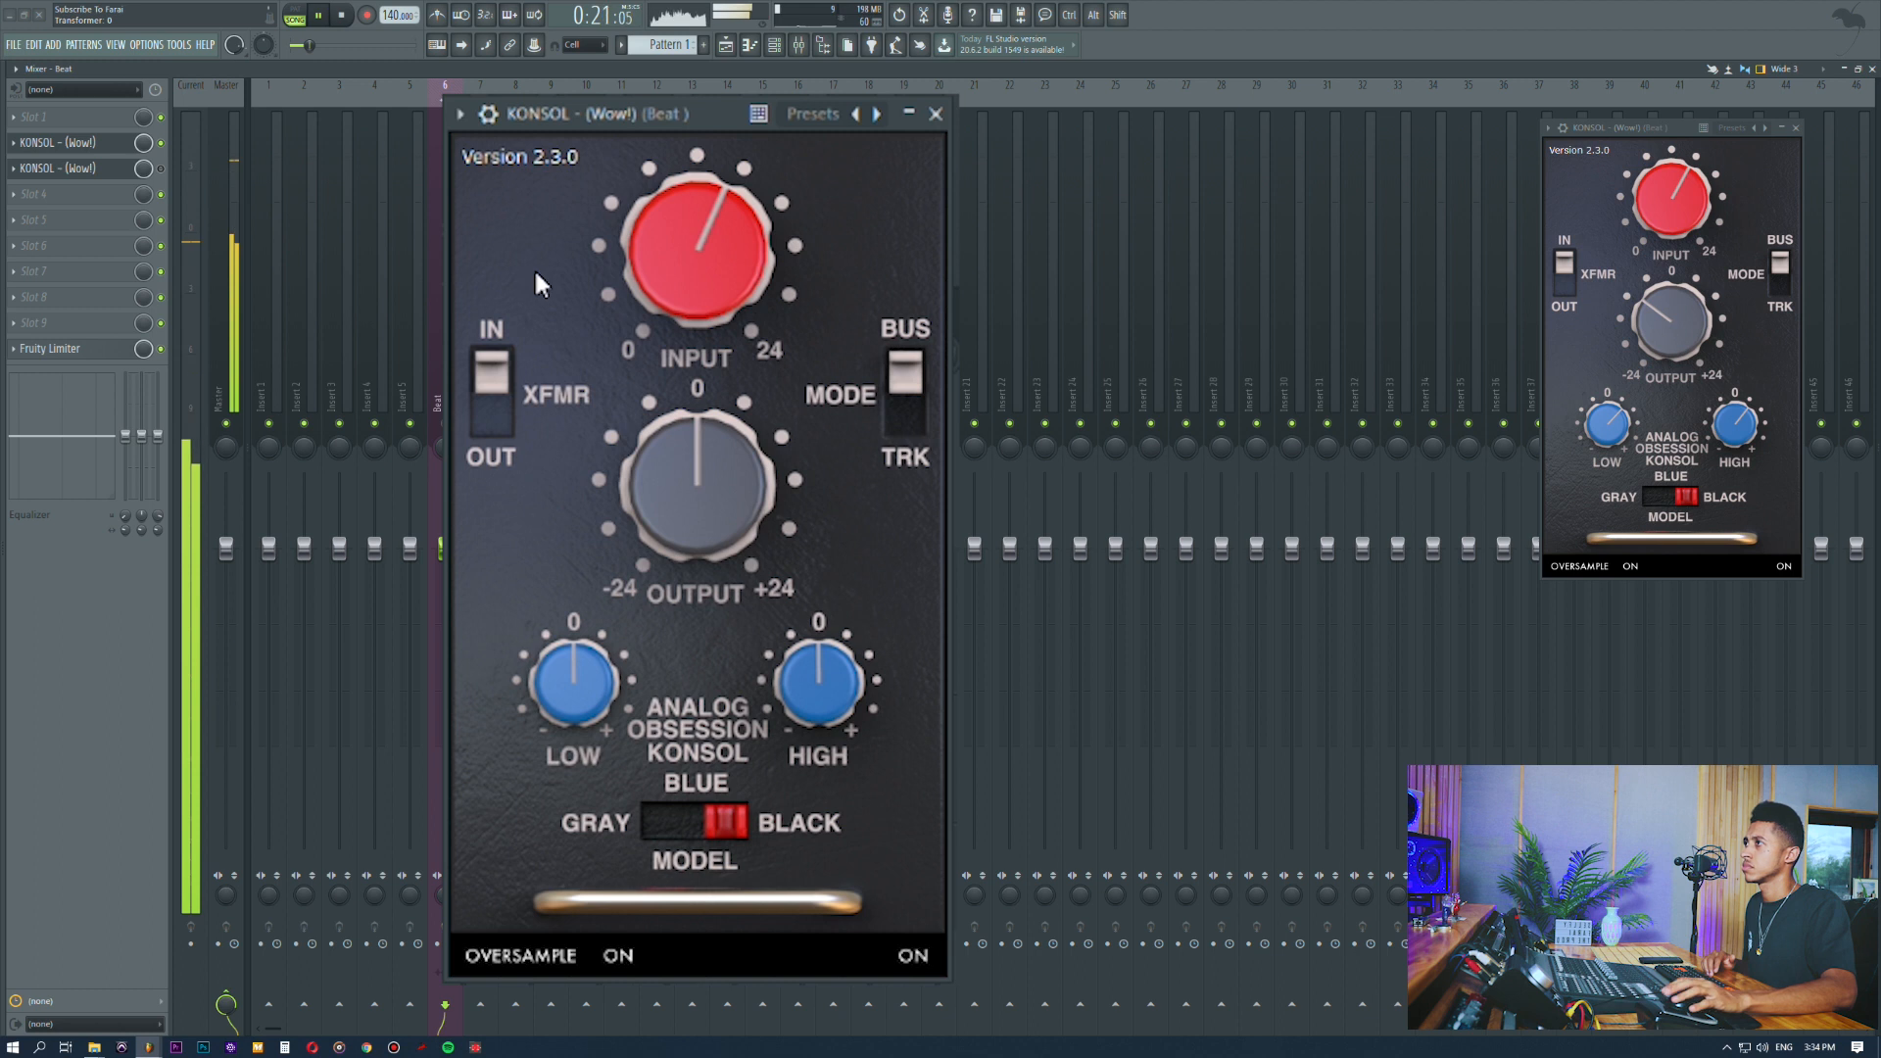
Step: Lower the duplicate KONSOL's output well below 0 and boost its low and high controls moderately
{"action": "left_click_drag", "start_coordinate": [676, 509], "coordinate": [639, 606]}
{"action": "left_click_drag", "start_coordinate": [568, 693], "coordinate": [563, 628]}
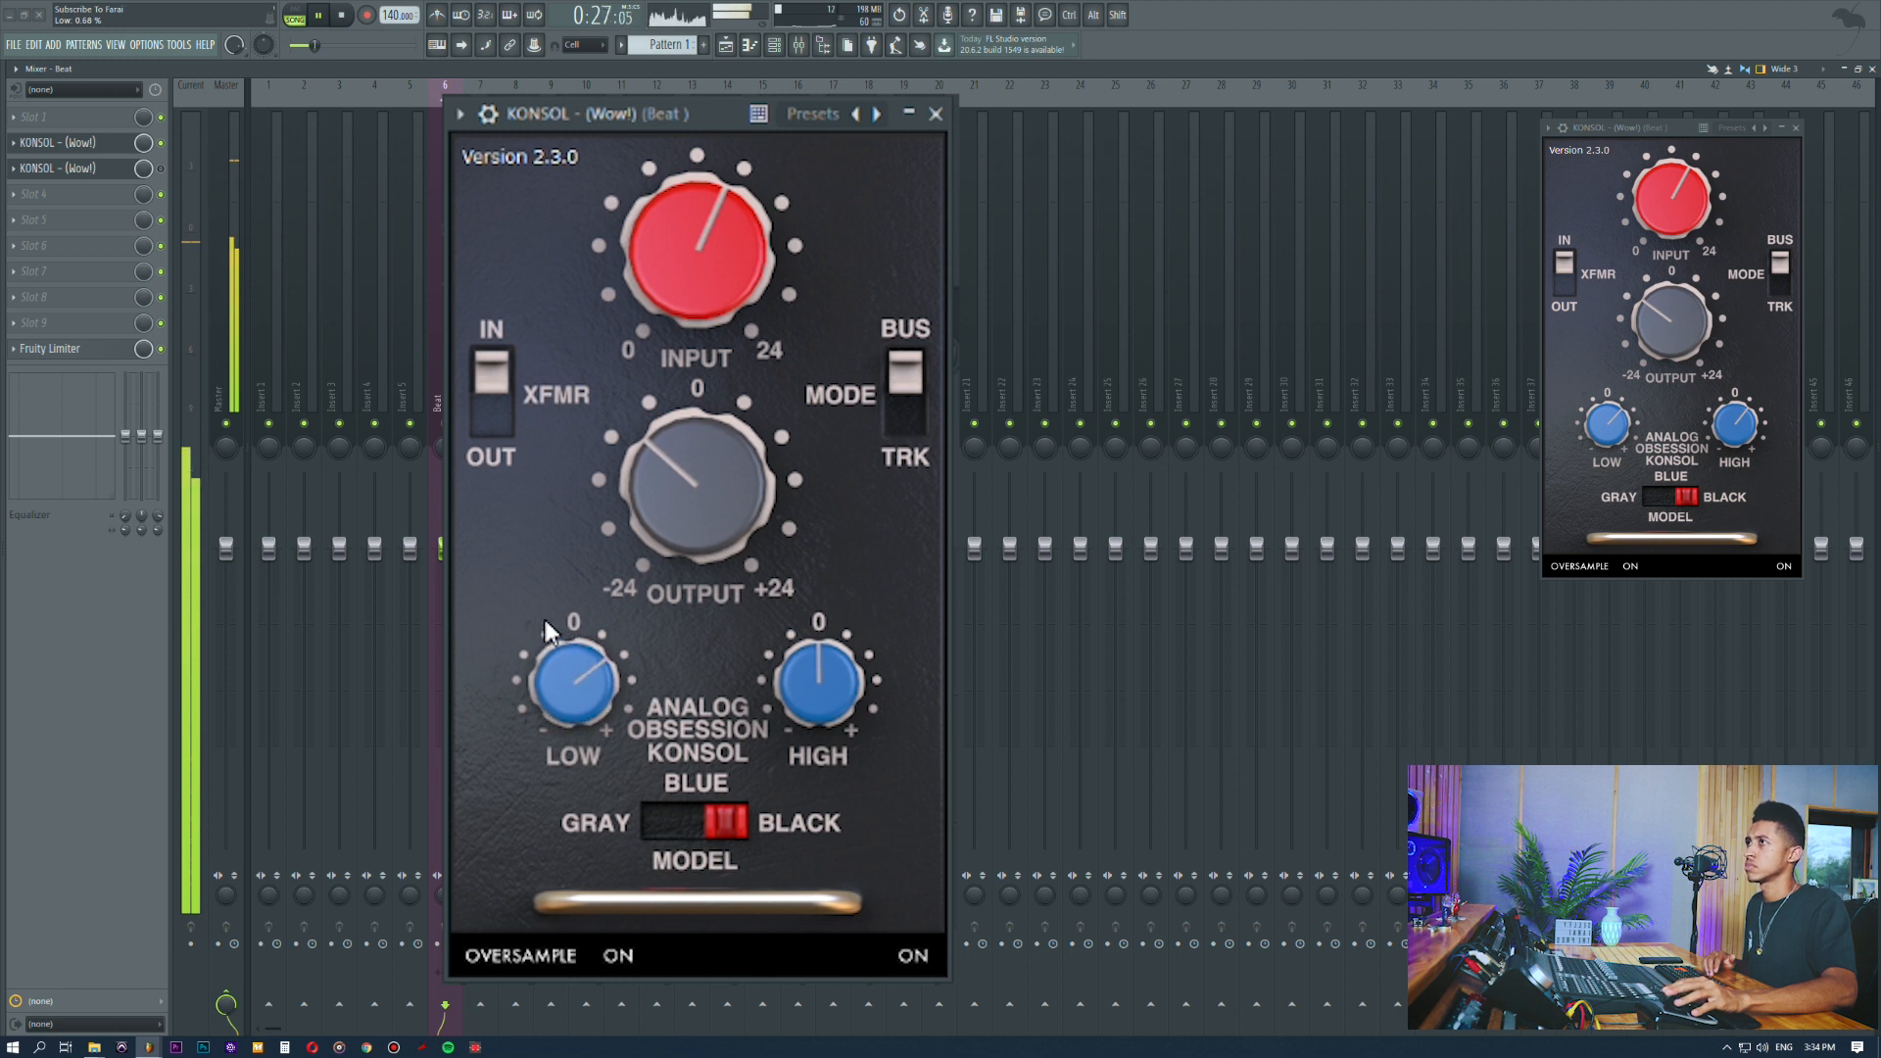
{"action": "left_click_drag", "start_coordinate": [806, 704], "coordinate": [750, 644]}
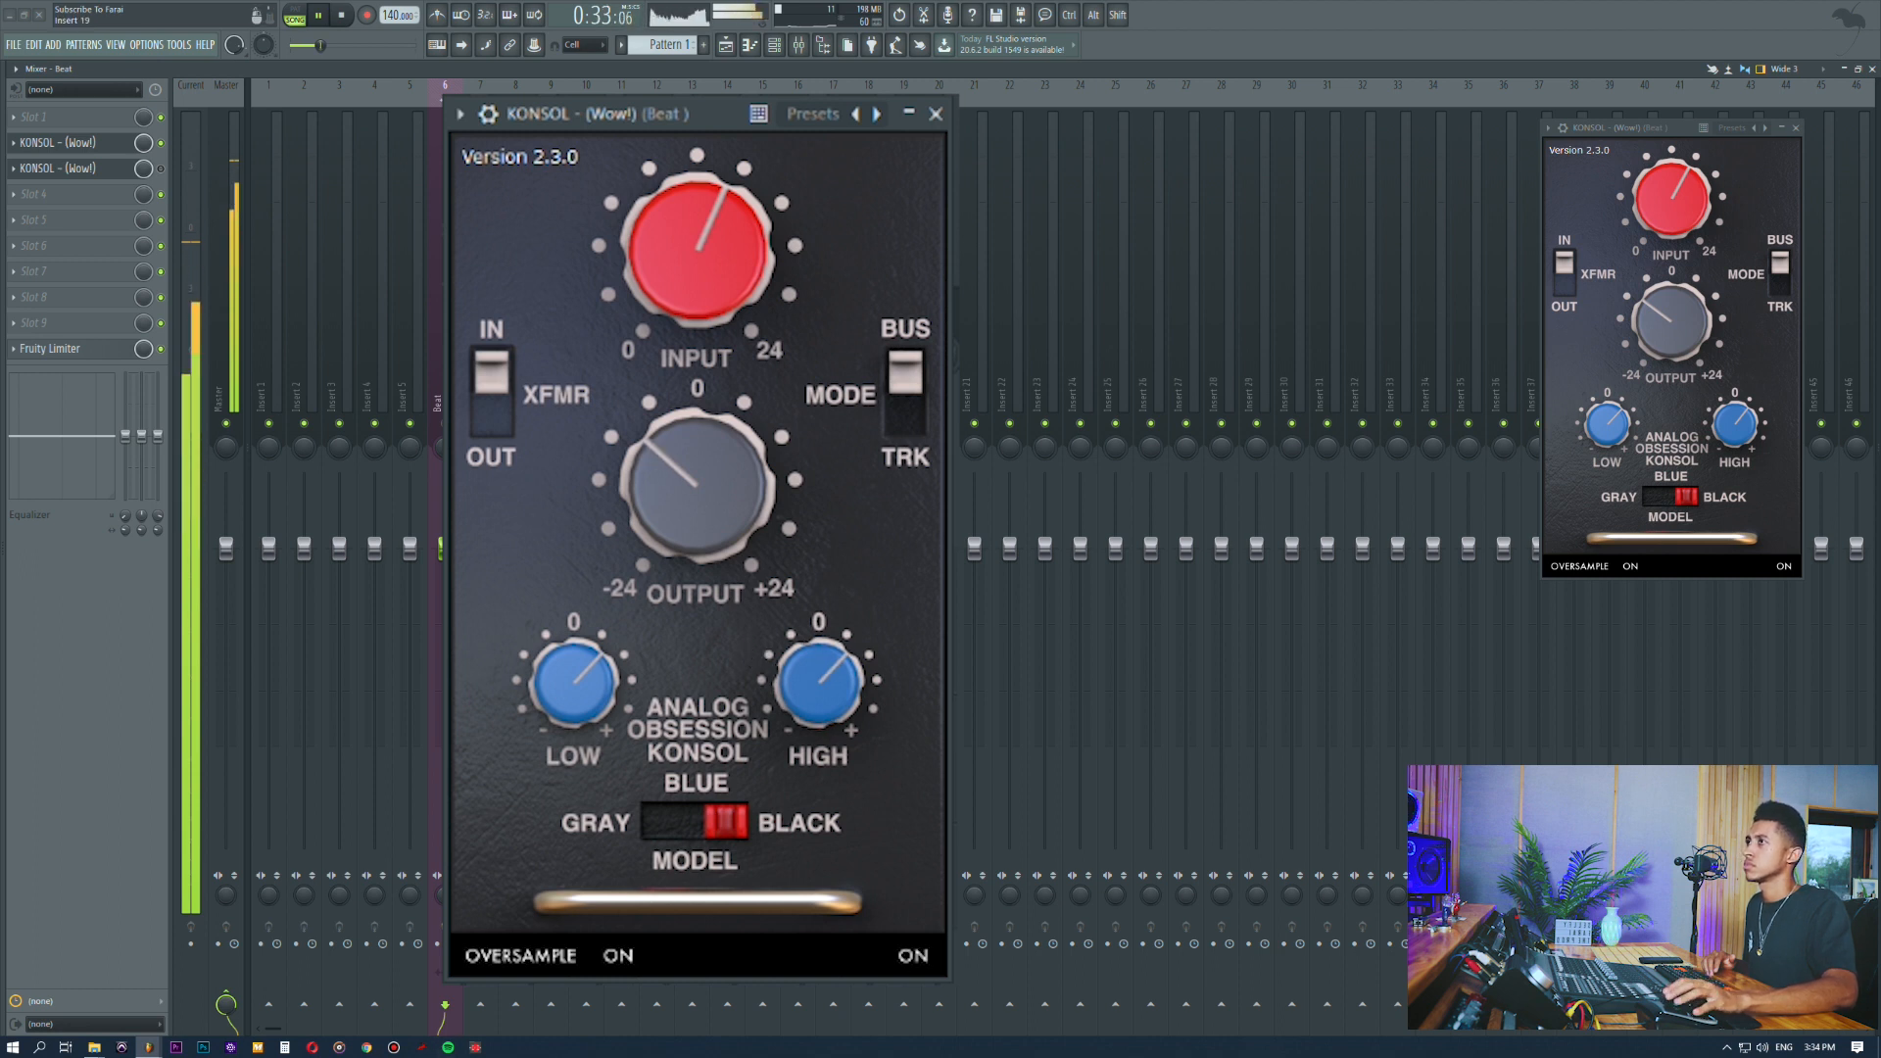
{"action": "left_click_drag", "start_coordinate": [679, 447], "coordinate": [678, 452]}
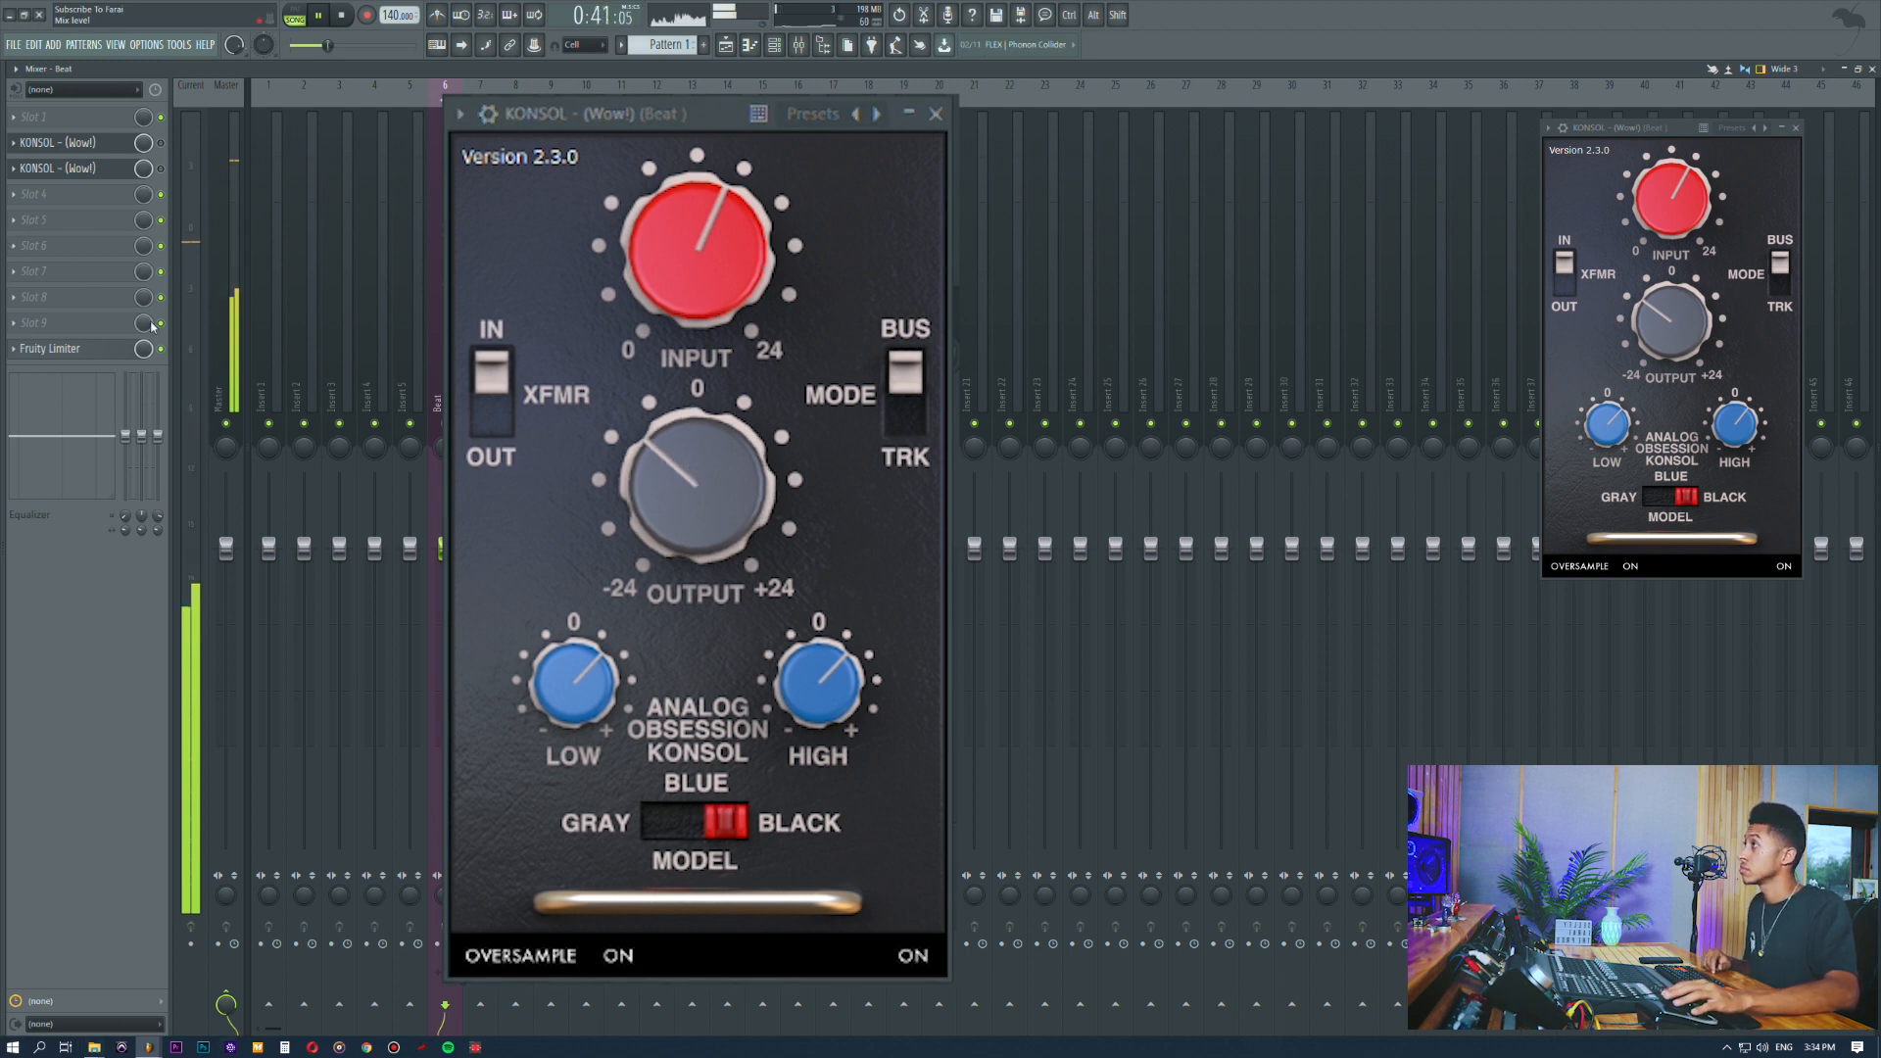
Step: Re-enable the duplicate KONSOL and audition its GRAY and BLUE models on the beat, finishing back on BLACK
{"action": "left_click", "coordinate": [161, 142]}
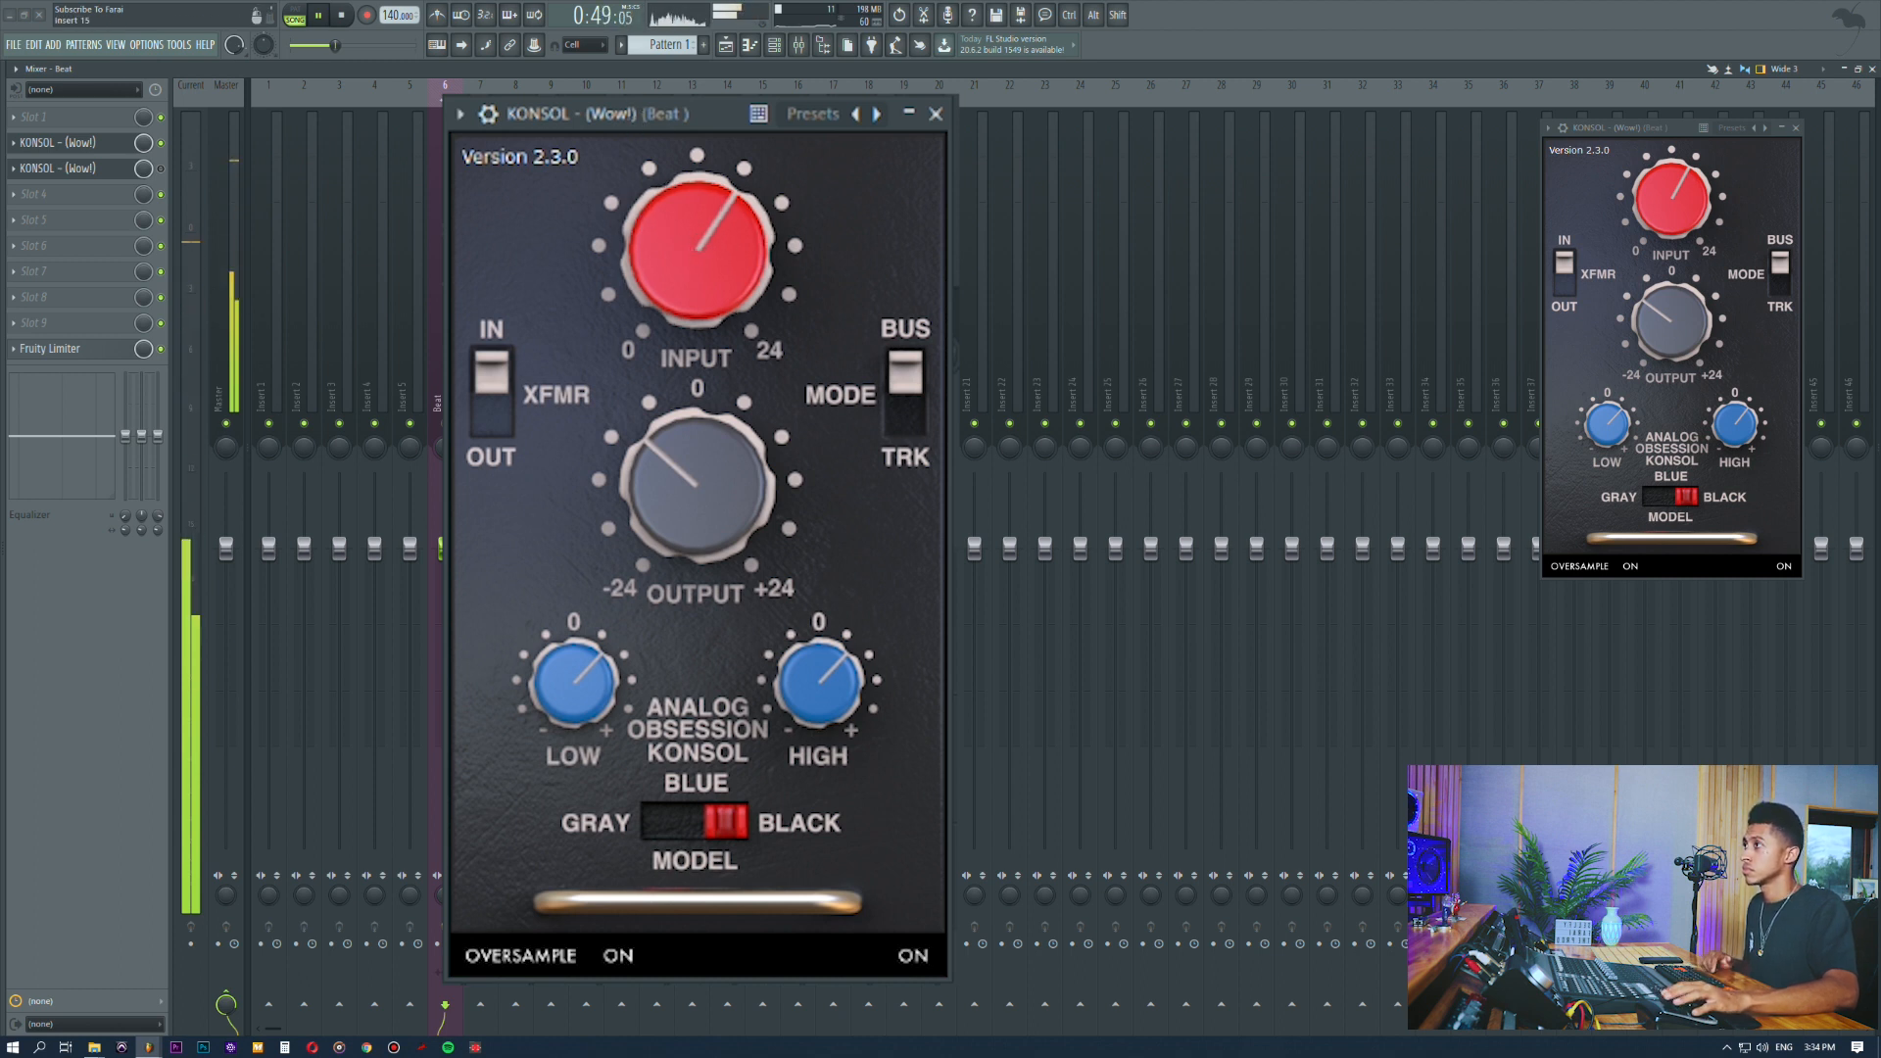
{"action": "left_click", "coordinate": [699, 805]}
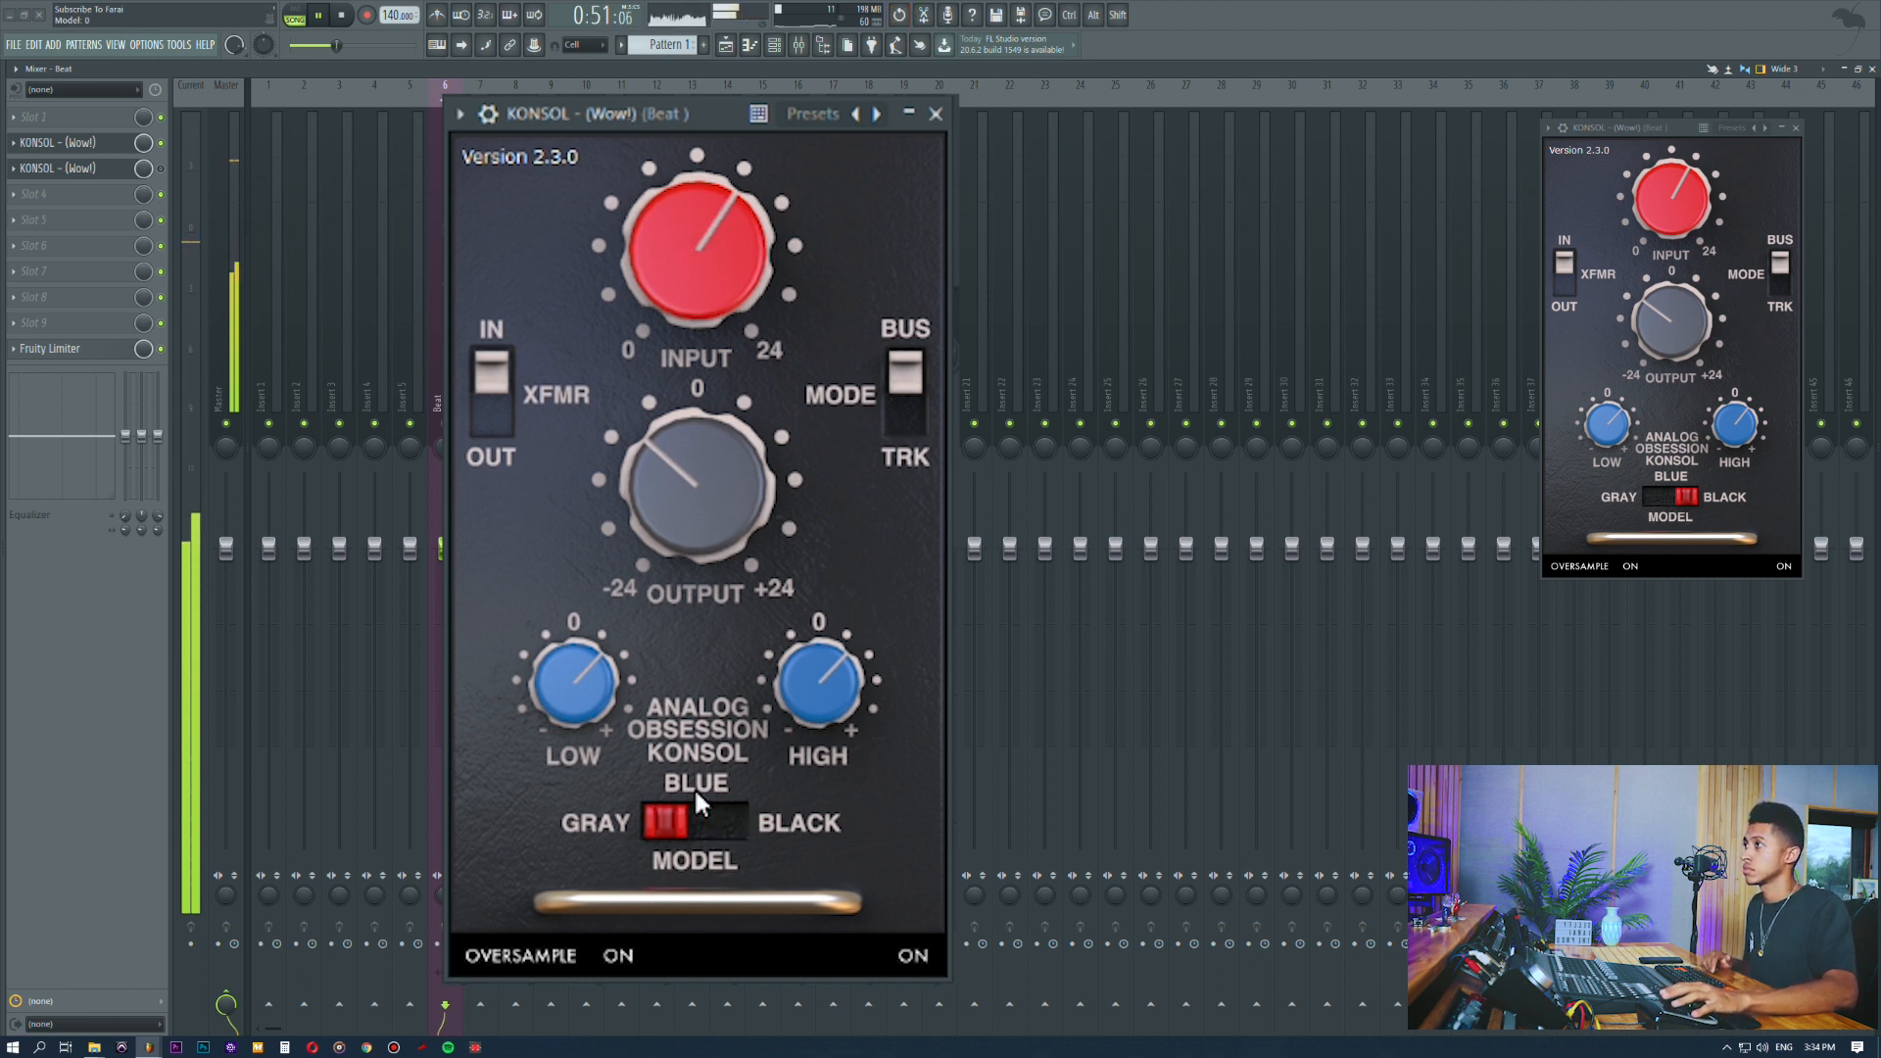
{"action": "left_click", "coordinate": [704, 817]}
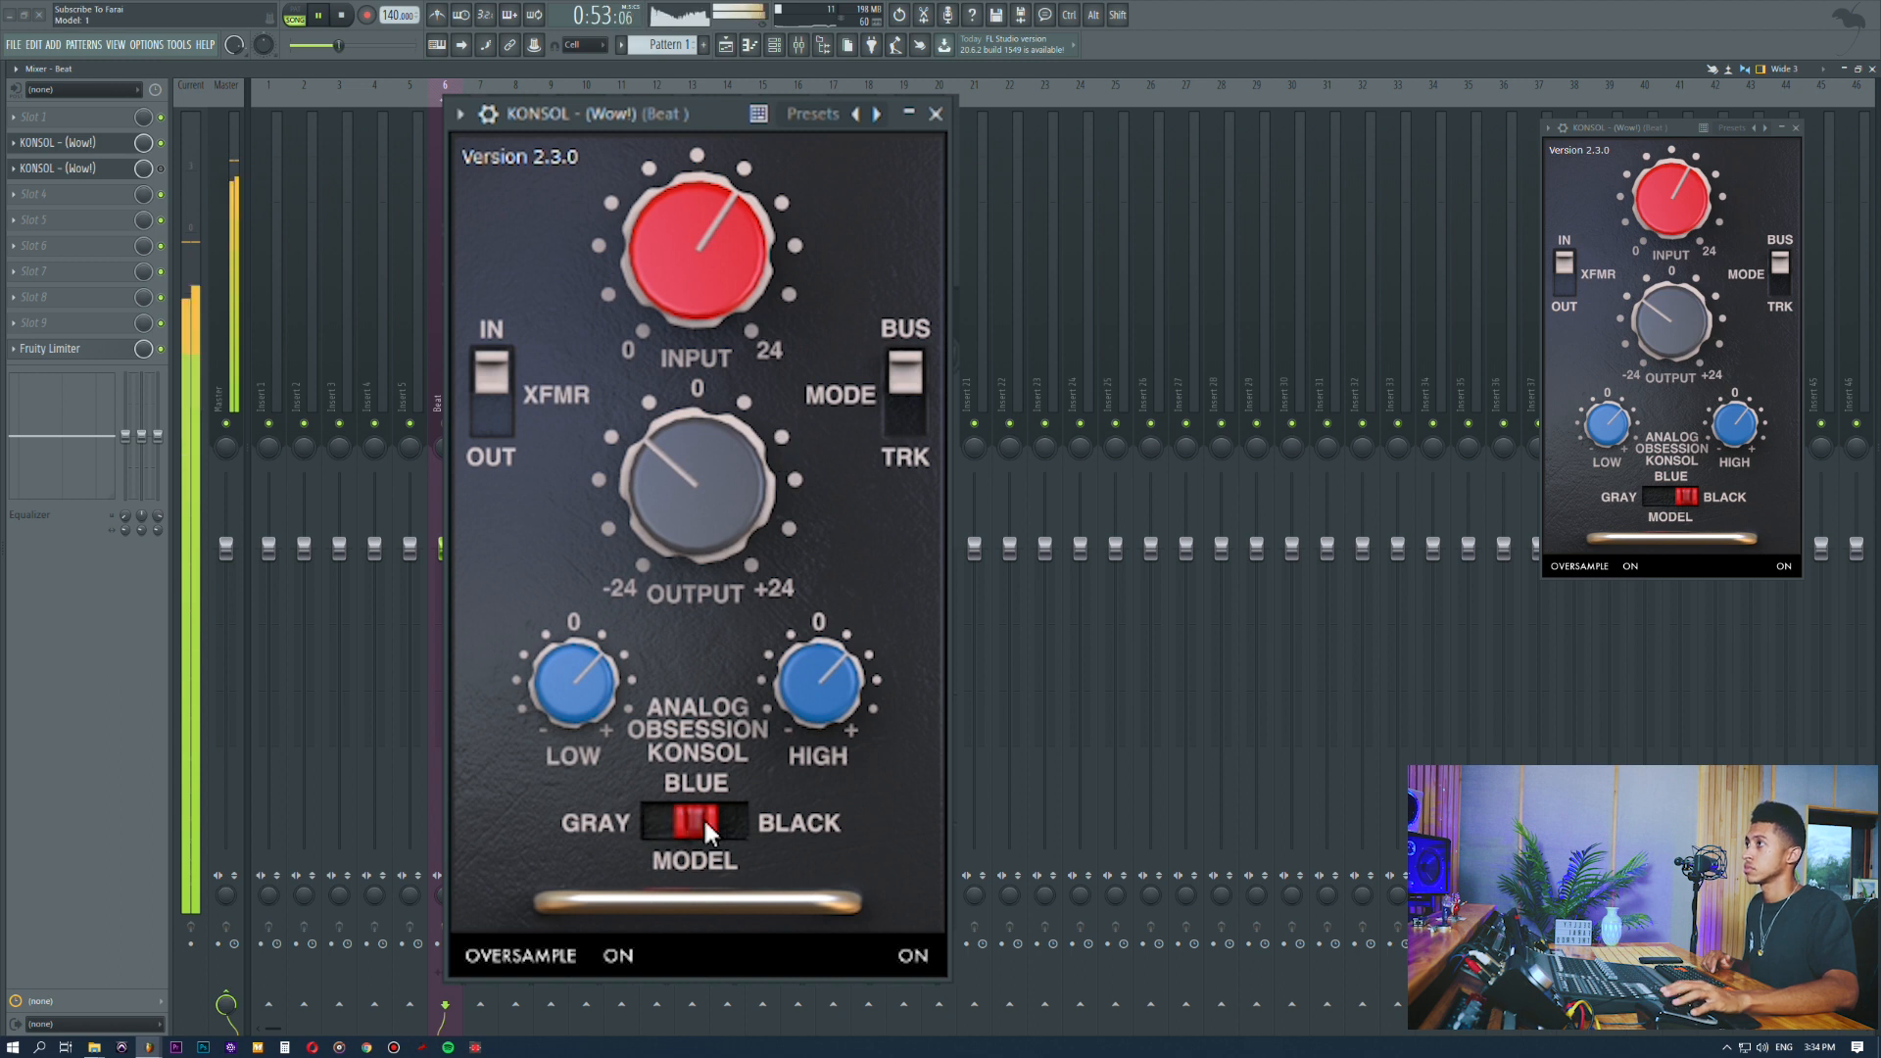
{"action": "left_click", "coordinate": [720, 821]}
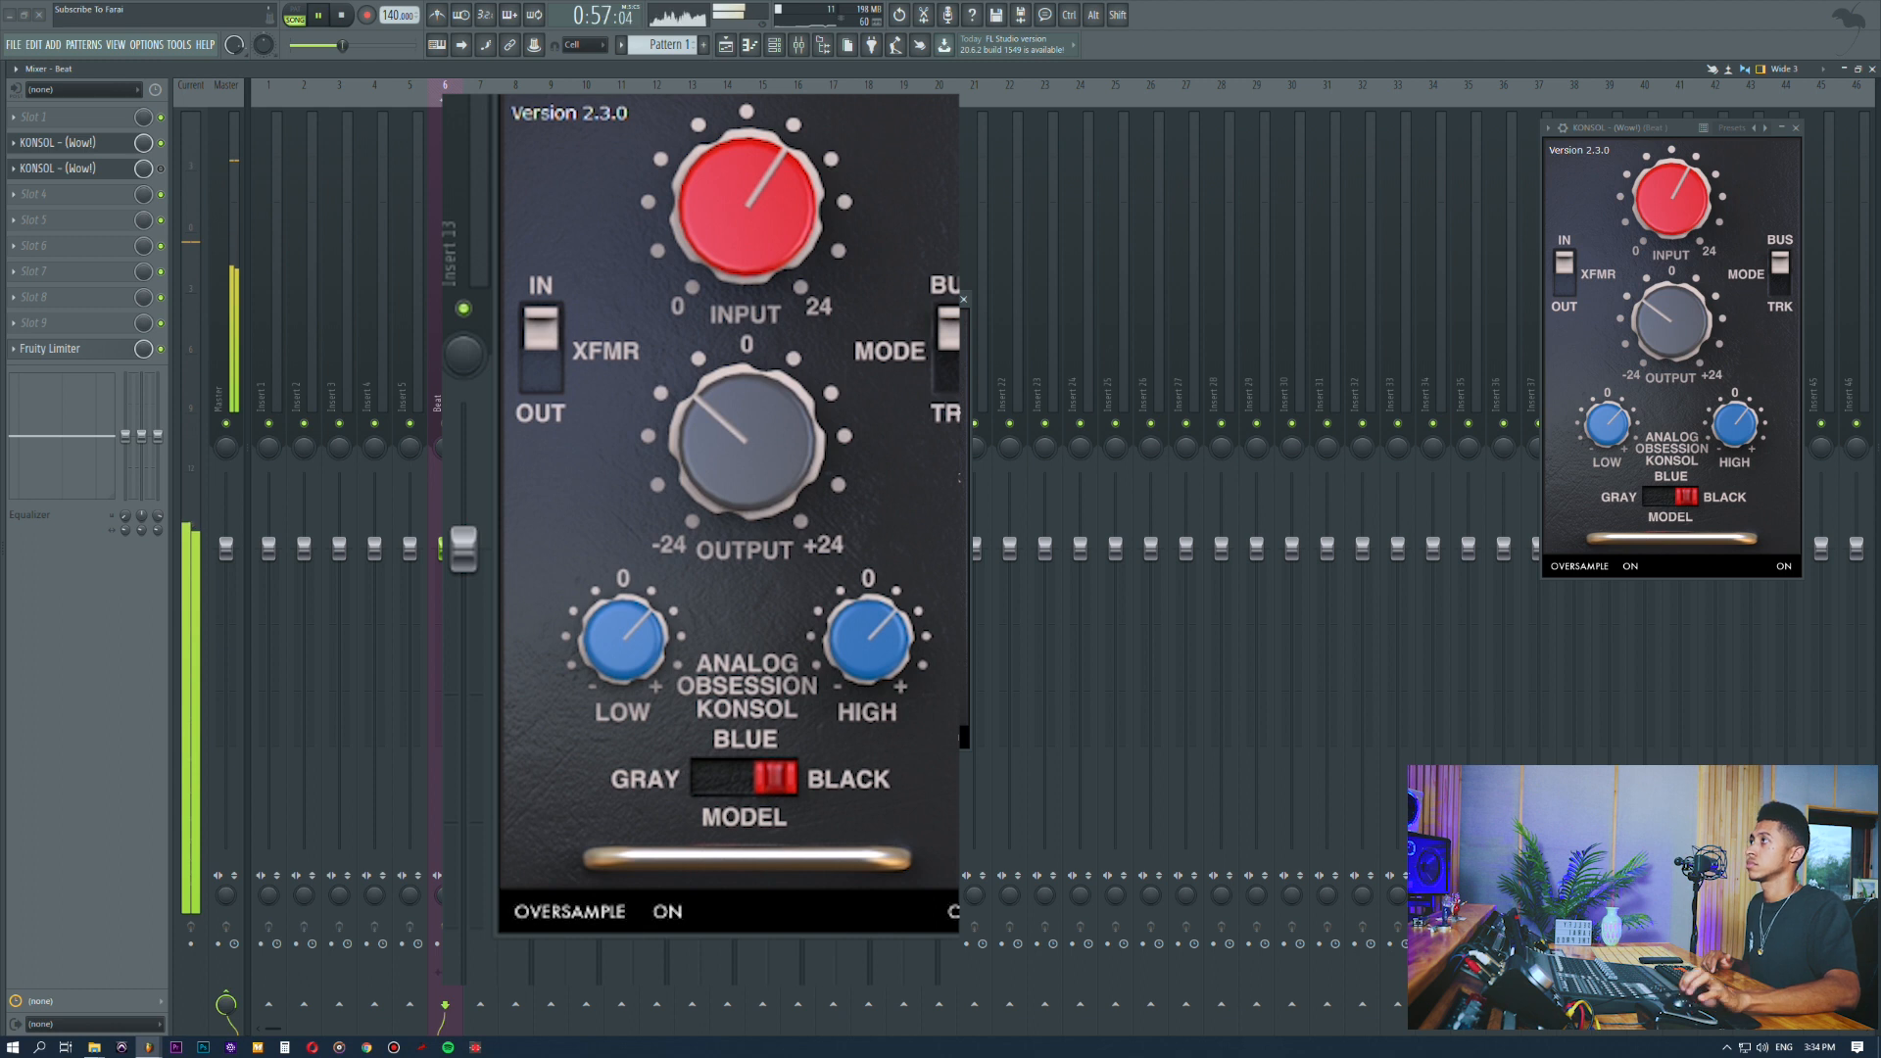
Step: Compare the beat by toggling both KONSOL slots, leave only the duplicate enabled, and stop playback
{"action": "left_click", "coordinate": [161, 143]}
{"action": "left_click", "coordinate": [161, 168]}
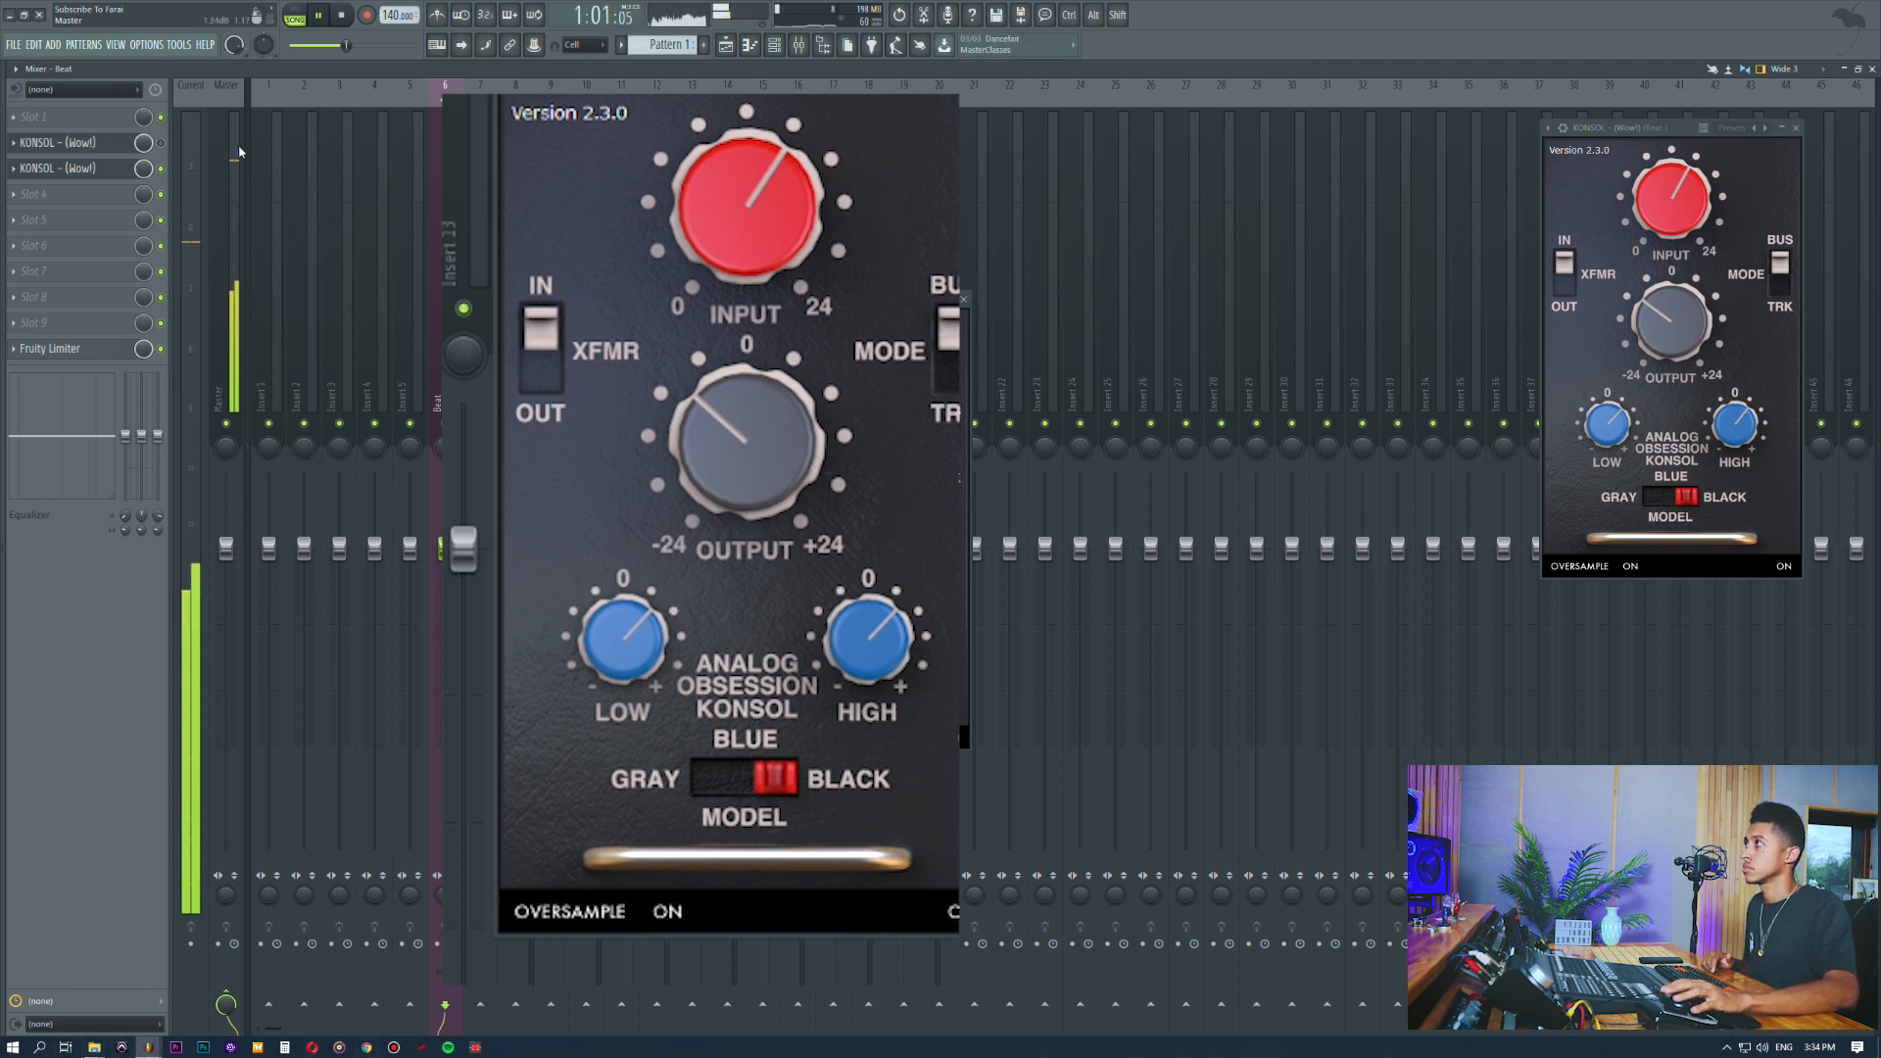
{"action": "left_click", "coordinate": [161, 168]}
{"action": "left_click", "coordinate": [160, 143]}
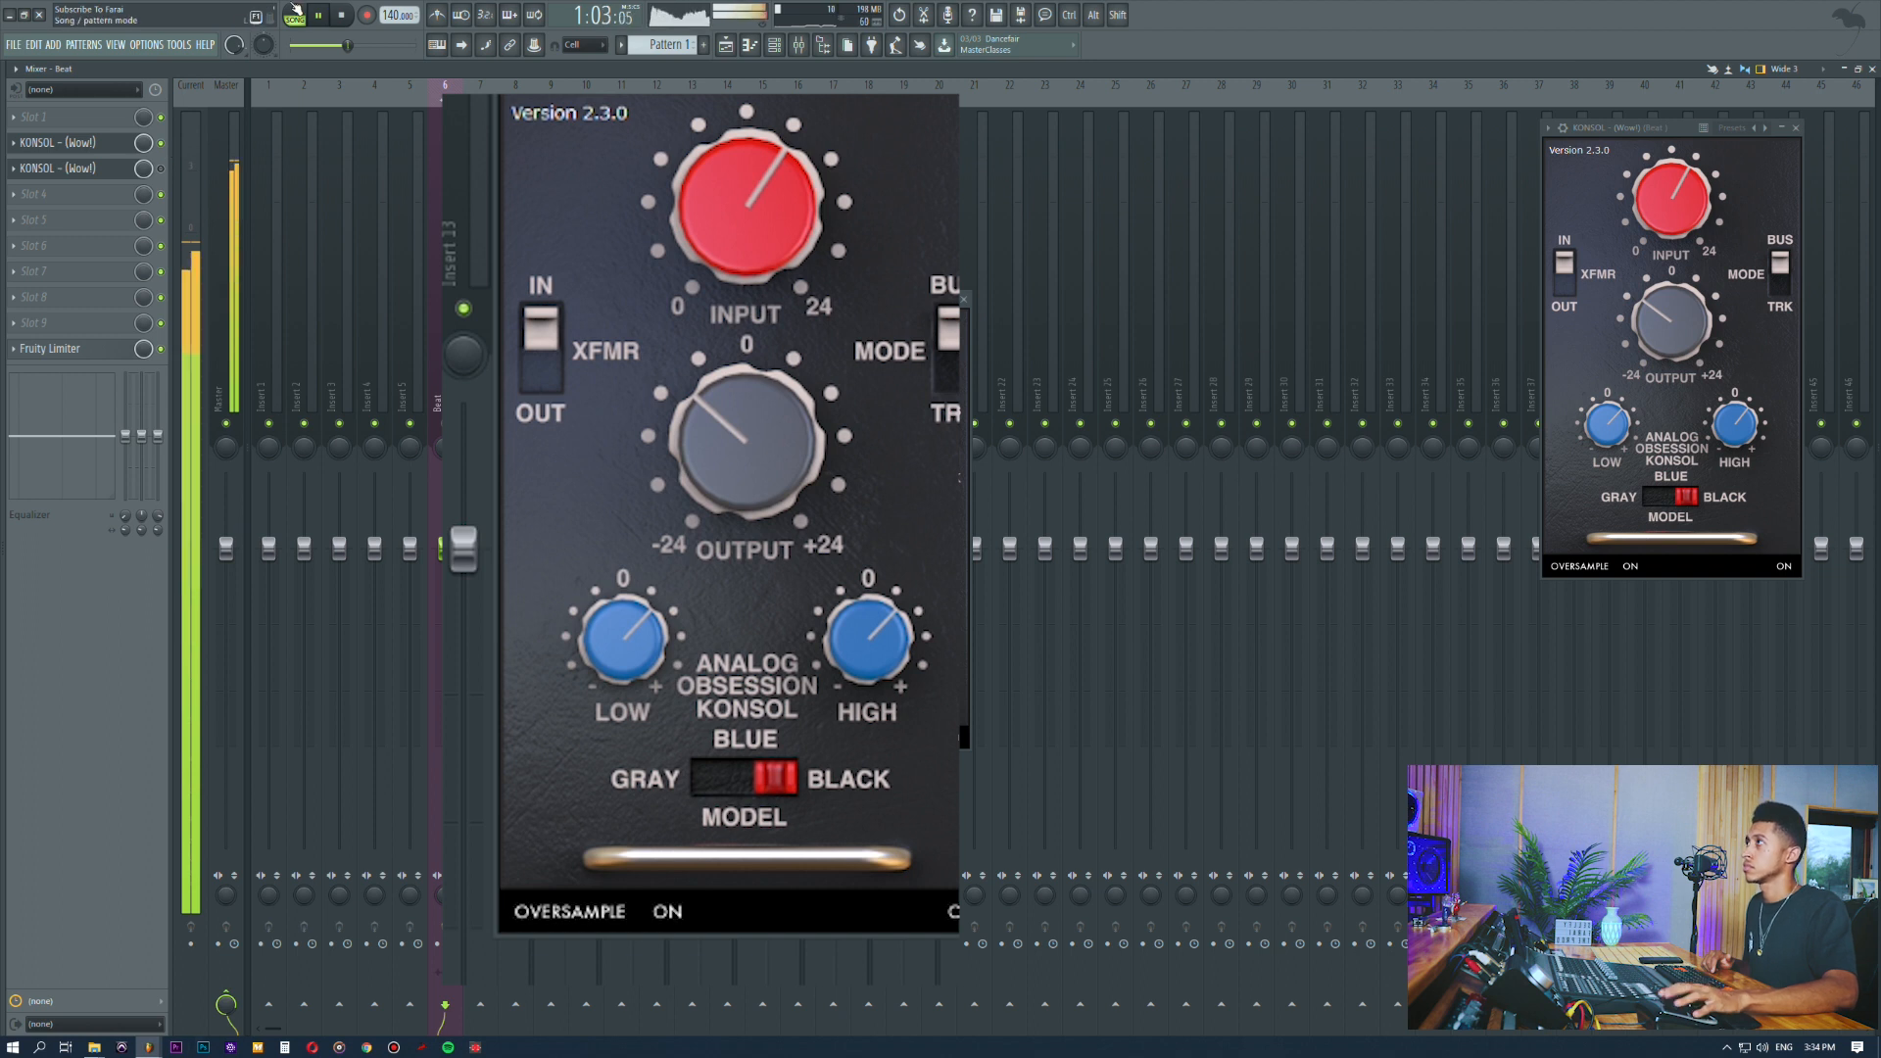
{"action": "key", "text": "space"}
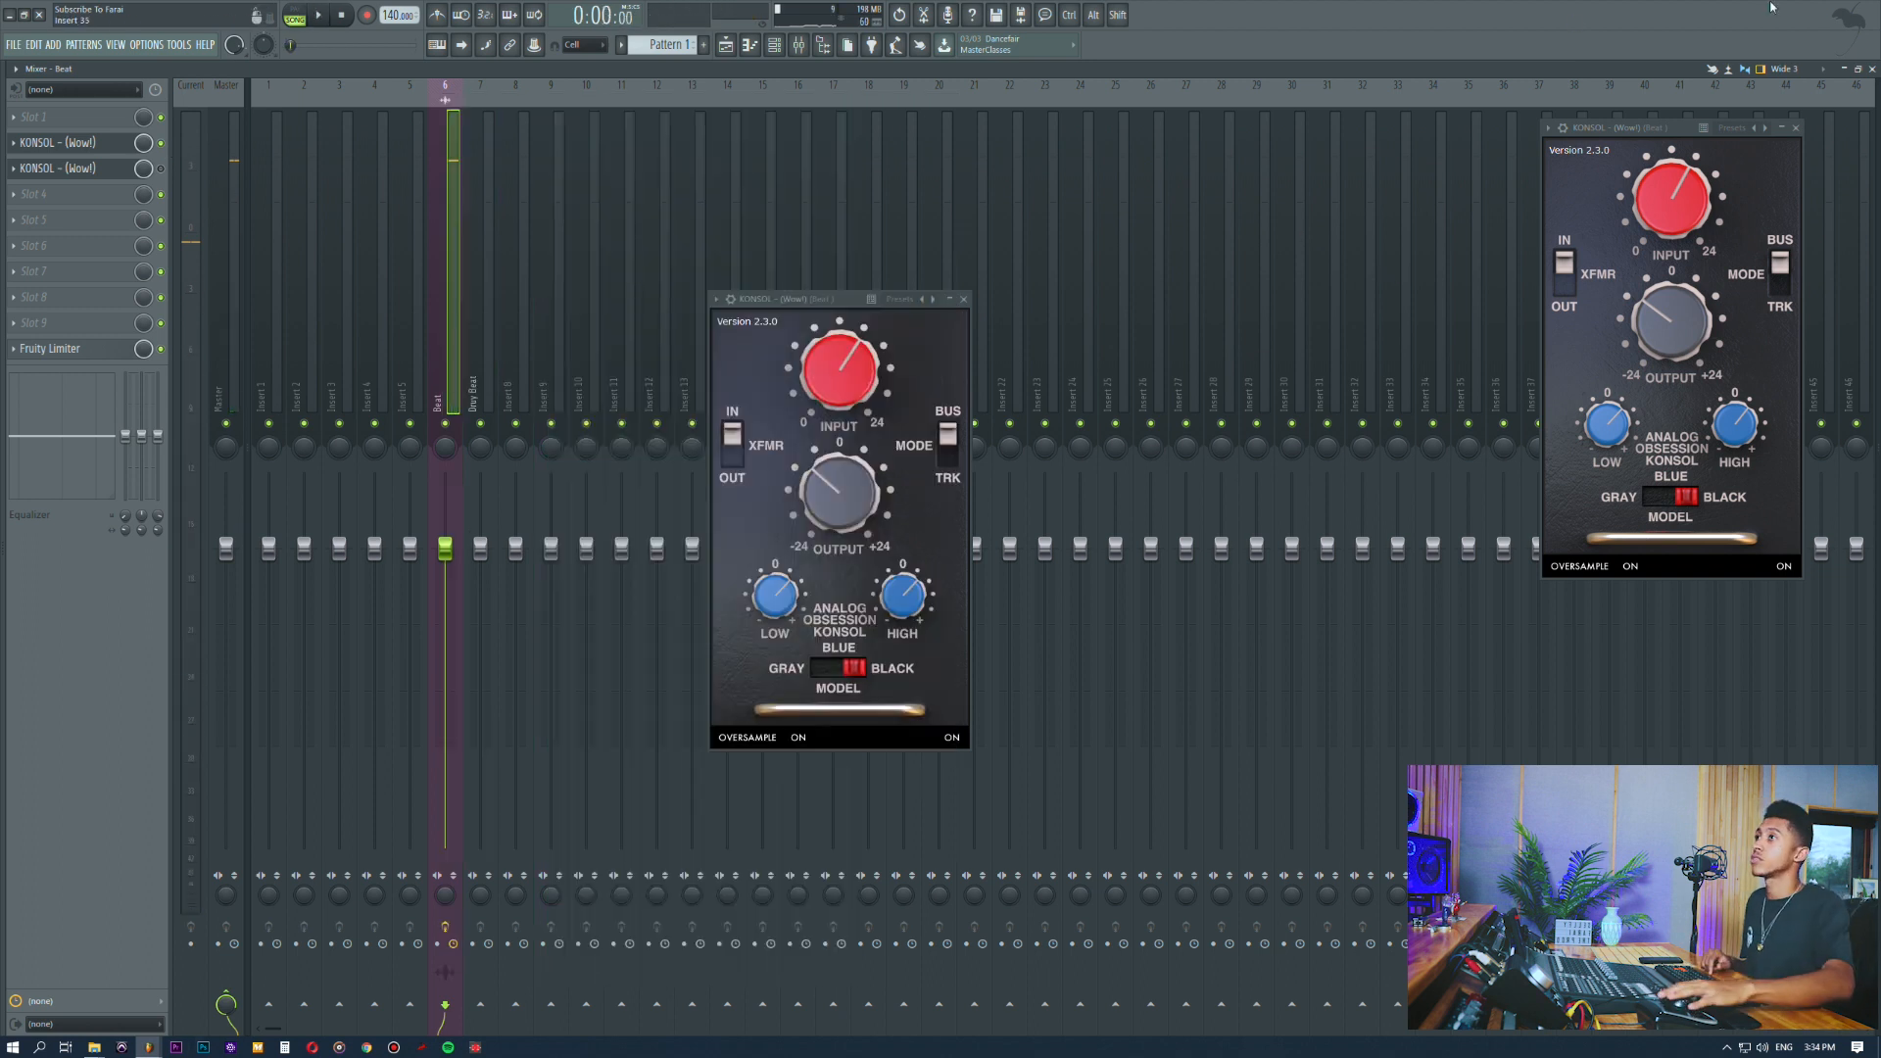
Step: Close the original KONSOL's window and reposition the duplicate's window
{"action": "left_click_drag", "start_coordinate": [1666, 142], "coordinate": [1163, 319]}
{"action": "left_click", "coordinate": [1291, 305]}
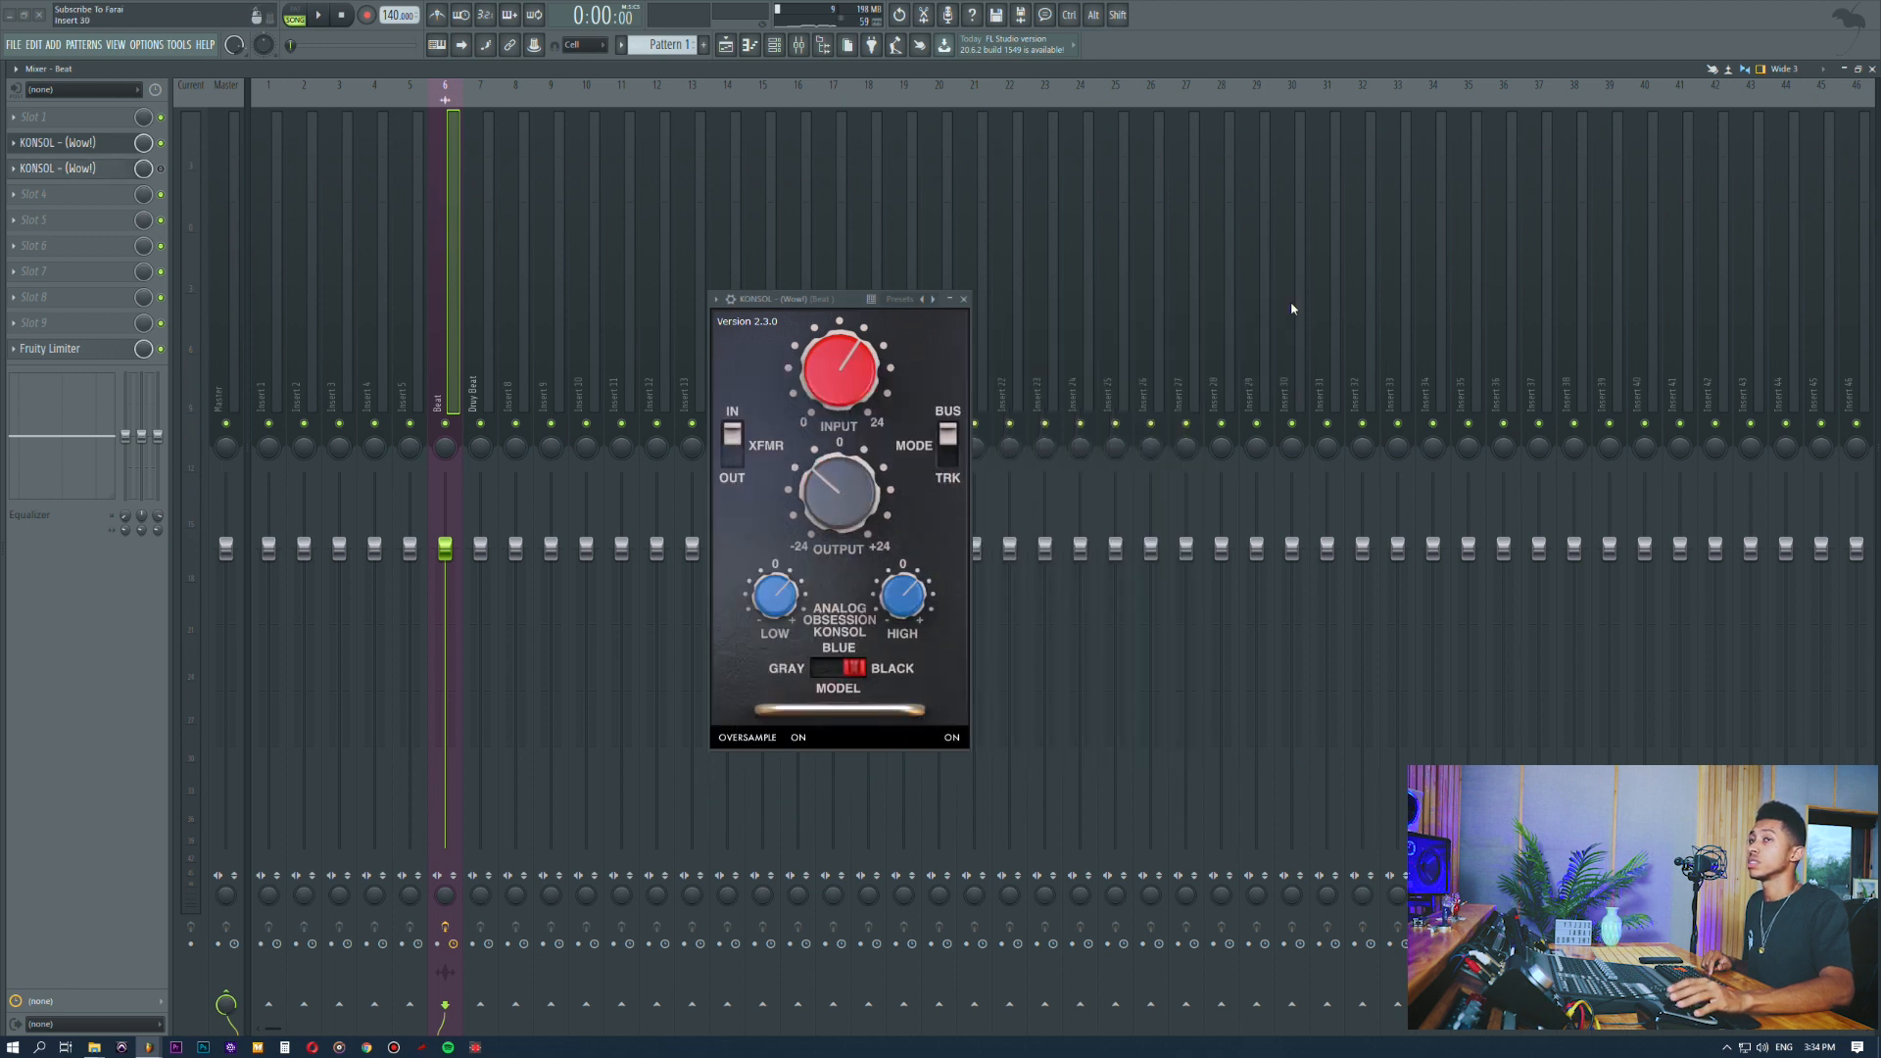
{"action": "left_click_drag", "start_coordinate": [956, 300], "coordinate": [1084, 292]}
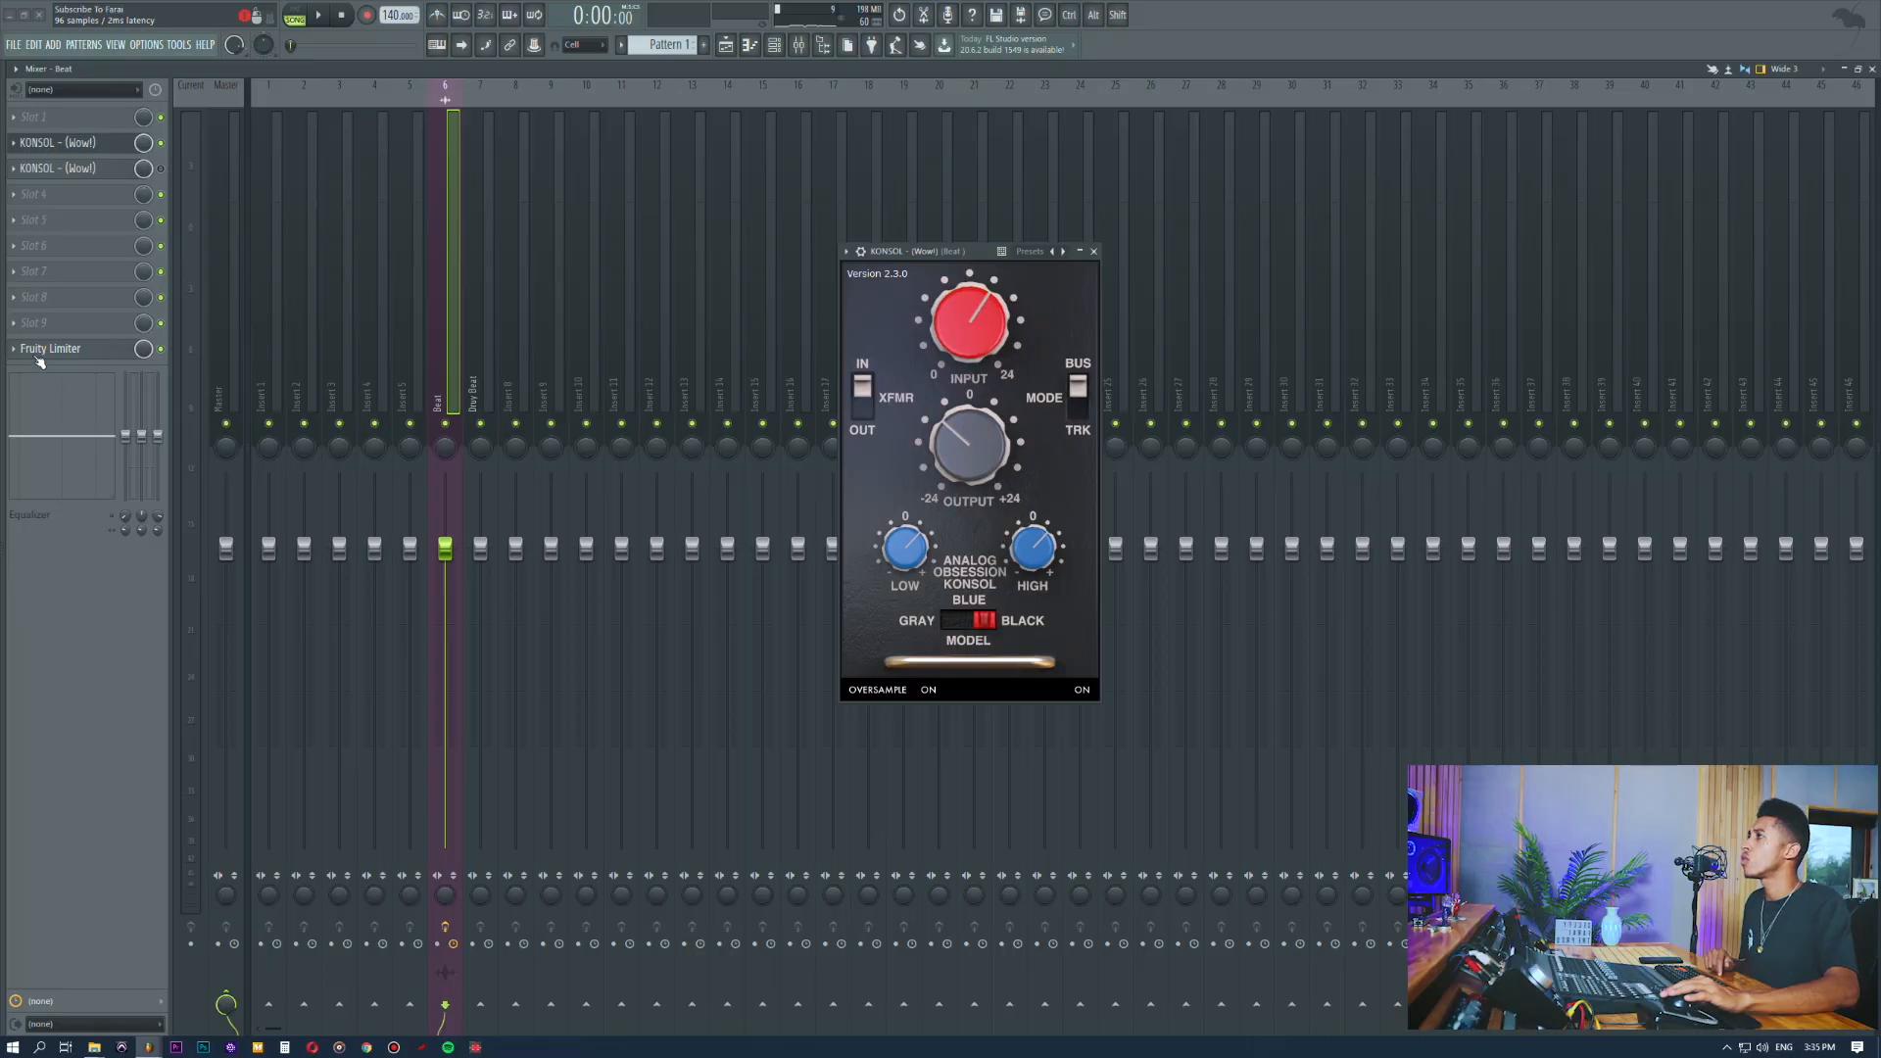
Step: Open the Fruity Limiter beside KONSOL and play the beat briefly to examine its level display
{"action": "left_click", "coordinate": [37, 357]}
{"action": "left_click_drag", "start_coordinate": [826, 588], "coordinate": [1441, 629]}
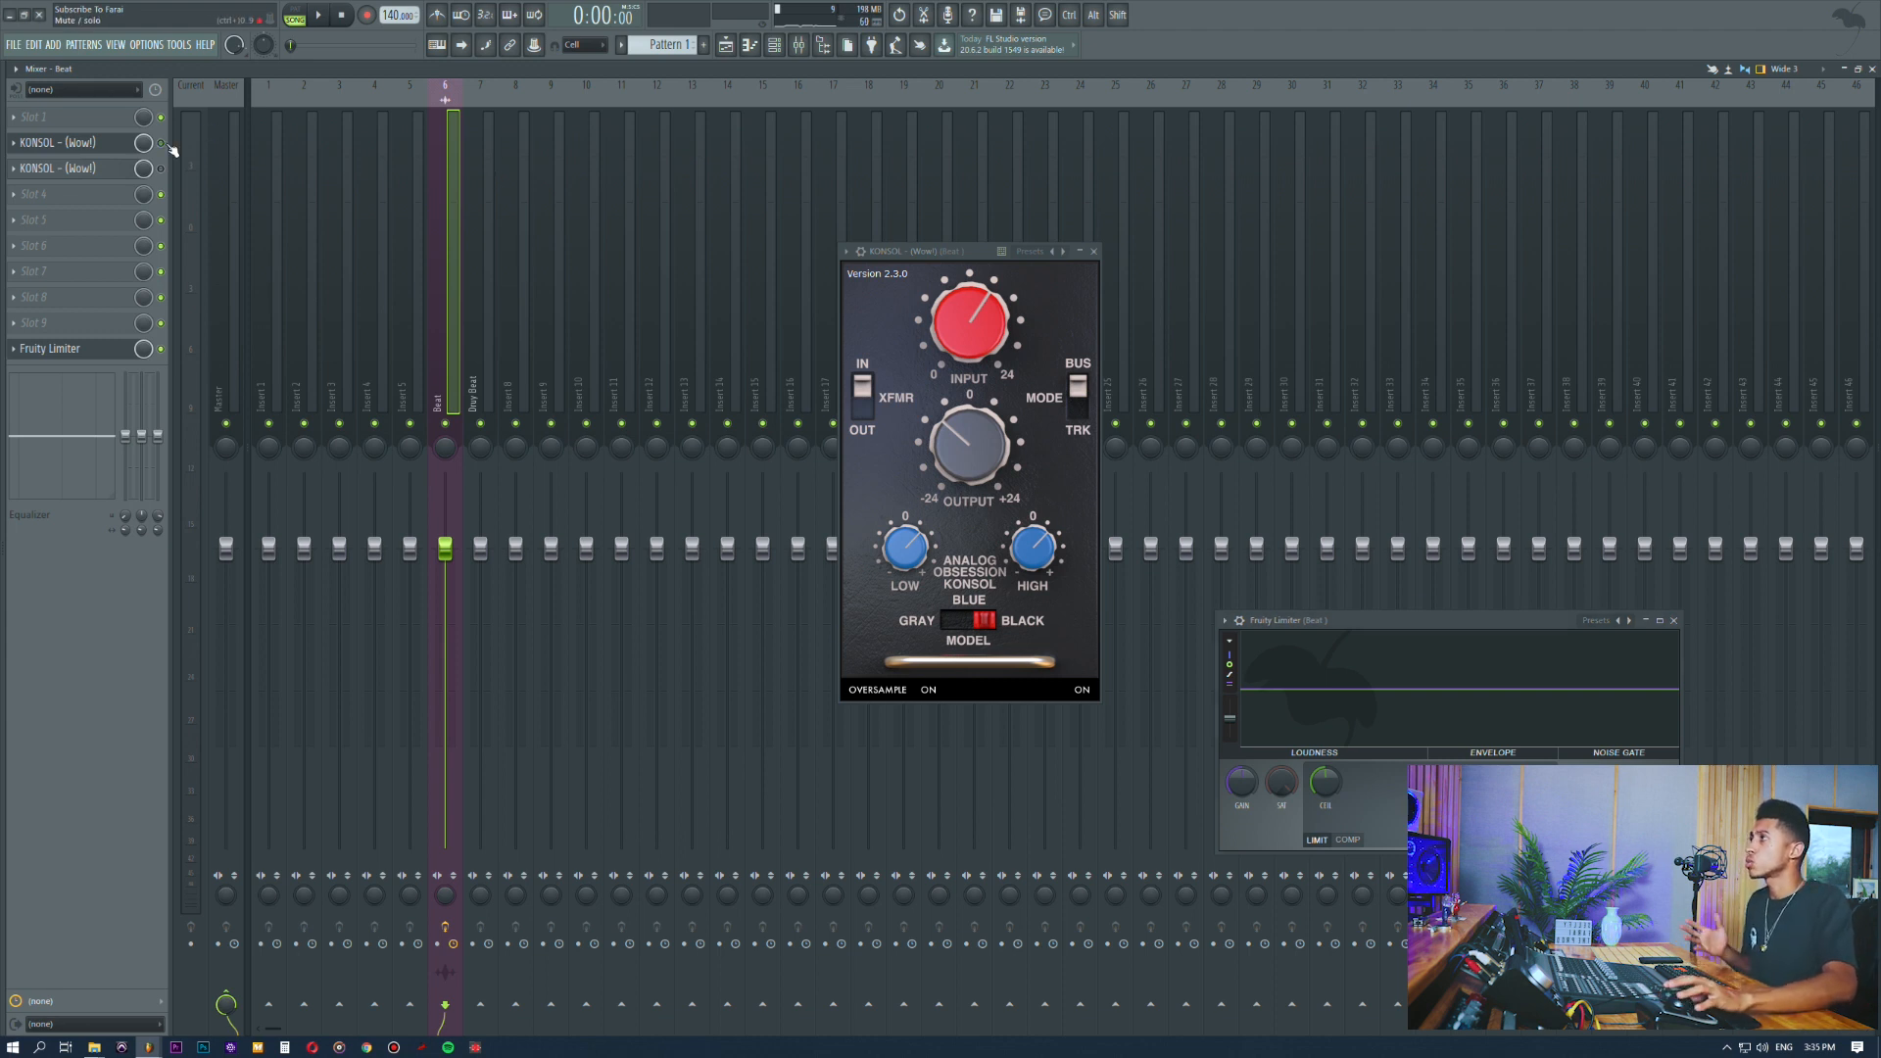
{"action": "key", "text": "space"}
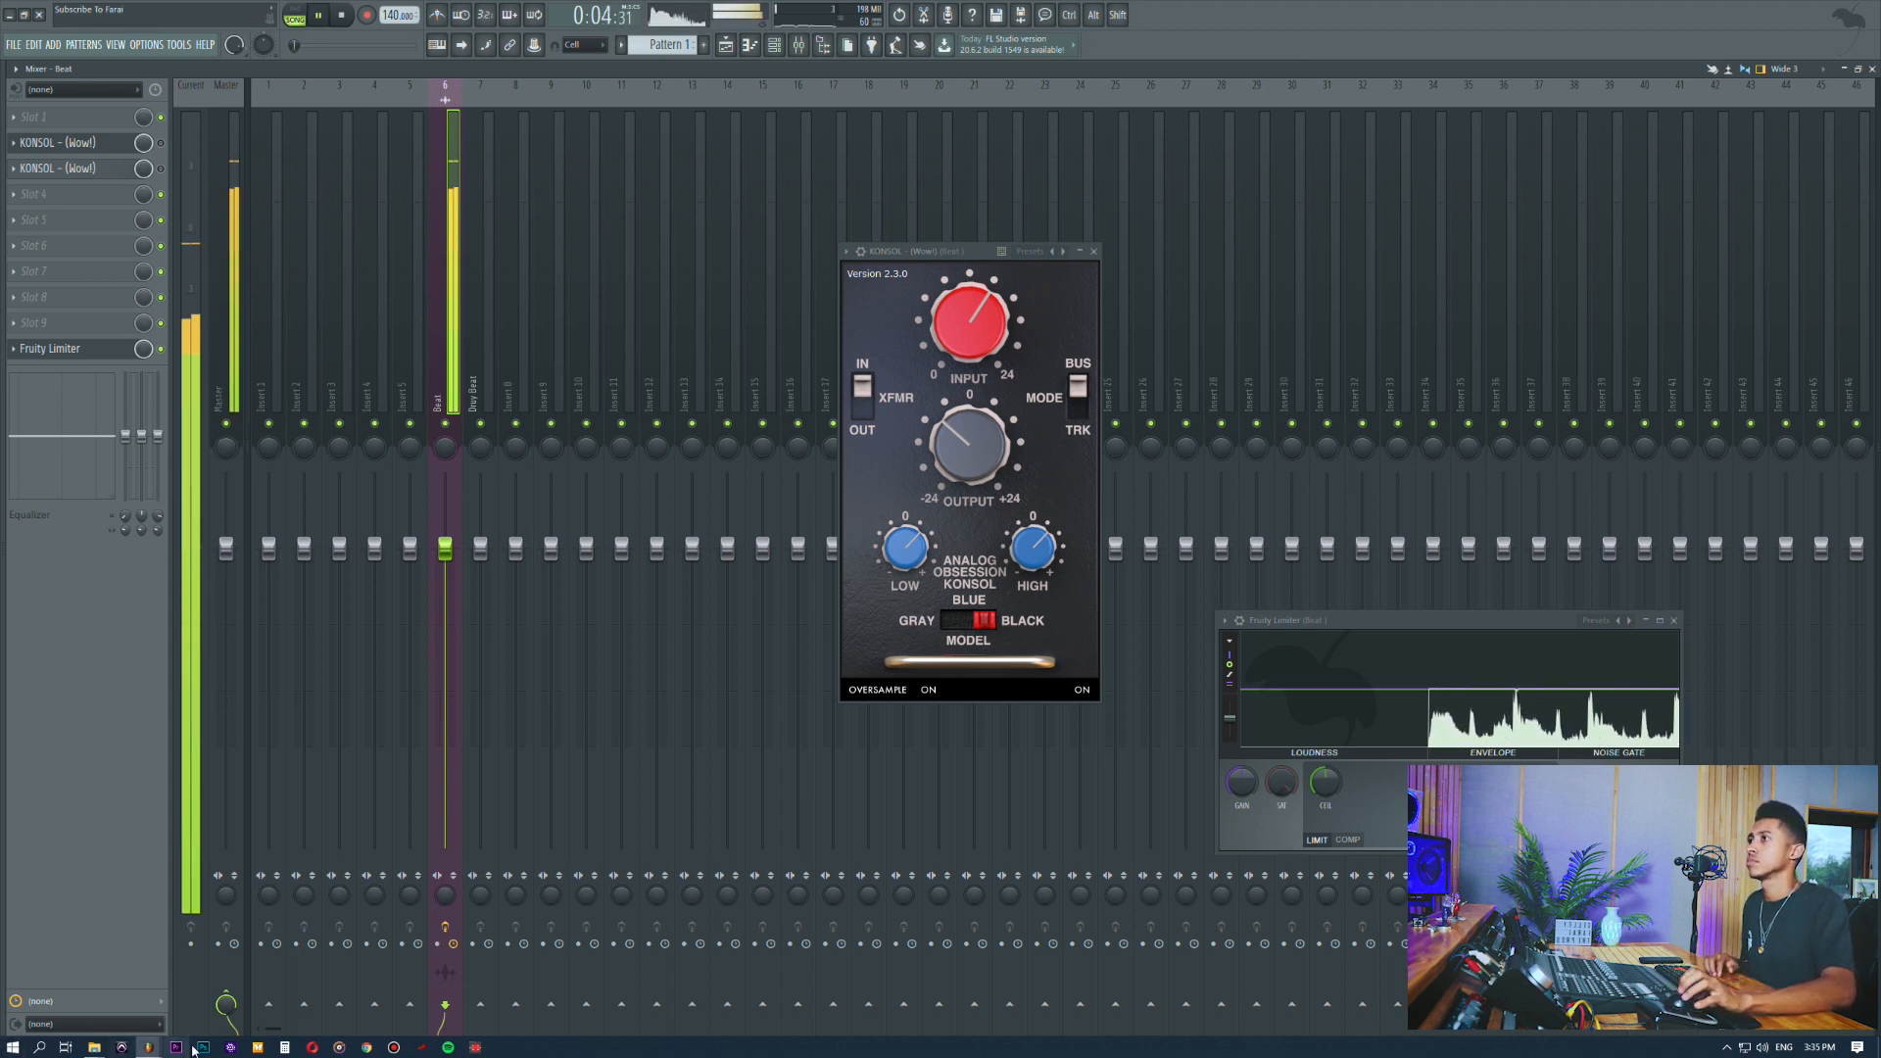
{"action": "key", "text": "space"}
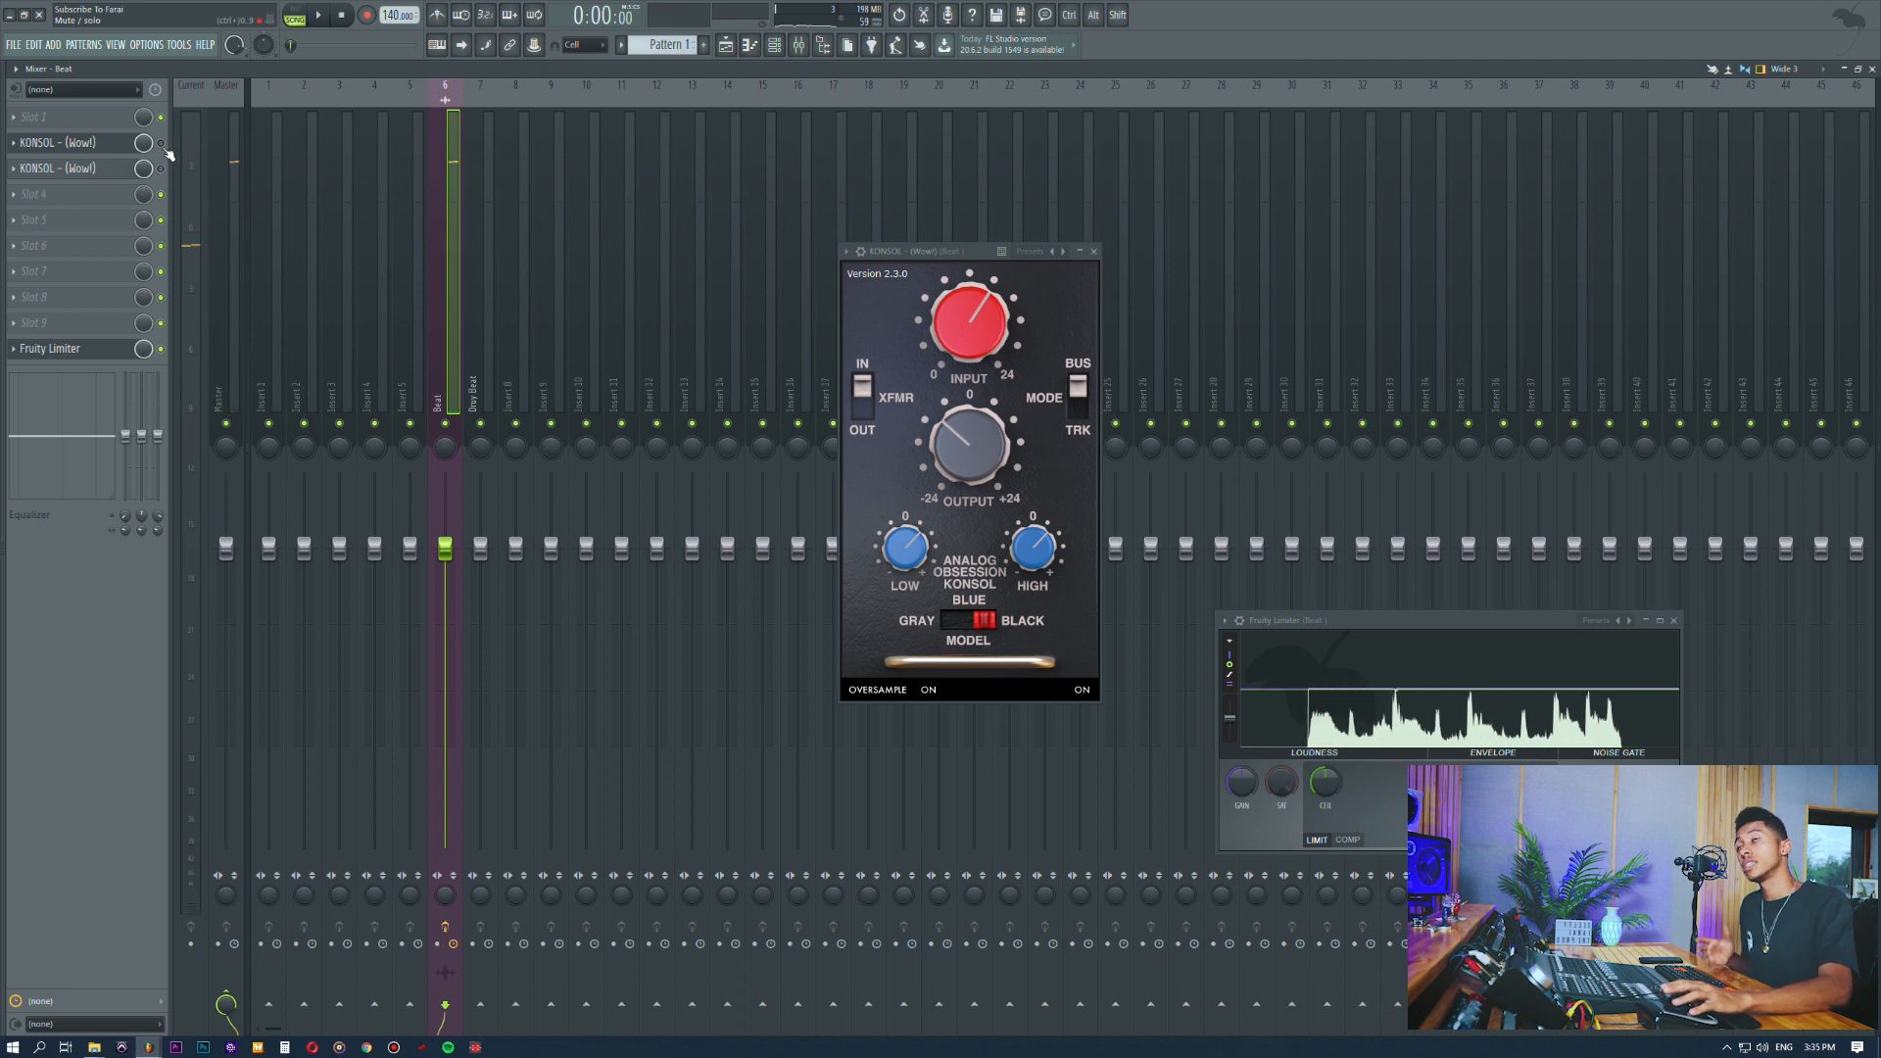
Step: Raise the KONSOL input gain further while playing the beat, nudge its window, and stop playback
{"action": "key", "text": "space"}
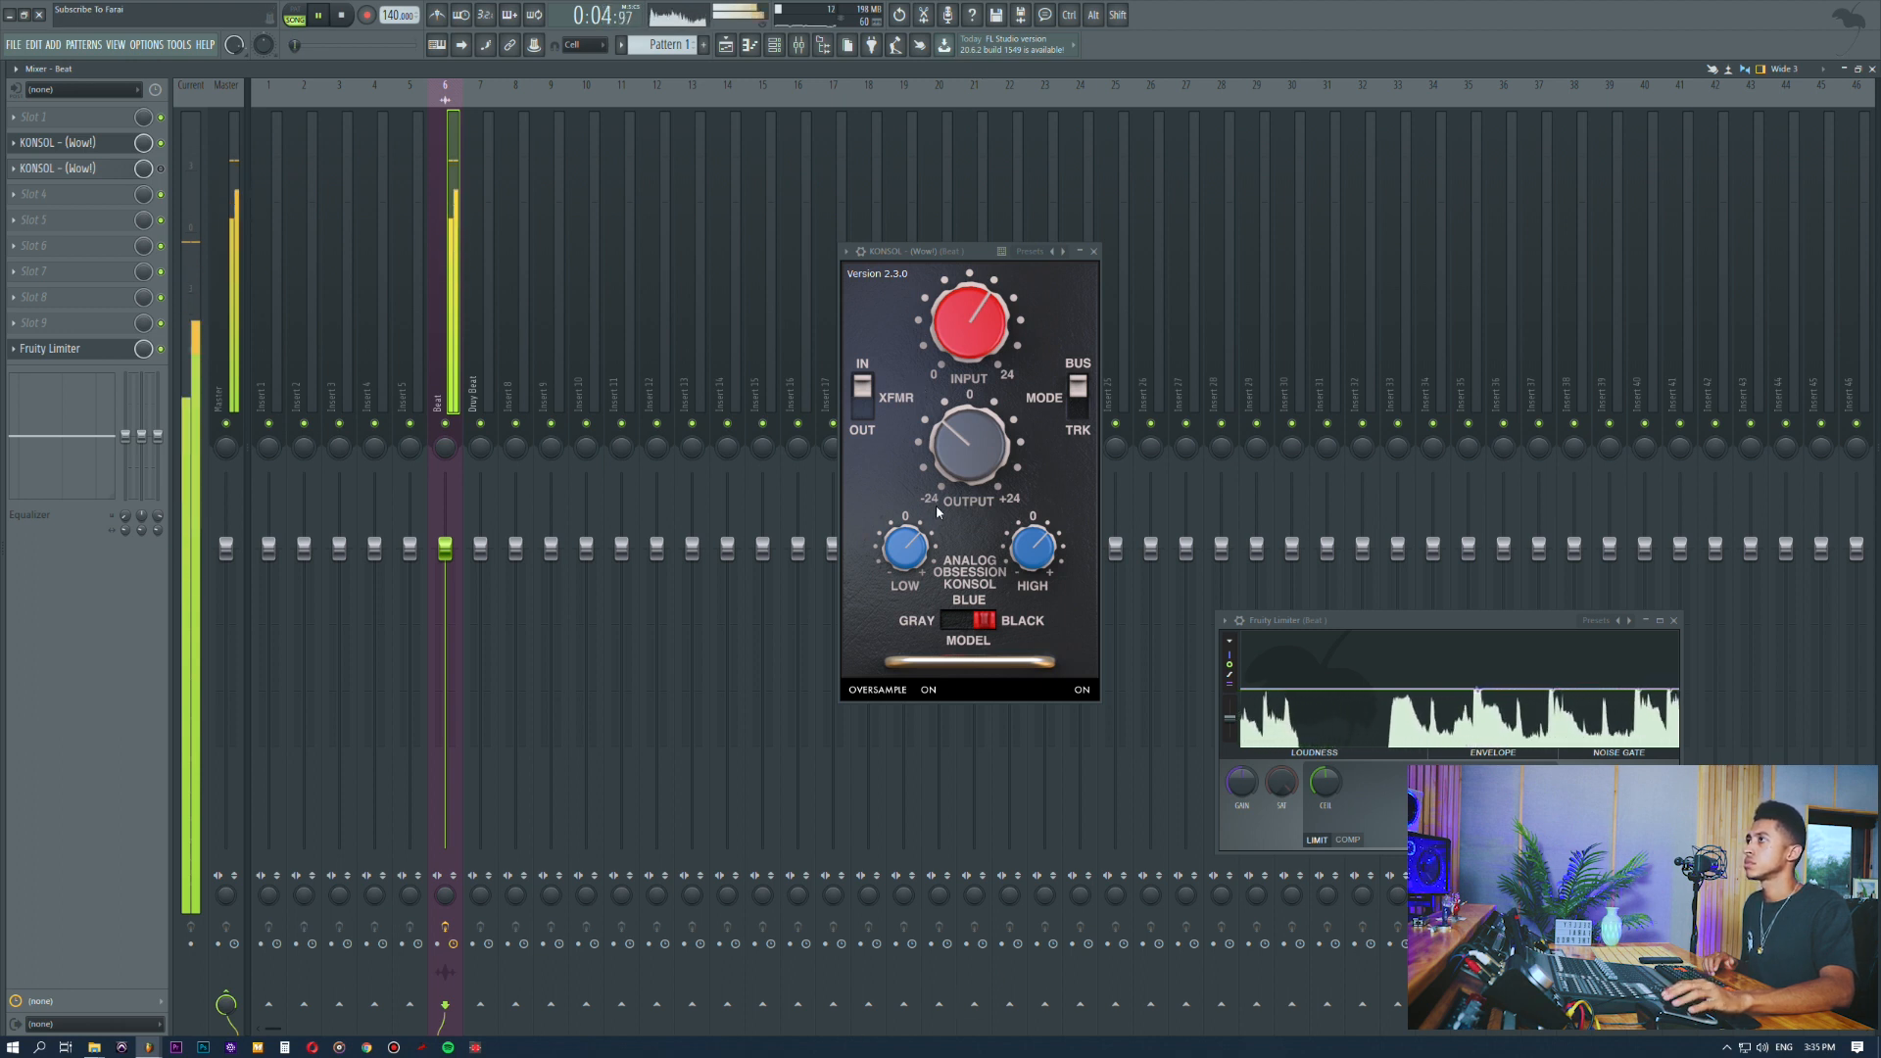
{"action": "left_click_drag", "start_coordinate": [960, 298], "coordinate": [952, 279]}
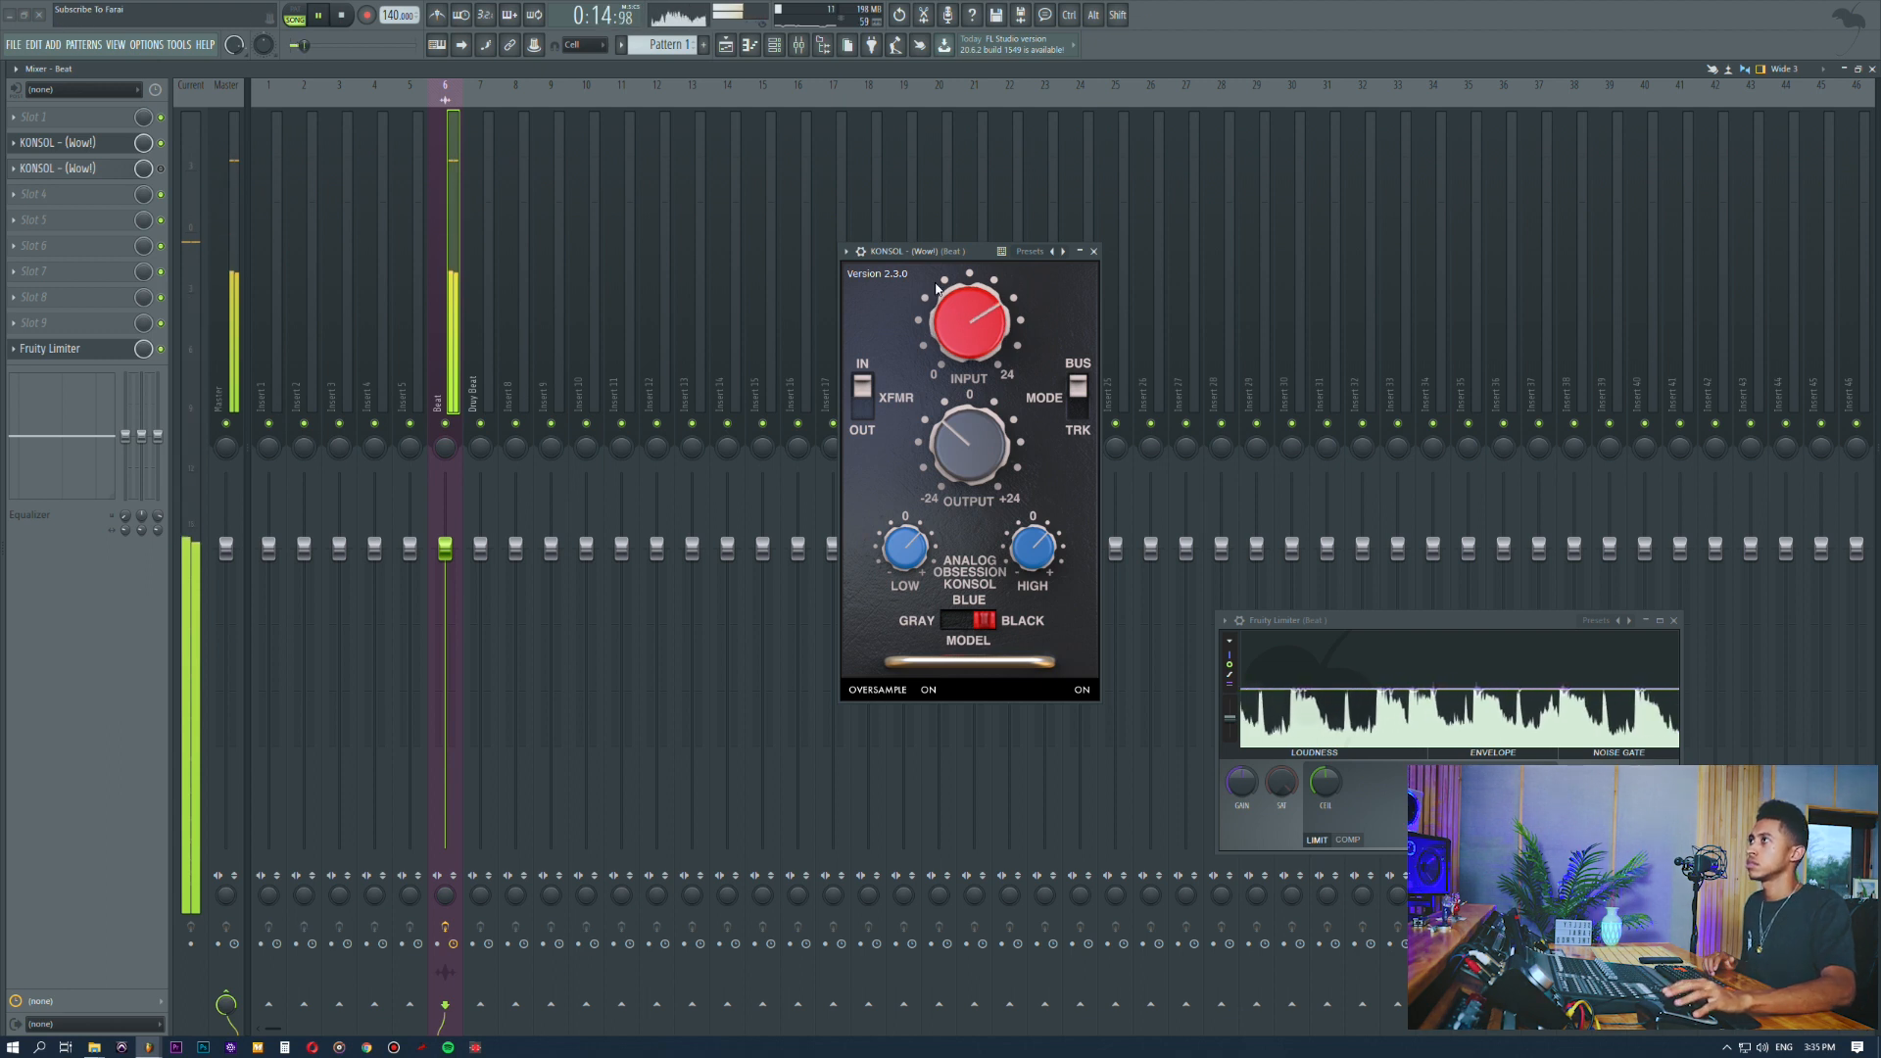
{"action": "left_click_drag", "start_coordinate": [935, 256], "coordinate": [933, 253]}
{"action": "key", "text": "space"}
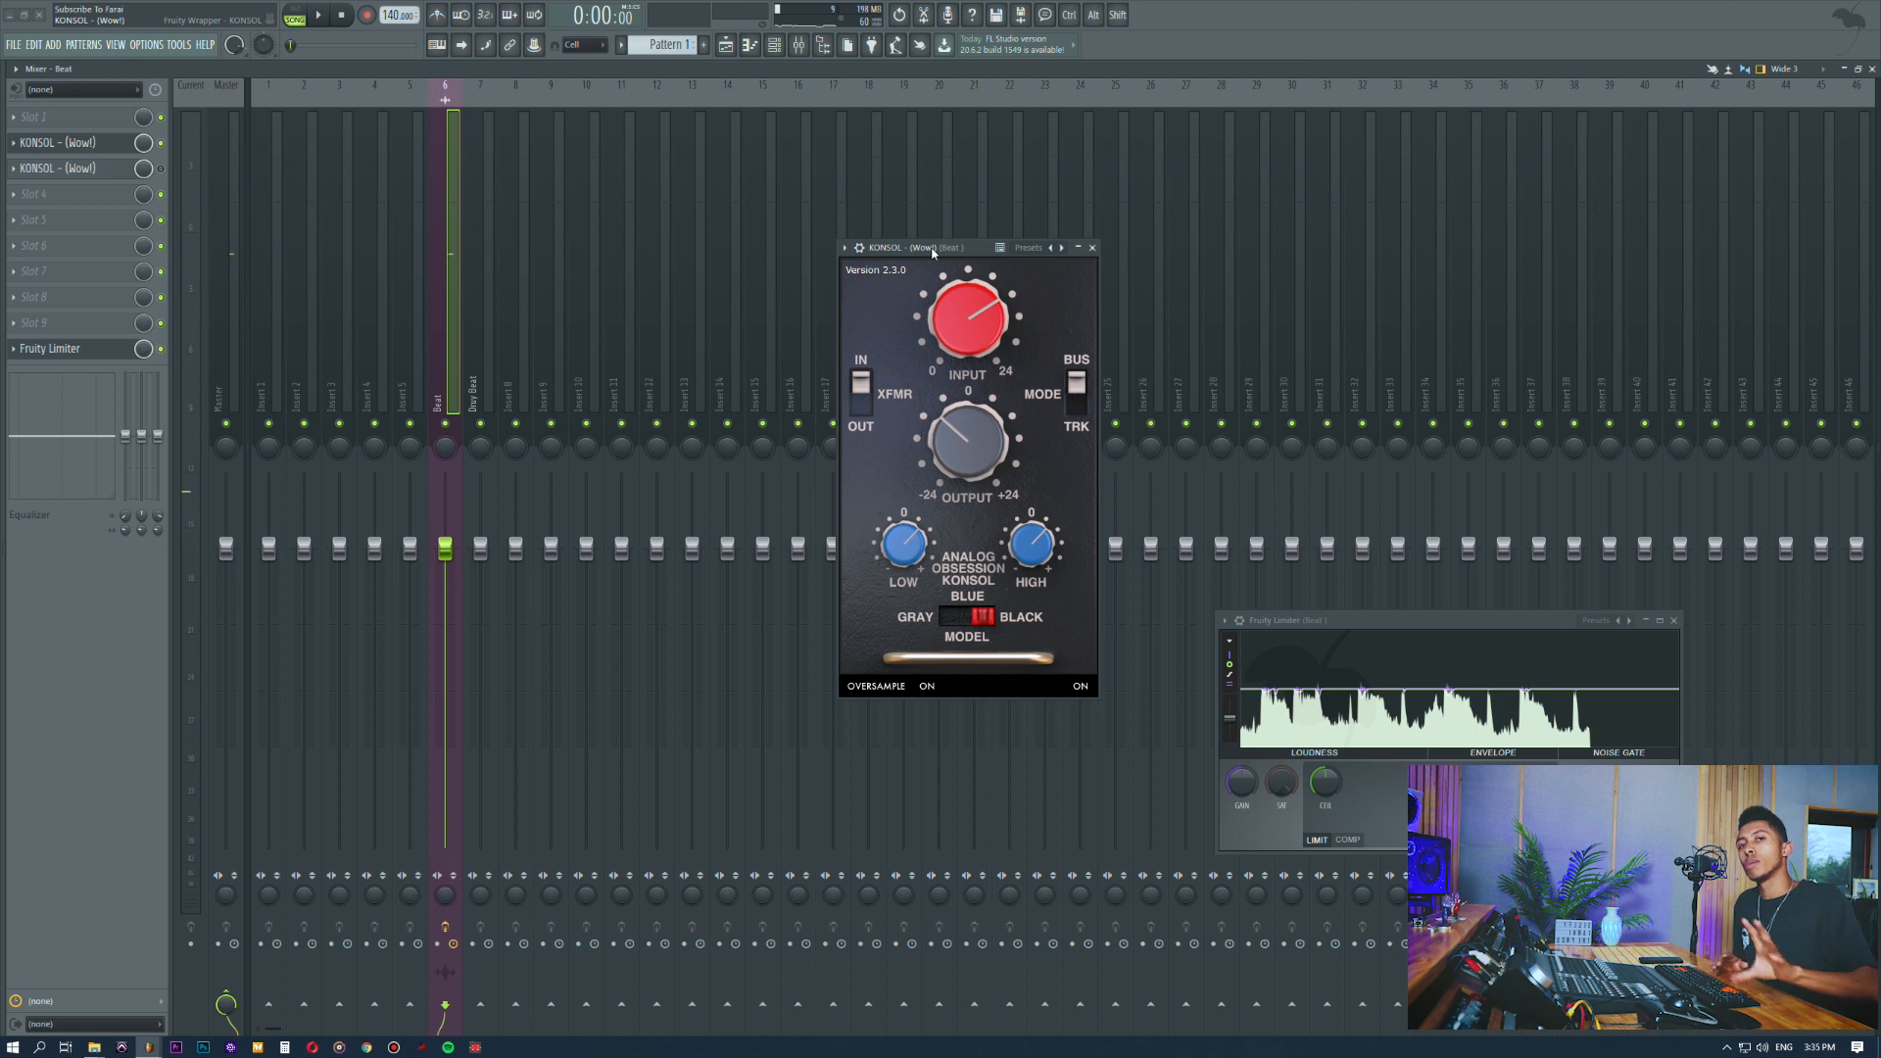
Step: Enlarge the Fruity Limiter window slightly and position it beside KONSOL
{"action": "left_click_drag", "start_coordinate": [1439, 621], "coordinate": [1375, 426]}
{"action": "left_click", "coordinate": [1597, 425]}
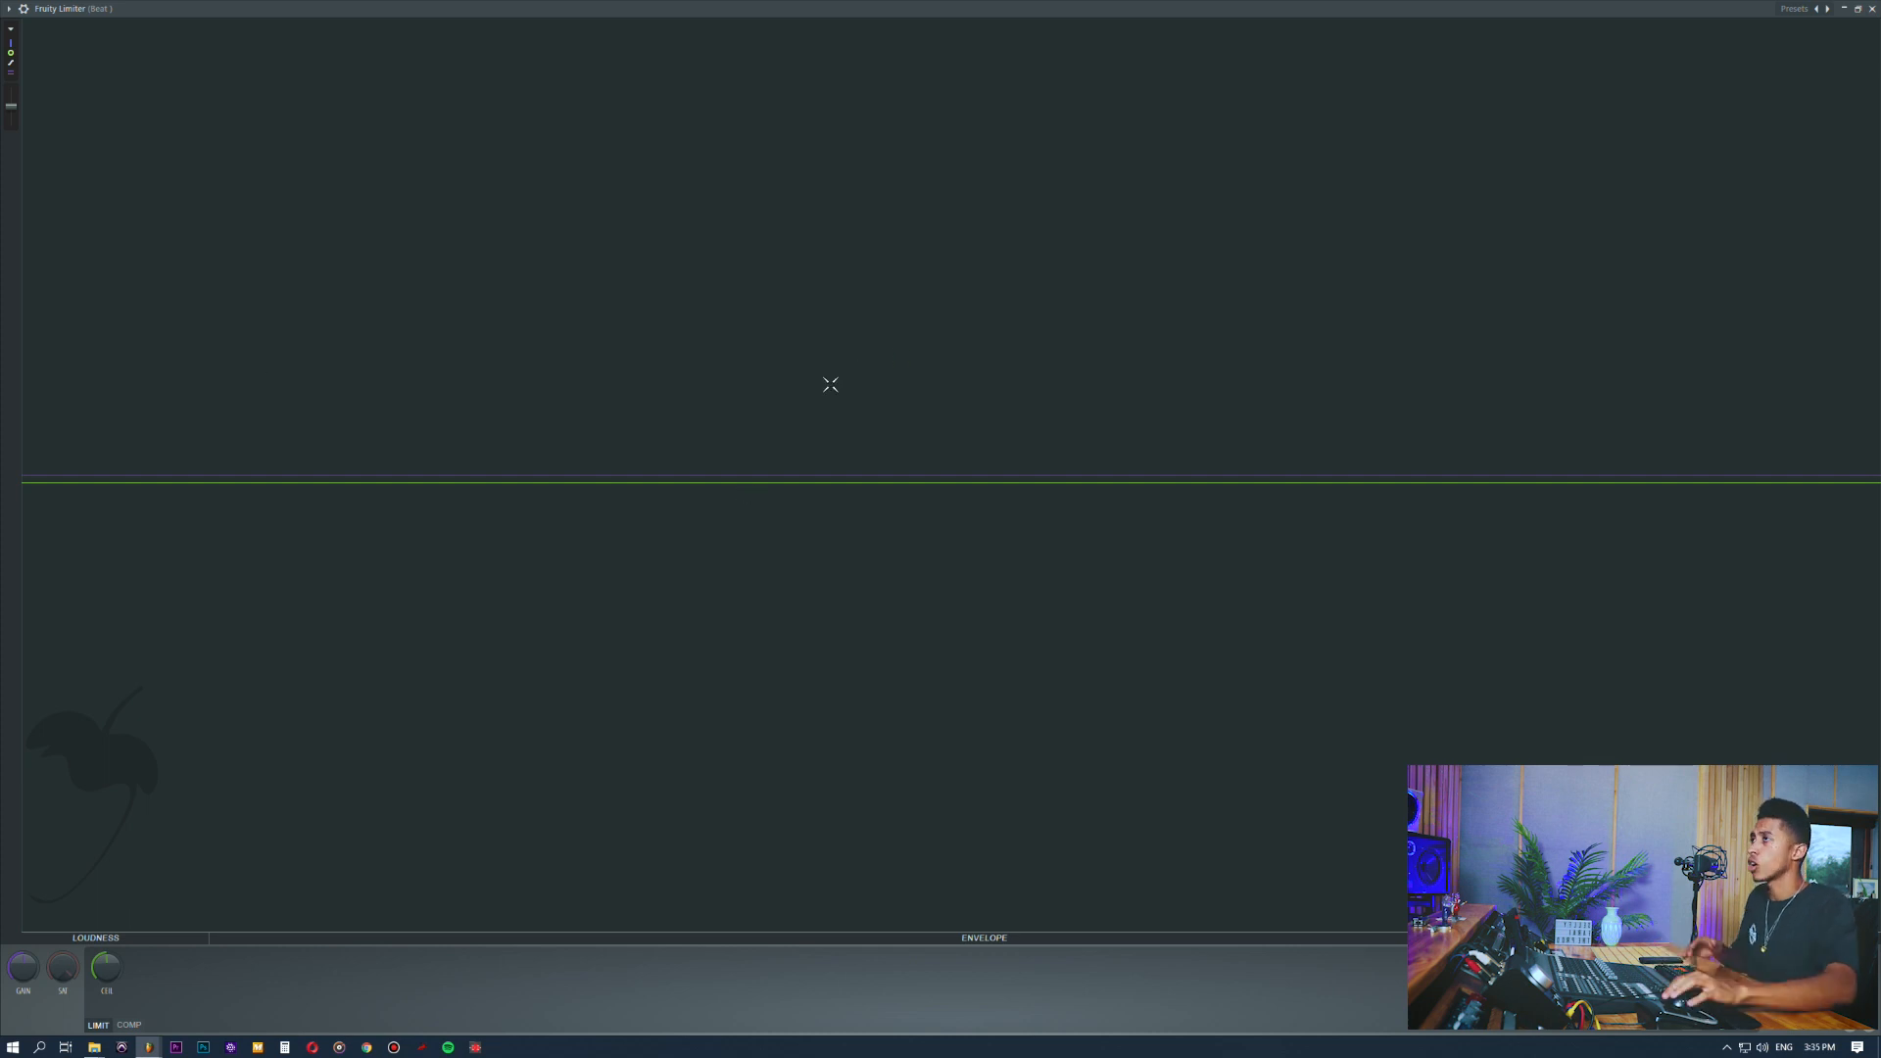
{"action": "left_click", "coordinate": [1858, 9]}
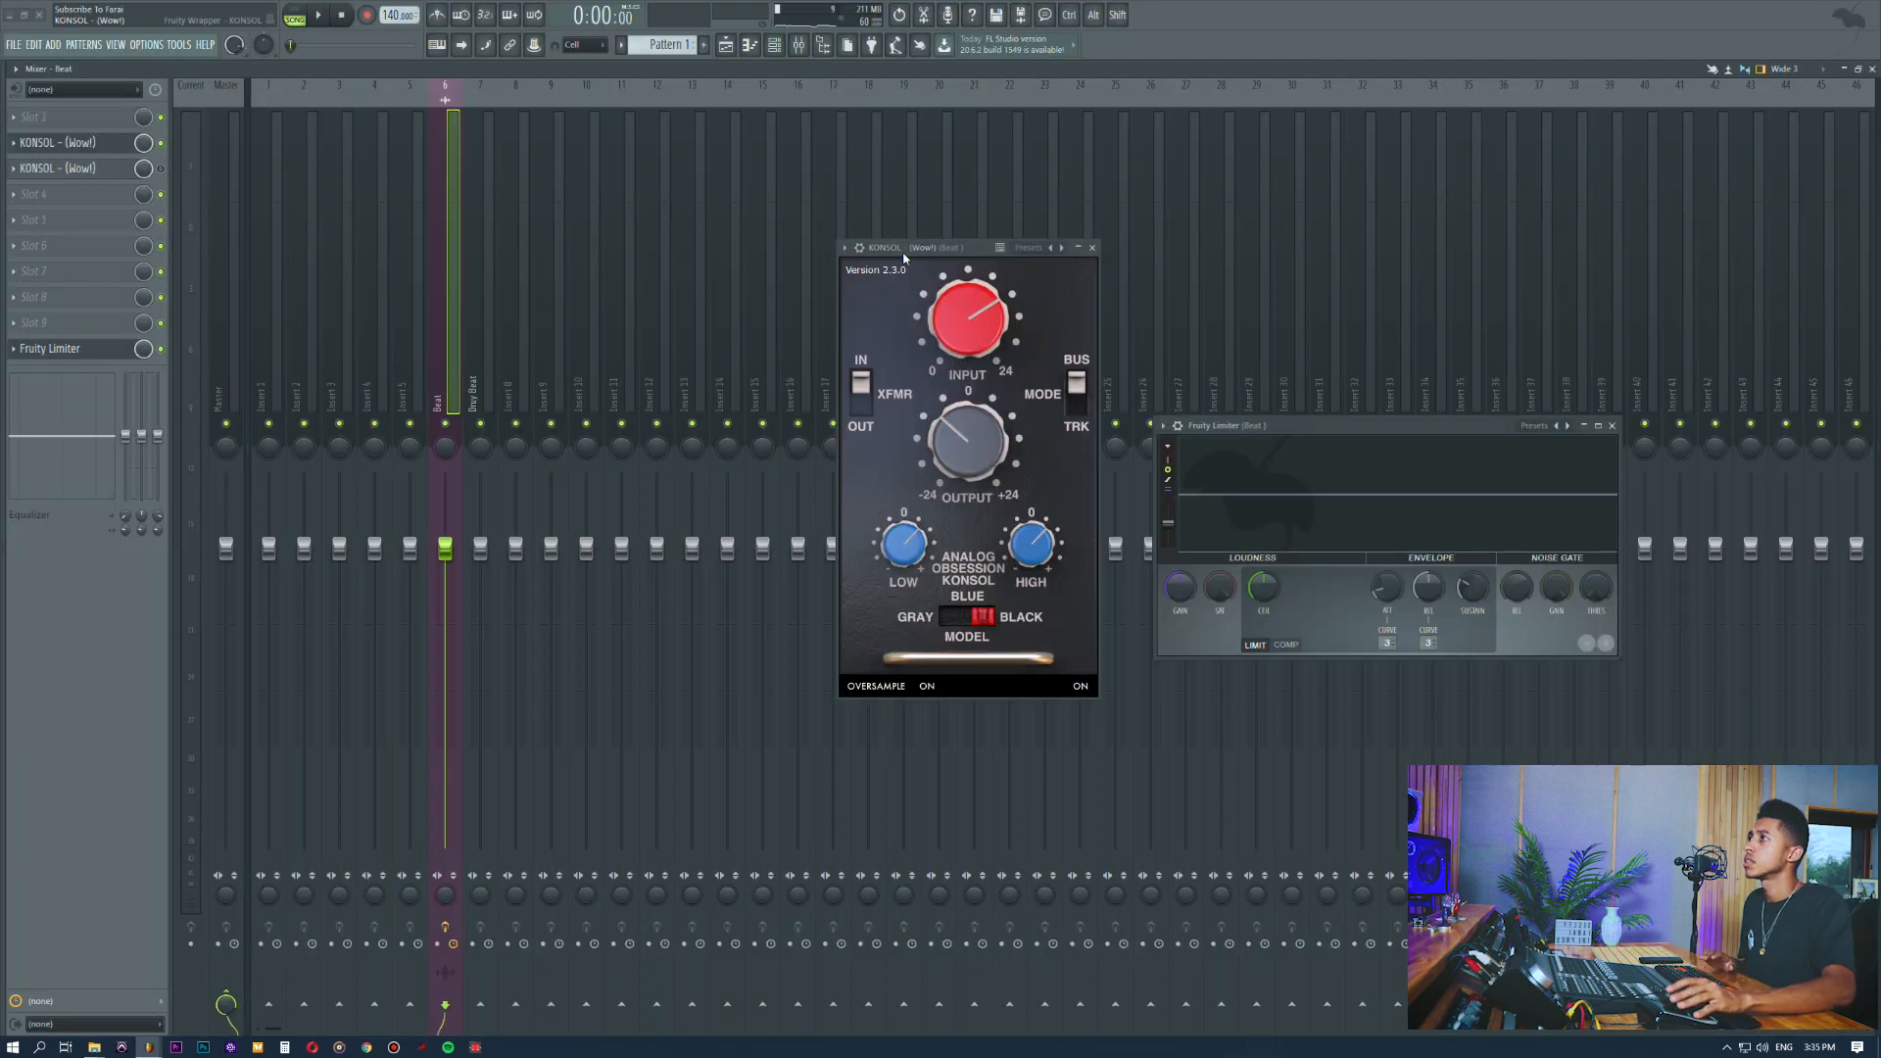
{"action": "left_click", "coordinate": [1603, 421]}
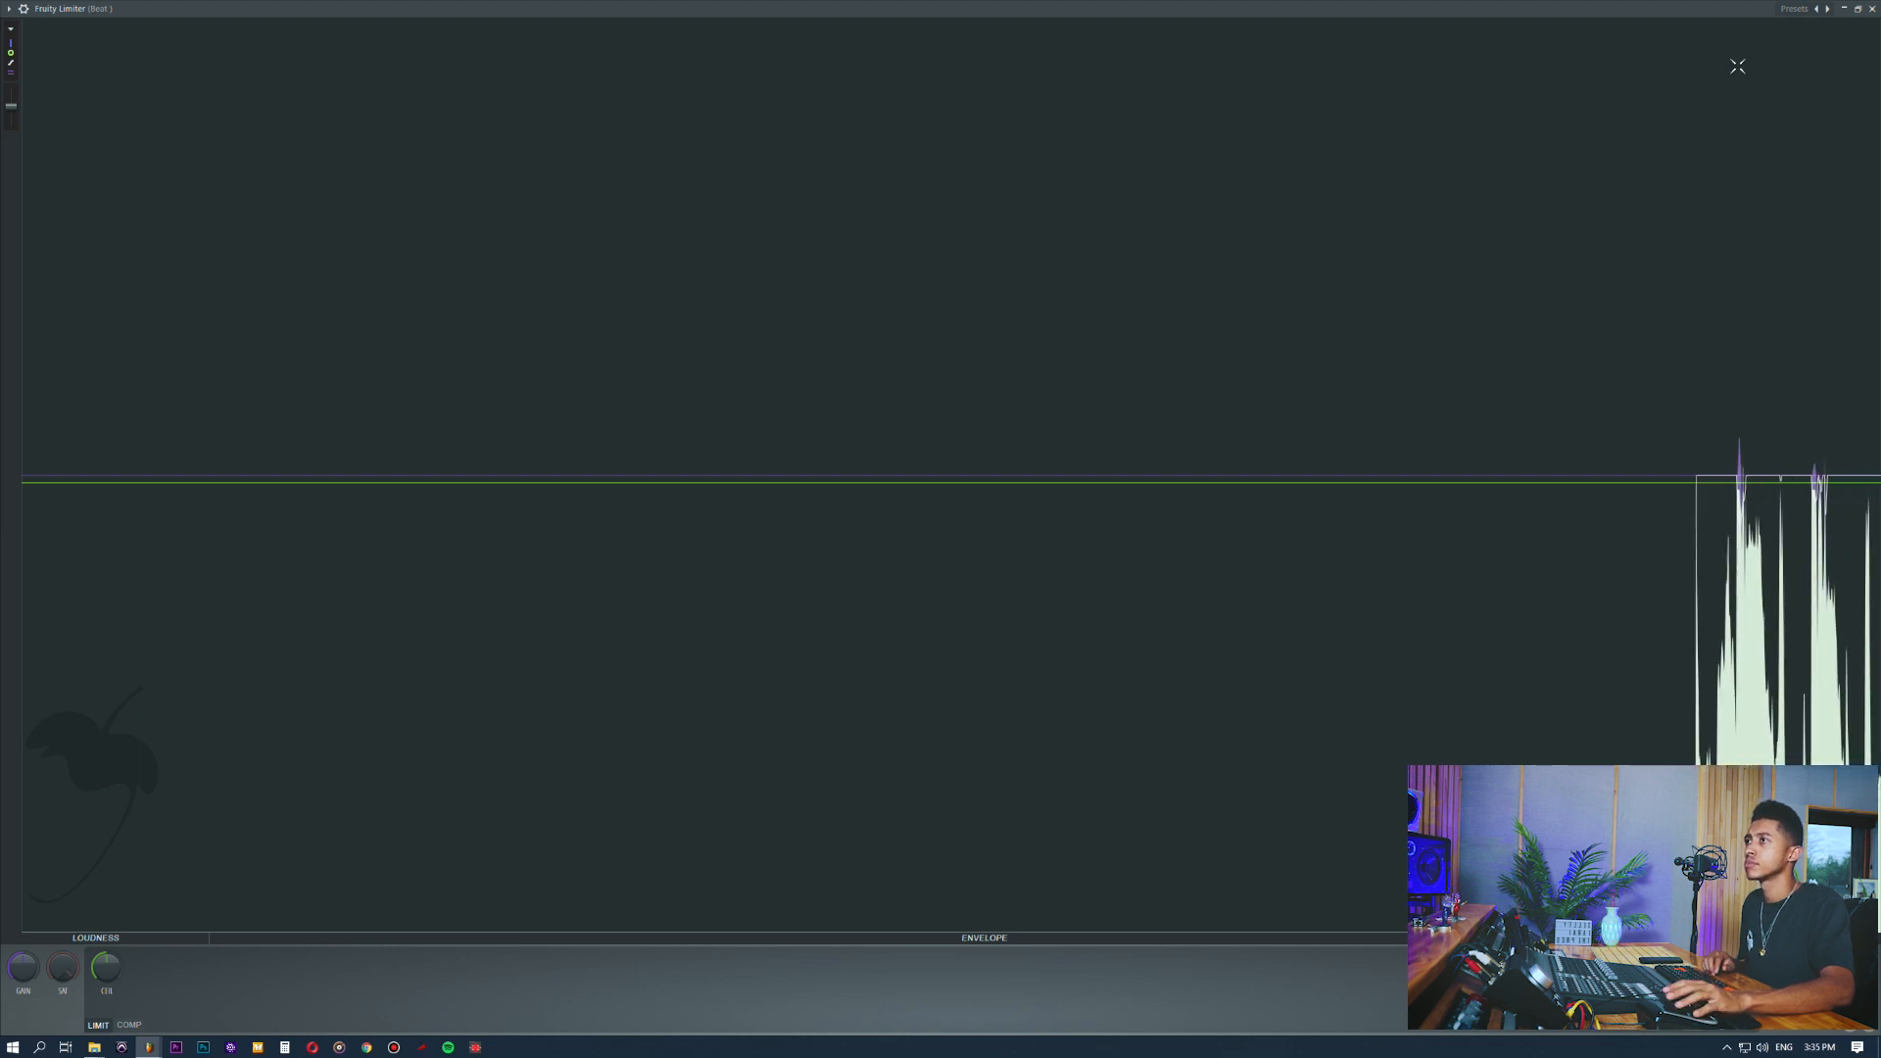
{"action": "left_click", "coordinate": [1858, 11]}
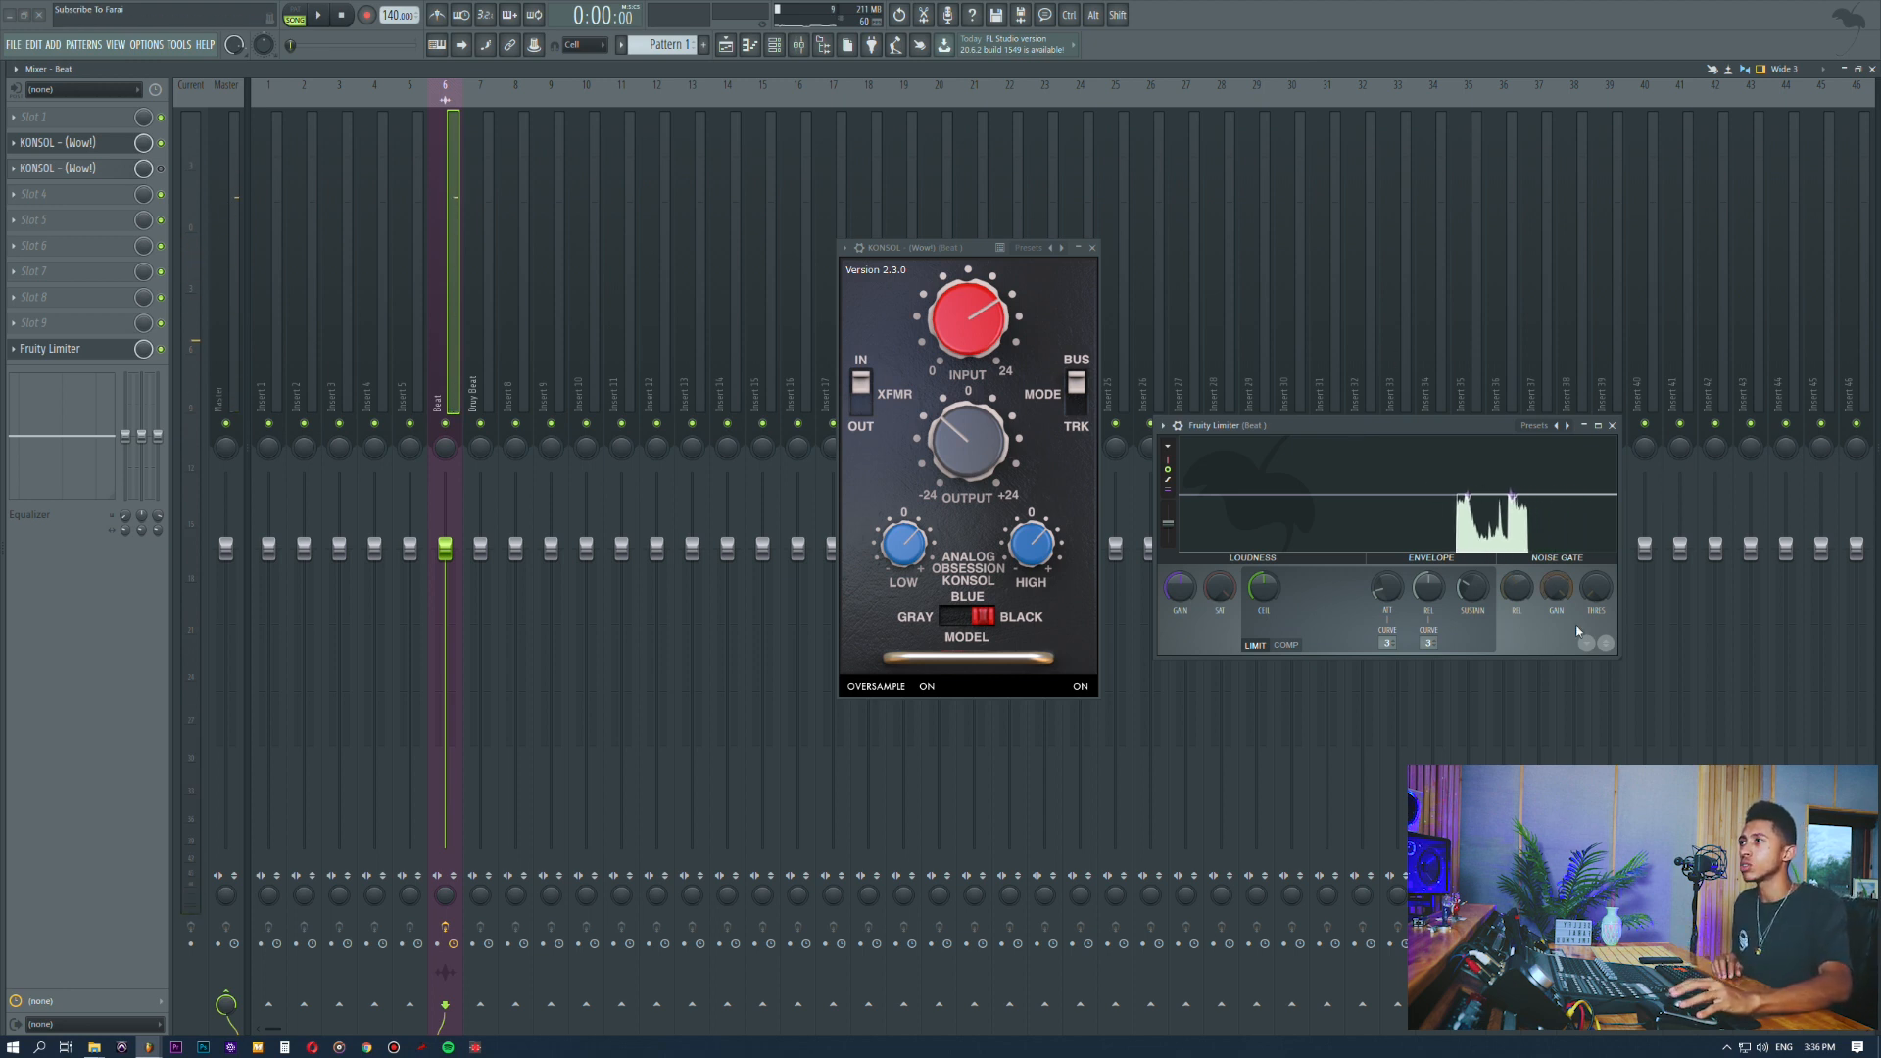
{"action": "left_click_drag", "start_coordinate": [1617, 655], "coordinate": [1679, 728]}
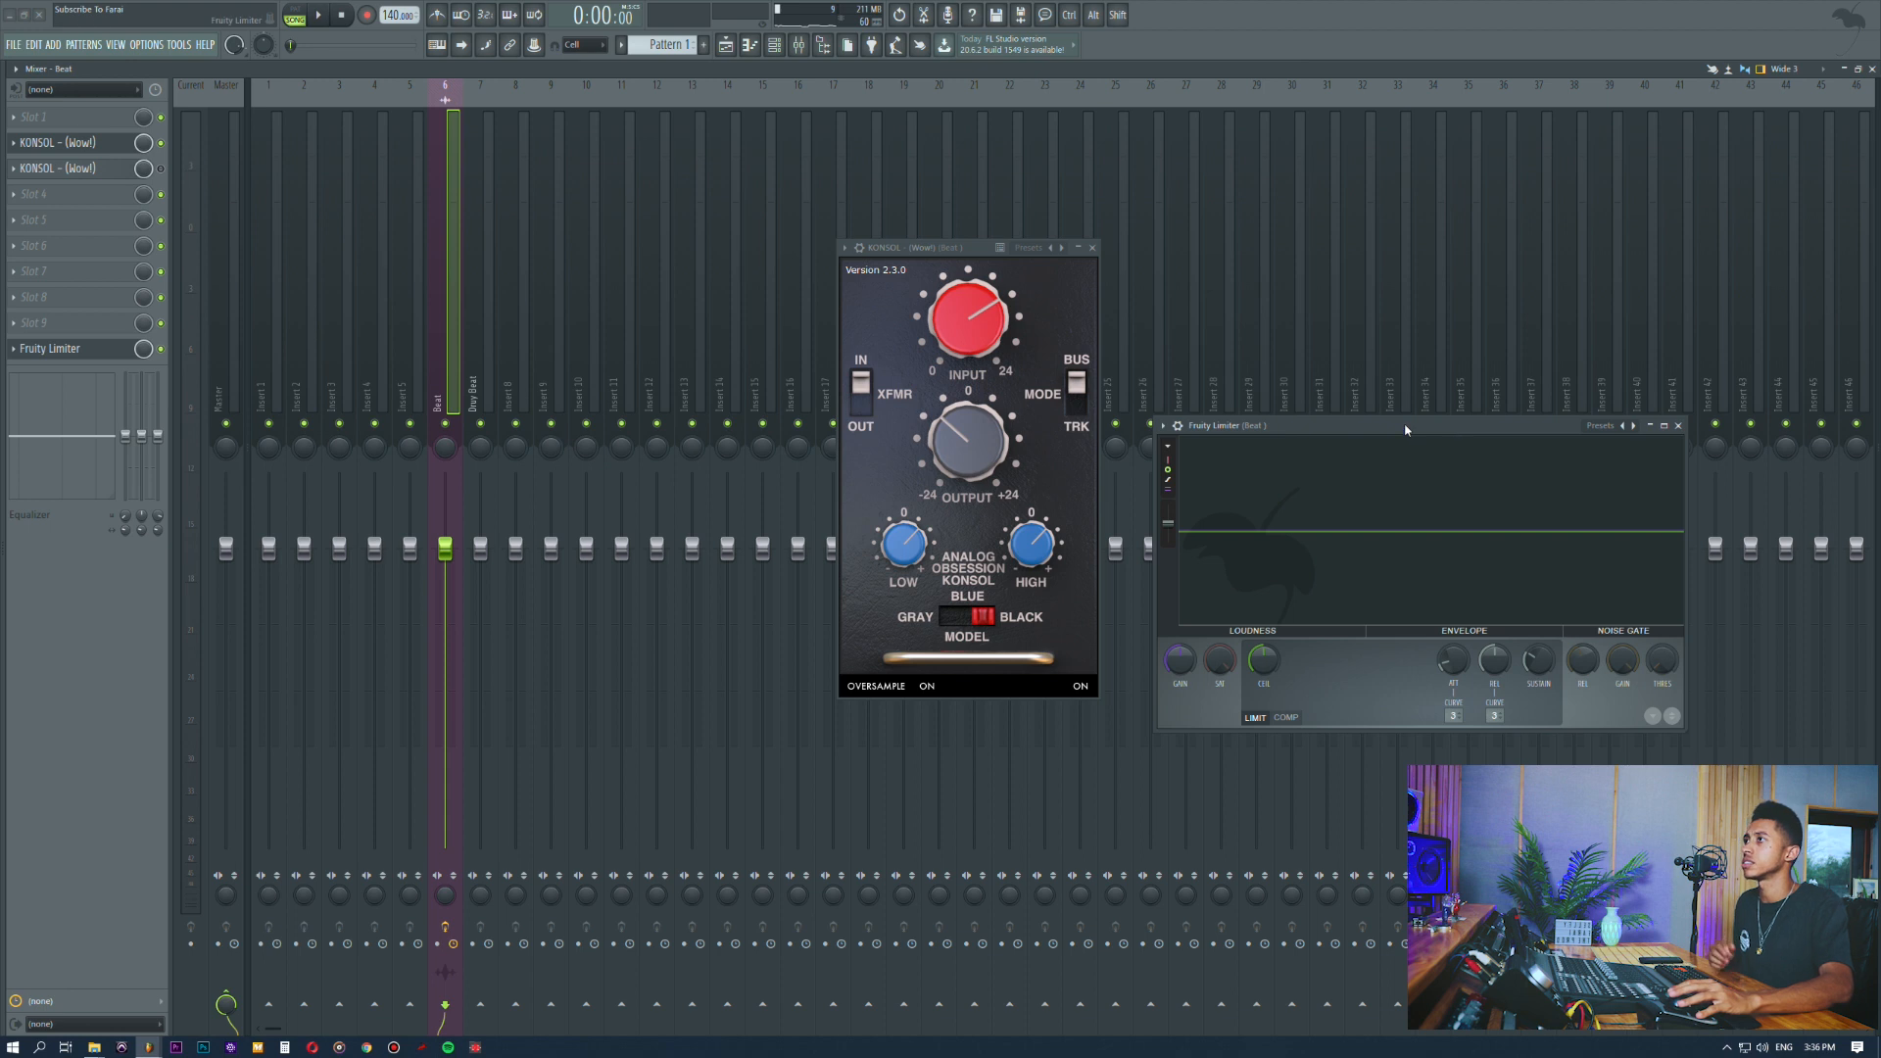
{"action": "left_click_drag", "start_coordinate": [1405, 429], "coordinate": [1442, 367]}
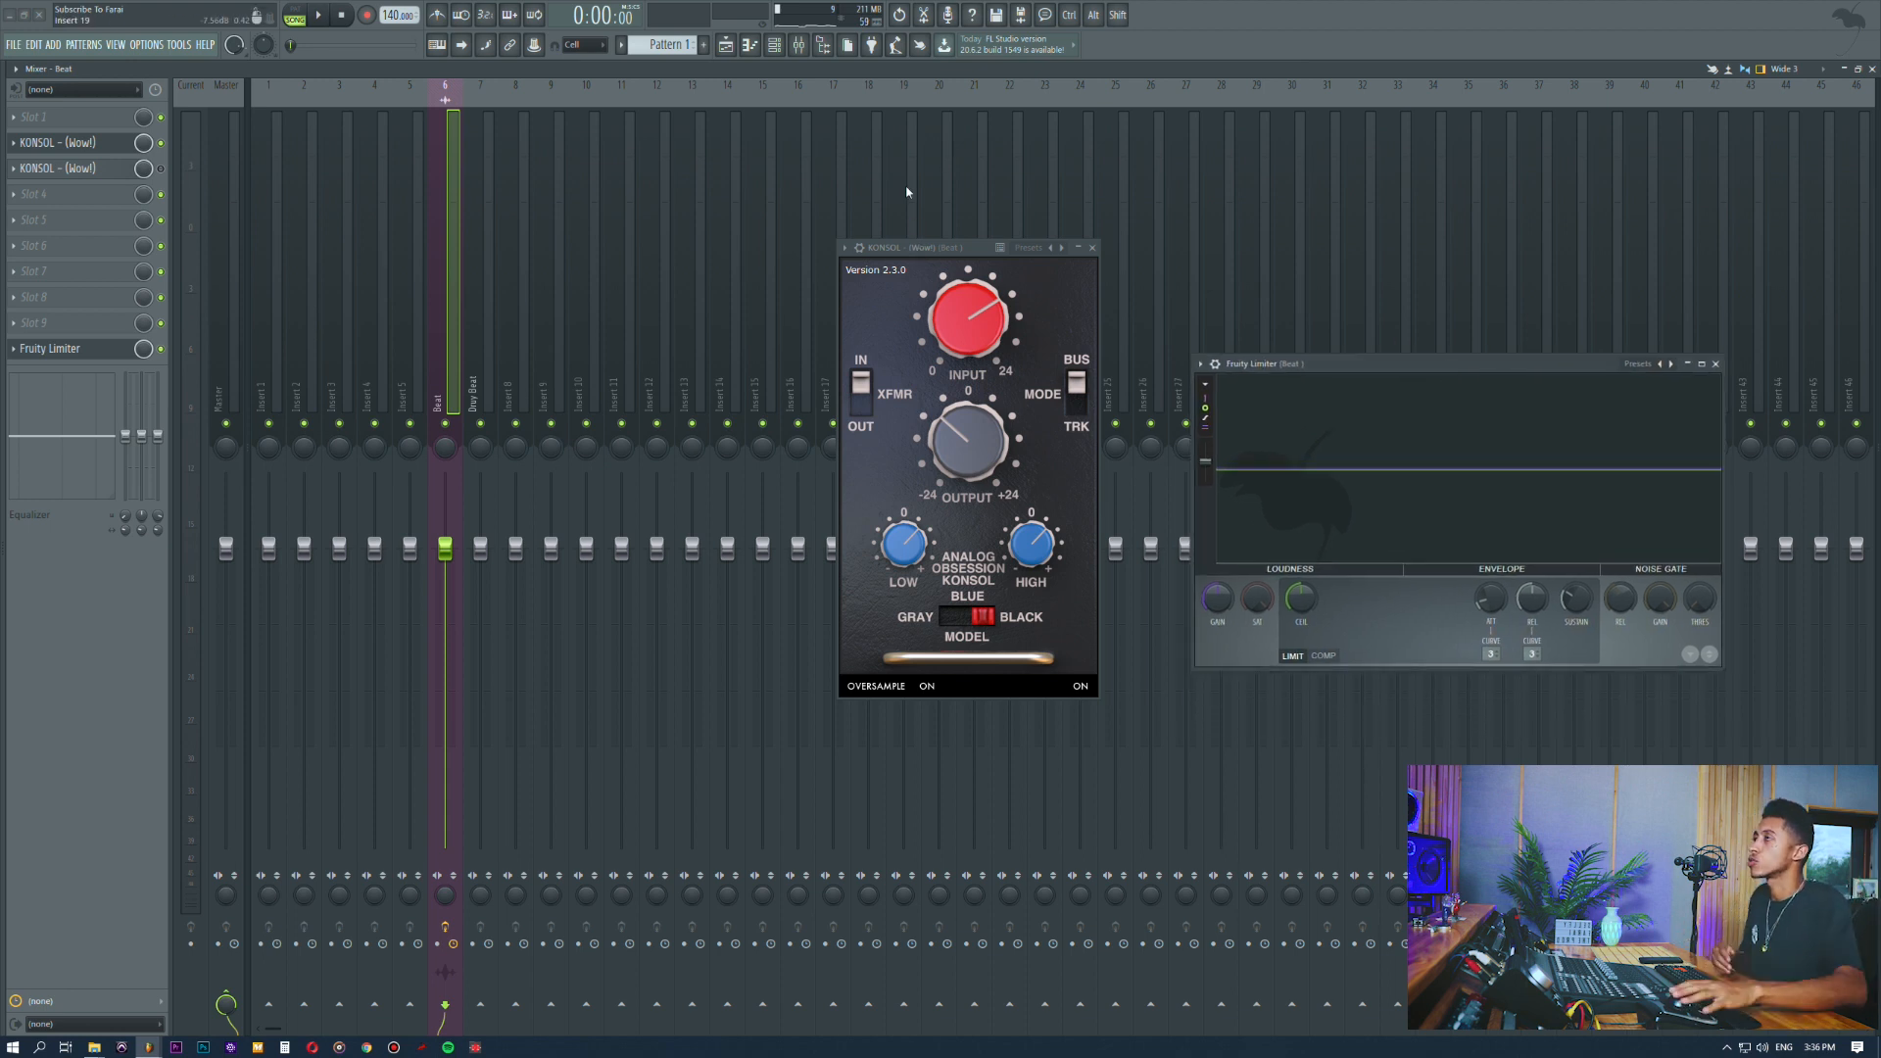
Step: Close the KONSOL window and load Patcher into slot 4 of the Beat track
{"action": "left_click", "coordinate": [75, 142]}
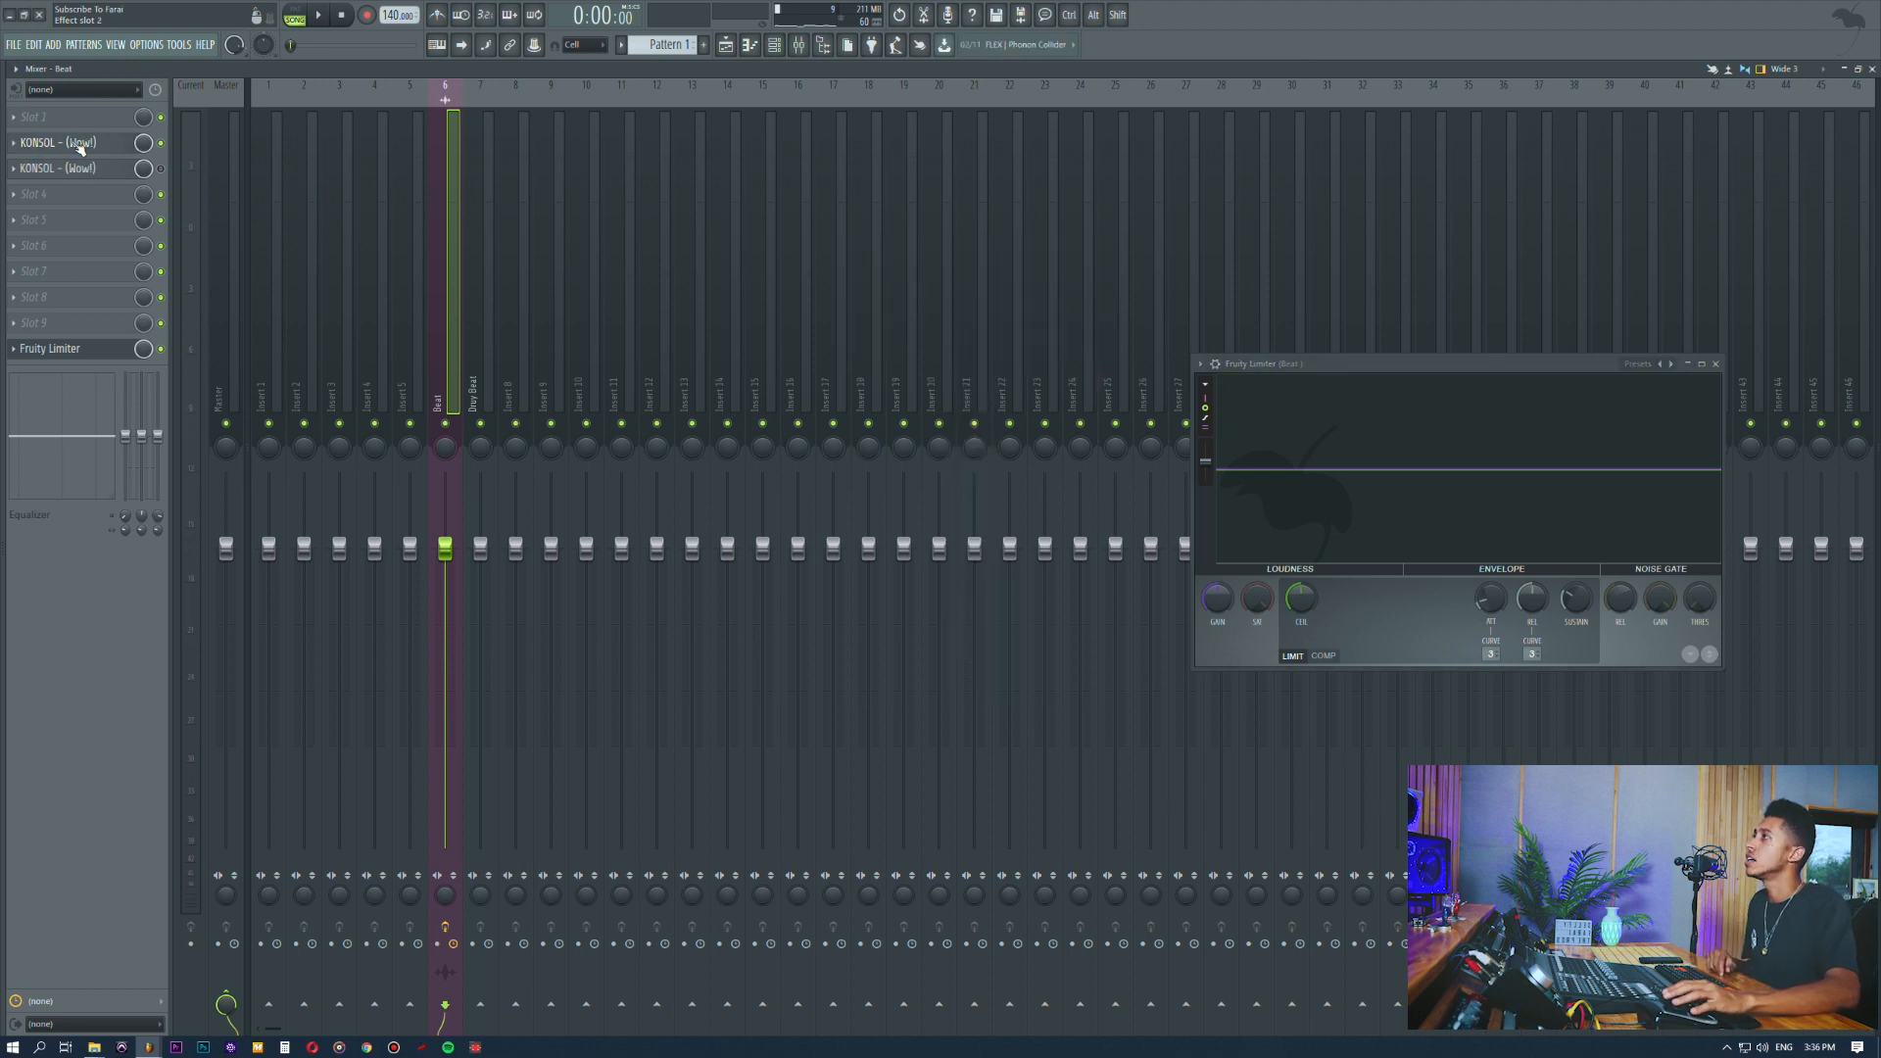
{"action": "left_click", "coordinate": [71, 209]}
{"action": "mouse_move", "coordinate": [255, 372]}
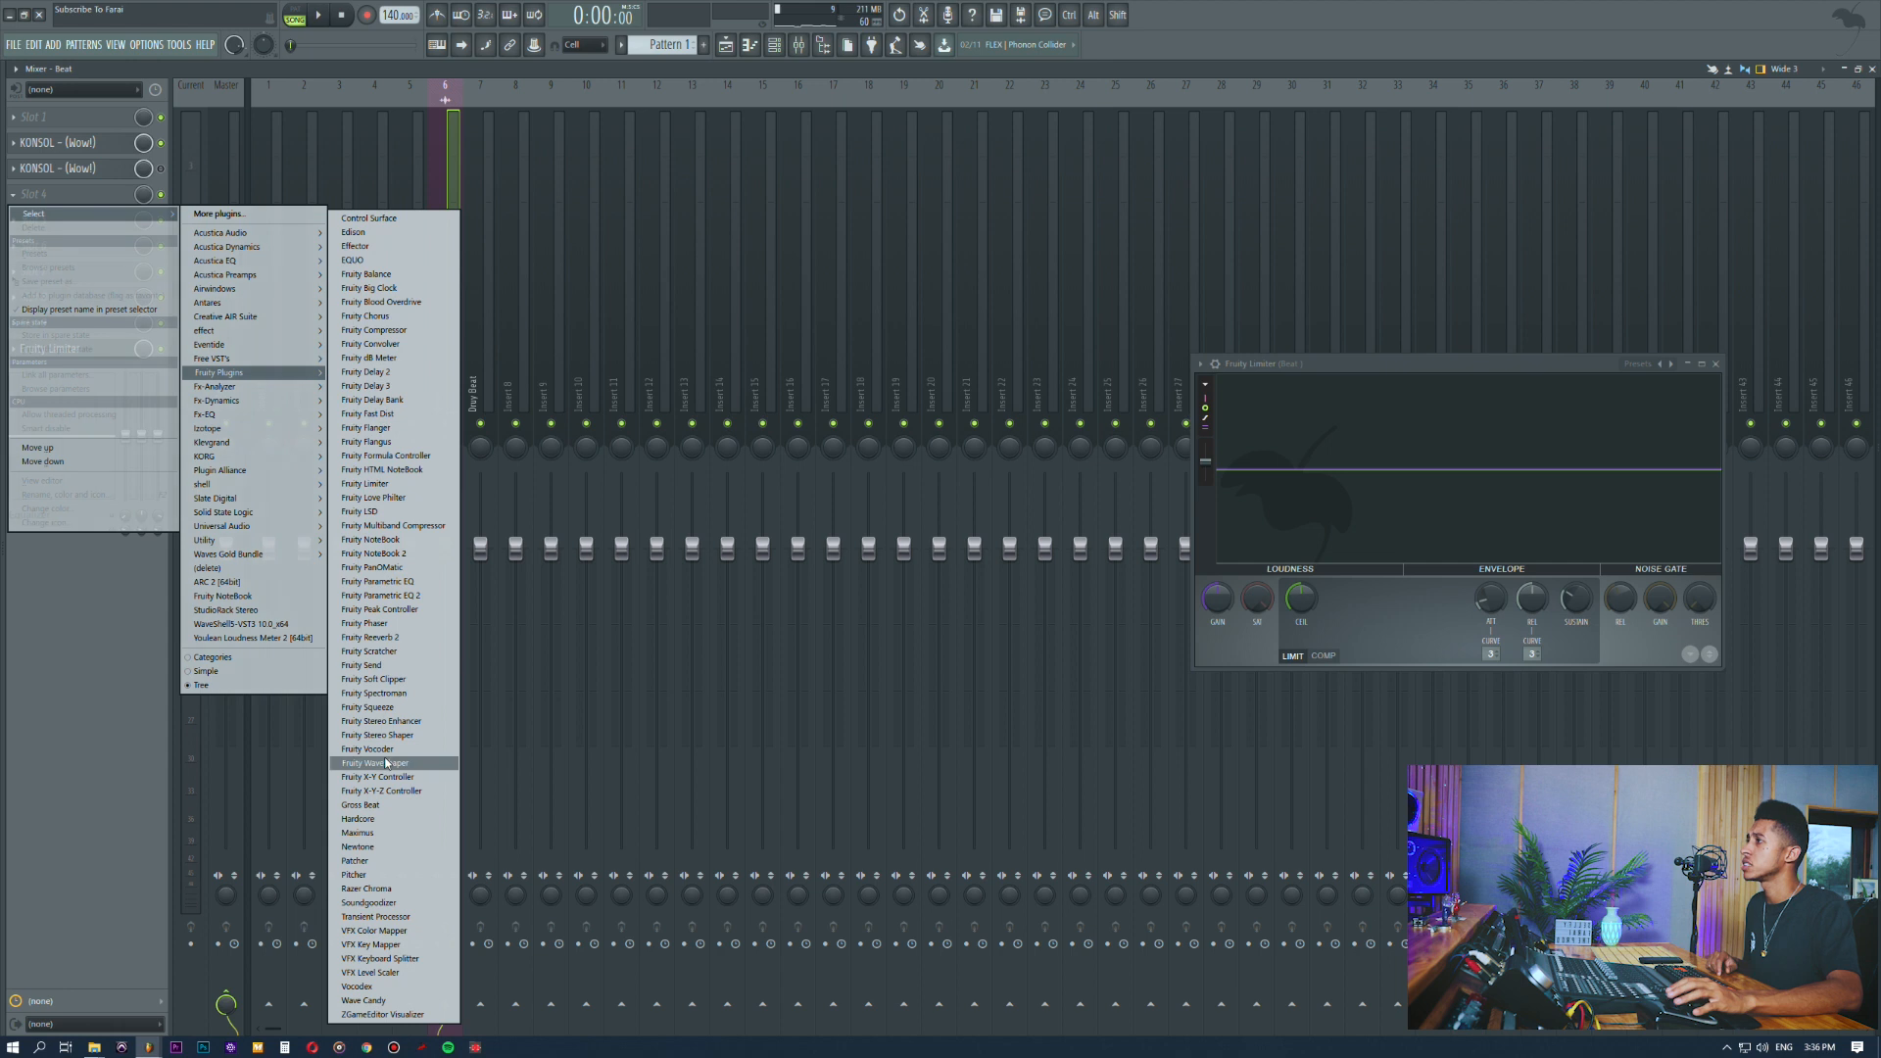
{"action": "left_click", "coordinate": [388, 863]}
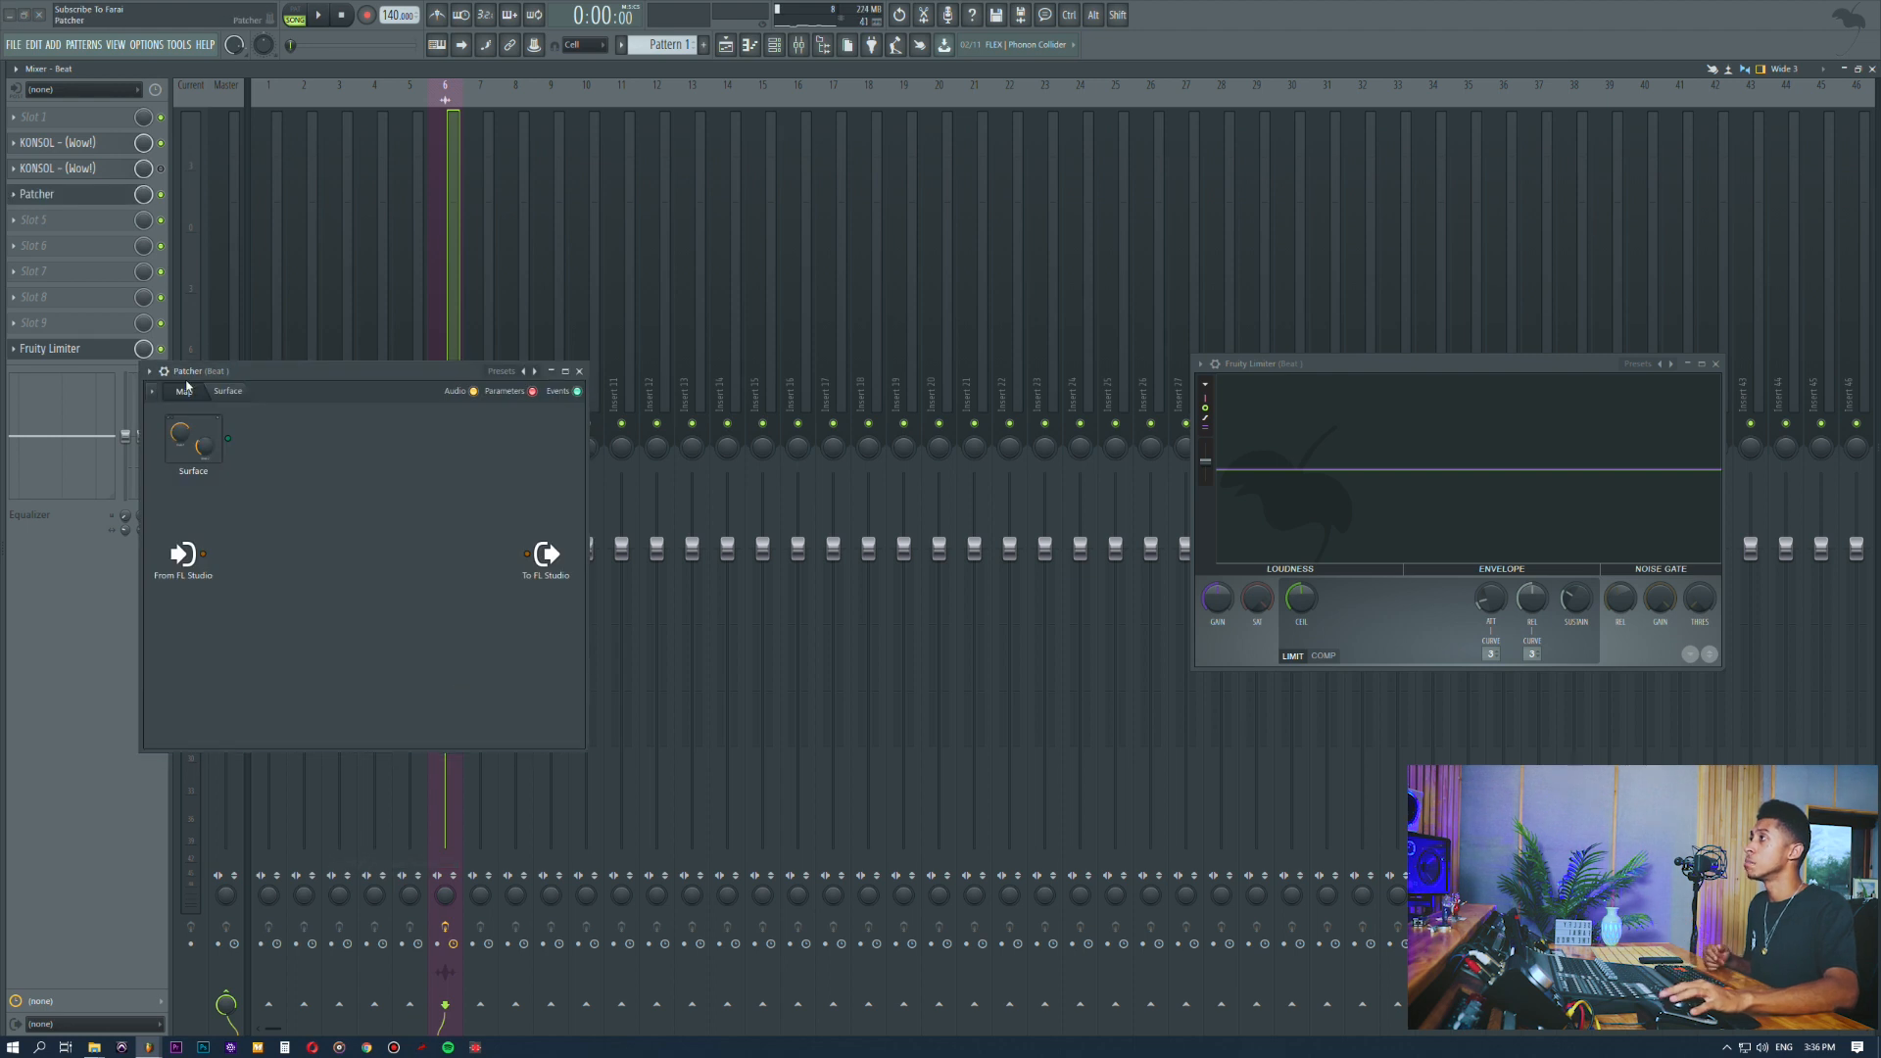
Step: Load the Mid Side EQ preset in Patcher, close the Fruity Limiter, and centre the Patcher window
{"action": "left_click", "coordinate": [149, 372]}
{"action": "mouse_move", "coordinate": [245, 428]}
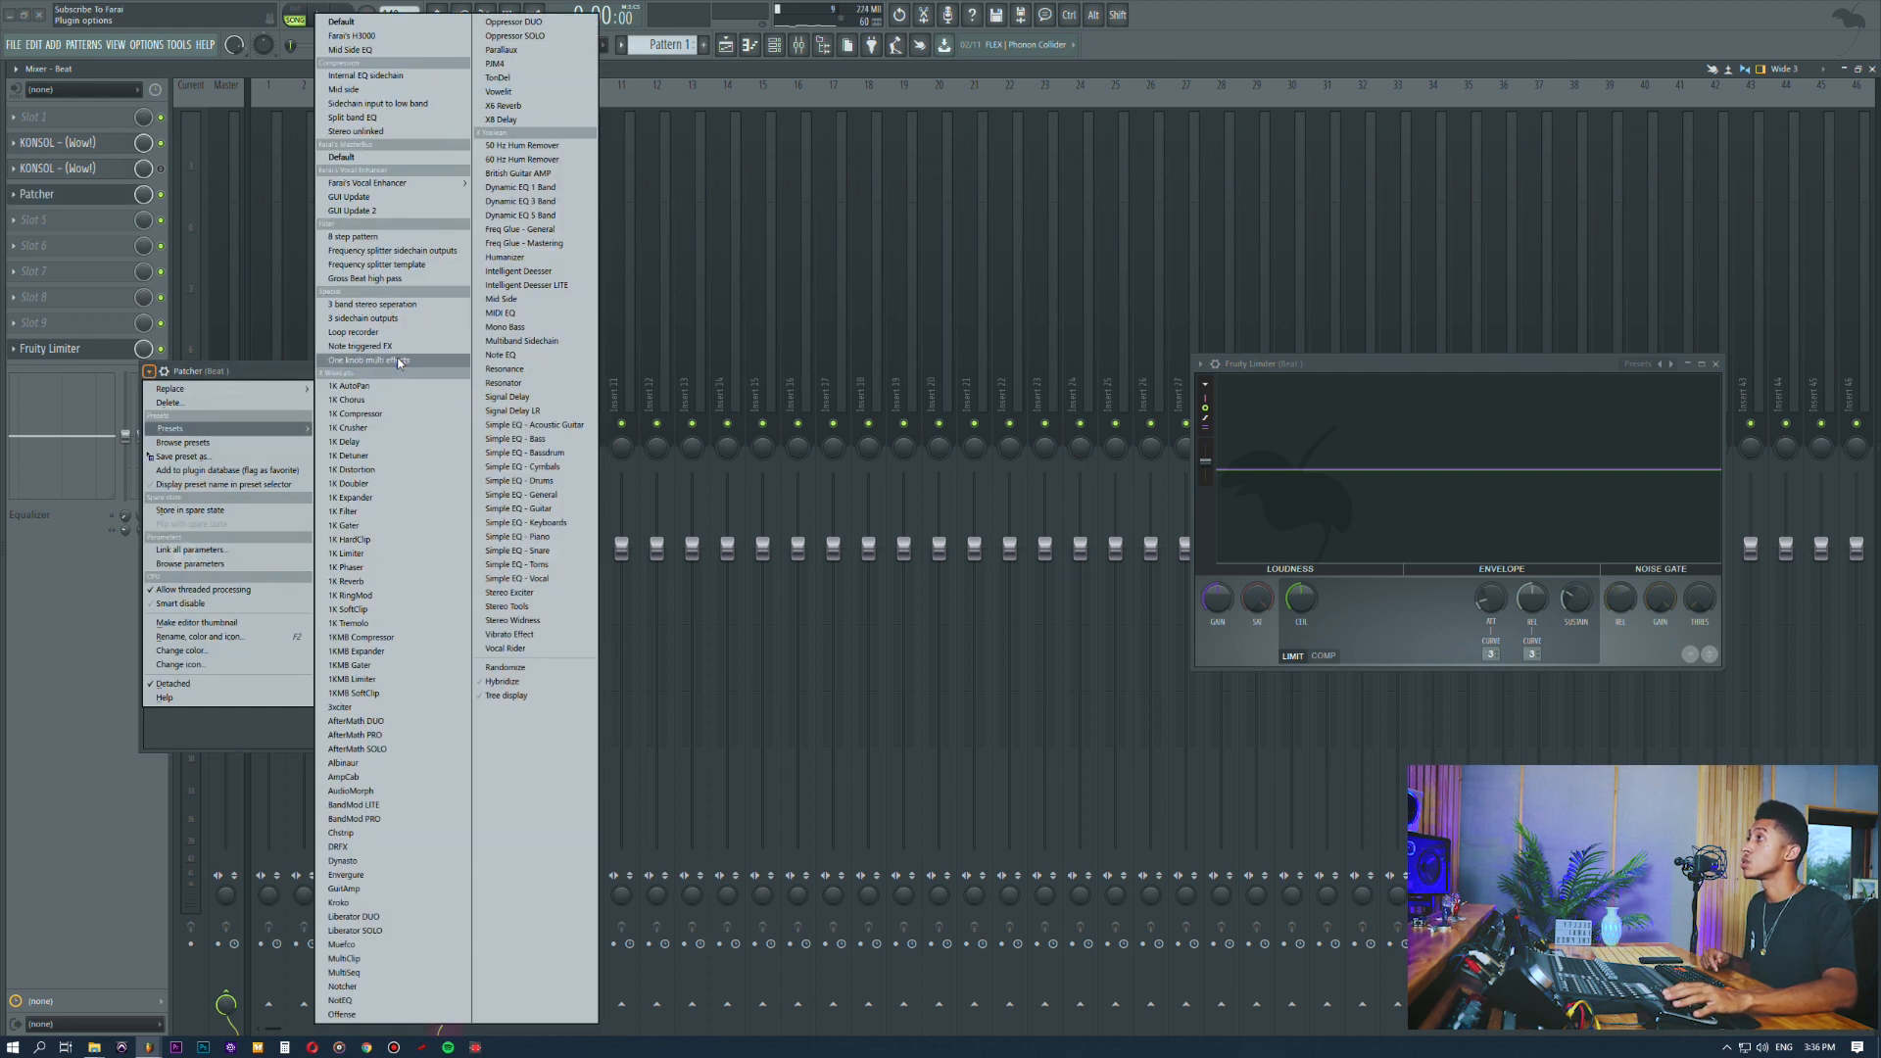
{"action": "left_click", "coordinate": [391, 49]}
{"action": "left_click_drag", "start_coordinate": [631, 280], "coordinate": [954, 207]}
{"action": "left_click", "coordinate": [1717, 364]}
{"action": "left_click_drag", "start_coordinate": [391, 370], "coordinate": [816, 279]}
{"action": "left_click", "coordinate": [1253, 211]}
Step: Space out the Side (Stereo) and Mid (Mono) nodes, and inspect the Mid Side Splitter's mixer matrix before closing it
{"action": "left_click_drag", "start_coordinate": [938, 459], "coordinate": [936, 492]}
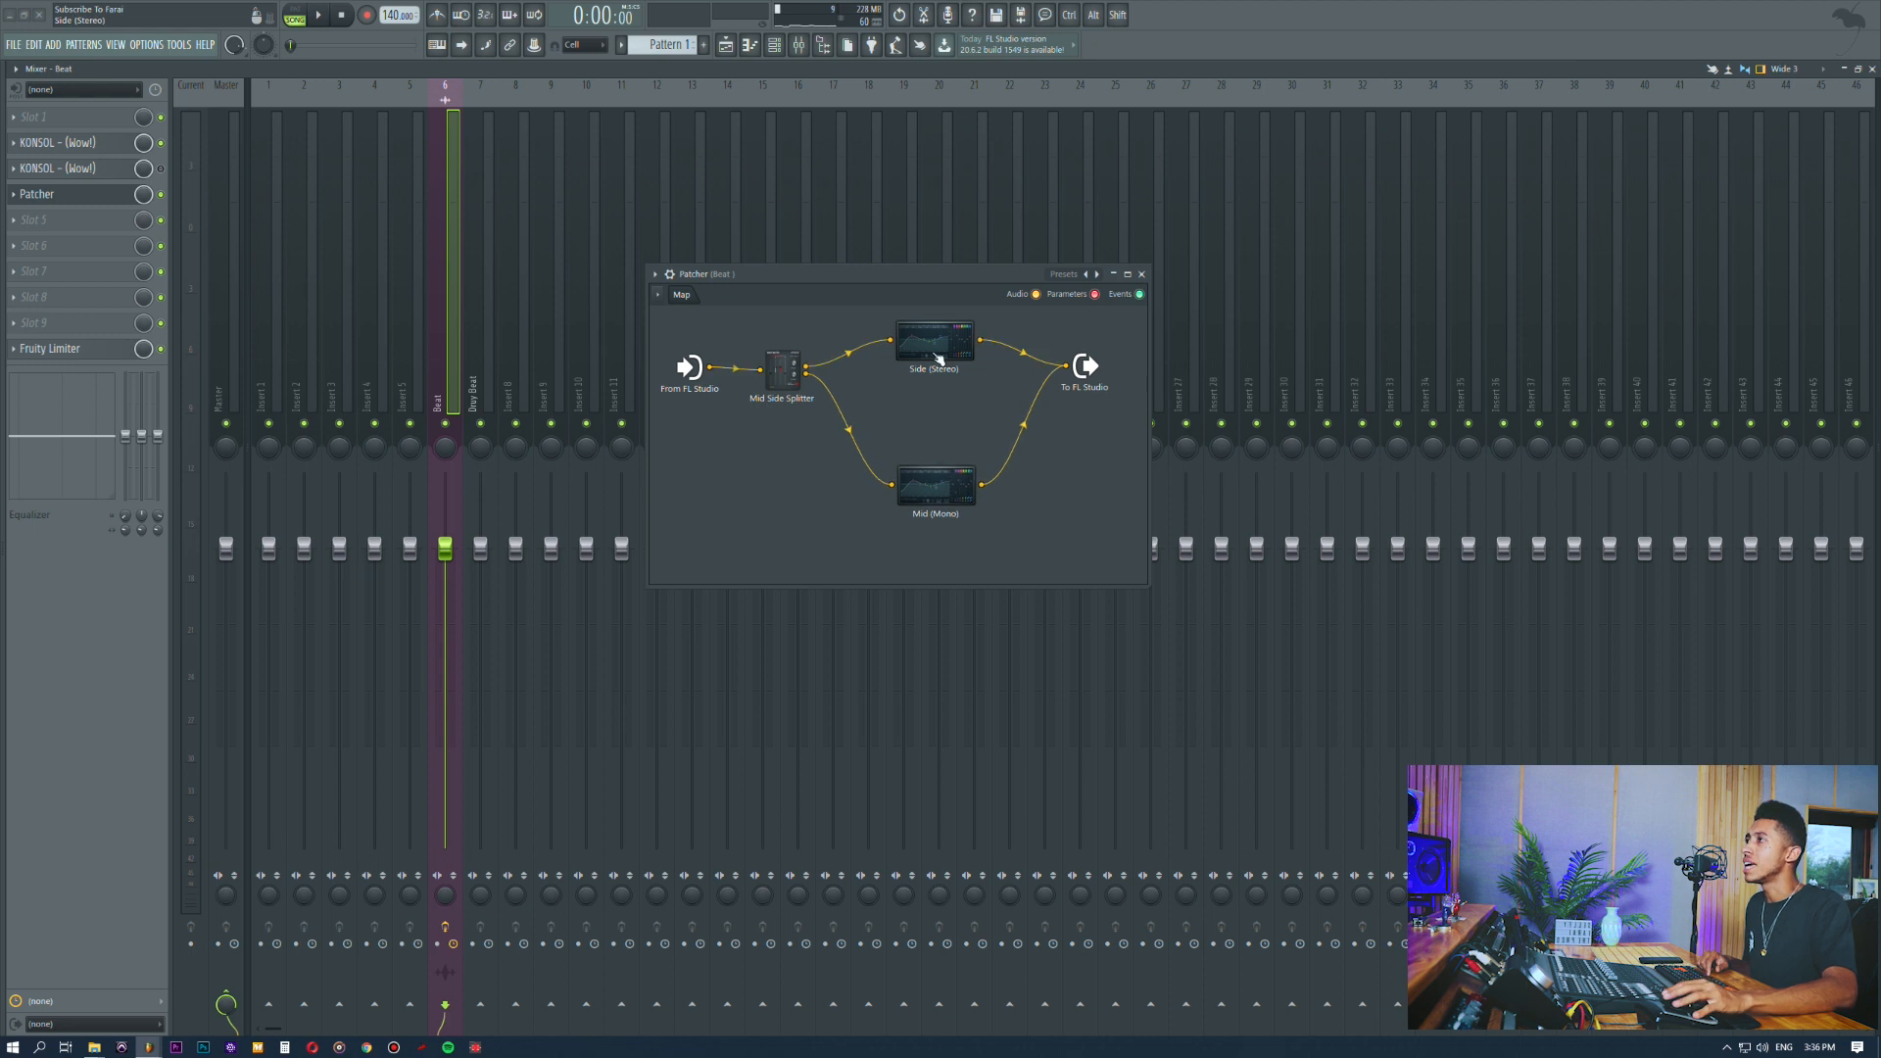
{"action": "left_click_drag", "start_coordinate": [937, 355], "coordinate": [940, 353]}
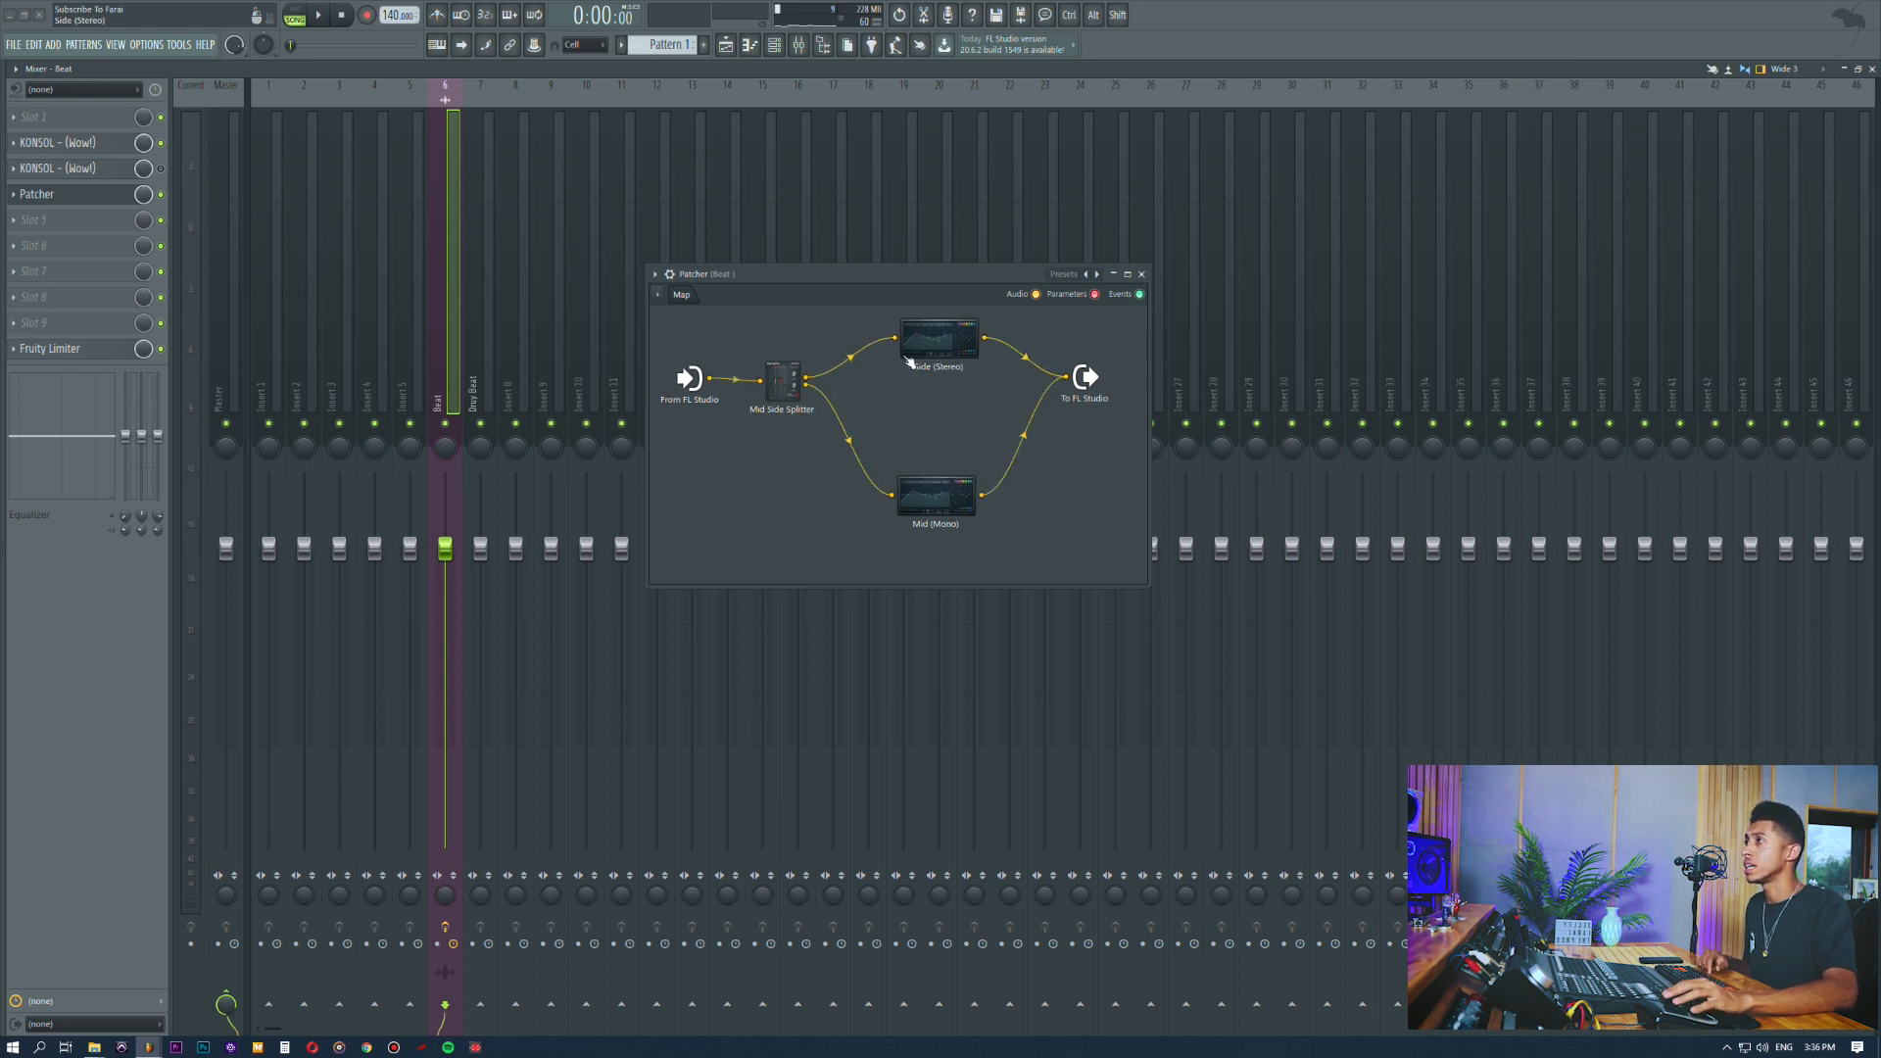
{"action": "left_click", "coordinate": [785, 402]}
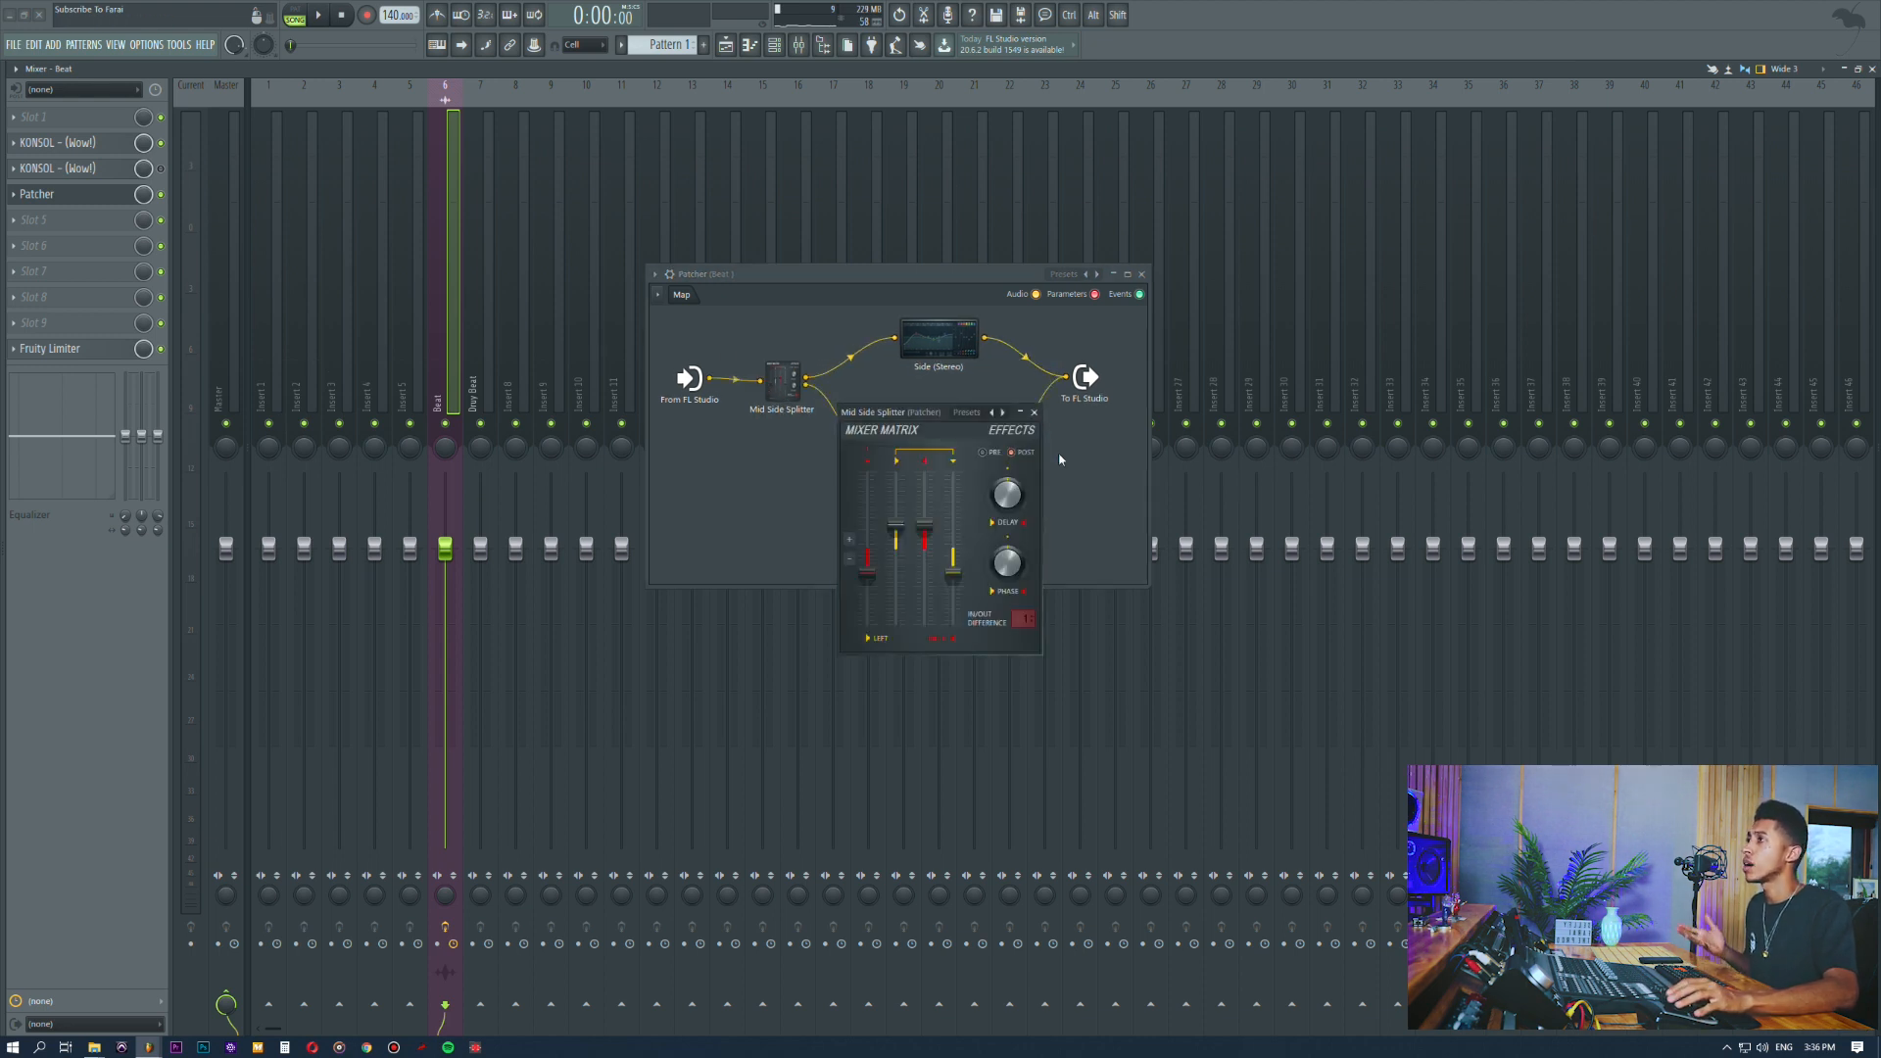
{"action": "left_click_drag", "start_coordinate": [903, 413], "coordinate": [446, 368]}
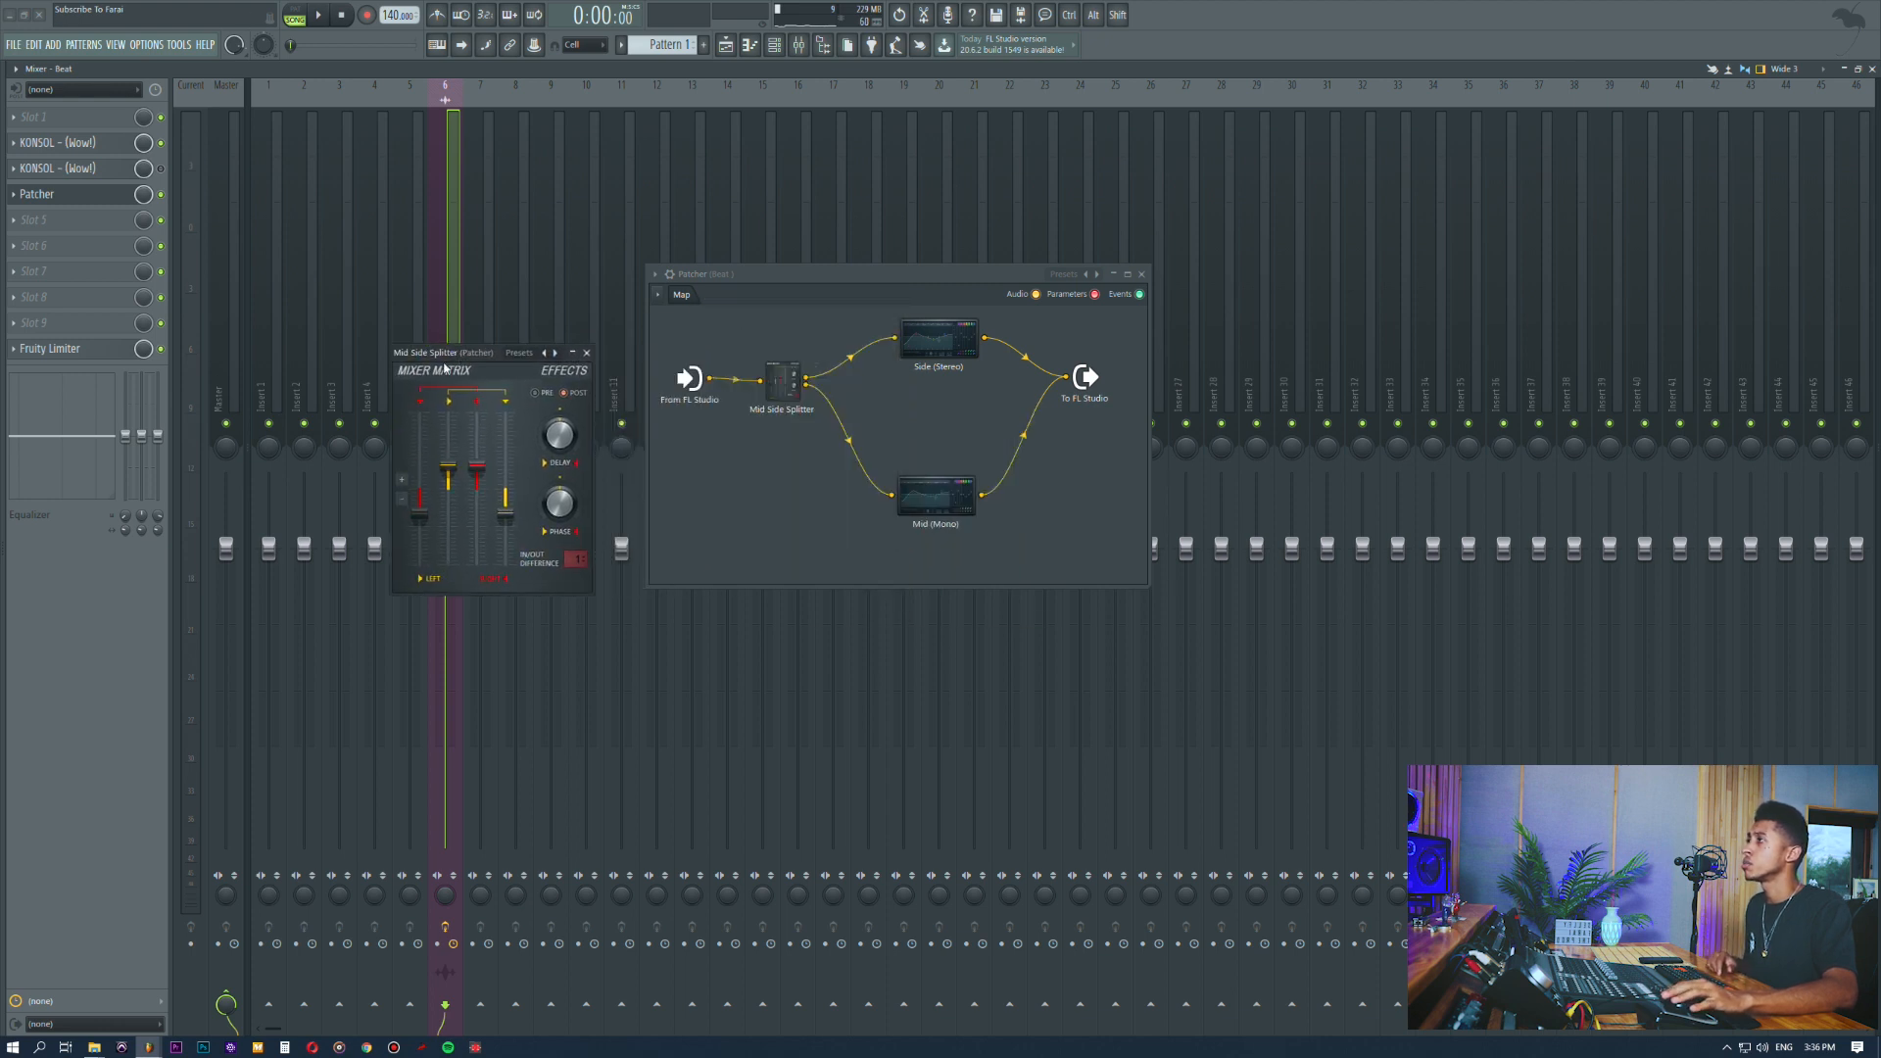
{"action": "left_click", "coordinate": [586, 353]}
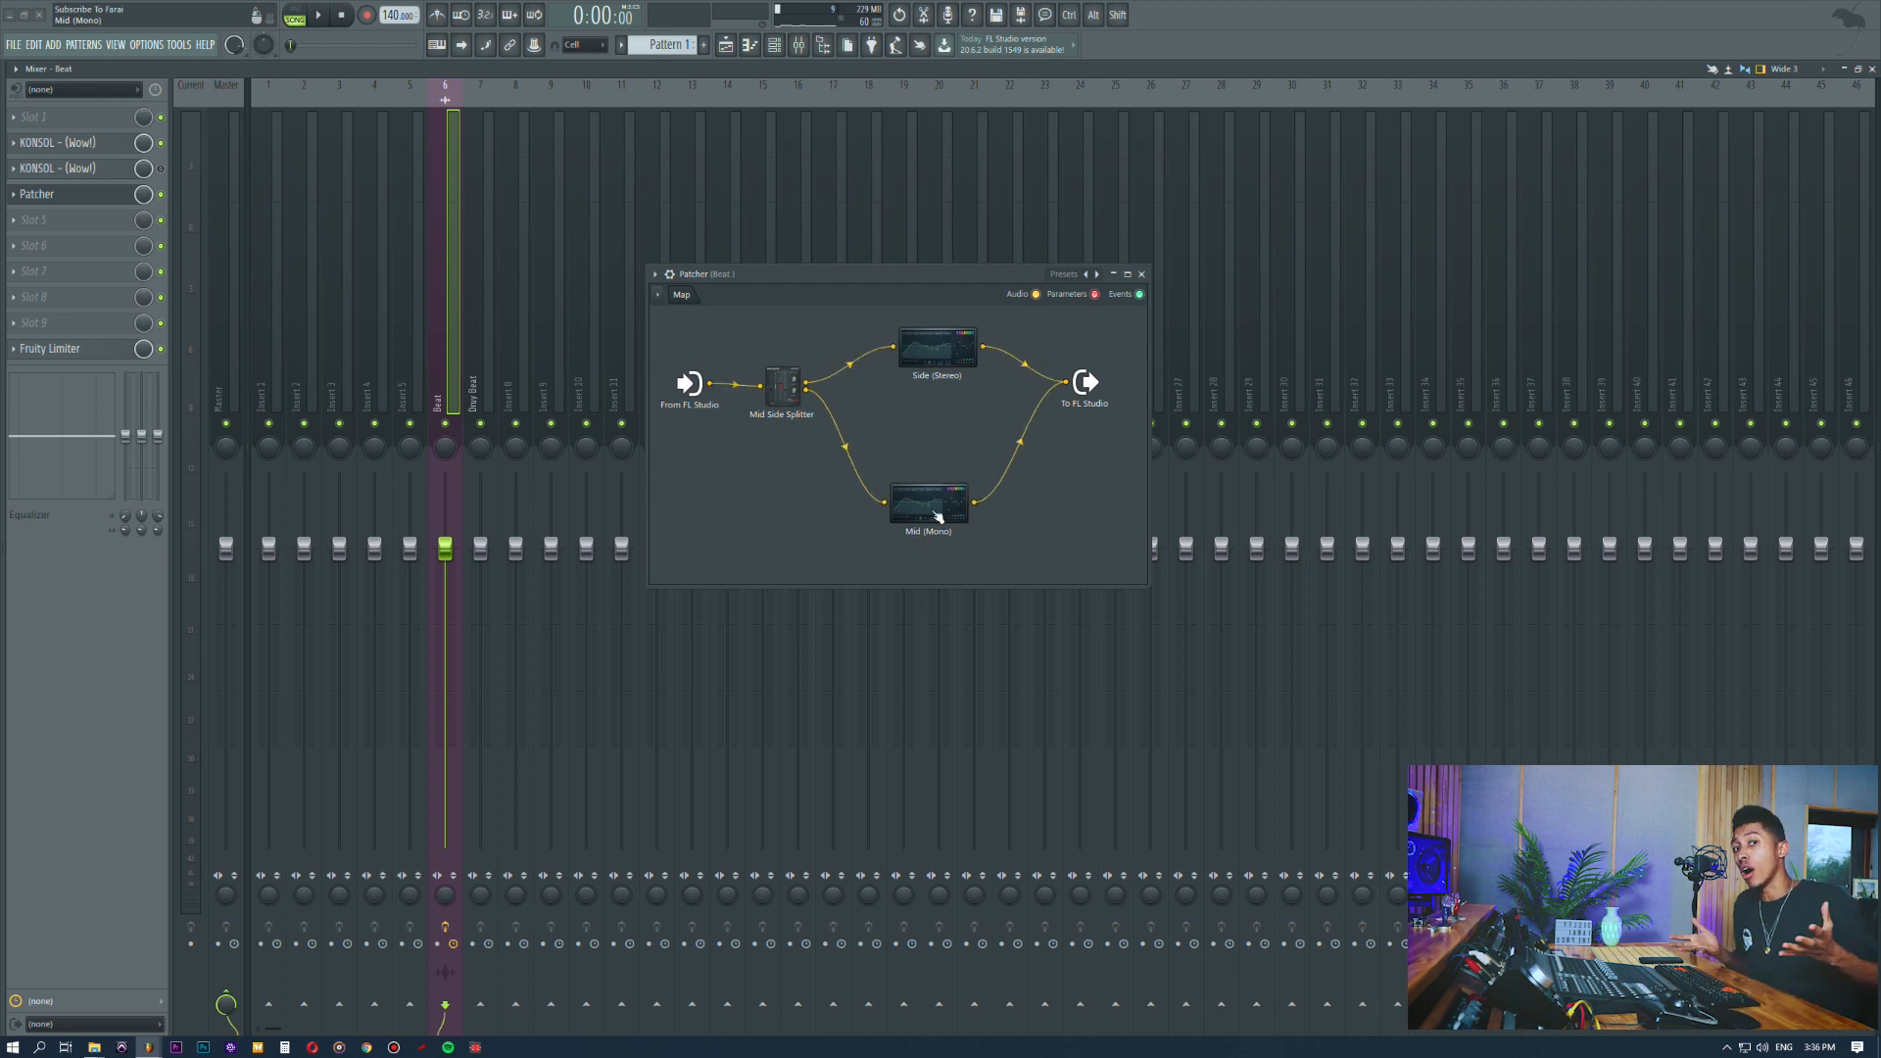
Step: Tidy the positions of the Mid (Mono) and Side (Stereo) nodes and move the Patcher window slightly
{"action": "left_click_drag", "start_coordinate": [939, 517], "coordinate": [942, 528]}
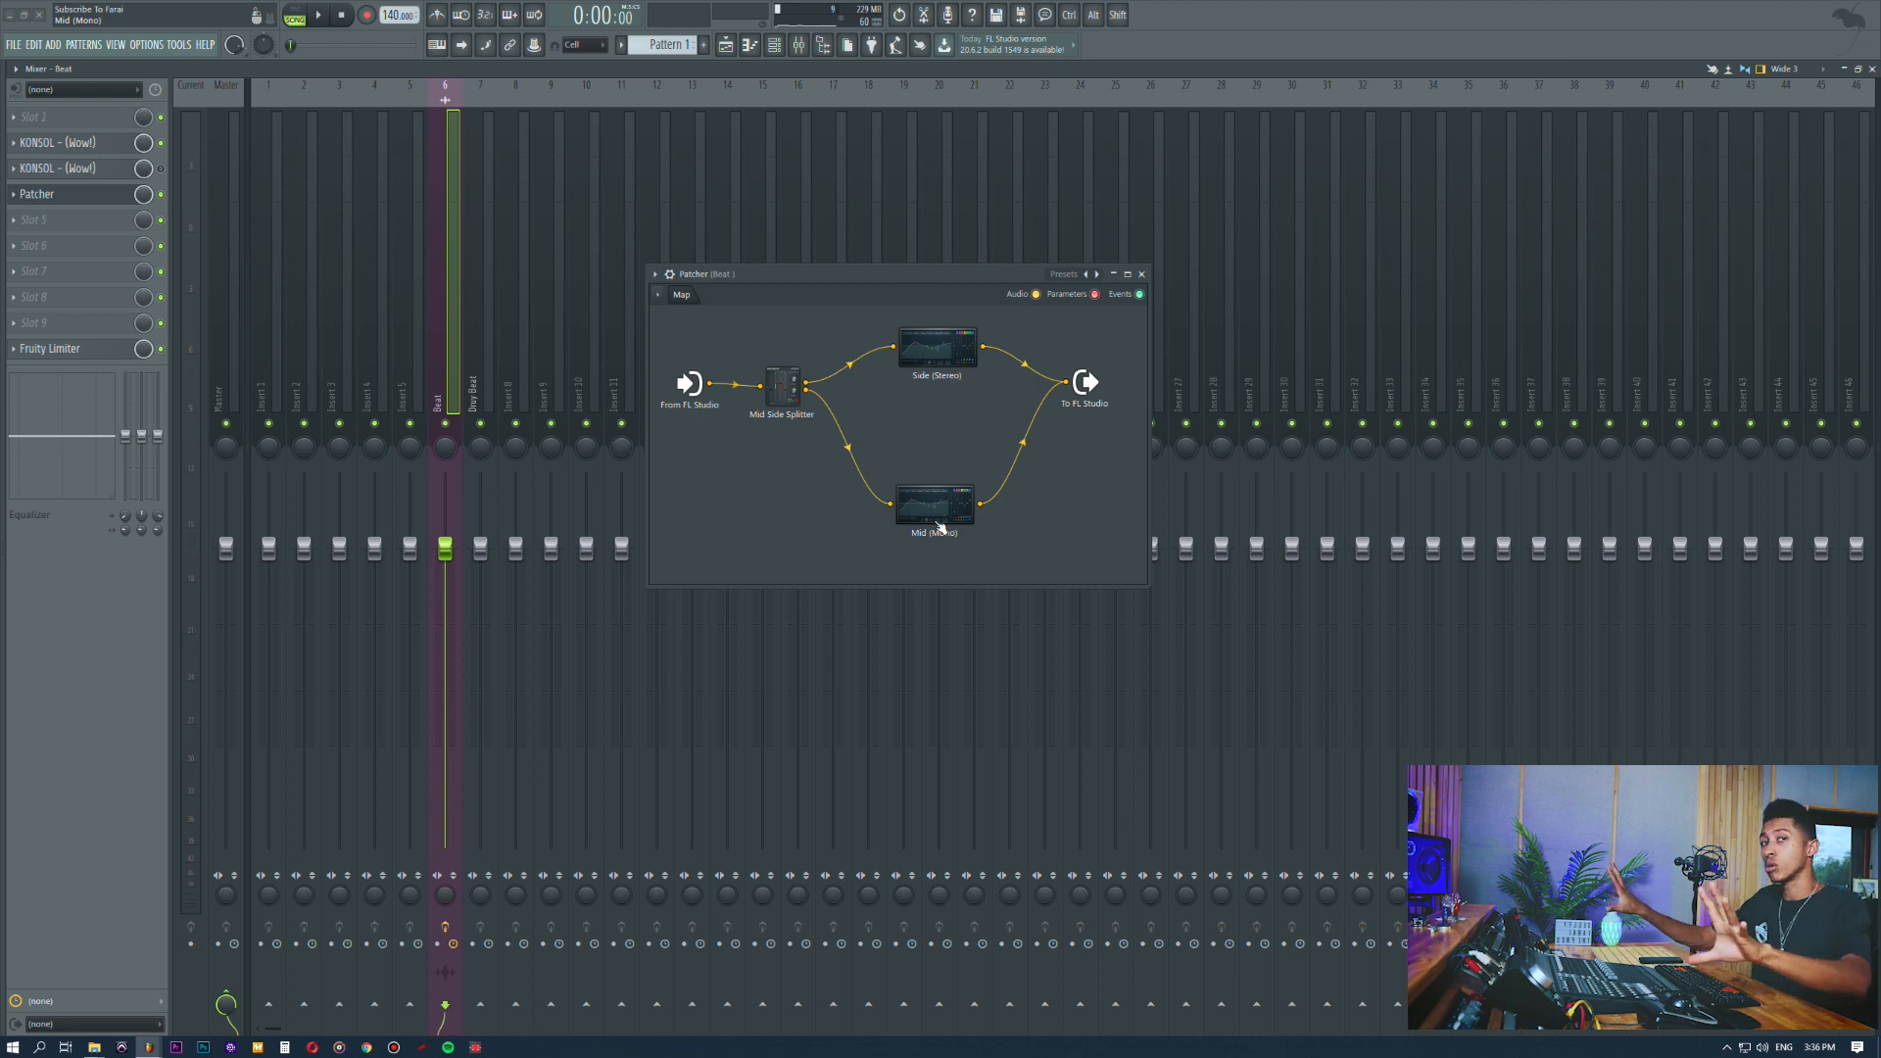
{"action": "left_click", "coordinate": [938, 348]}
{"action": "left_click_drag", "start_coordinate": [937, 363], "coordinate": [934, 365]}
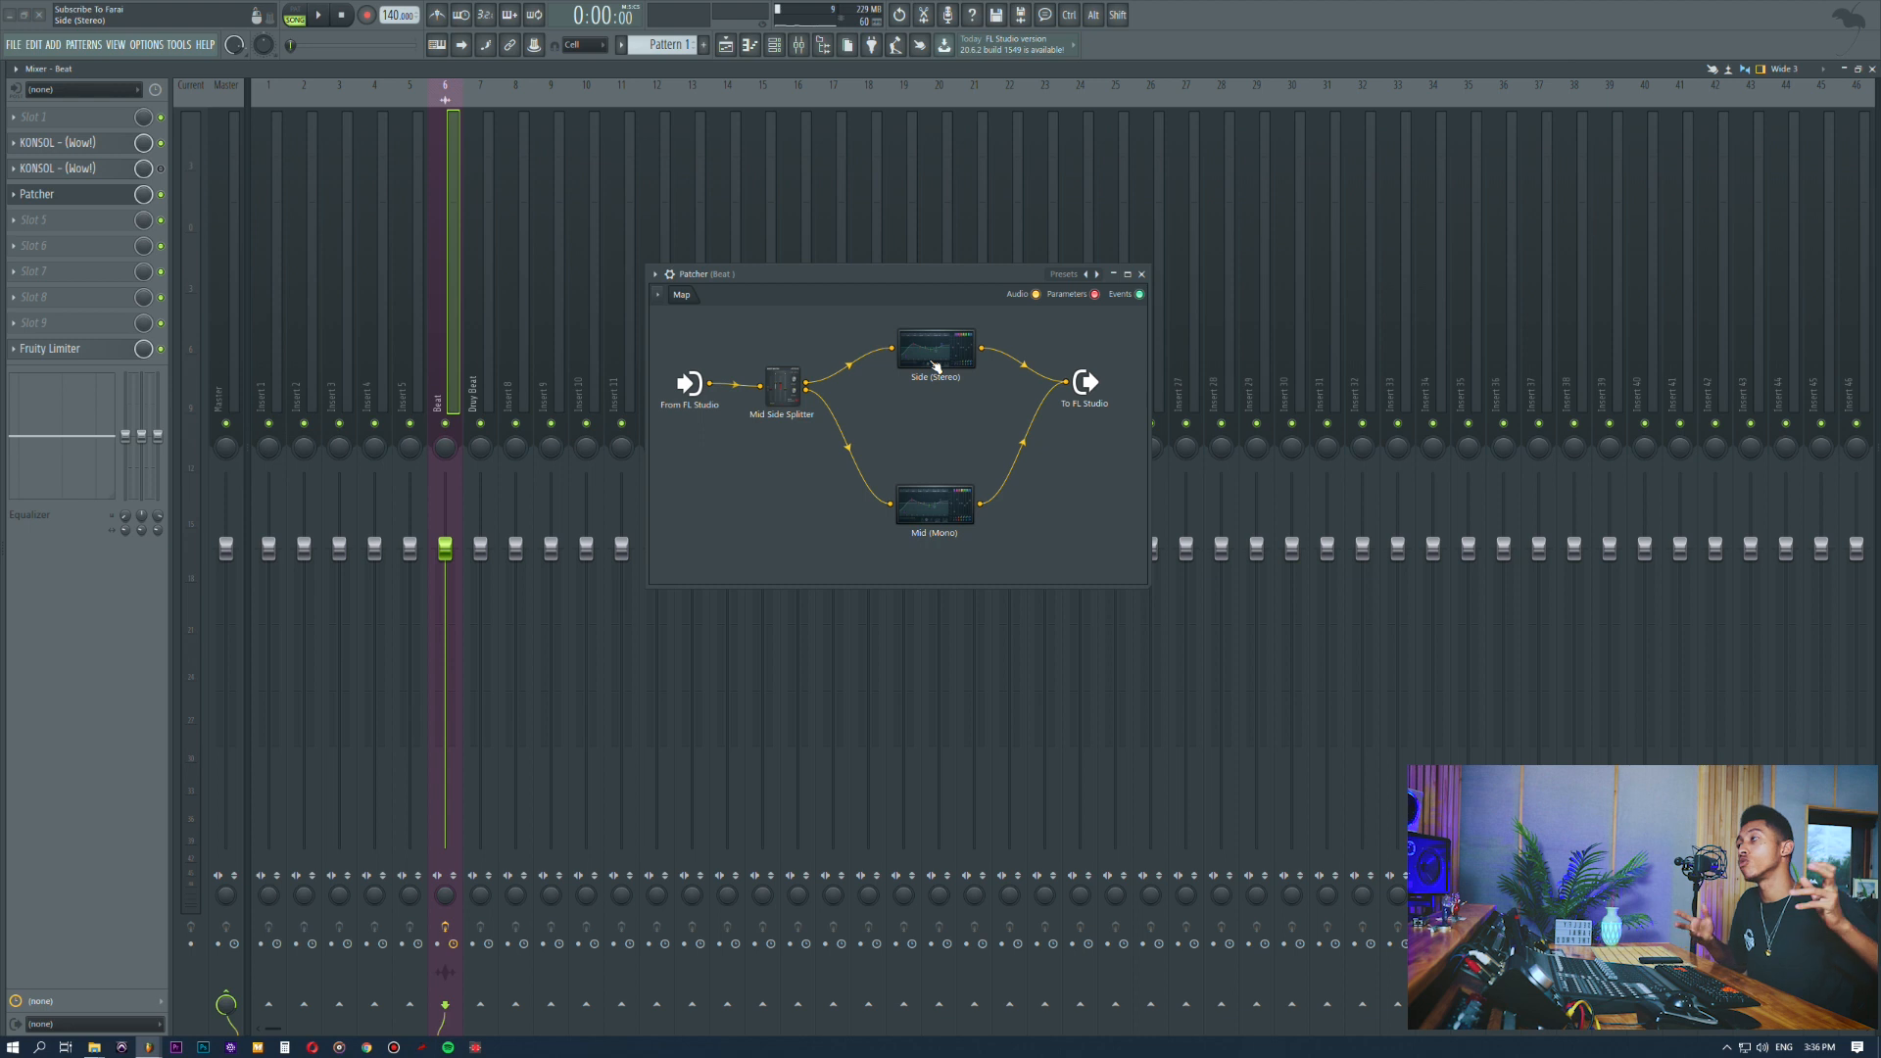
{"action": "left_click_drag", "start_coordinate": [894, 304], "coordinate": [886, 271]}
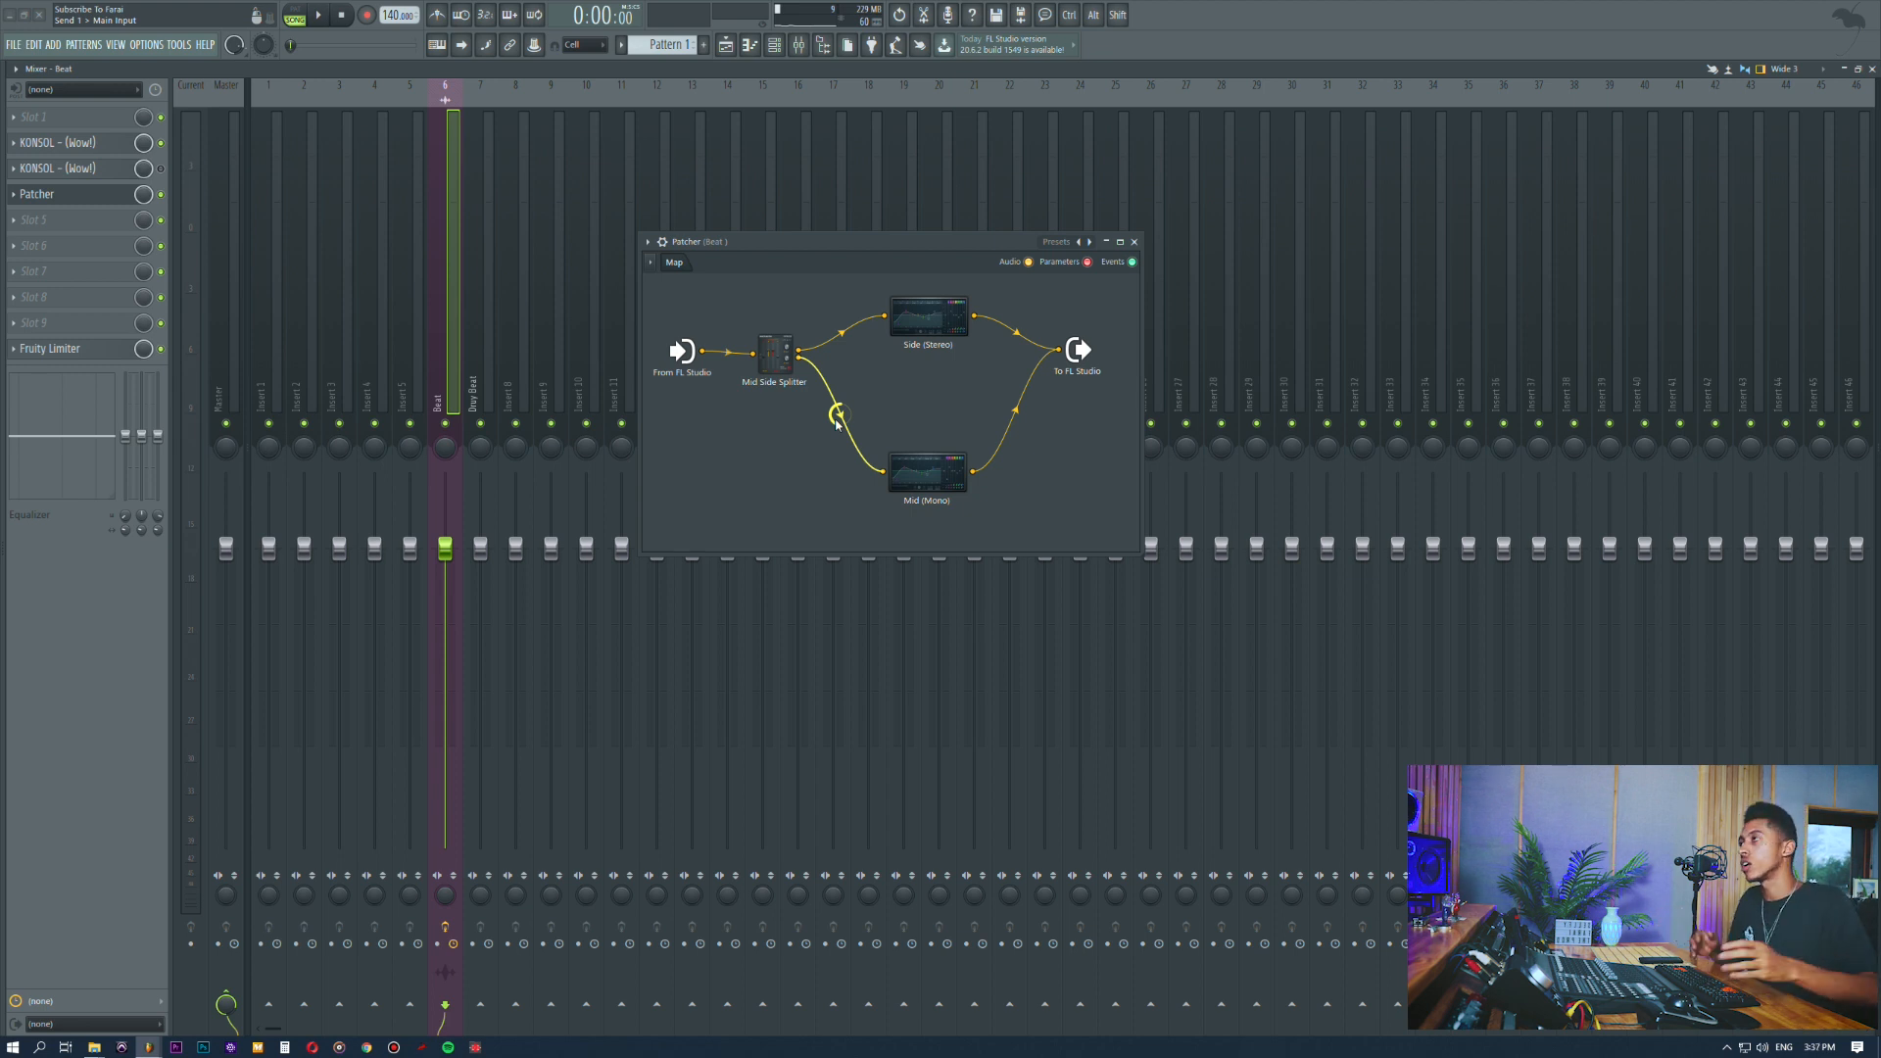
Step: Audition the beat through Patcher's mid send, stop playback, and reposition the Patcher window
{"action": "key", "text": "space"}
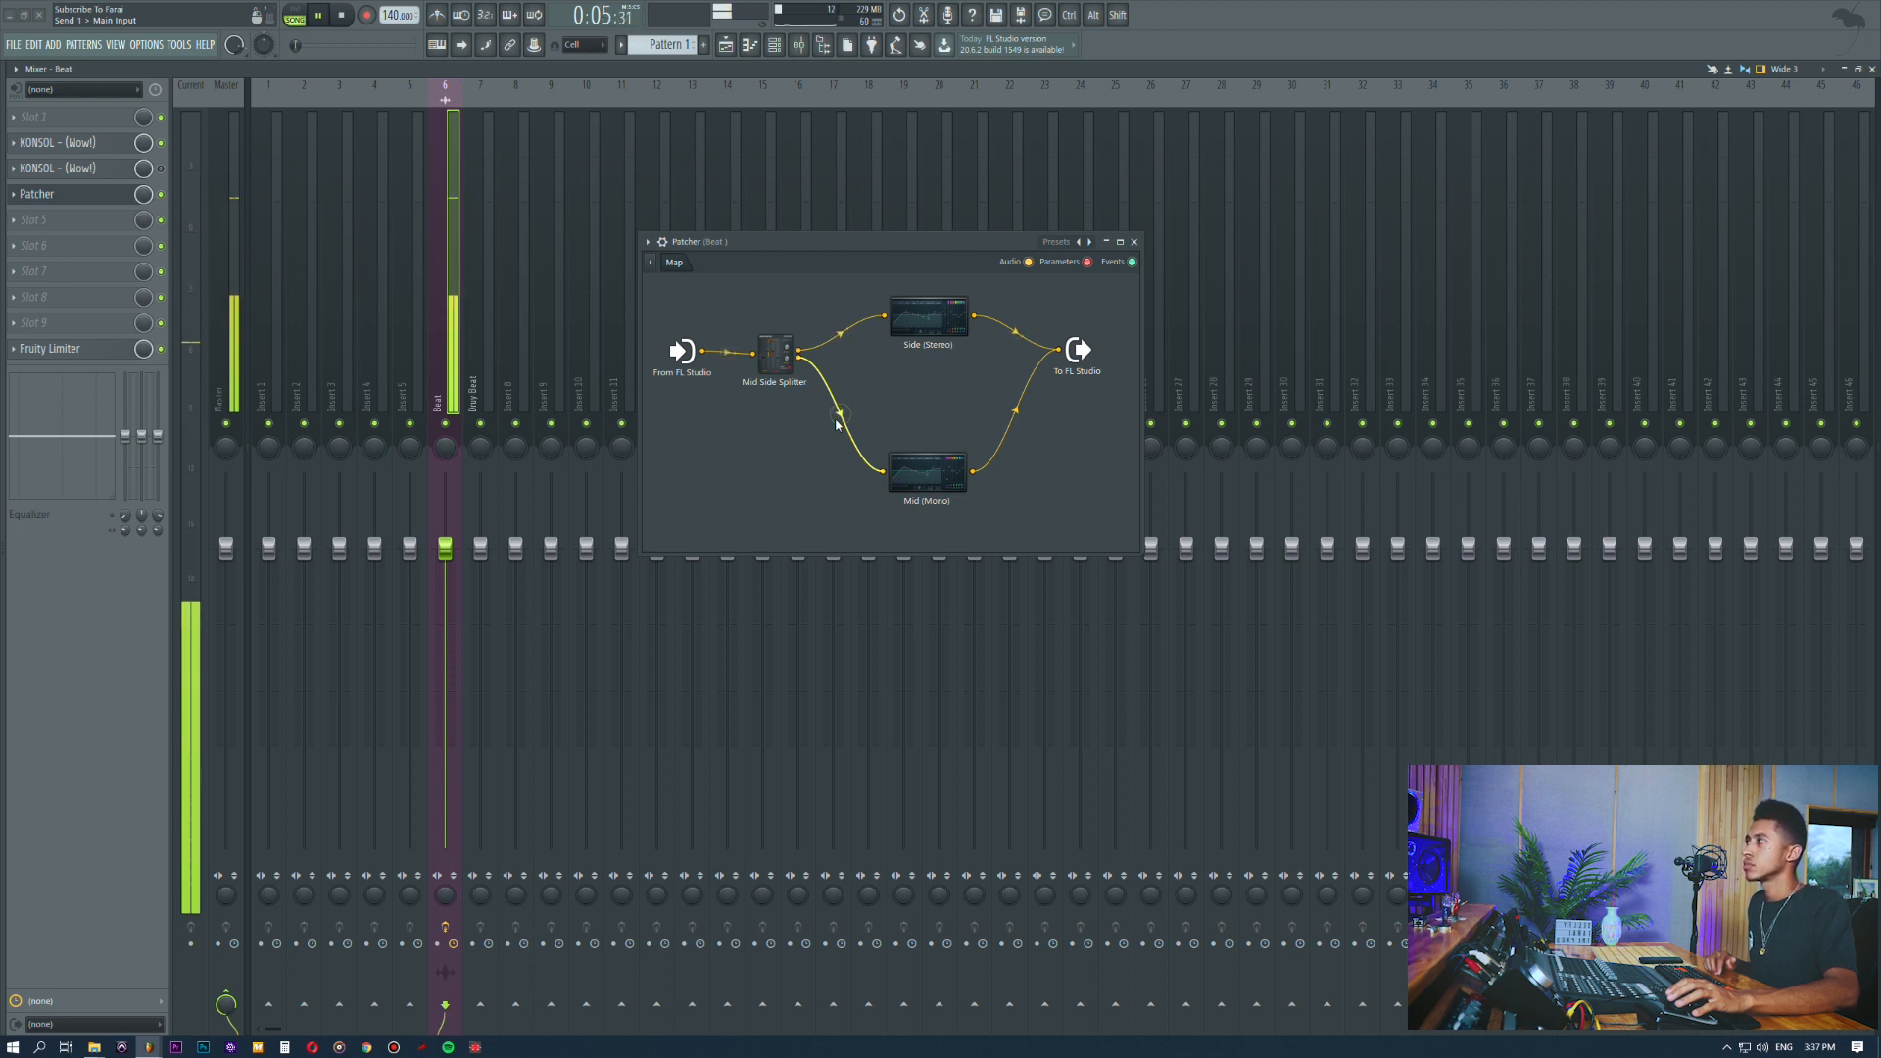
{"action": "key", "text": "space"}
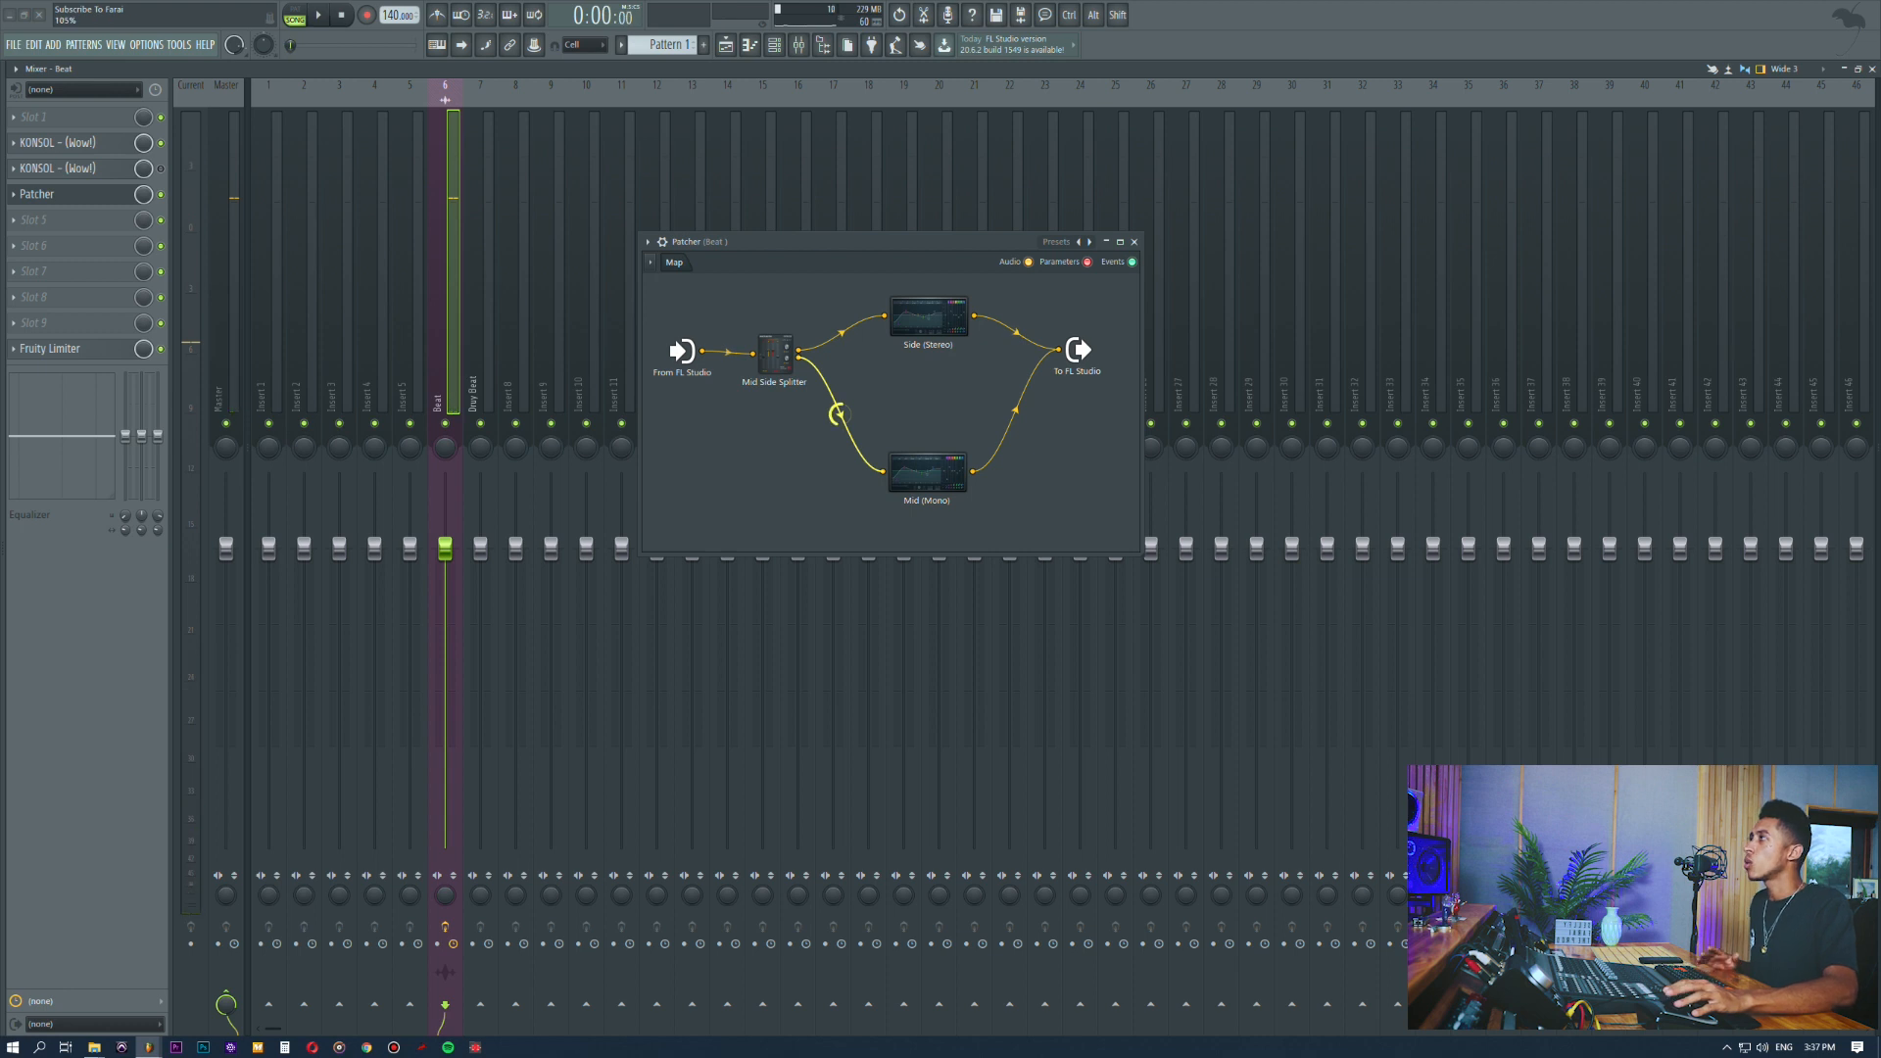
{"action": "left_click_drag", "start_coordinate": [908, 243], "coordinate": [919, 268]}
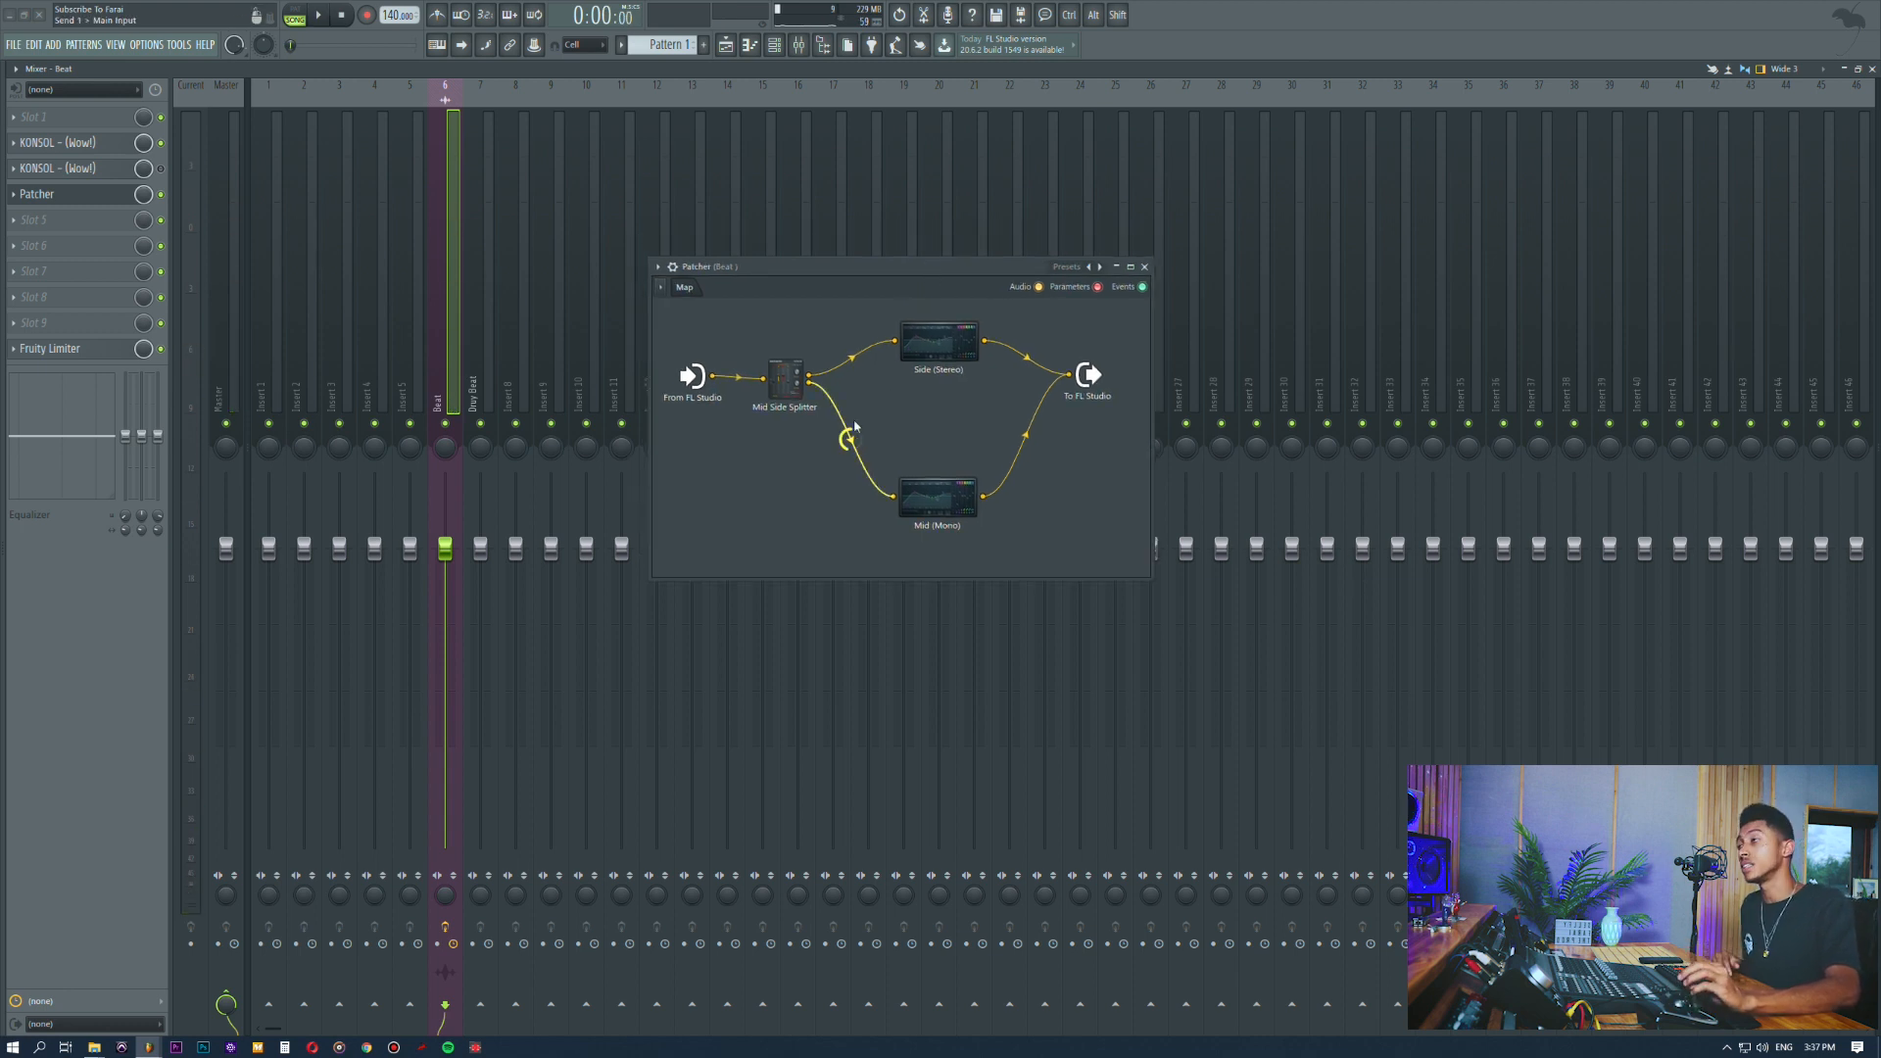
Step: Open the Side (Stereo) Parametric EQ 2 and arrange its window beside the Patcher map
{"action": "left_click_drag", "start_coordinate": [965, 352], "coordinate": [952, 345]}
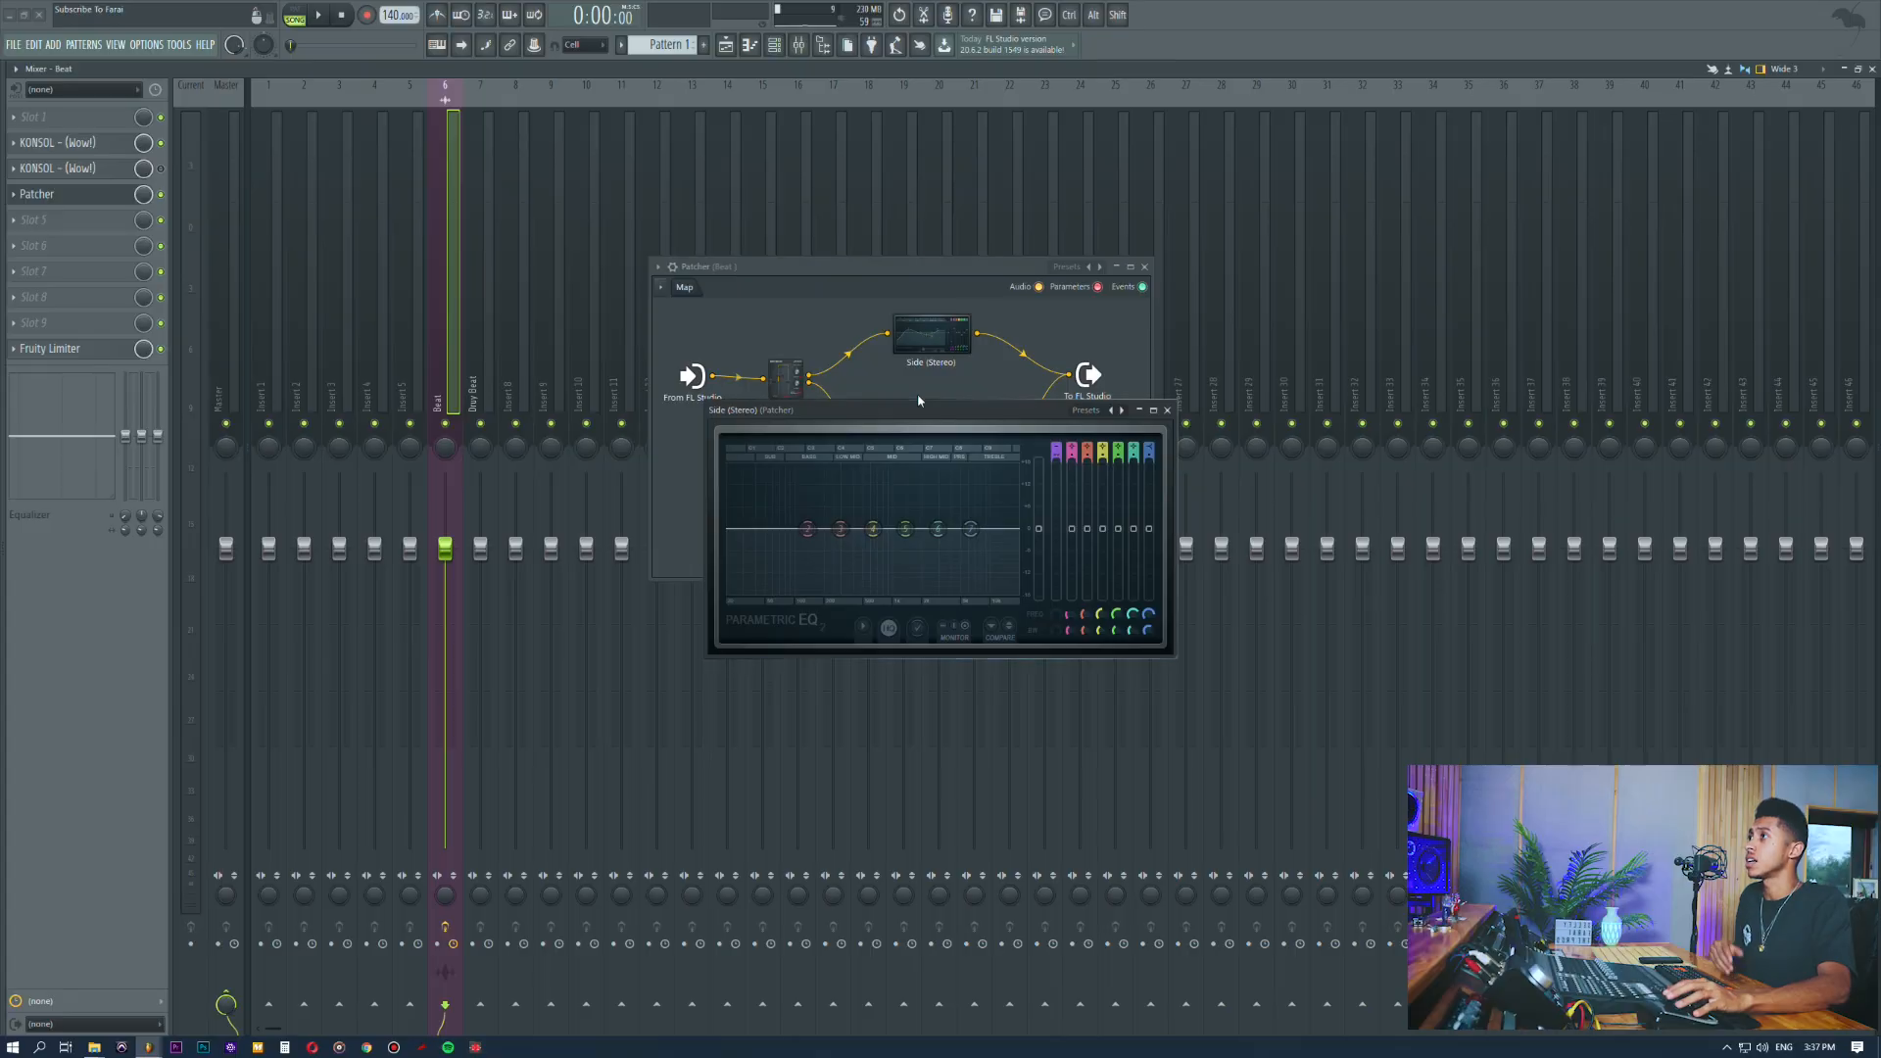
{"action": "left_click_drag", "start_coordinate": [920, 428], "coordinate": [1368, 271]}
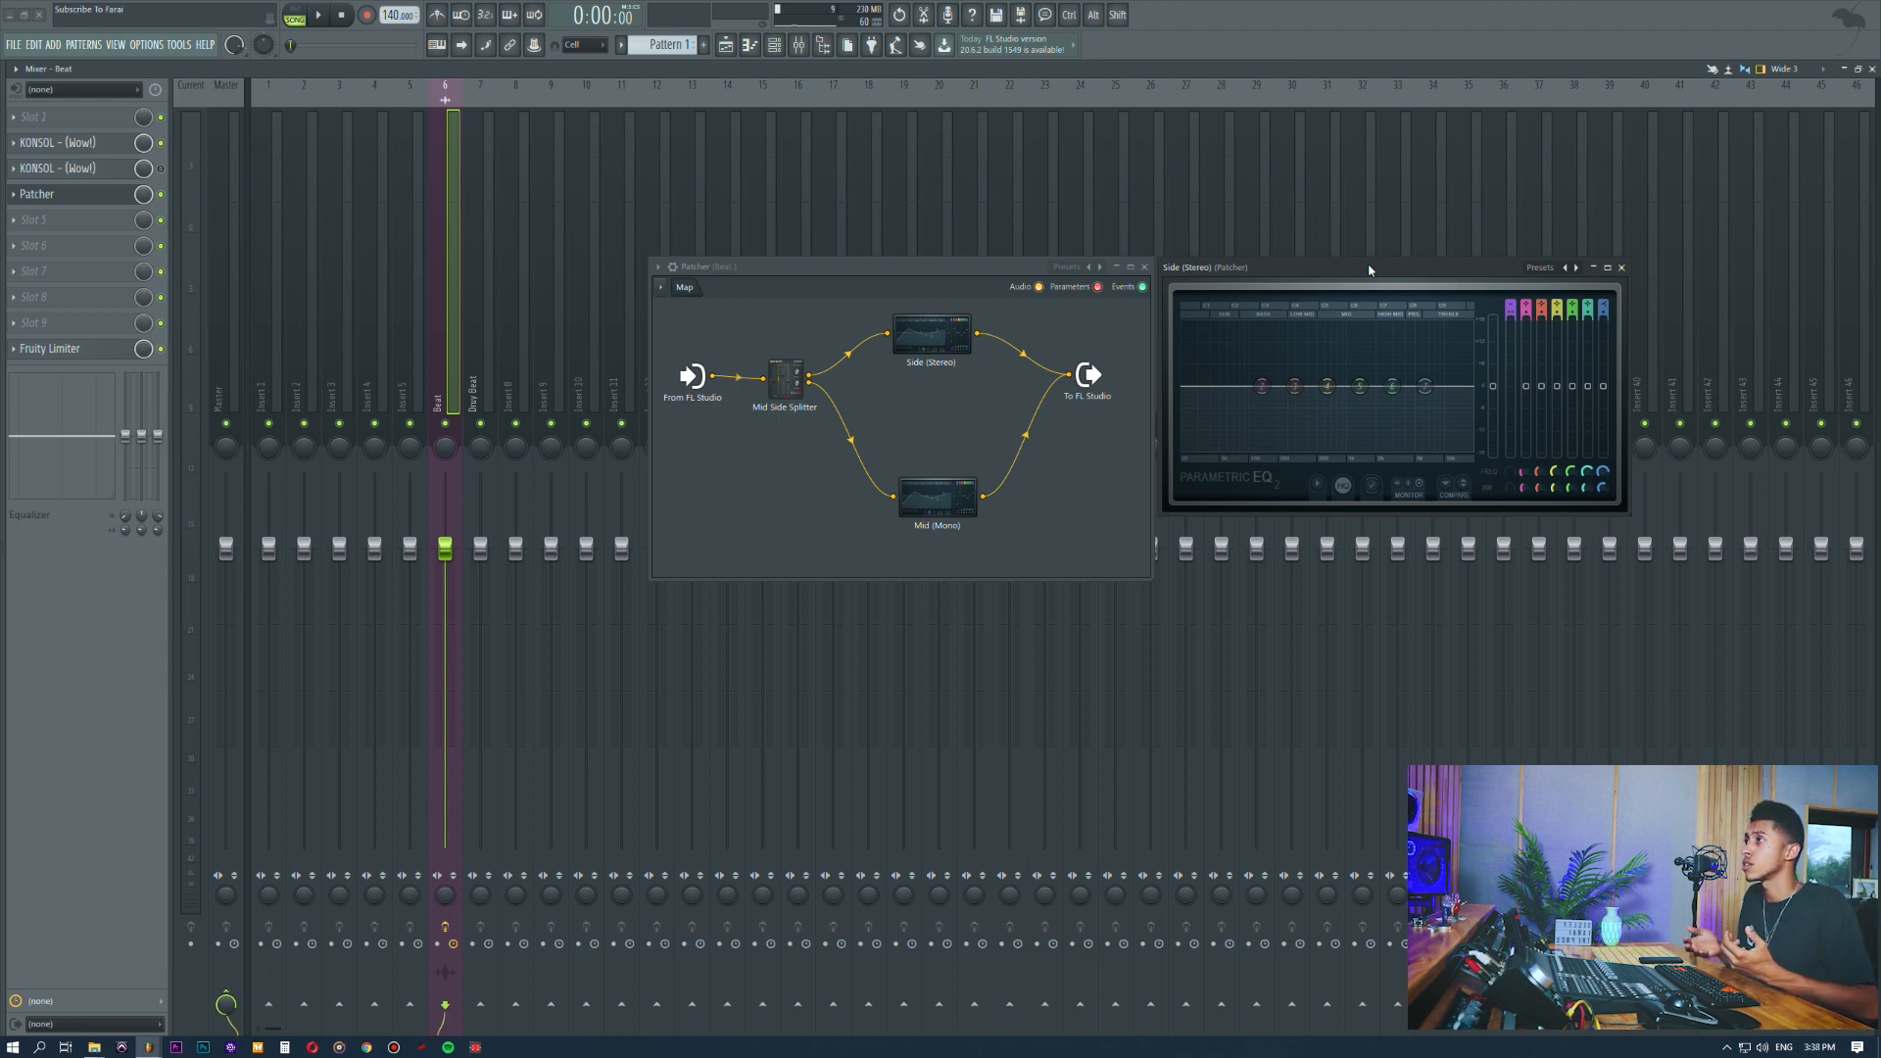
{"action": "left_click_drag", "start_coordinate": [1369, 271], "coordinate": [1392, 262]}
{"action": "left_click_drag", "start_coordinate": [817, 266], "coordinate": [716, 221]}
{"action": "left_click_drag", "start_coordinate": [1342, 261], "coordinate": [1225, 236]}
{"action": "mouse_move", "coordinate": [1276, 347]}
{"action": "left_mouse_down"}
{"action": "mouse_move", "coordinate": [1278, 284]}
{"action": "mouse_move", "coordinate": [1277, 347]}
{"action": "left_mouse_up"}
{"action": "left_click_drag", "start_coordinate": [1239, 239], "coordinate": [1338, 237]}
Step: Play the beat and try a strong treble boost with band 6 of the side EQ, resetting the band after stopping
{"action": "left_click_drag", "start_coordinate": [1341, 346], "coordinate": [1377, 281]}
{"action": "left_click", "coordinate": [1377, 279], "text": "alt"}
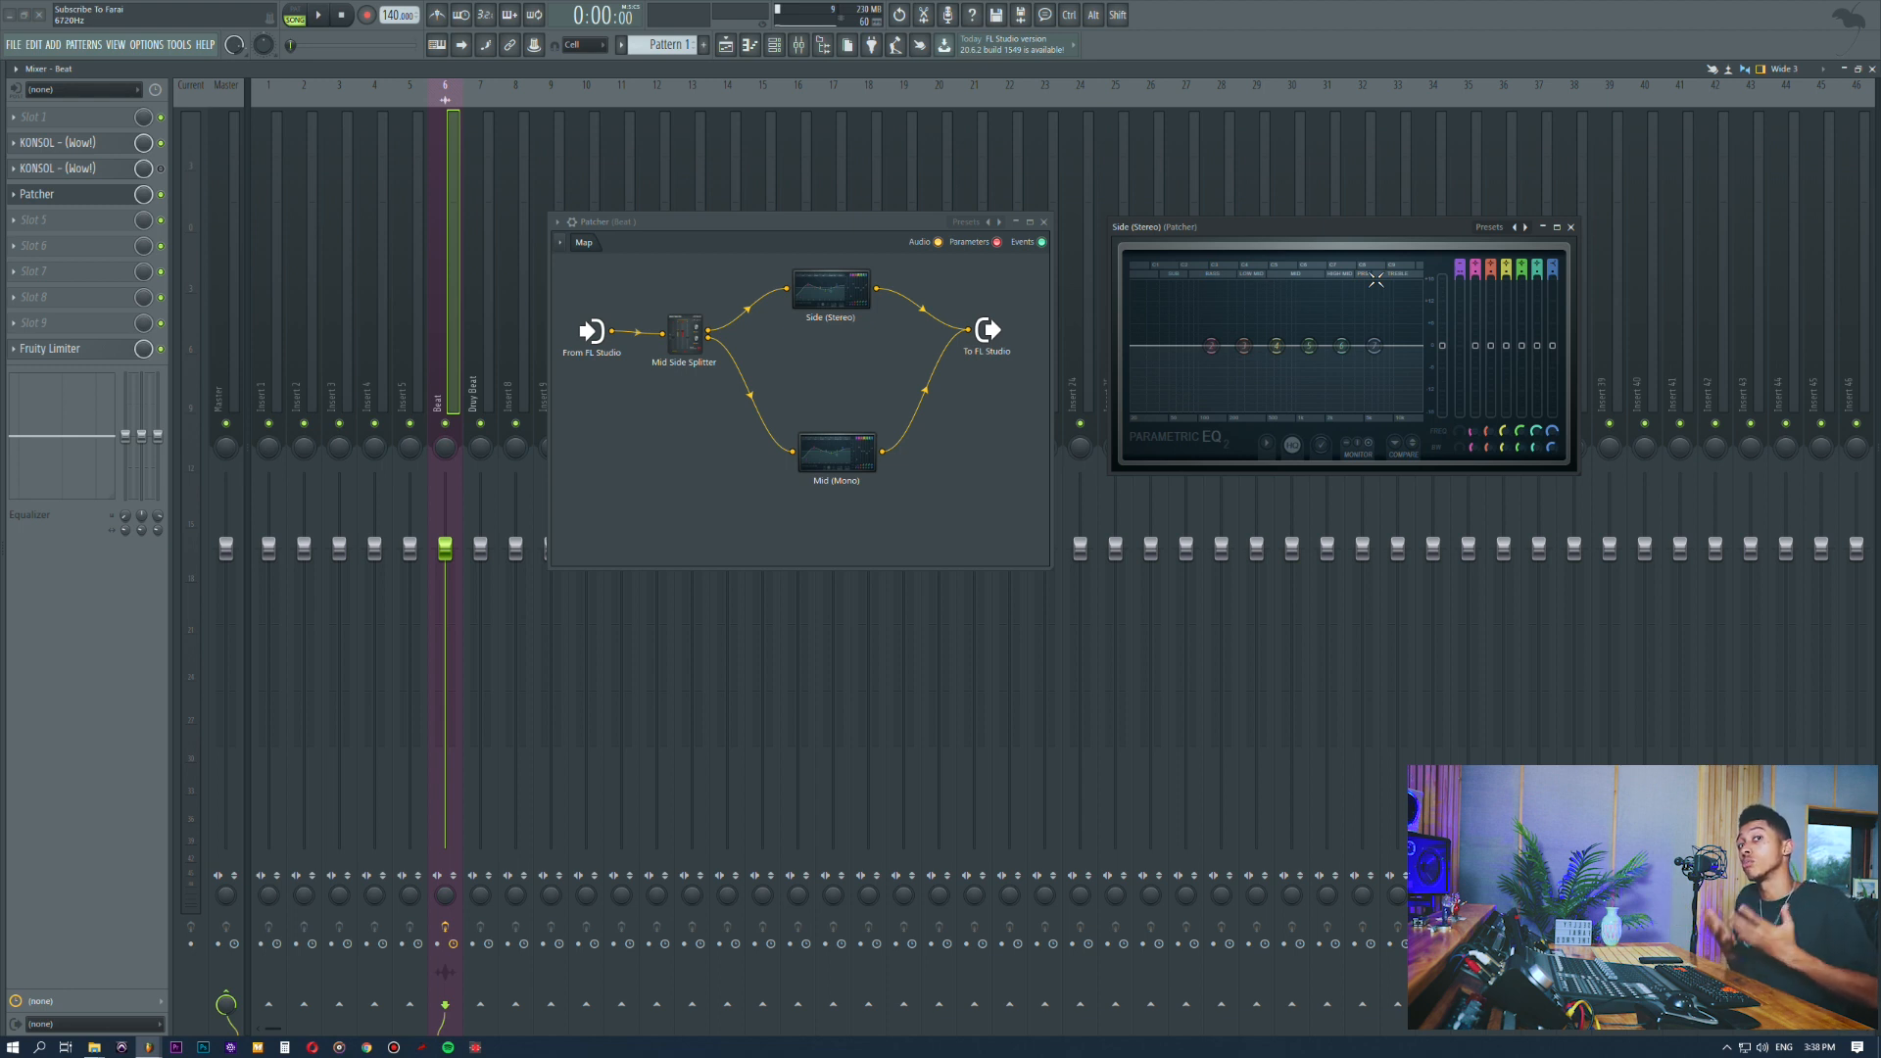
{"action": "left_click", "coordinate": [470, 218]}
{"action": "key", "text": "space"}
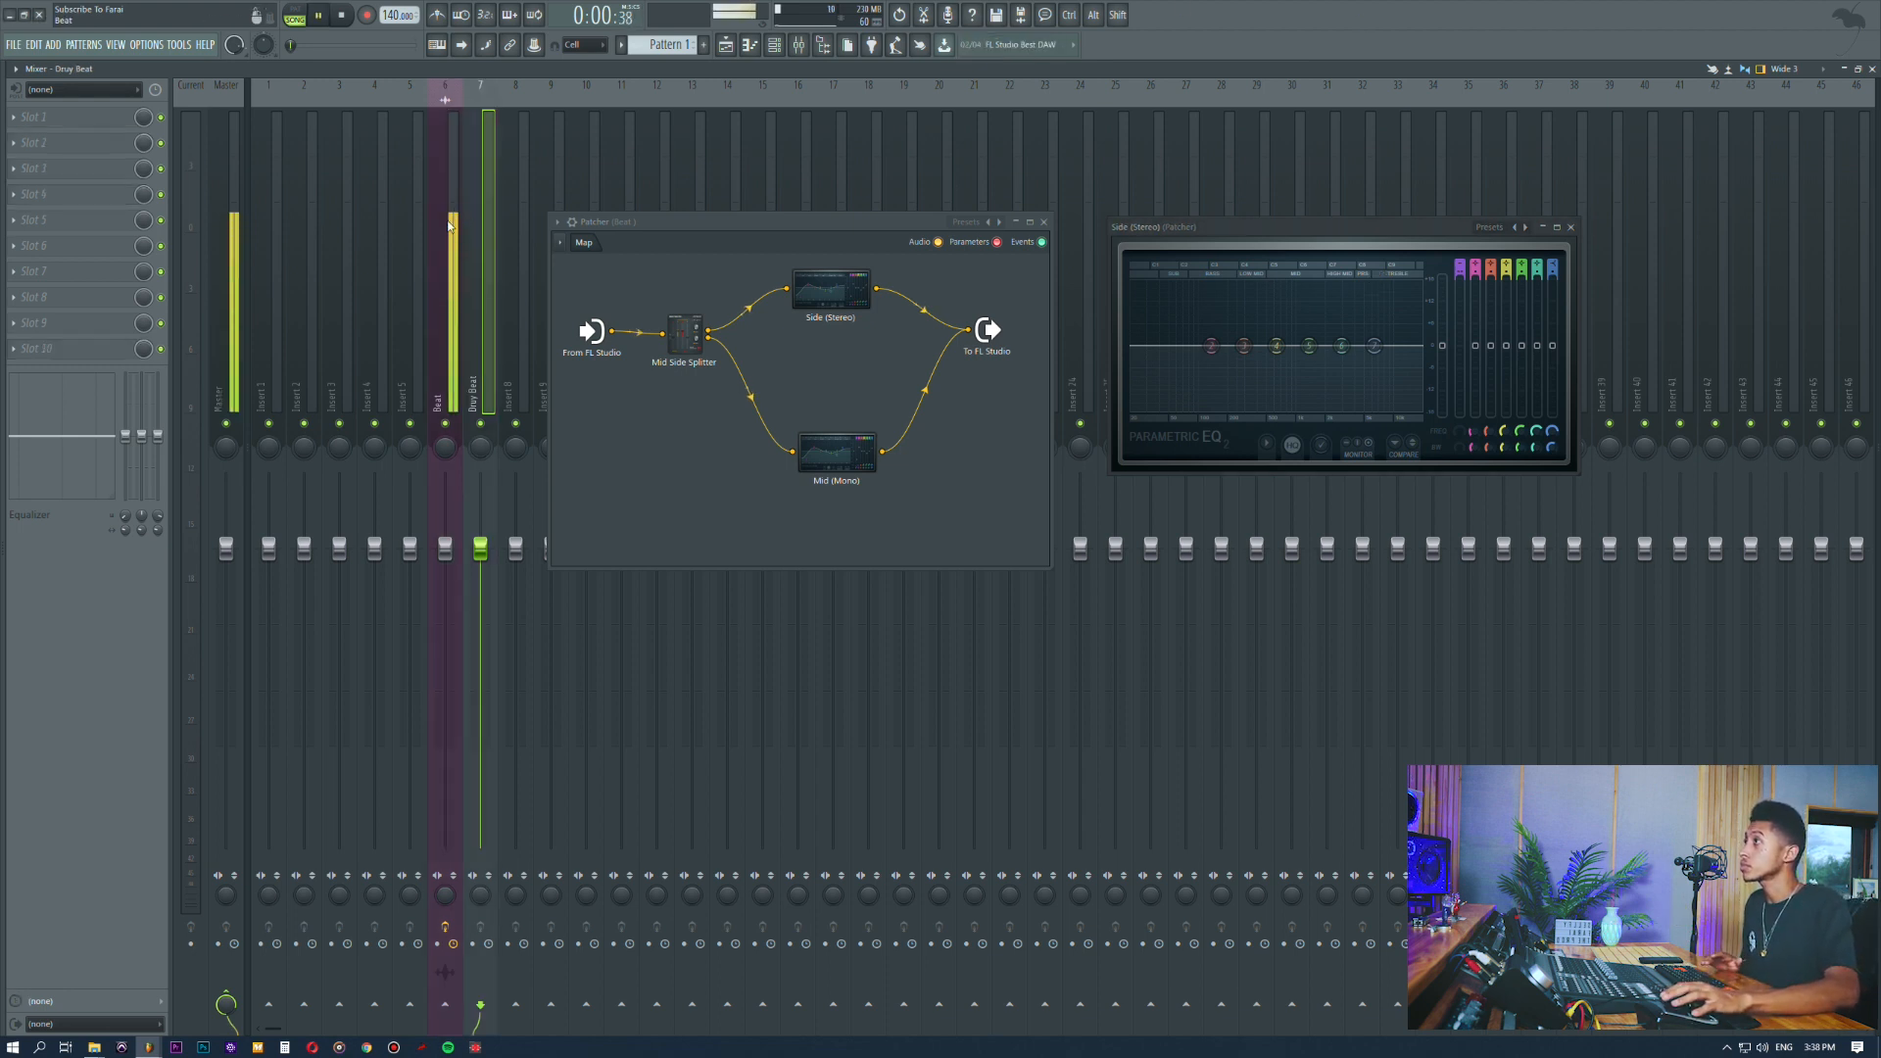
{"action": "left_click", "coordinate": [449, 225]}
{"action": "left_click_drag", "start_coordinate": [1341, 346], "coordinate": [1370, 294]}
{"action": "key", "text": "space"}
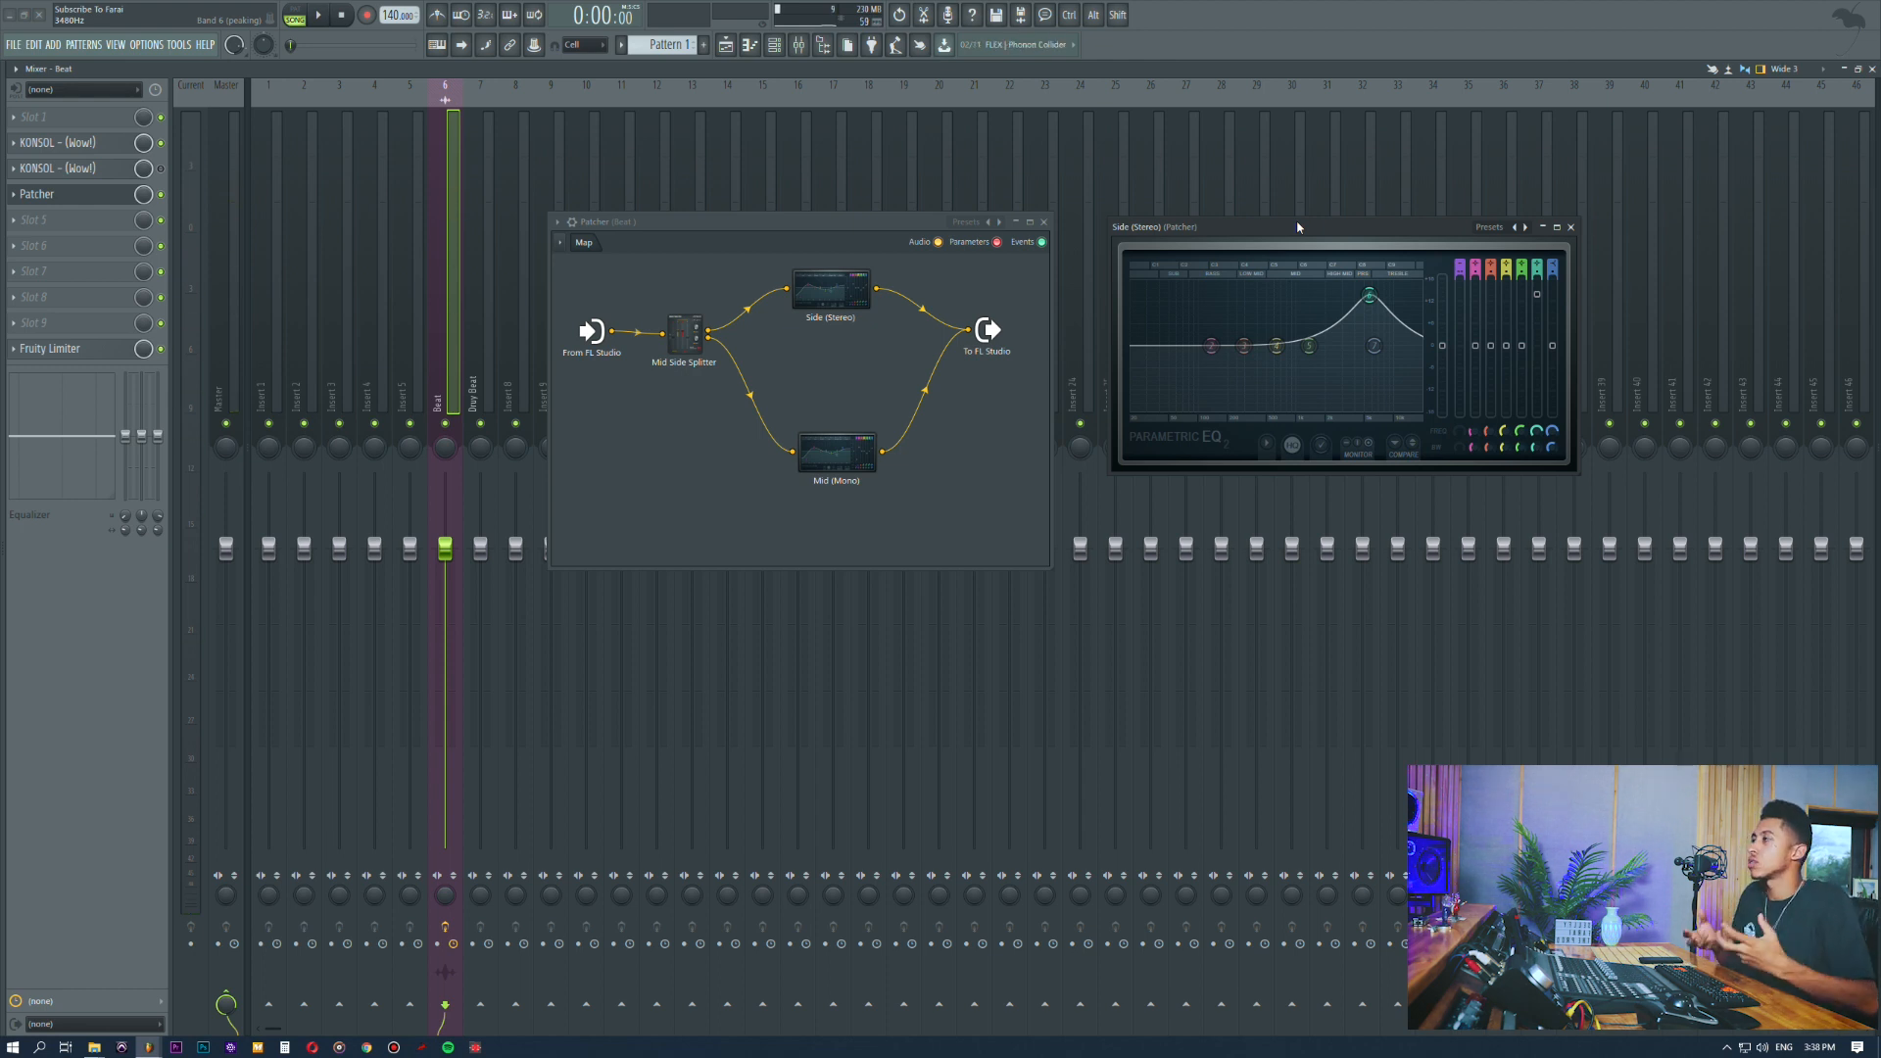
{"action": "left_click", "coordinate": [1380, 297], "text": "alt"}
Step: Reset band 7 of the side EQ and change it to a low-pass filter with a Steep 4 slope
{"action": "left_click_drag", "start_coordinate": [1376, 345], "coordinate": [1378, 341]}
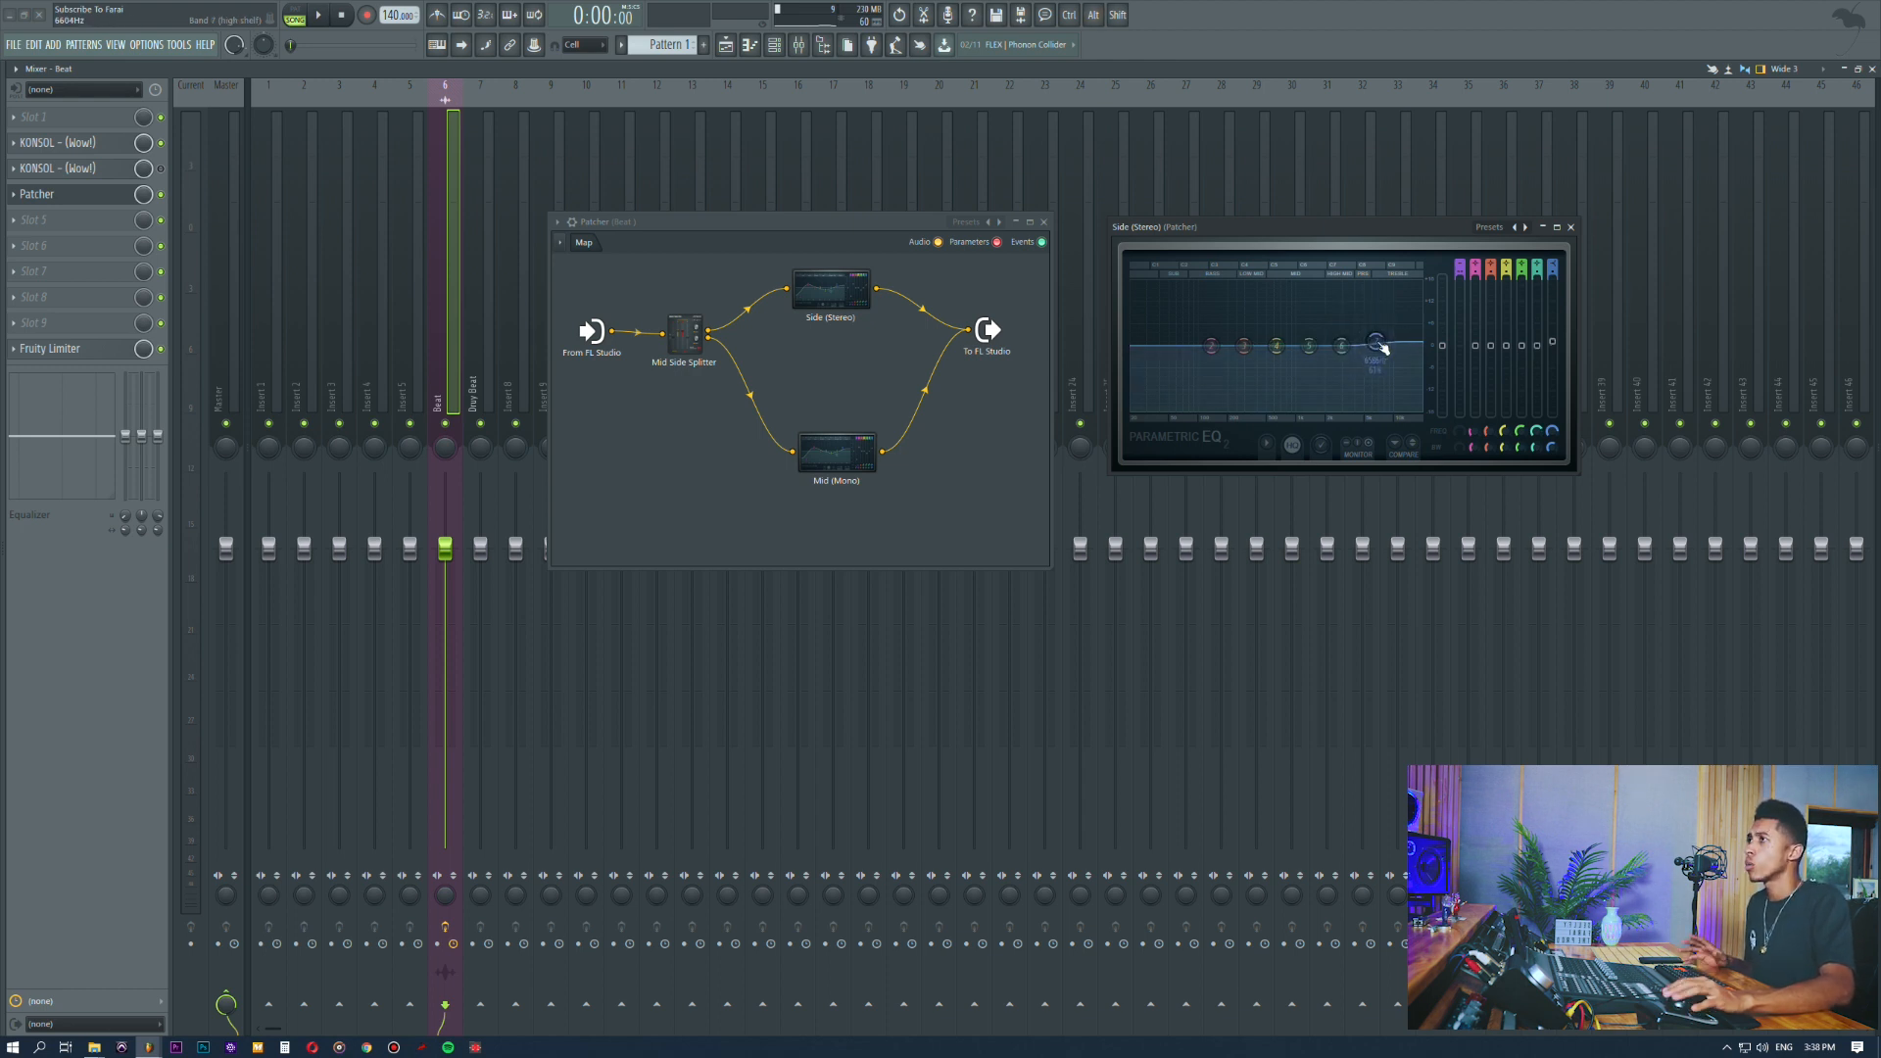
{"action": "left_click", "coordinate": [1376, 342], "text": "alt"}
{"action": "left_click_drag", "start_coordinate": [1553, 266], "coordinate": [1553, 305]}
{"action": "left_click_drag", "start_coordinate": [1554, 264], "coordinate": [1554, 272]}
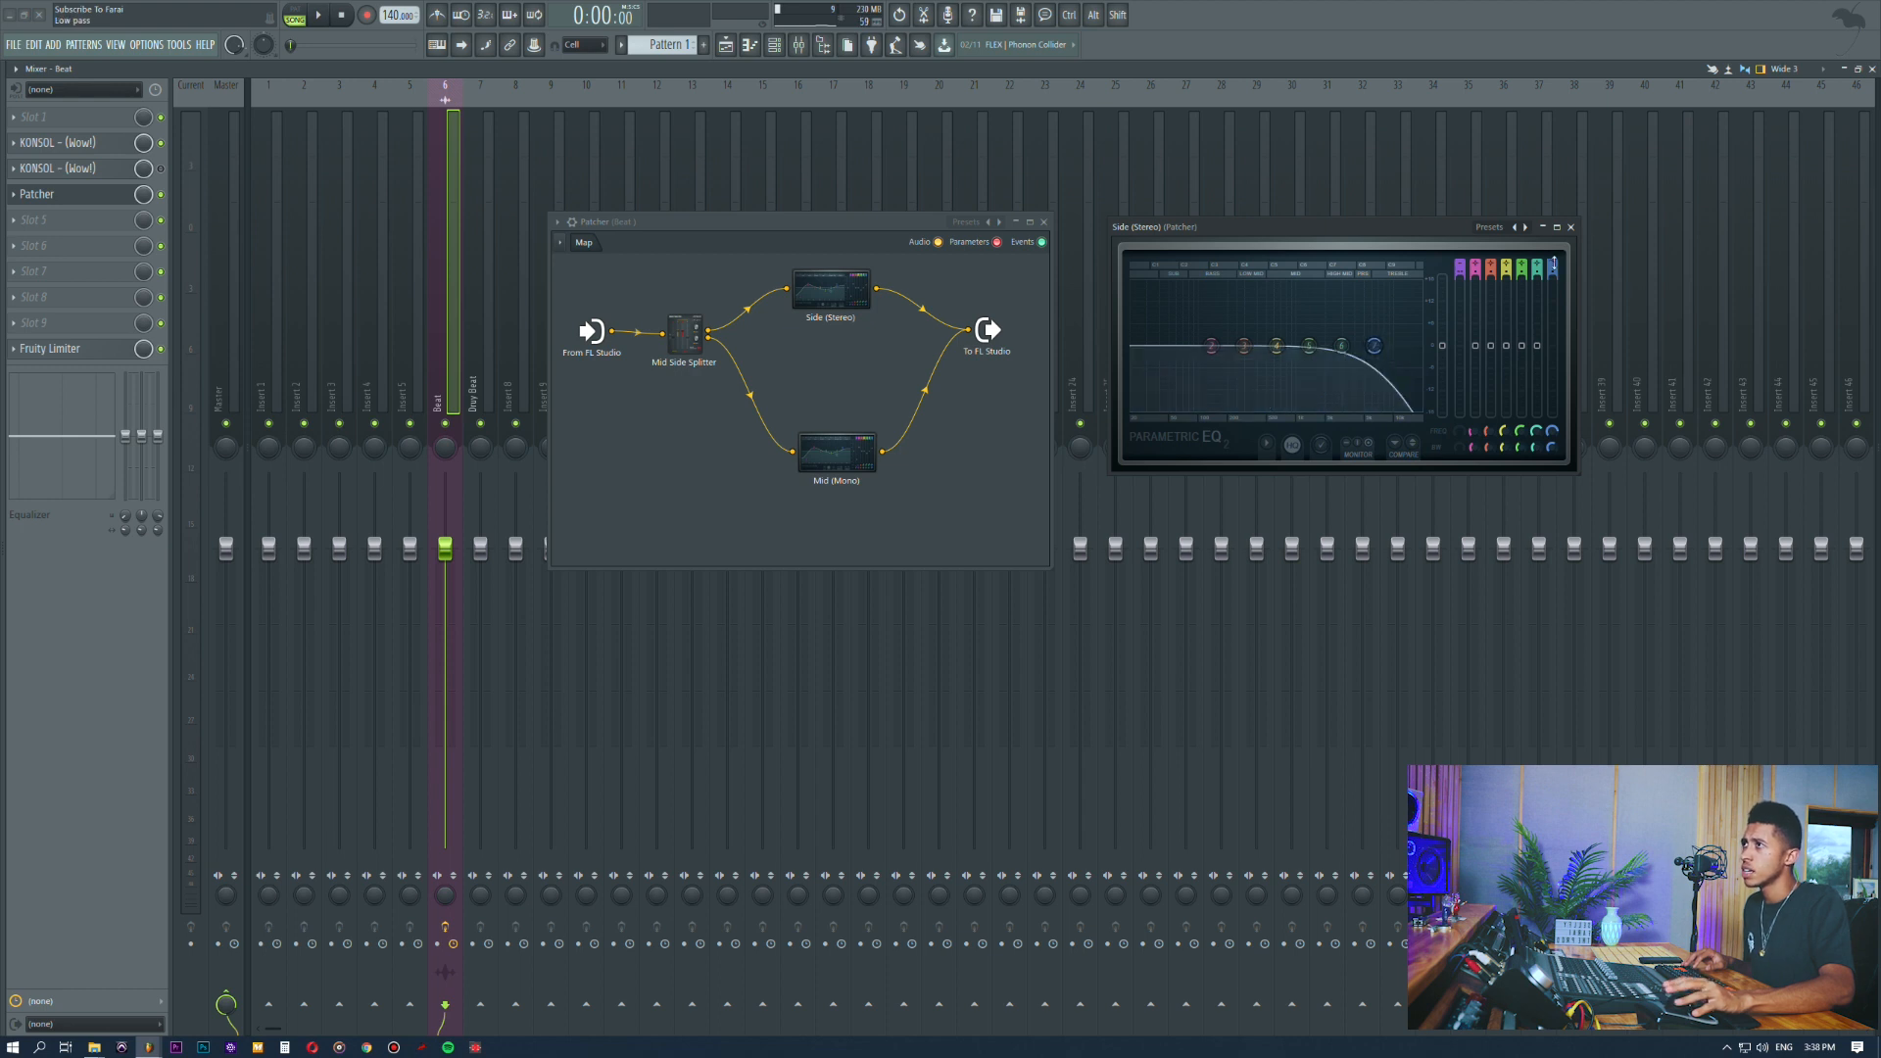
Step: Place band 7's cutoff in the extreme highs and add a gentle band 6 treble boost while auditioning the beat
{"action": "left_click", "coordinate": [1374, 345]}
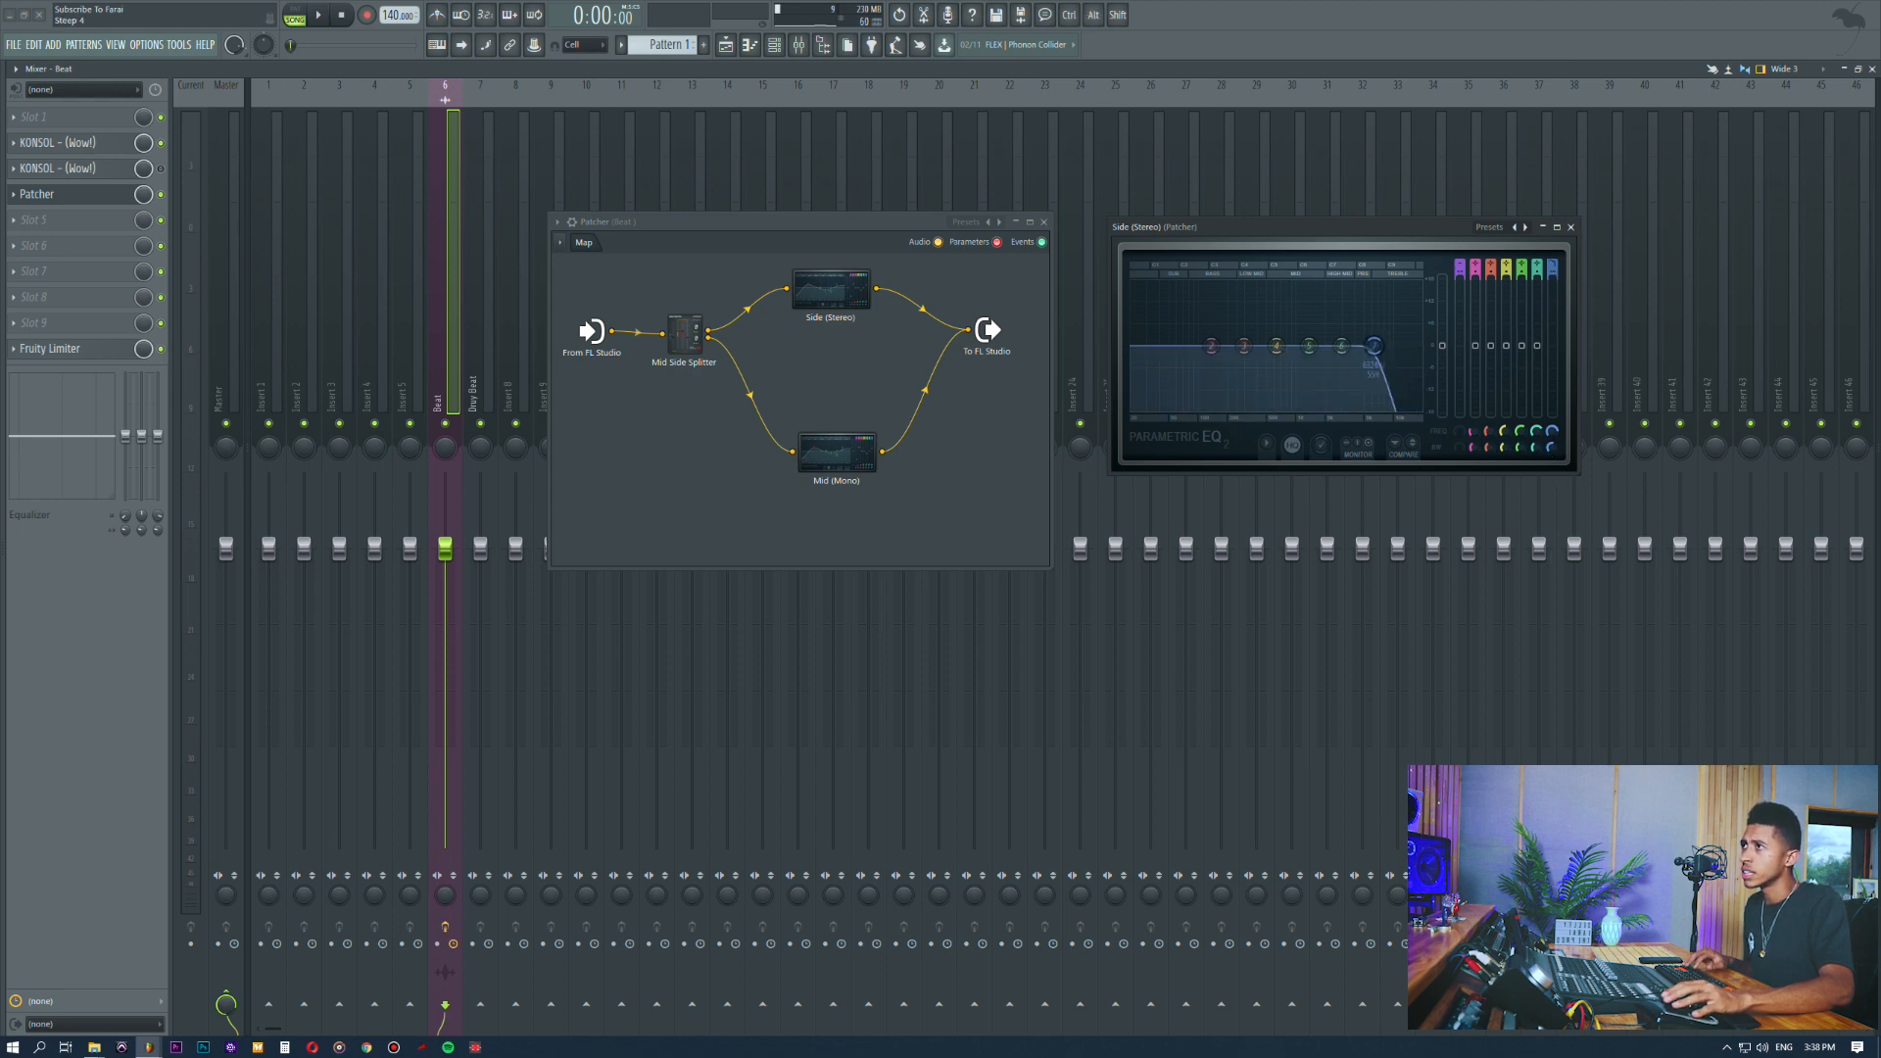
{"action": "left_click_drag", "start_coordinate": [1374, 345], "coordinate": [1385, 345]}
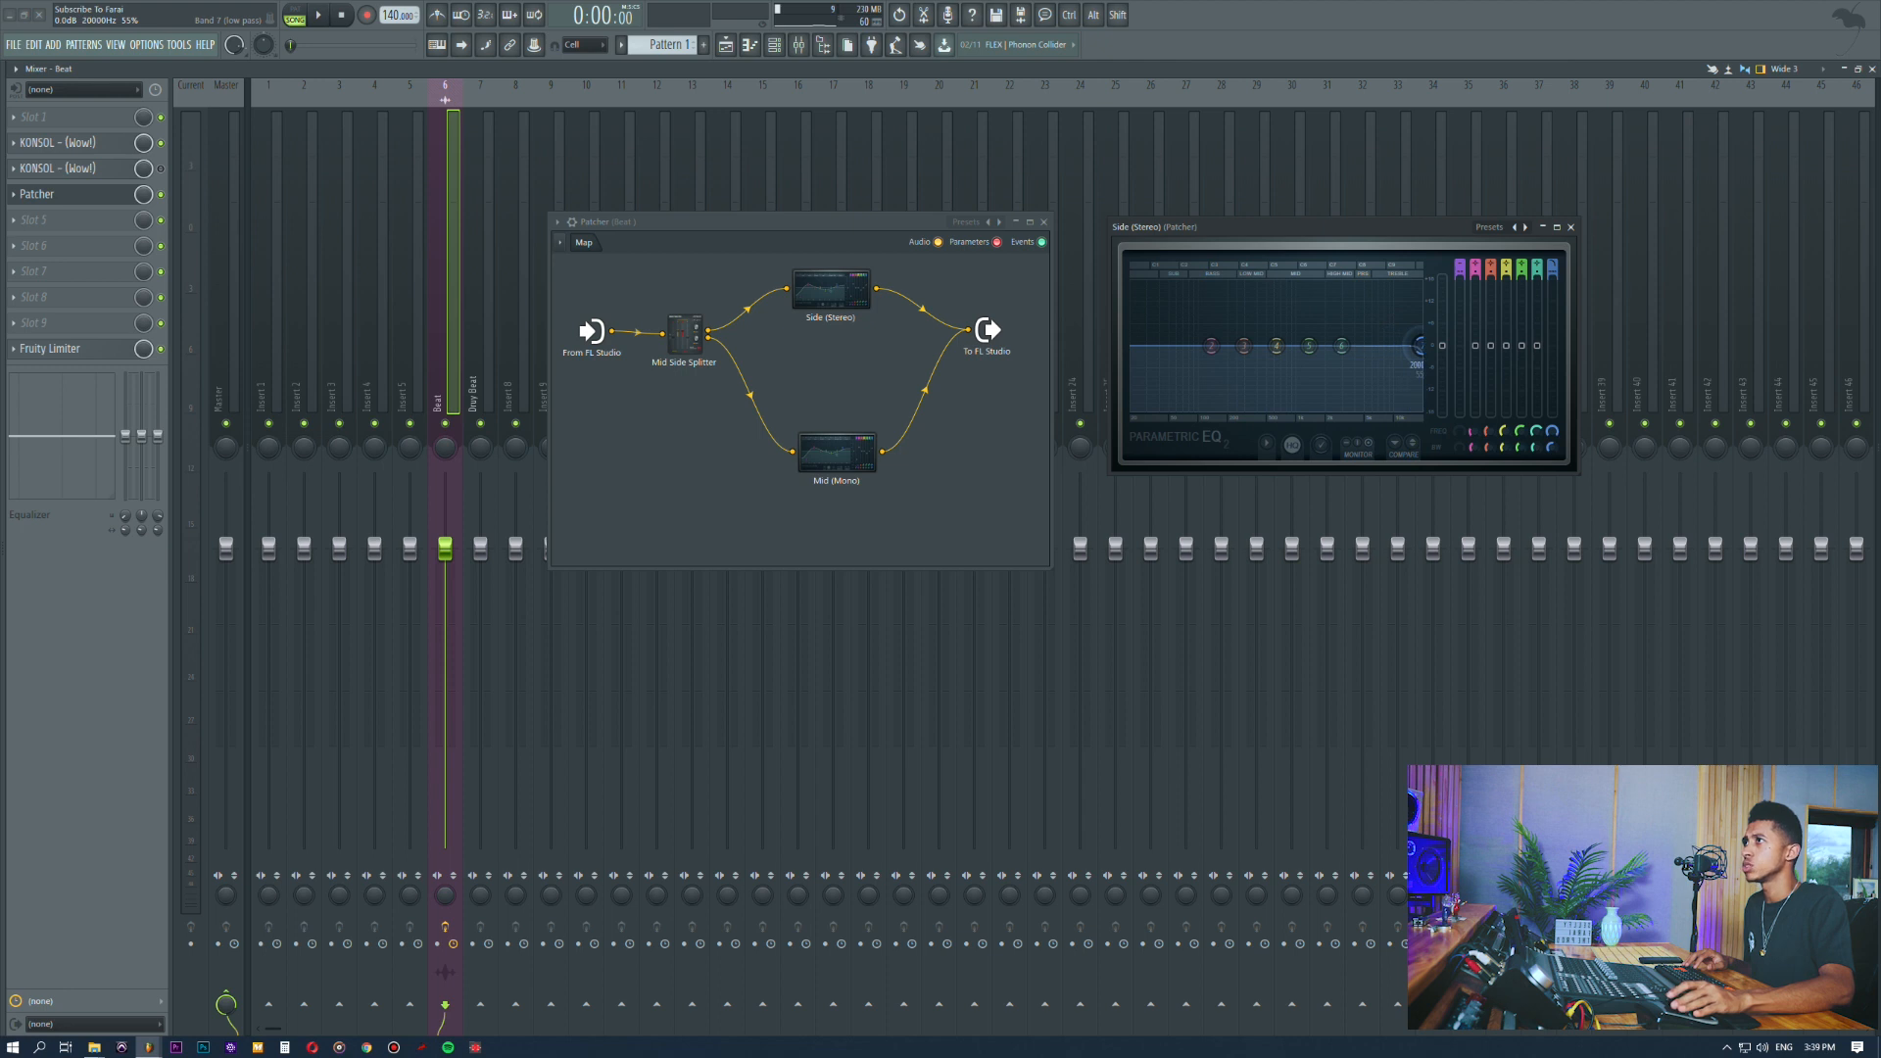
{"action": "left_click_drag", "start_coordinate": [1421, 345], "coordinate": [1381, 335]}
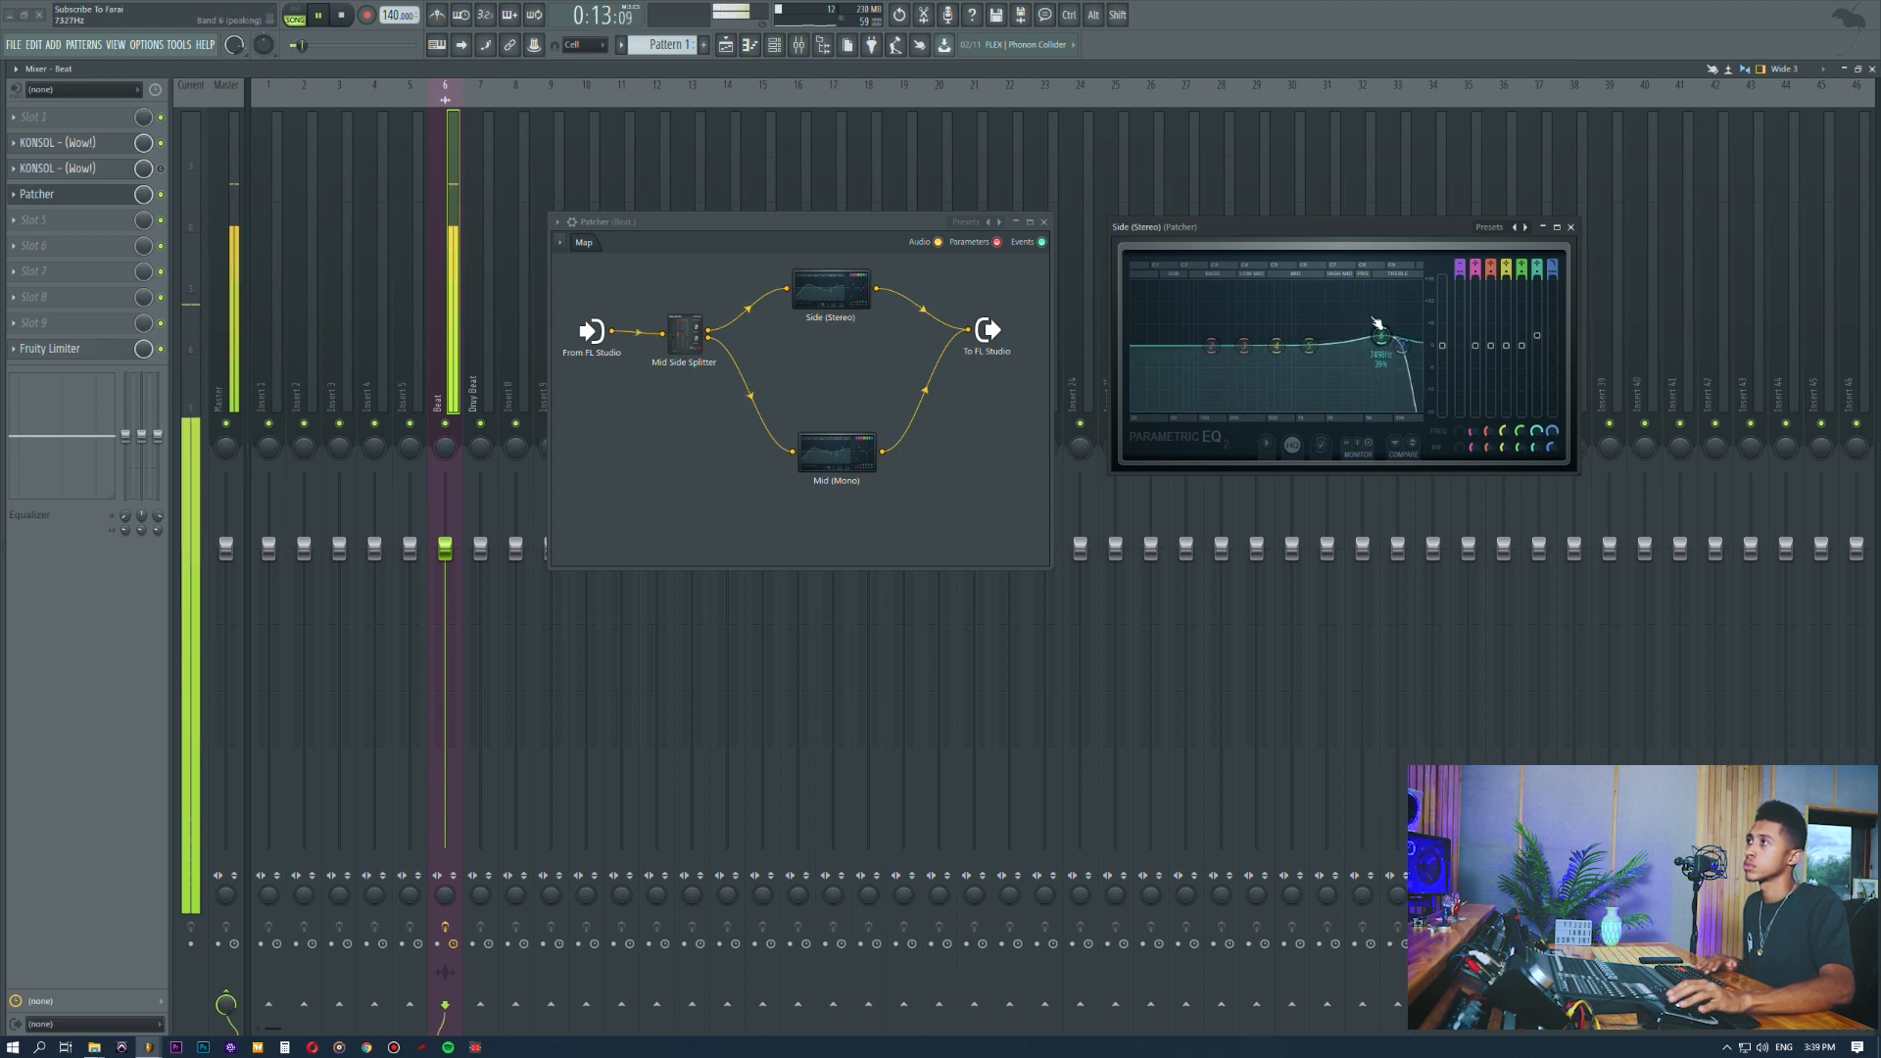
{"action": "key", "text": "space"}
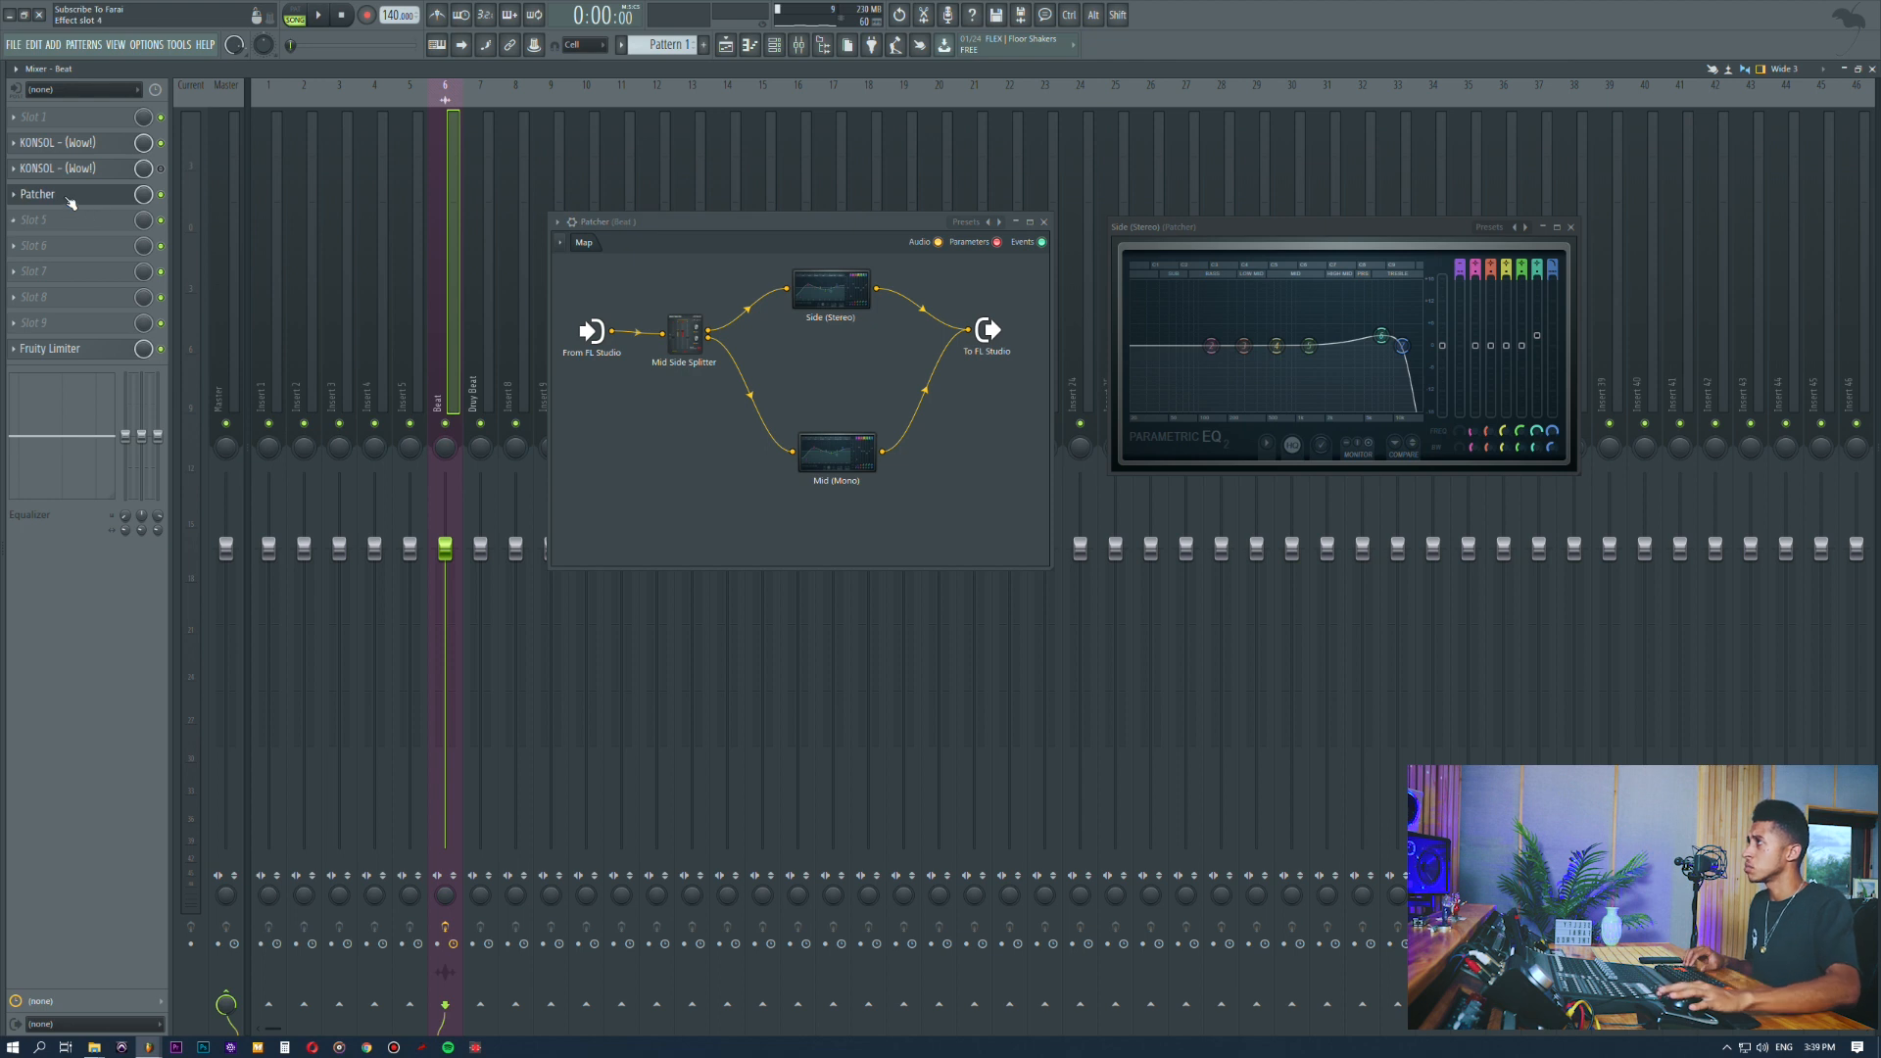
Step: Rename the Patcher effect on the Beat track as Mid-Side EQ and compare the playing beat with it bypassed and enabled
{"action": "key", "text": "F2"}
{"action": "type", "text": "Mid-Side "}
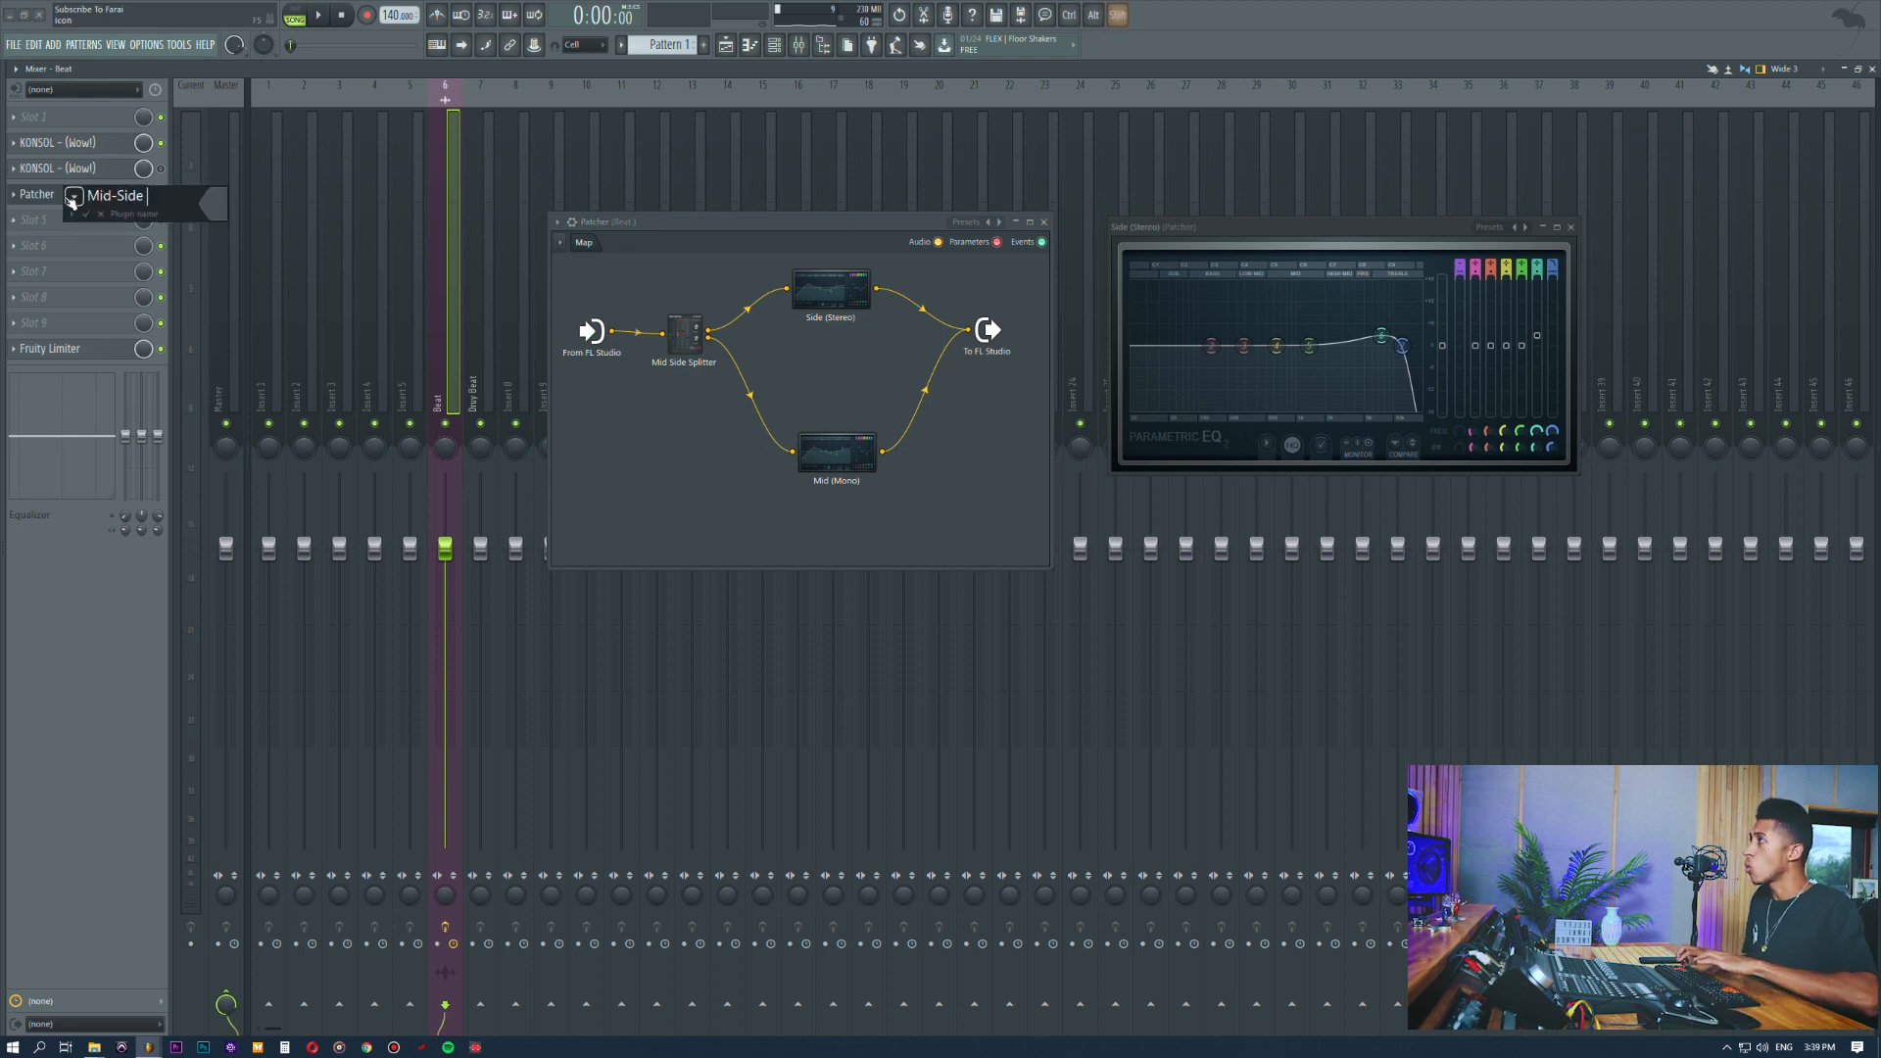
{"action": "type", "text": "EQ"}
{"action": "key", "text": "Return"}
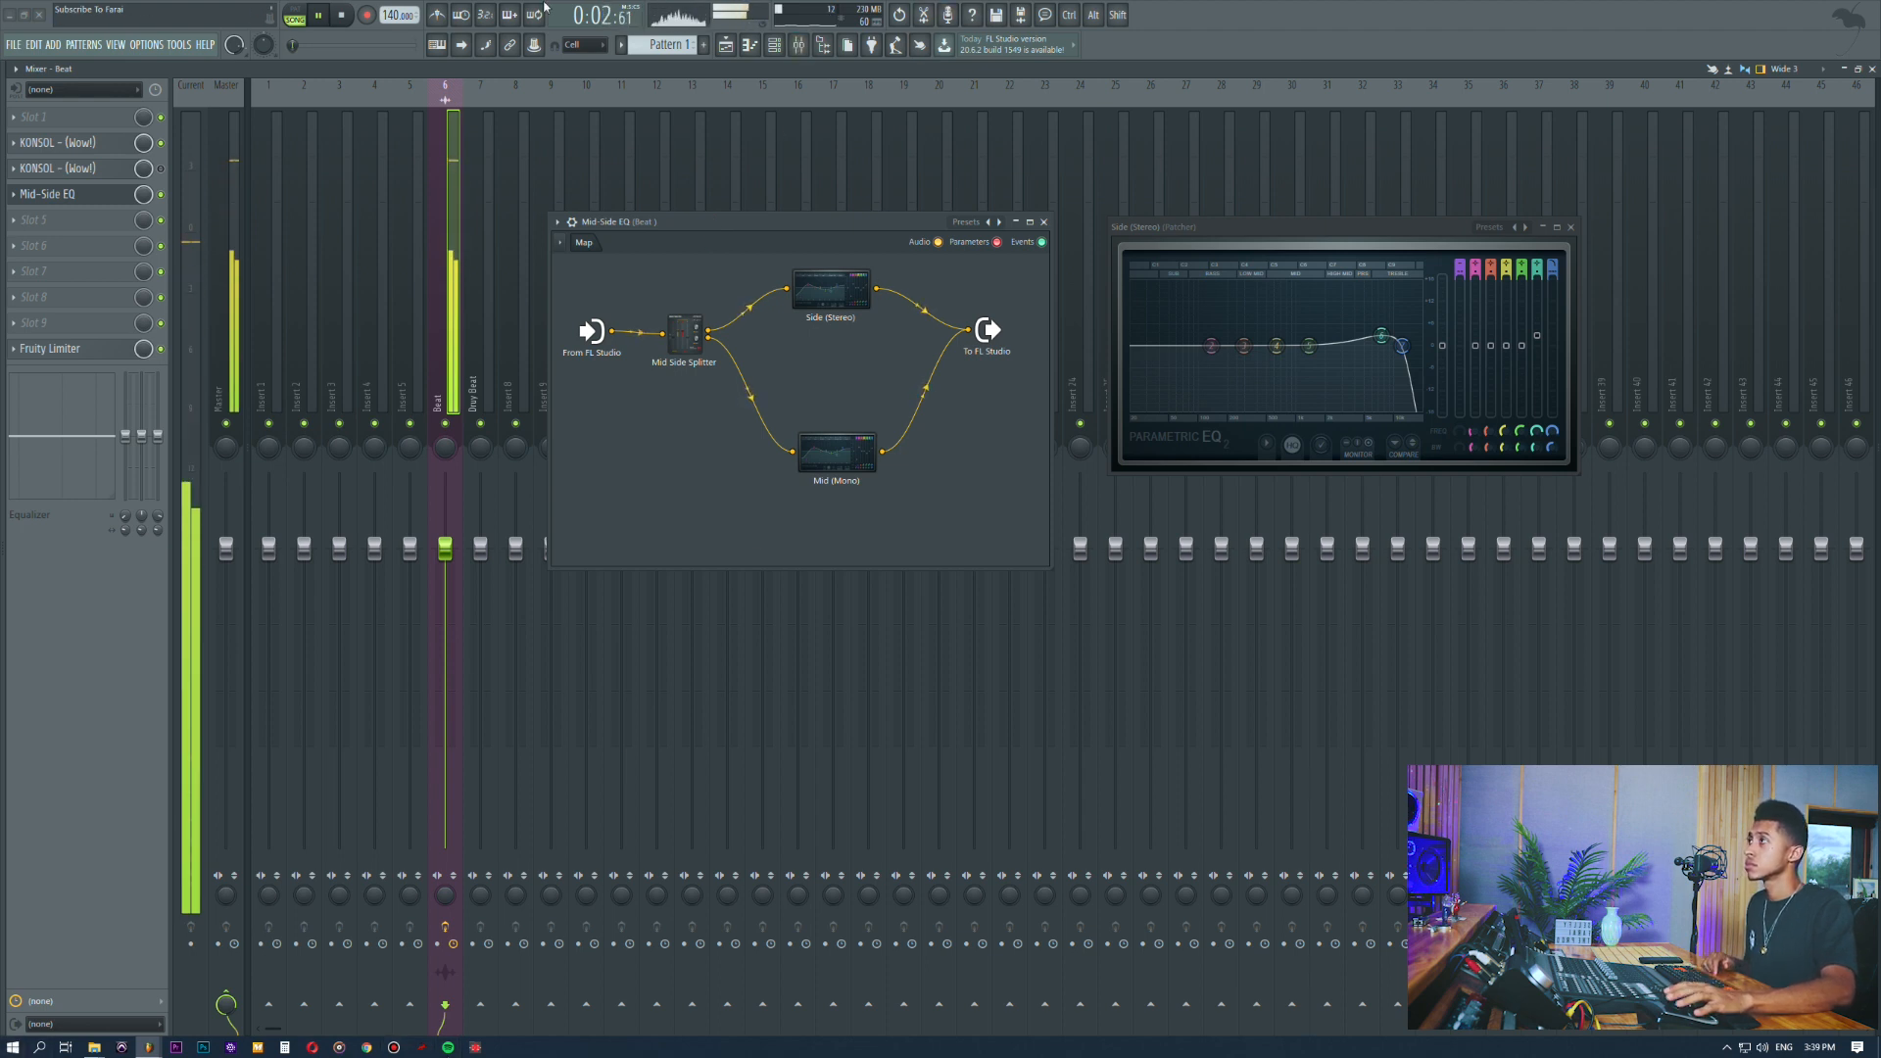
{"action": "left_click", "coordinate": [161, 196]}
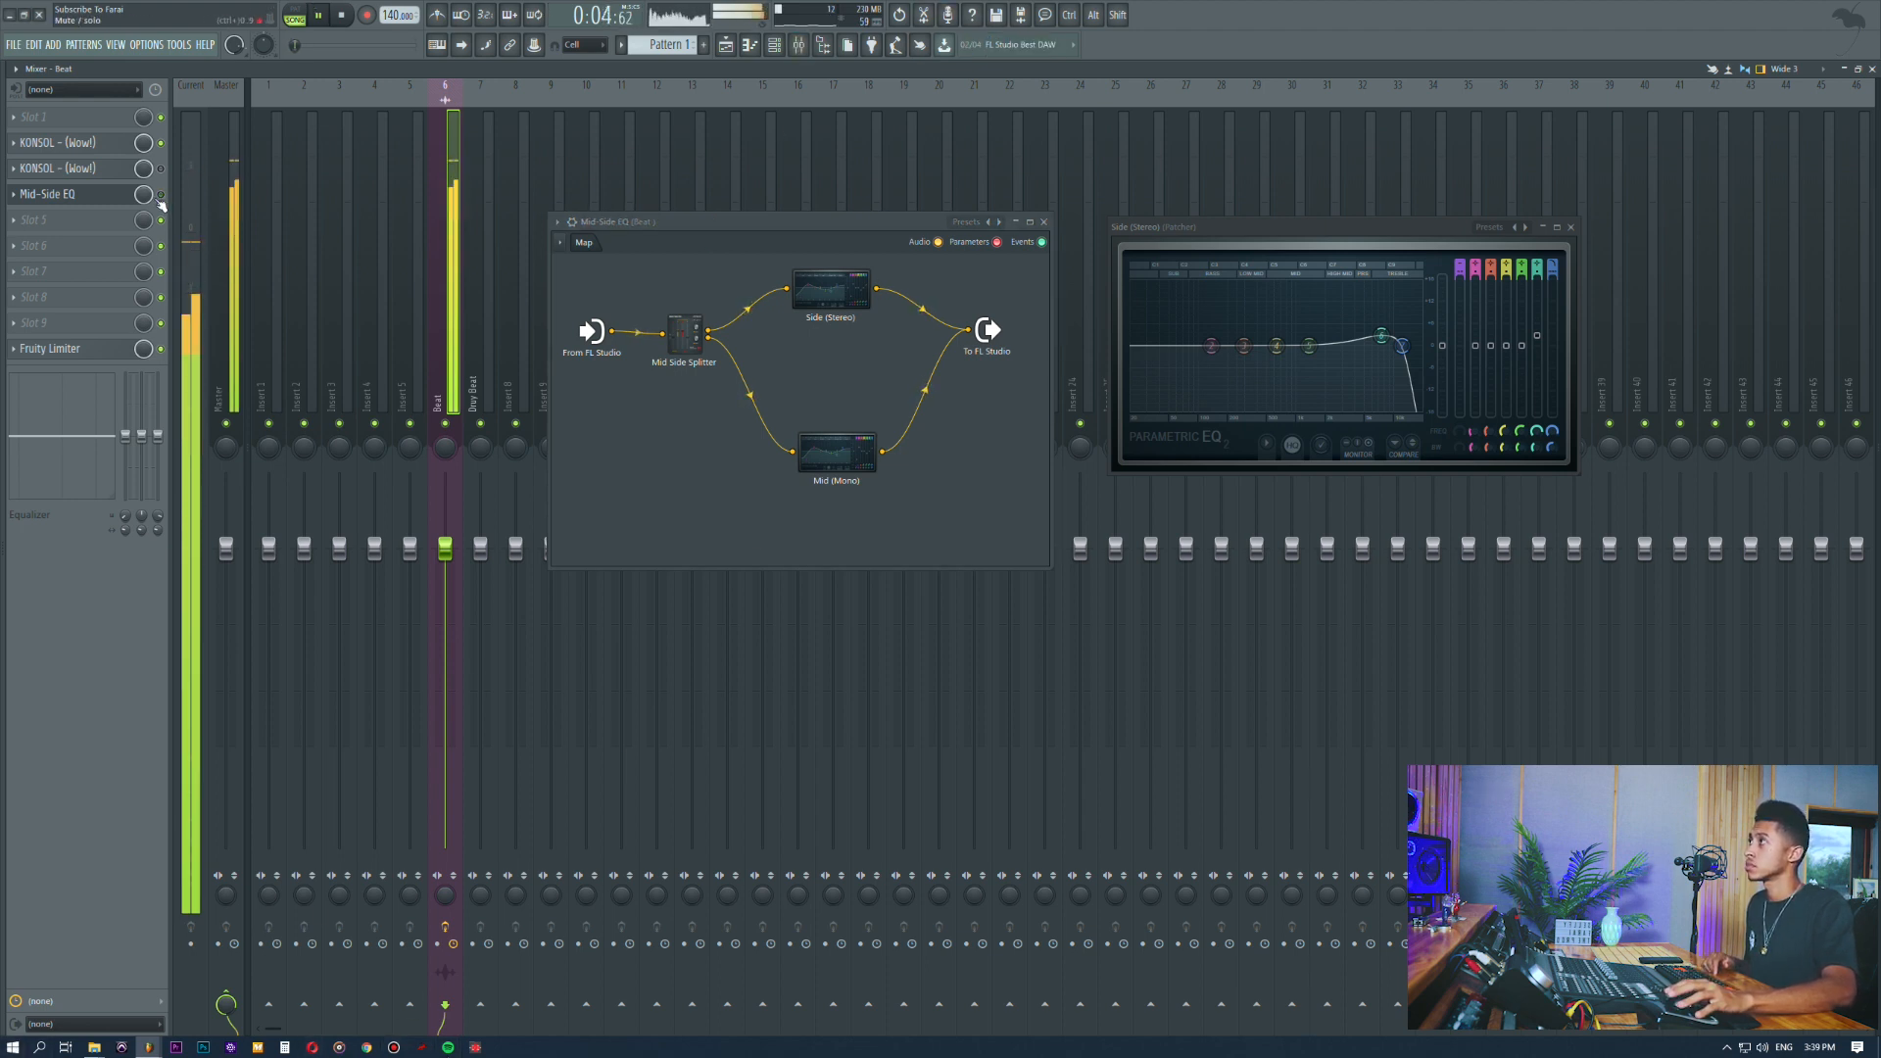
{"action": "left_click", "coordinate": [160, 195]}
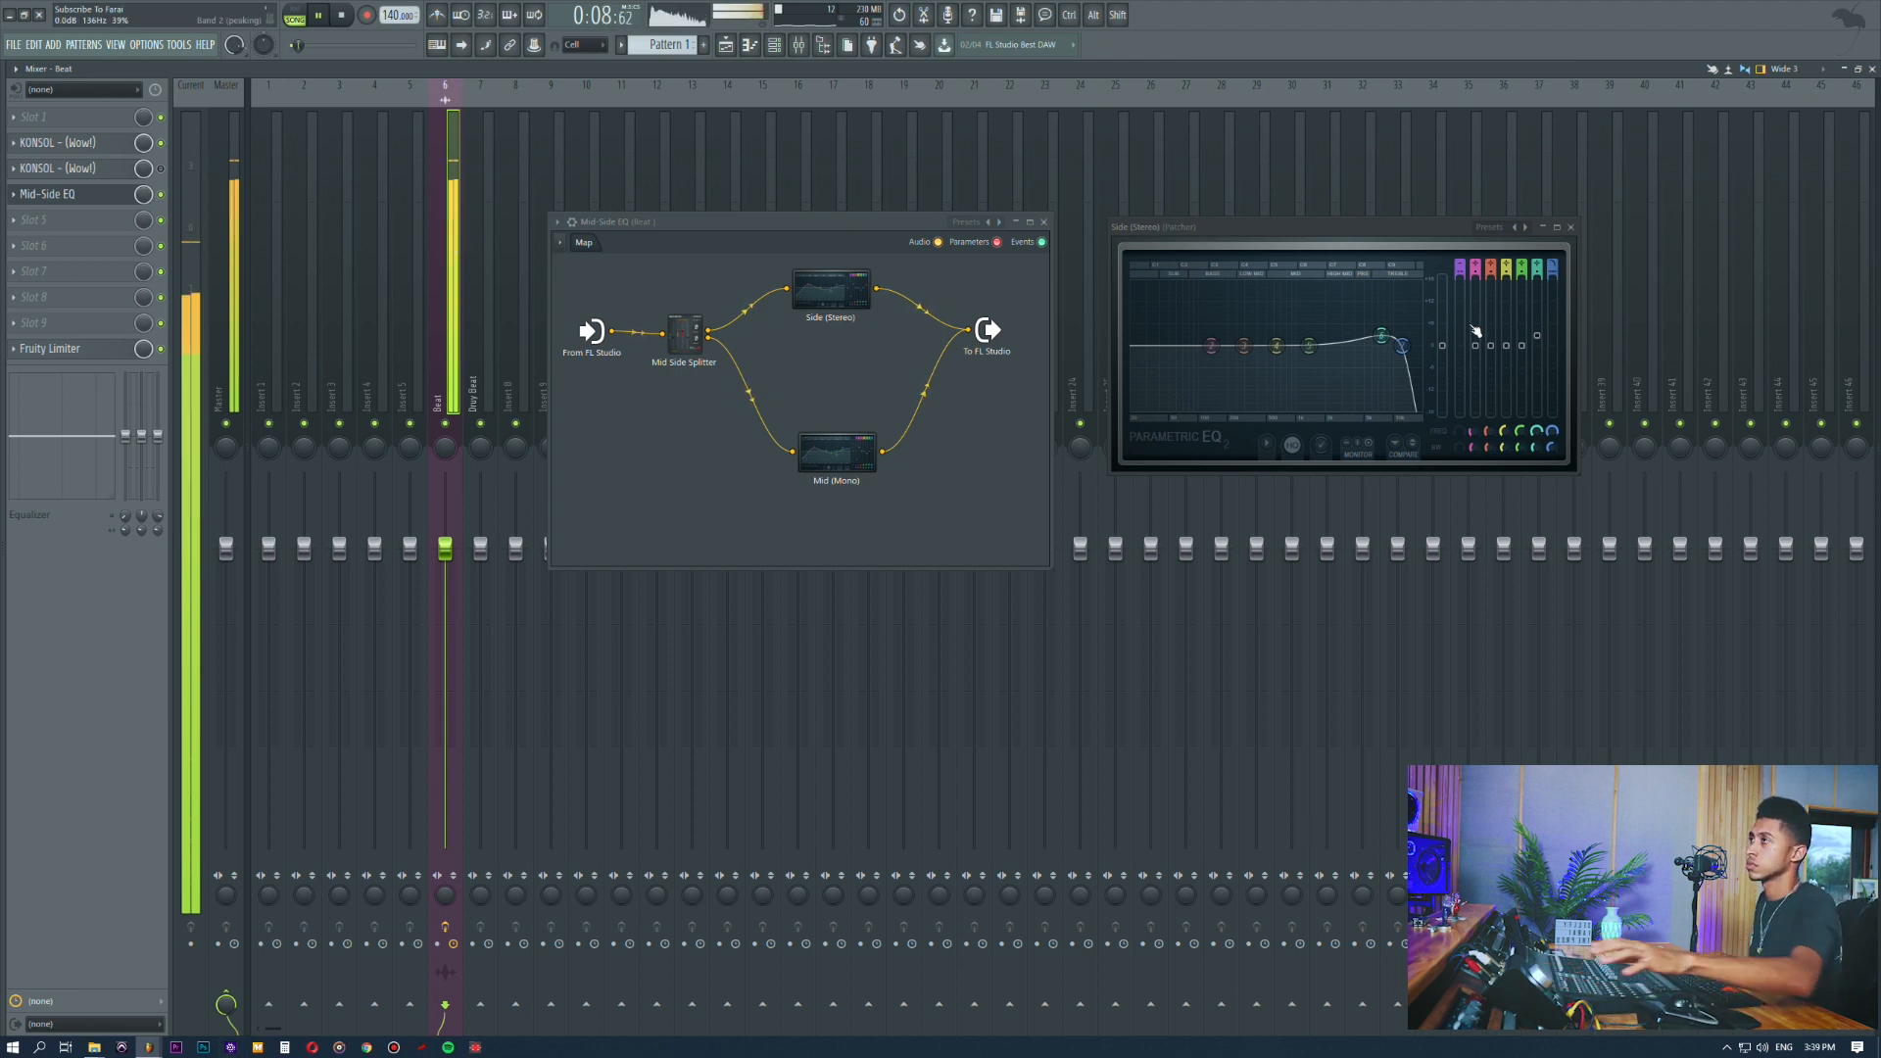
Step: Reshape the side EQ during playback with a flattened band 6, a slight band 5 boost and a gentle band 4 midrange boost
{"action": "mouse_move", "coordinate": [1381, 336]}
{"action": "left_mouse_down"}
{"action": "mouse_move", "coordinate": [1377, 312]}
{"action": "mouse_move", "coordinate": [1376, 394]}
{"action": "mouse_move", "coordinate": [1391, 293]}
{"action": "mouse_move", "coordinate": [1401, 346]}
{"action": "mouse_move", "coordinate": [1336, 347]}
{"action": "mouse_move", "coordinate": [1420, 344]}
{"action": "mouse_move", "coordinate": [1395, 345]}
{"action": "left_mouse_up"}
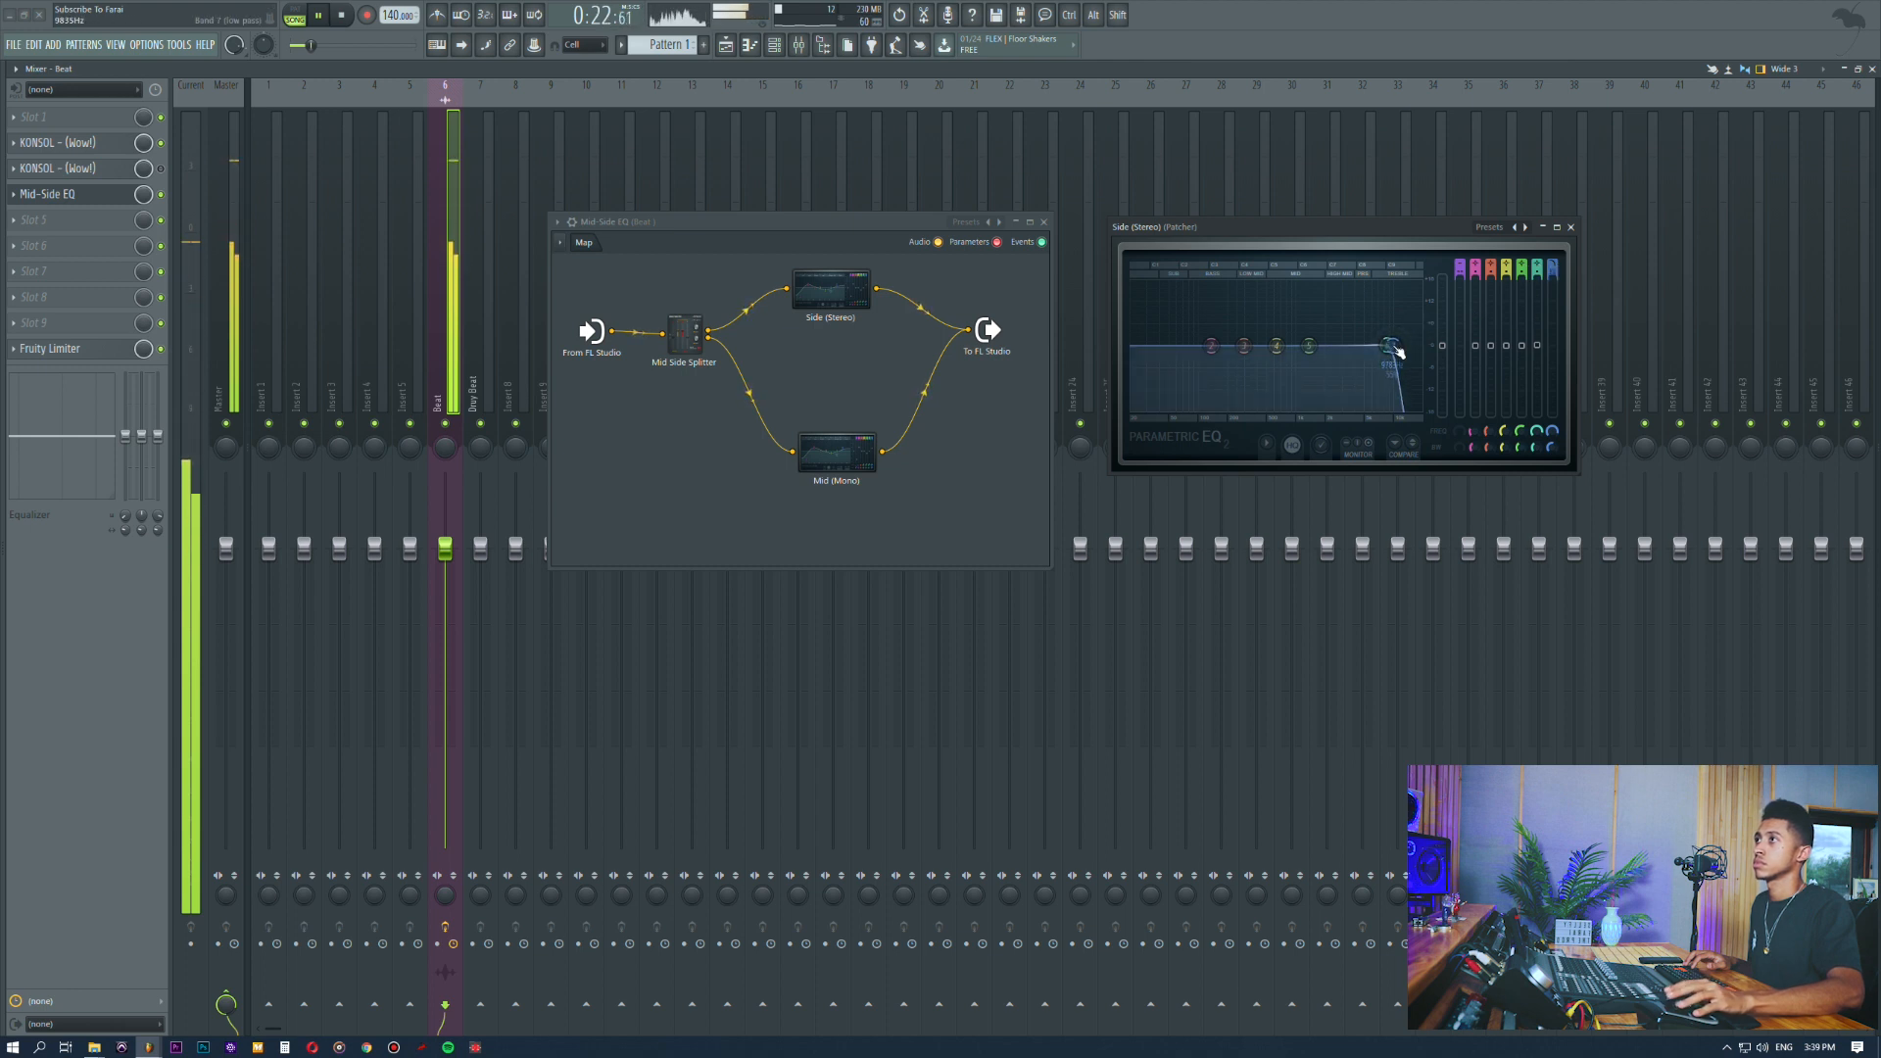
{"action": "left_click_drag", "start_coordinate": [1389, 345], "coordinate": [1336, 340]}
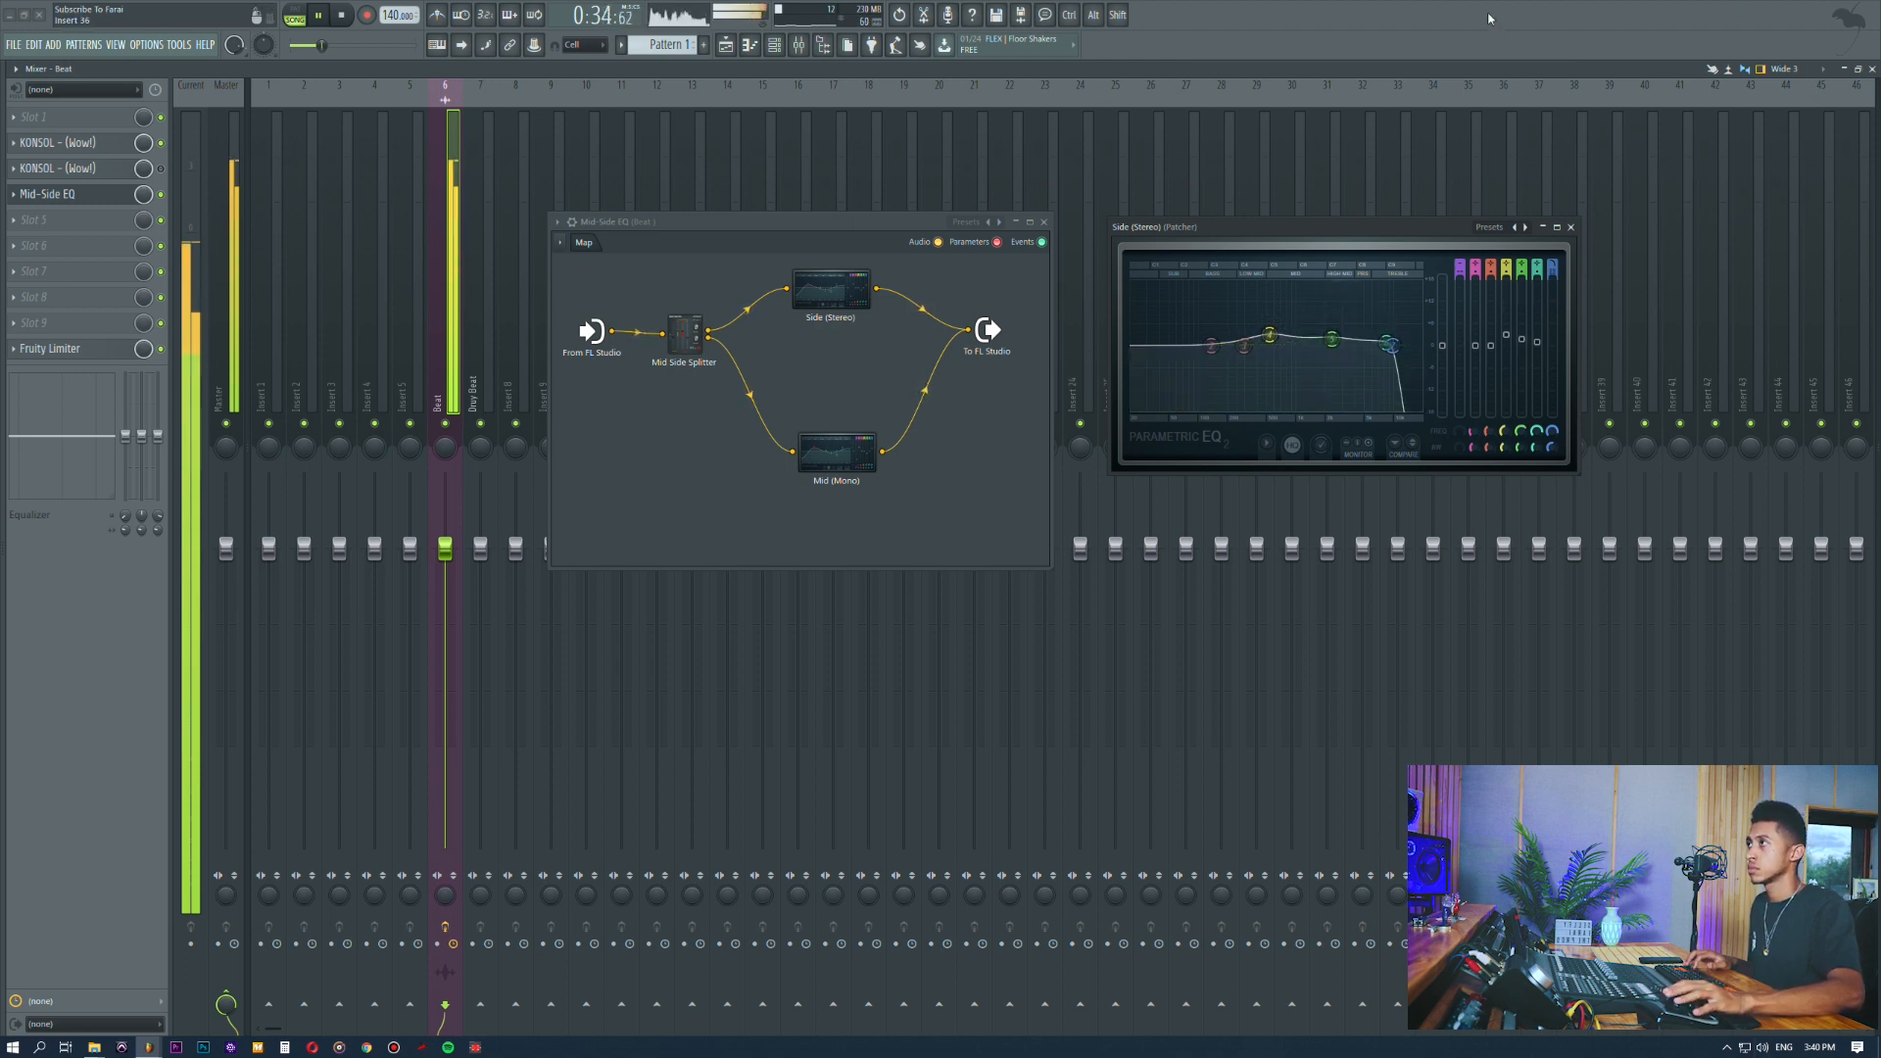
{"action": "left_click_drag", "start_coordinate": [1332, 339], "coordinate": [1330, 341]}
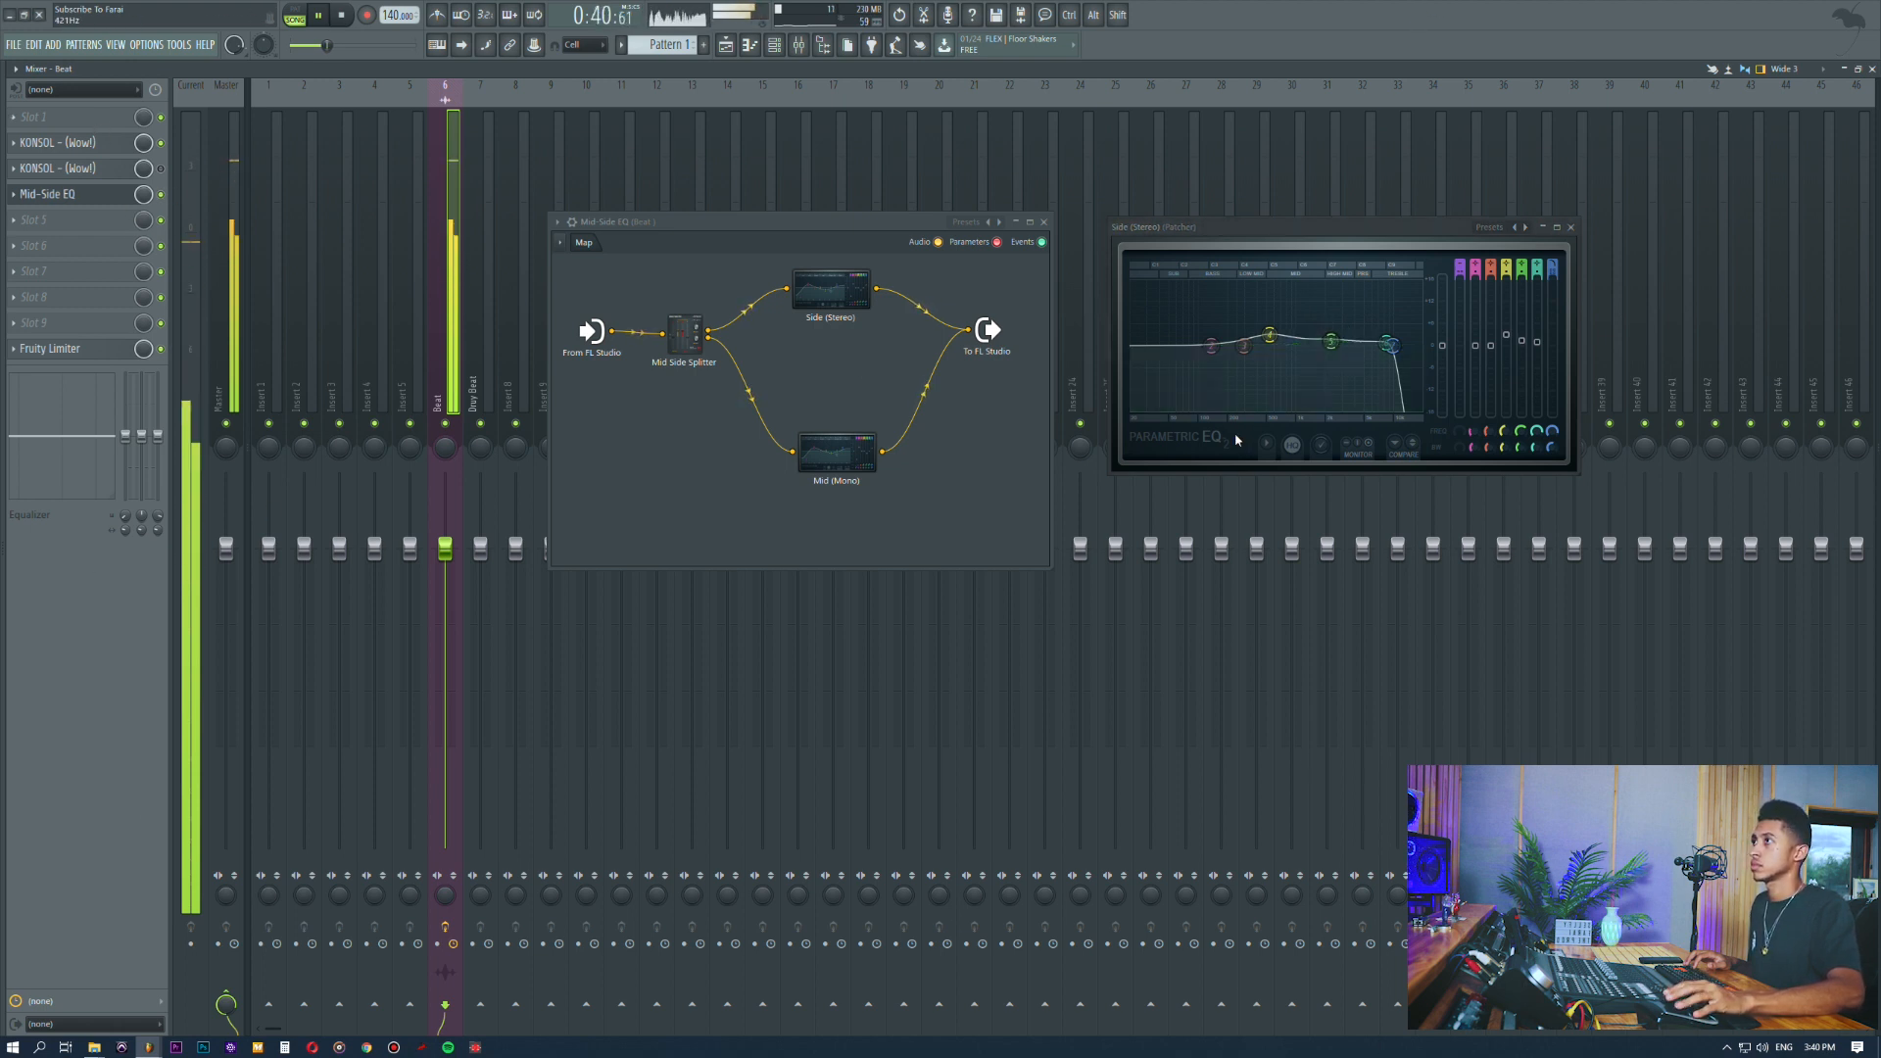
{"action": "left_click_drag", "start_coordinate": [1331, 341], "coordinate": [1330, 341]}
{"action": "mouse_move", "coordinate": [1270, 338]}
{"action": "left_mouse_down"}
{"action": "mouse_move", "coordinate": [1230, 293]}
{"action": "mouse_move", "coordinate": [1277, 287]}
{"action": "mouse_move", "coordinate": [1284, 338]}
{"action": "left_mouse_up"}
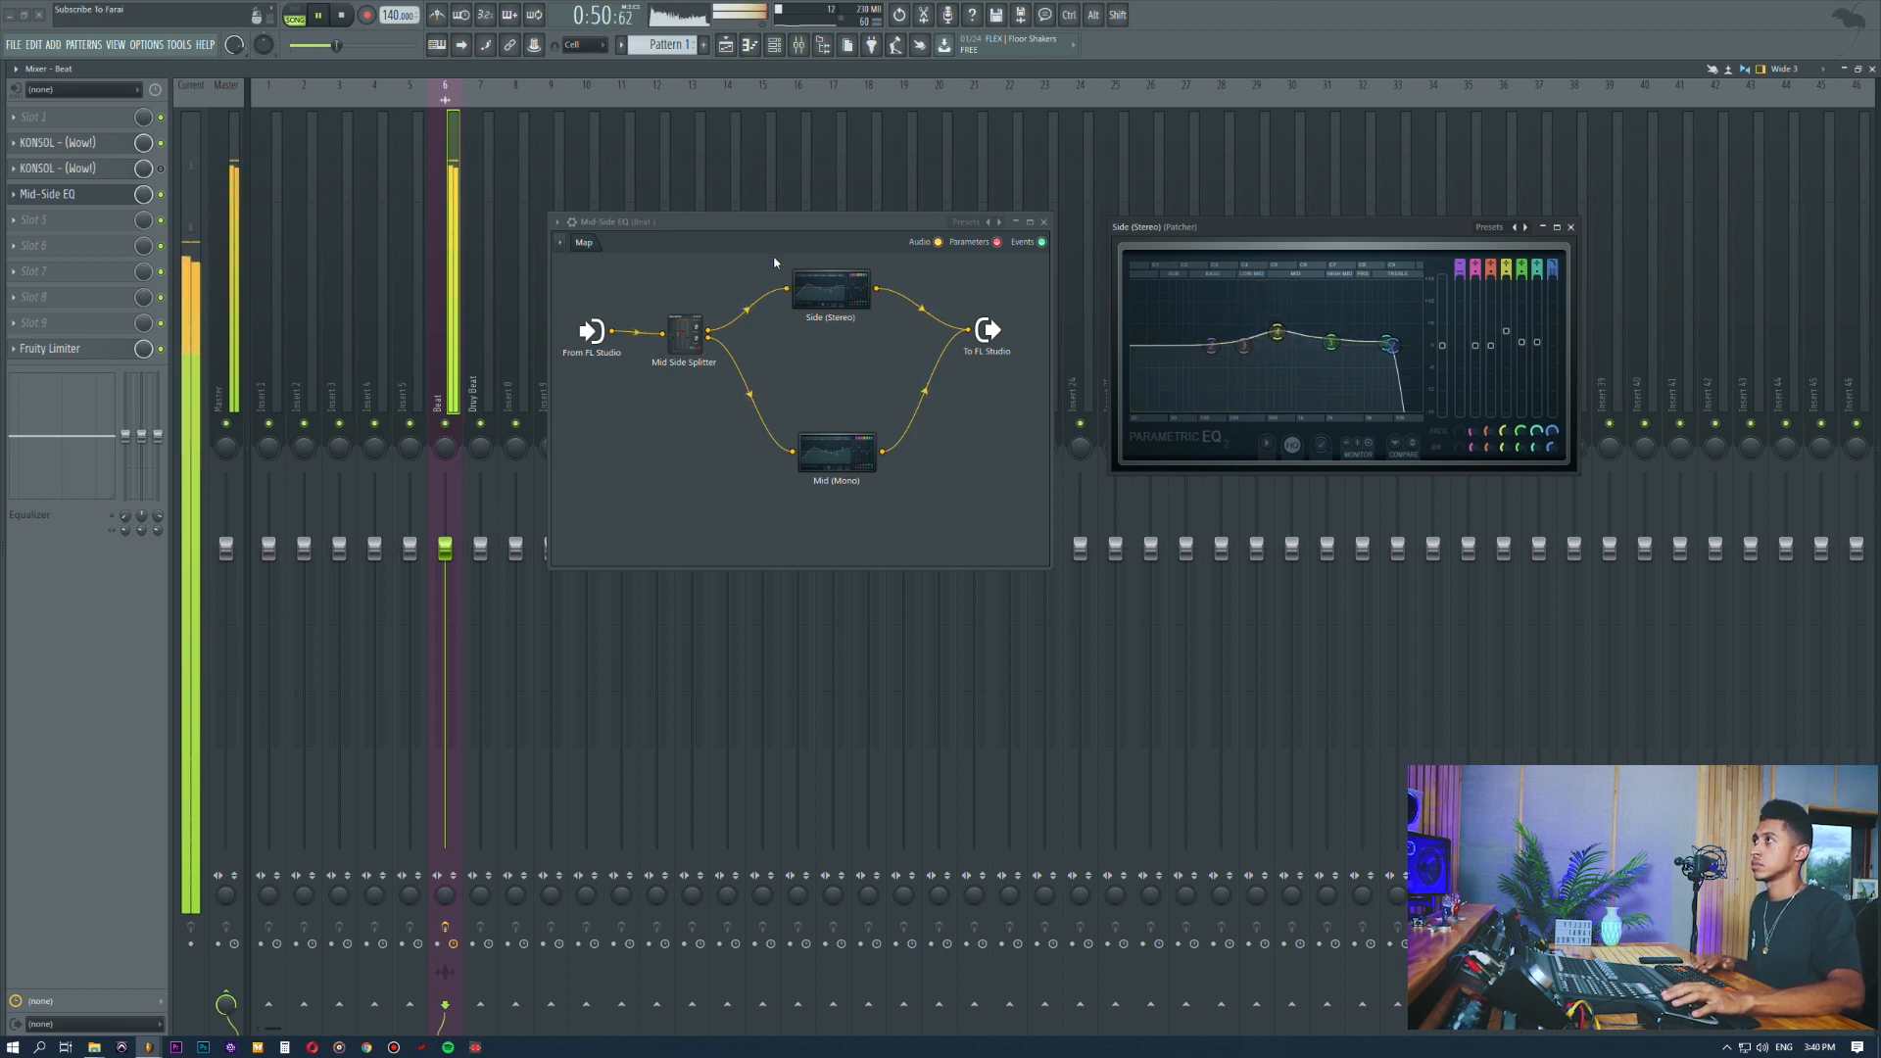
{"action": "key", "text": "space"}
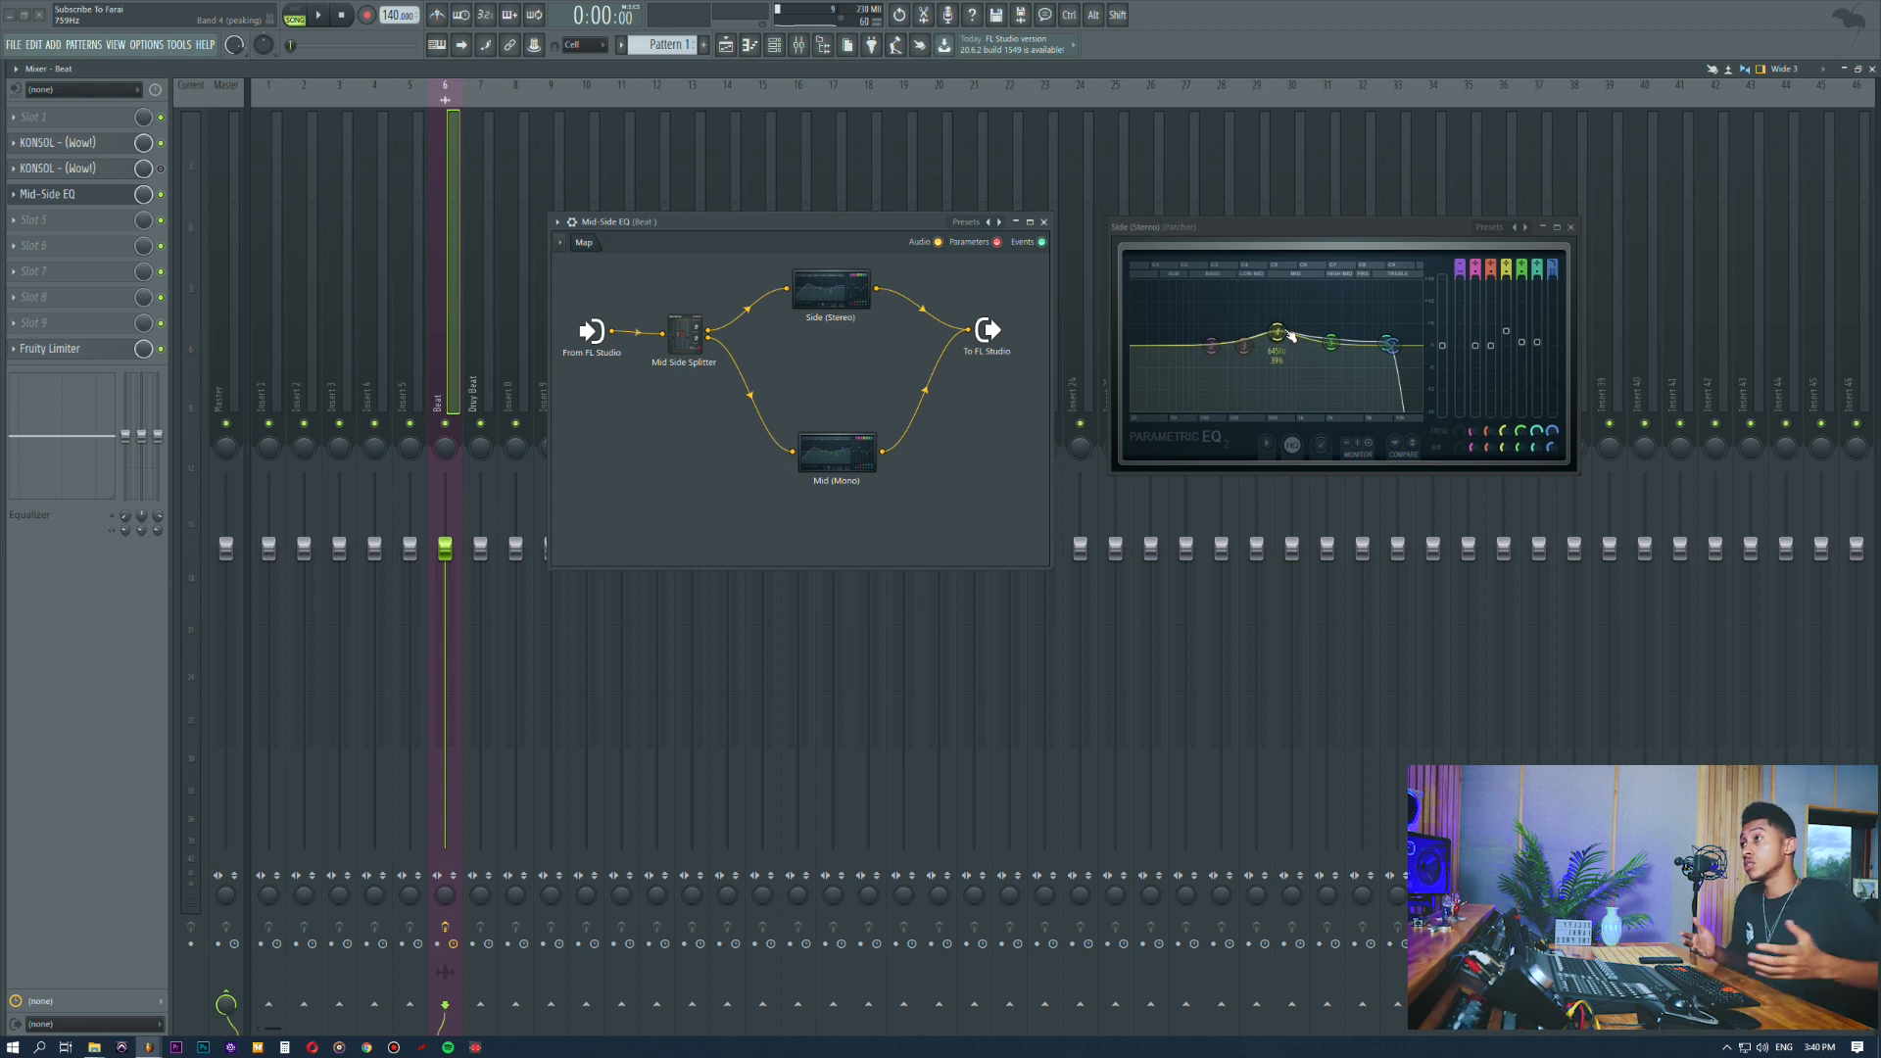
Step: Show the Playlist and audition the beat from around bar 11 and bar 27 to check the side EQ's effect
{"action": "left_click", "coordinate": [727, 49]}
{"action": "left_click", "coordinate": [344, 118]}
{"action": "key", "text": "space"}
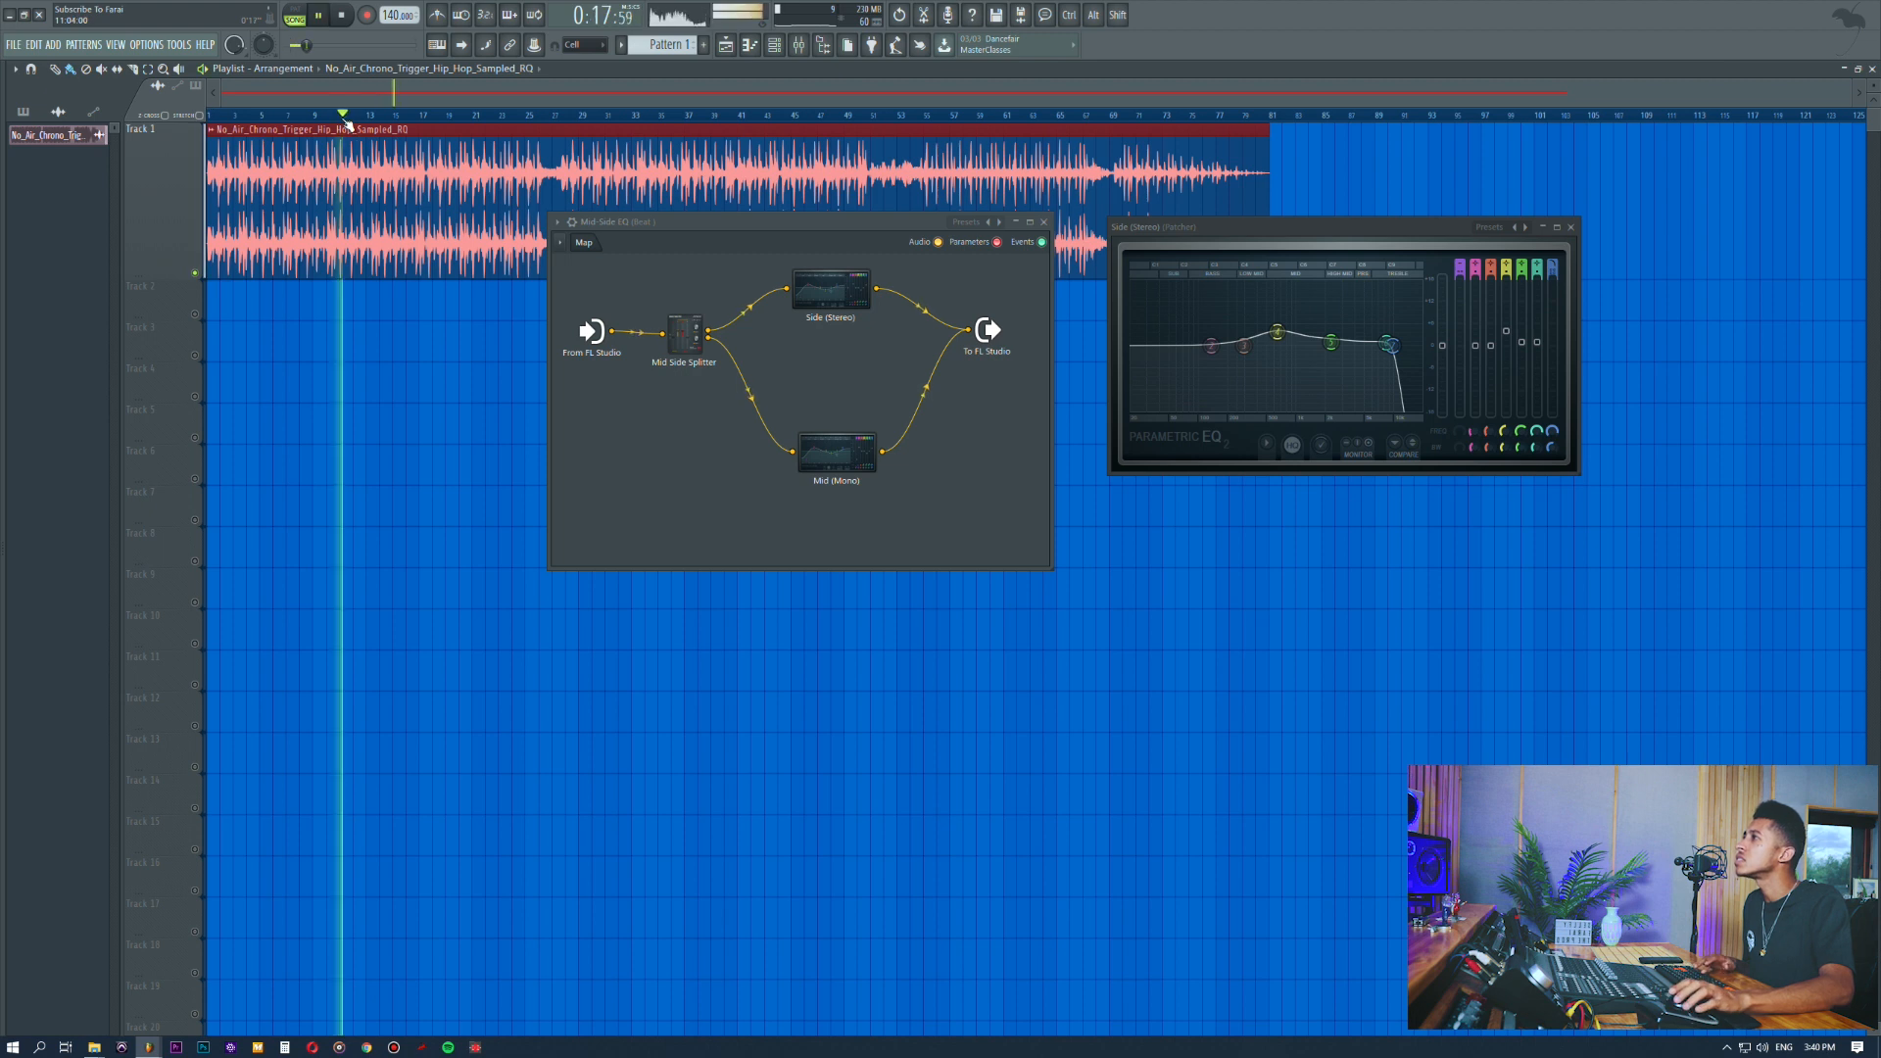
{"action": "left_click", "coordinate": [546, 116]}
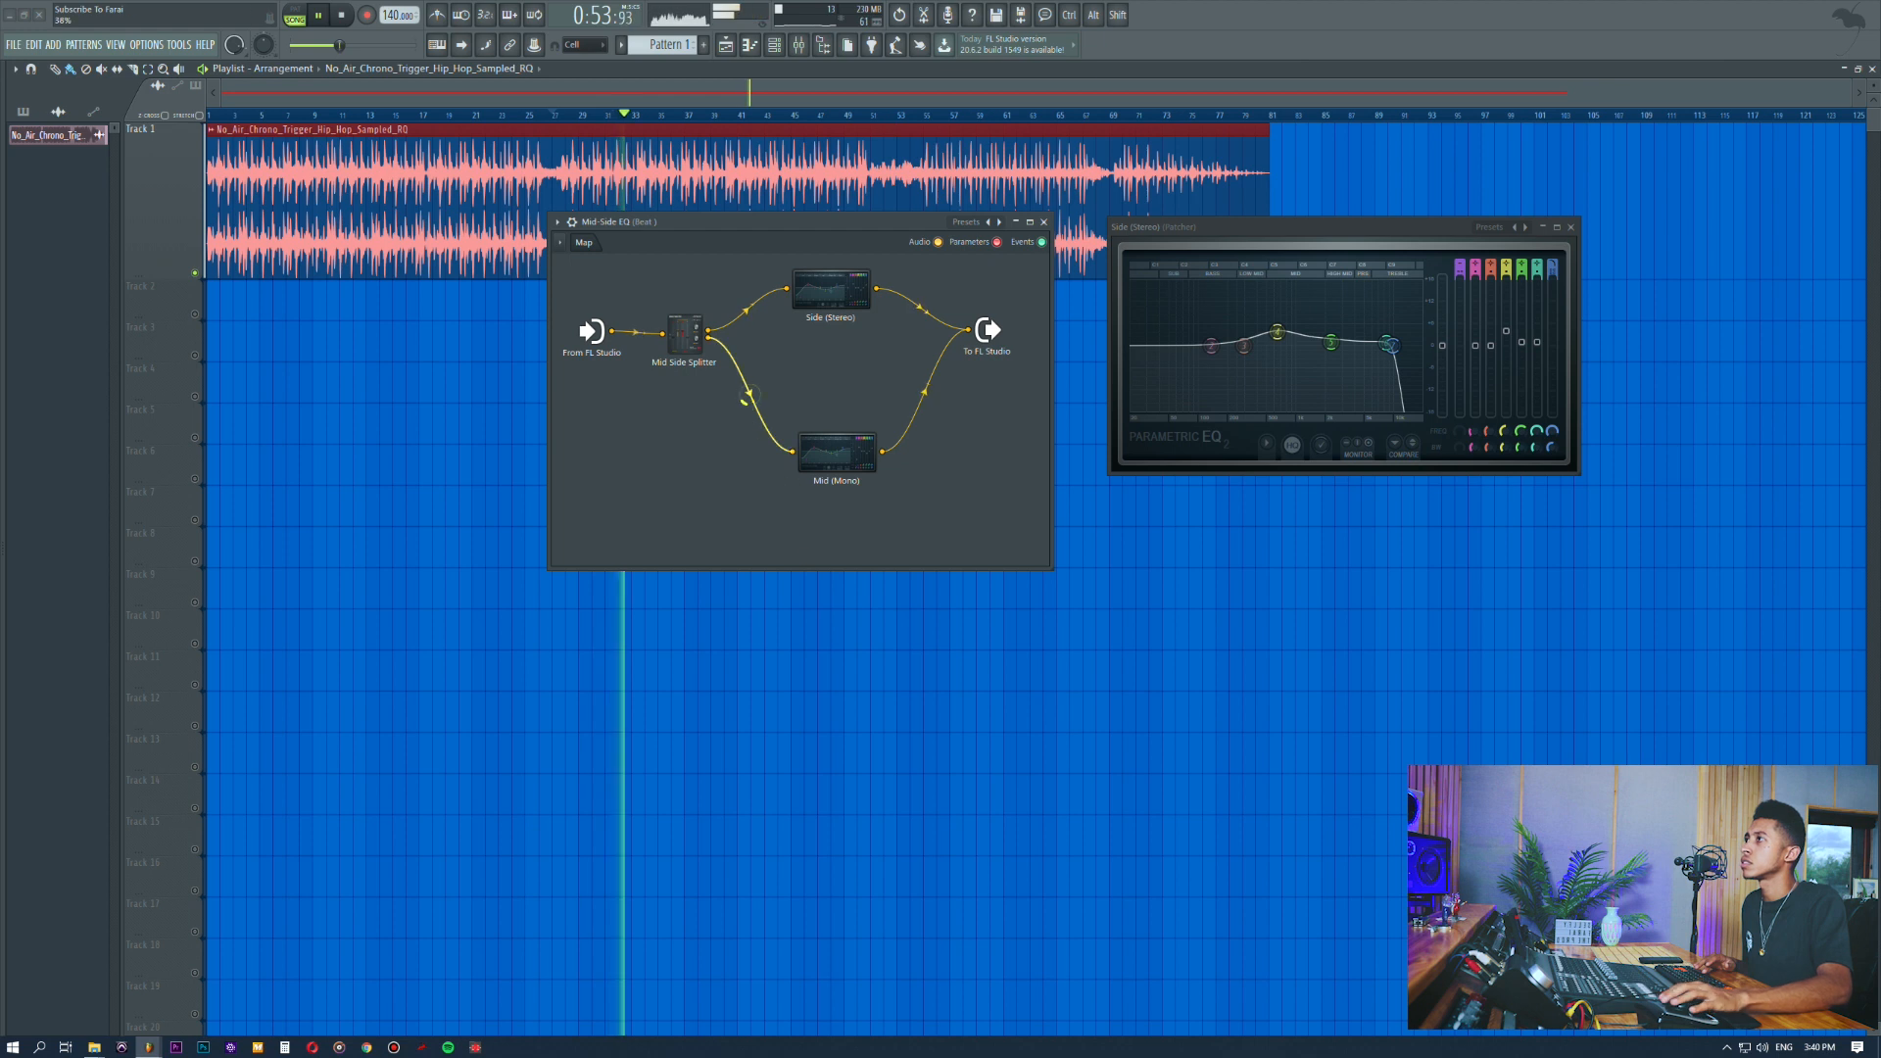
{"action": "mouse_move", "coordinate": [1278, 331]}
{"action": "left_mouse_down"}
{"action": "mouse_move", "coordinate": [1278, 287]}
{"action": "mouse_move", "coordinate": [1278, 331]}
{"action": "left_mouse_up"}
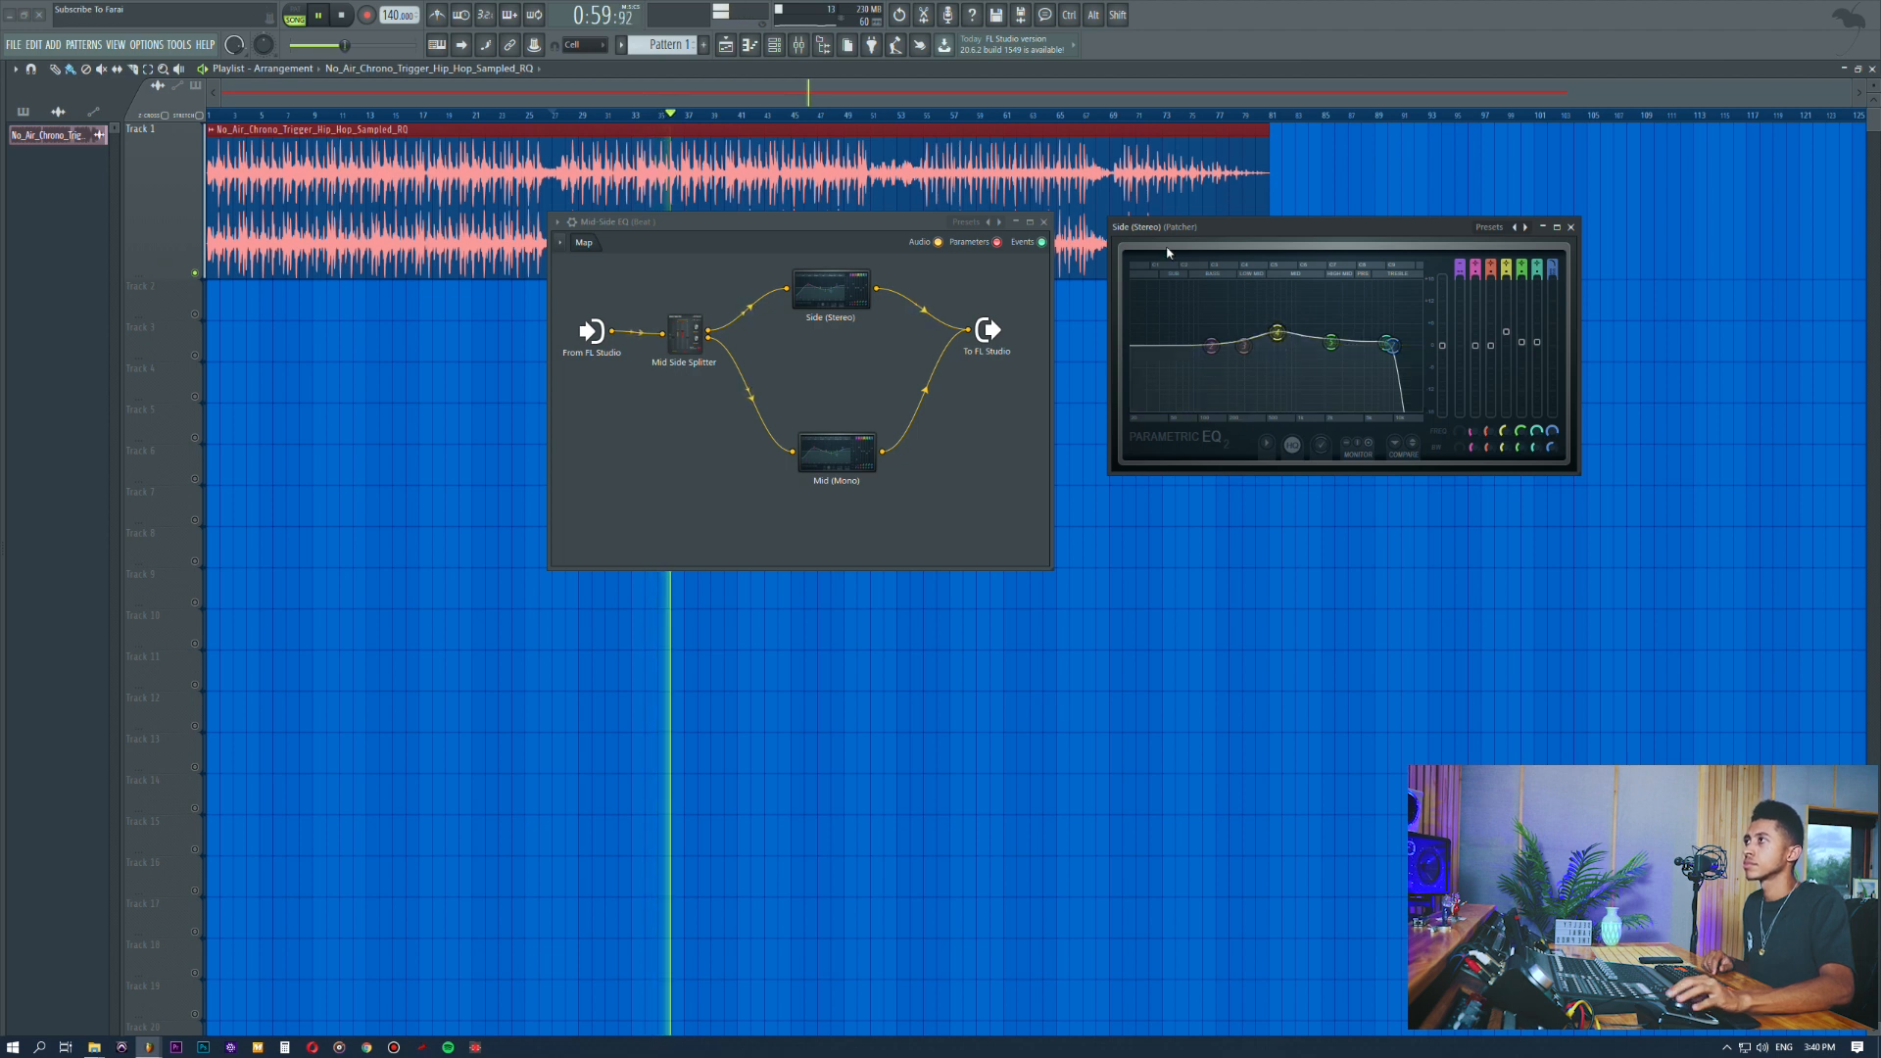
{"action": "left_click", "coordinate": [783, 350]}
{"action": "key", "text": "space"}
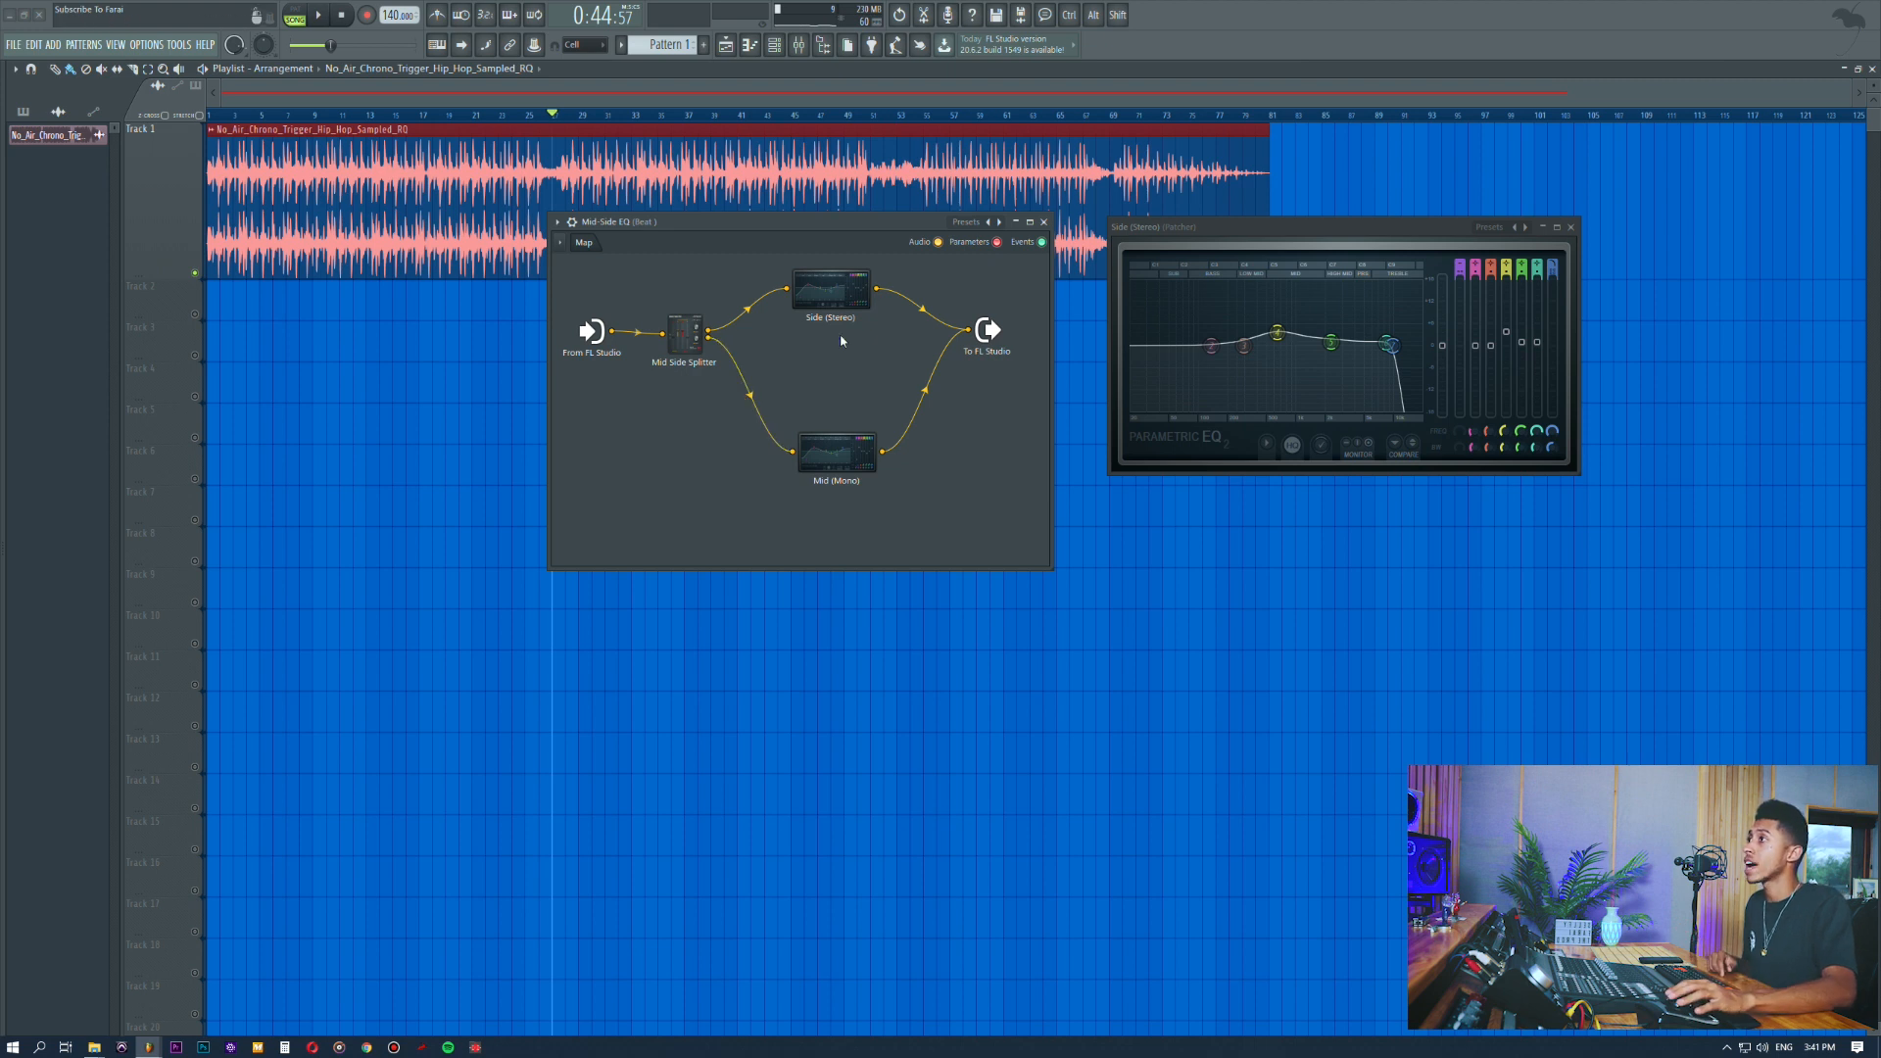
Step: Open the Mid (Mono) Parametric EQ 2, return to the Mixer and arrange the EQ window beside the Patcher map
{"action": "left_click", "coordinate": [837, 453]}
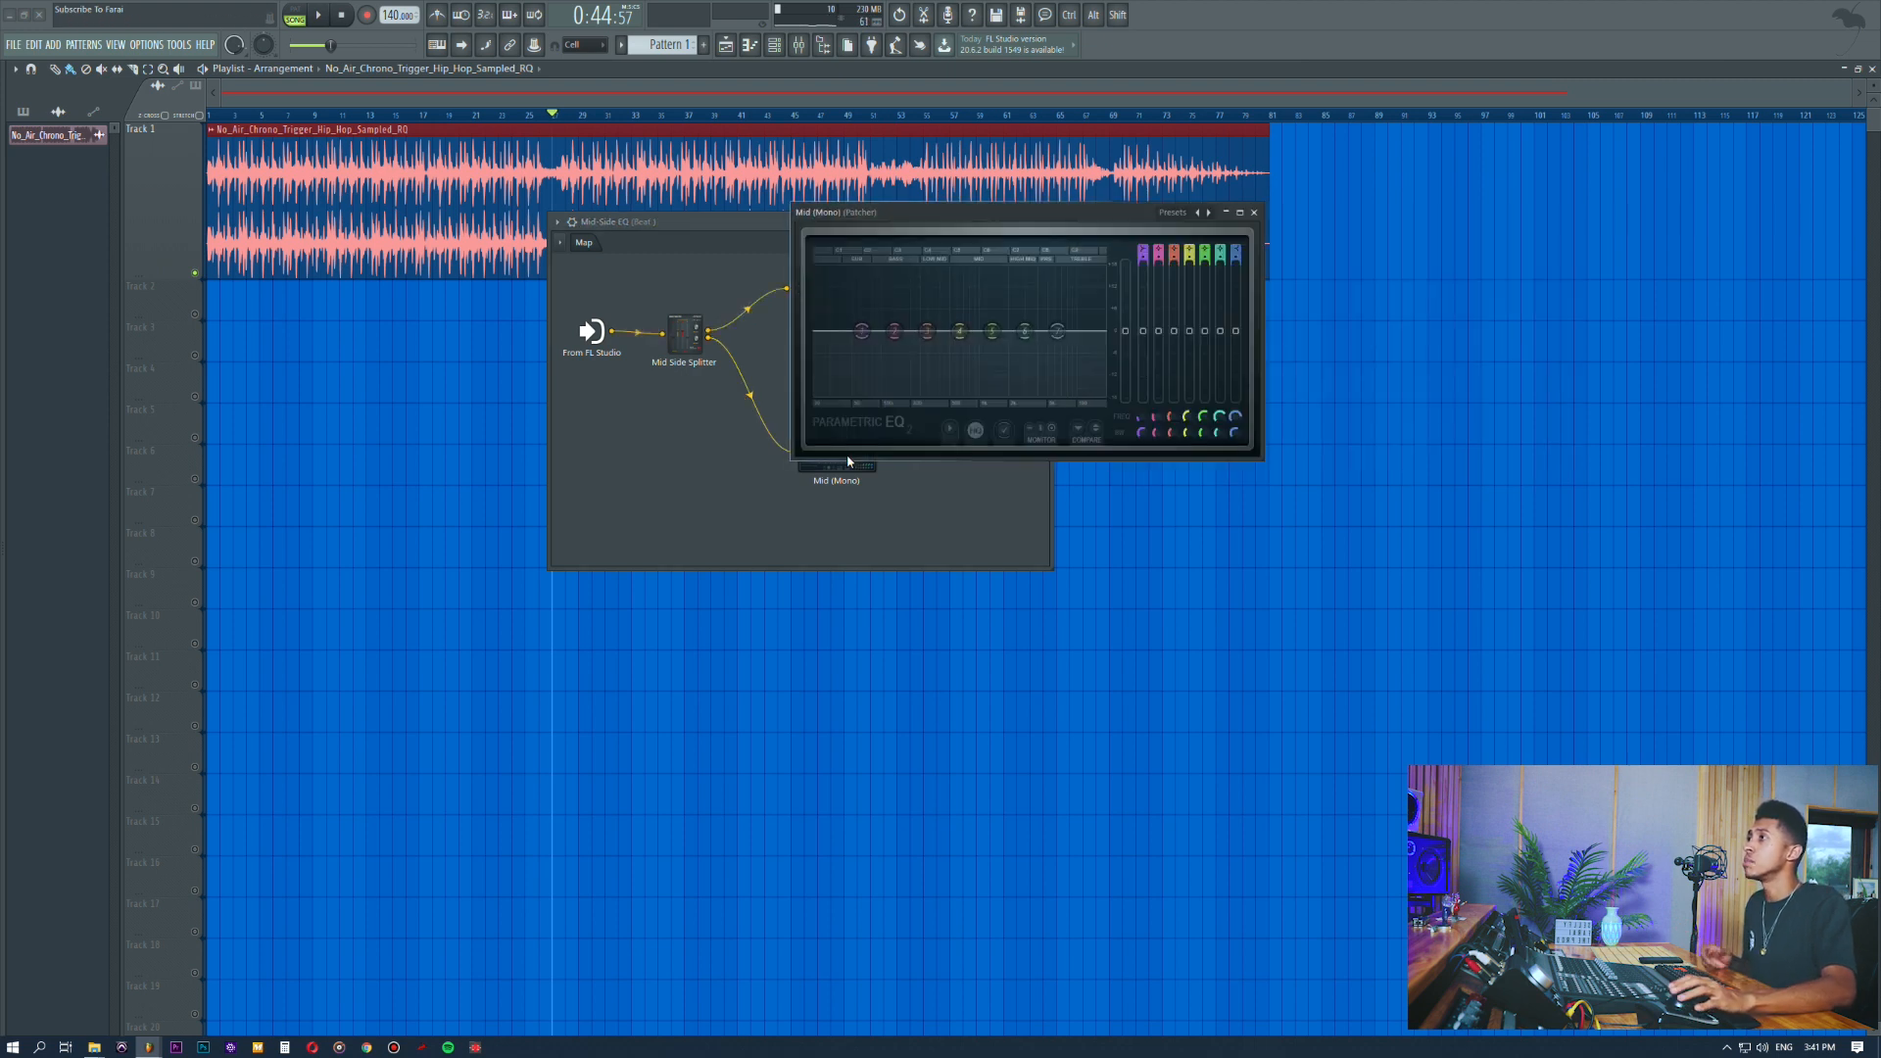
{"action": "left_click_drag", "start_coordinate": [801, 206], "coordinate": [1243, 232]}
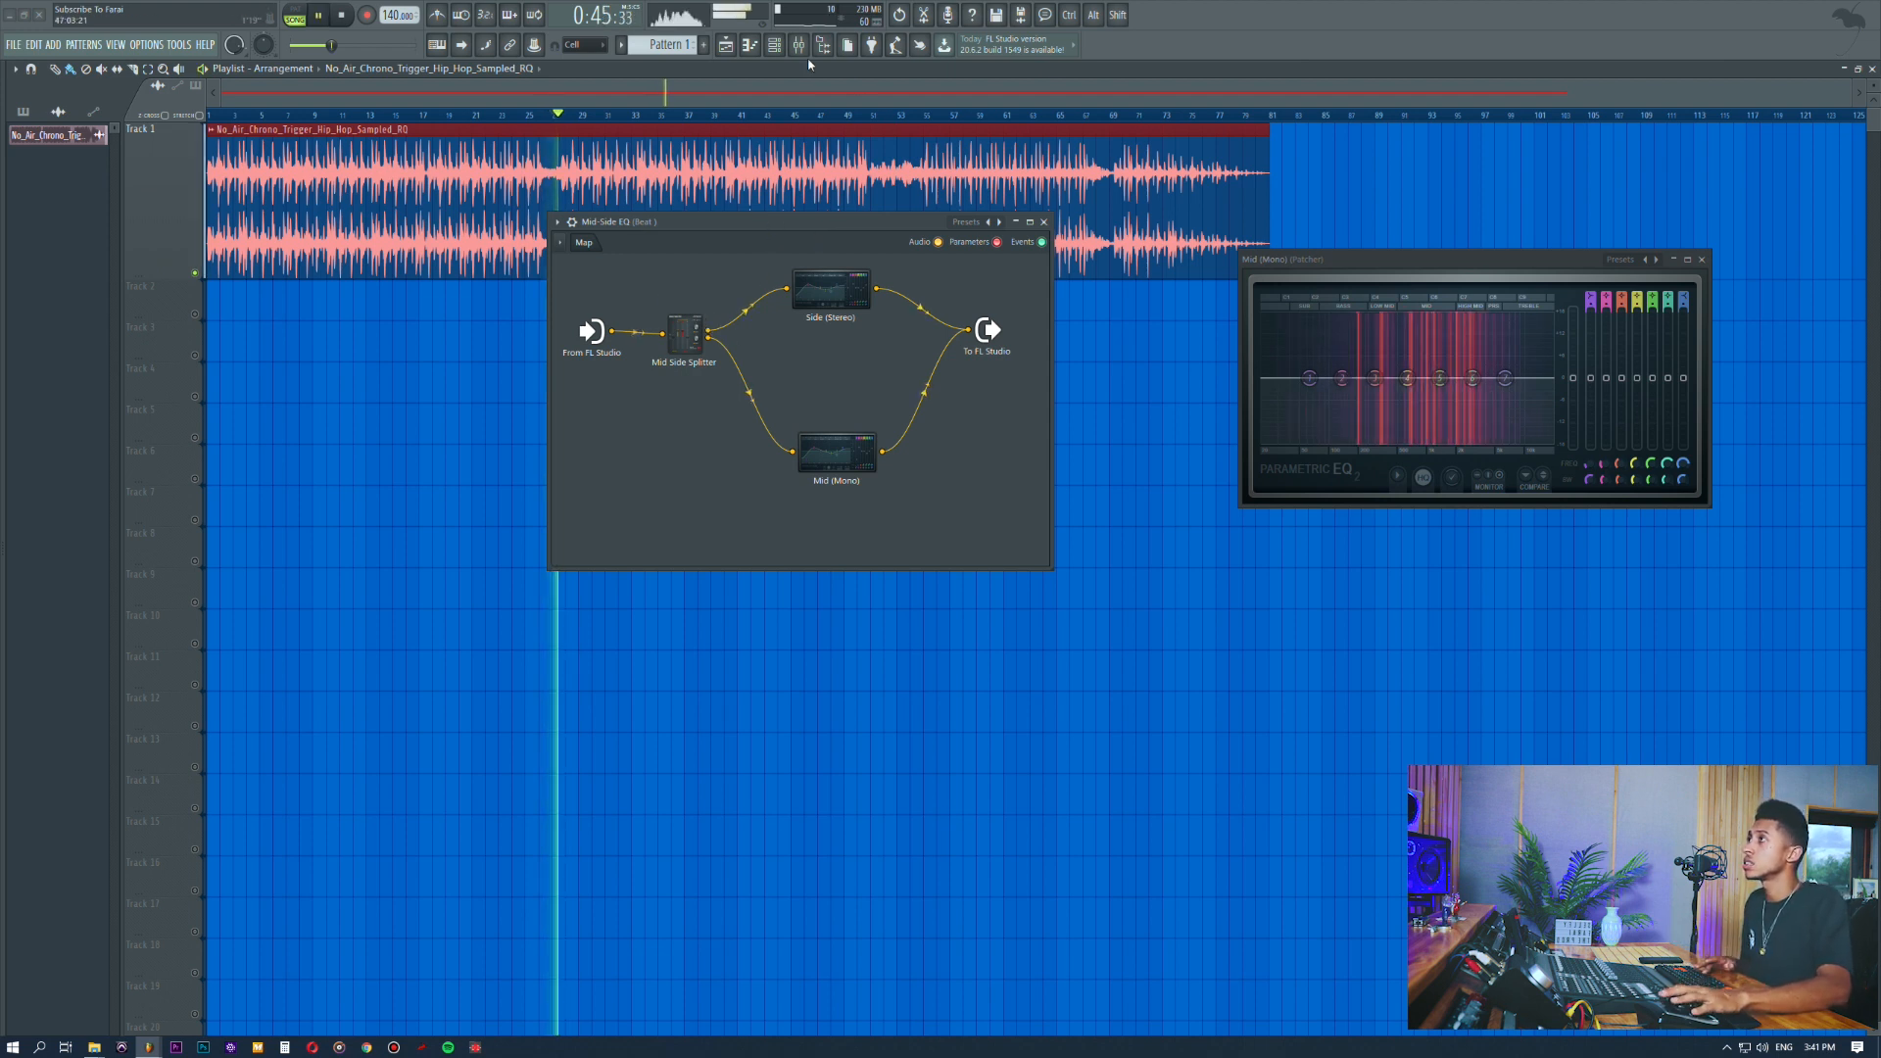
{"action": "key", "text": "F9"}
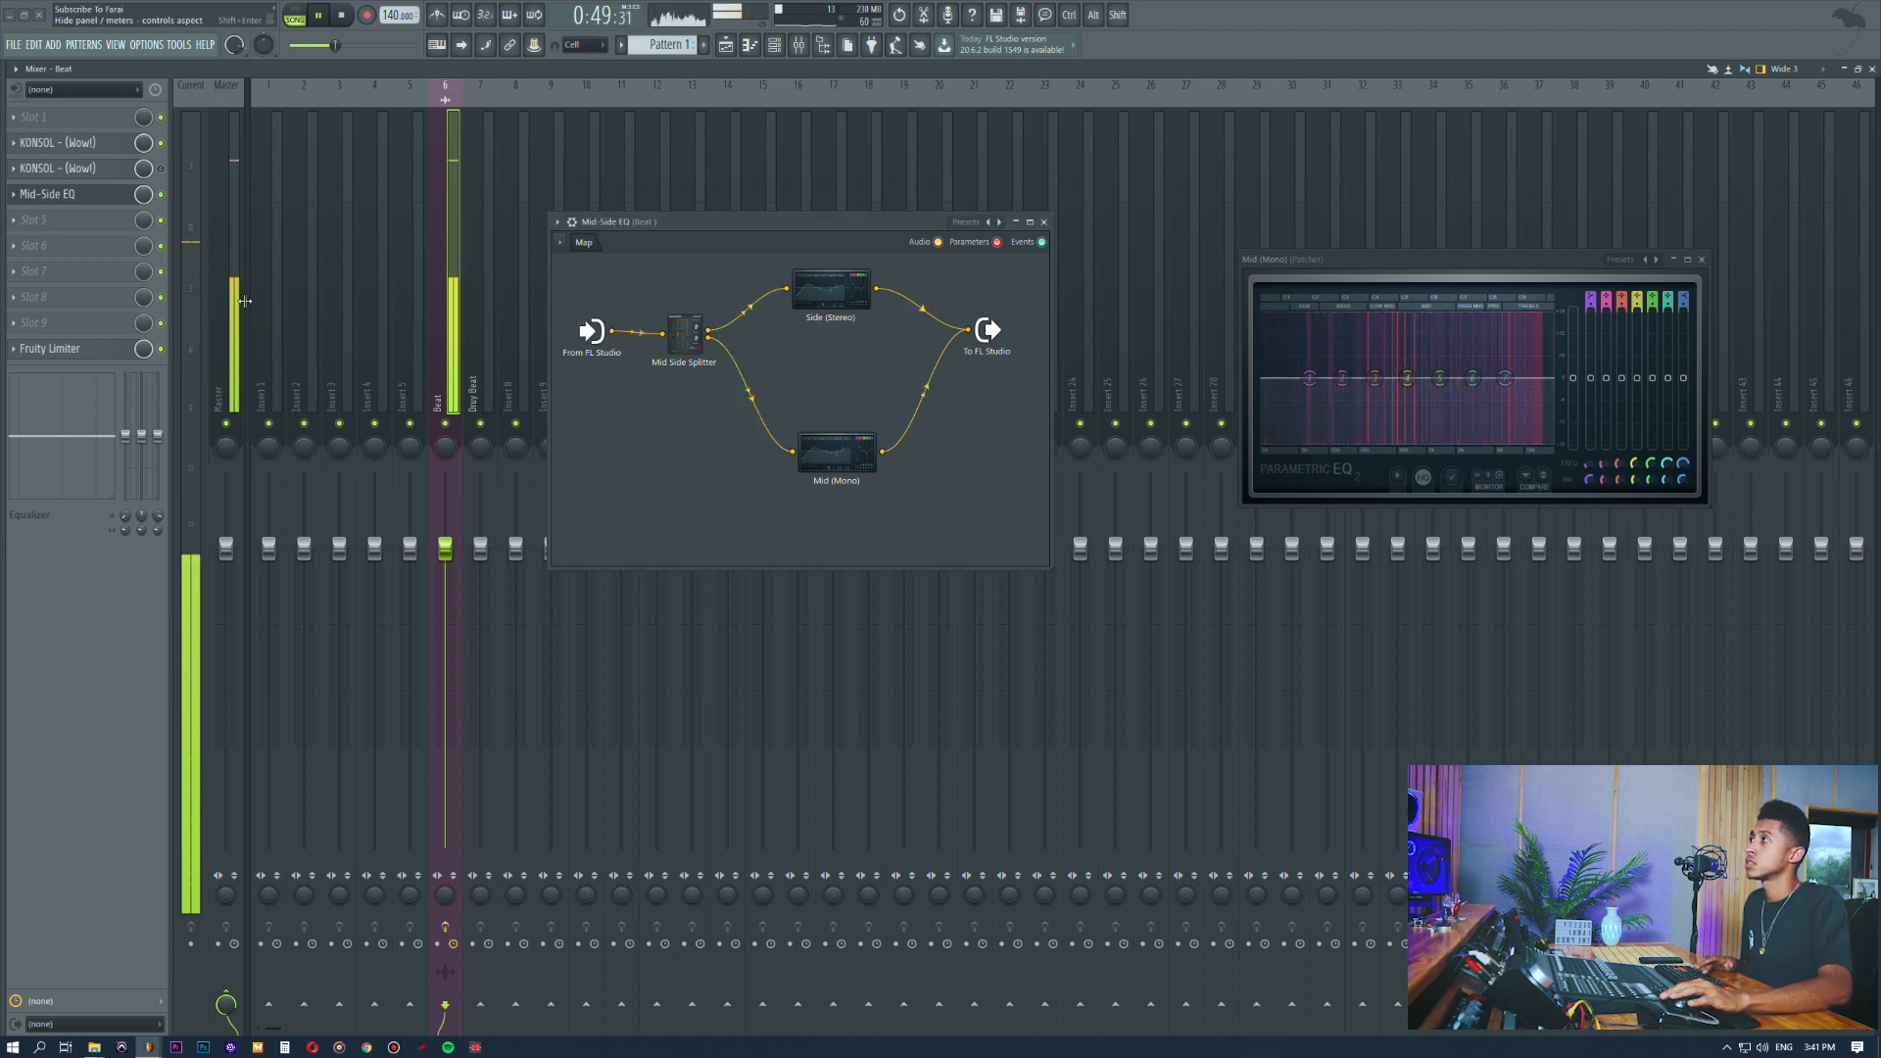
{"action": "key", "text": "space"}
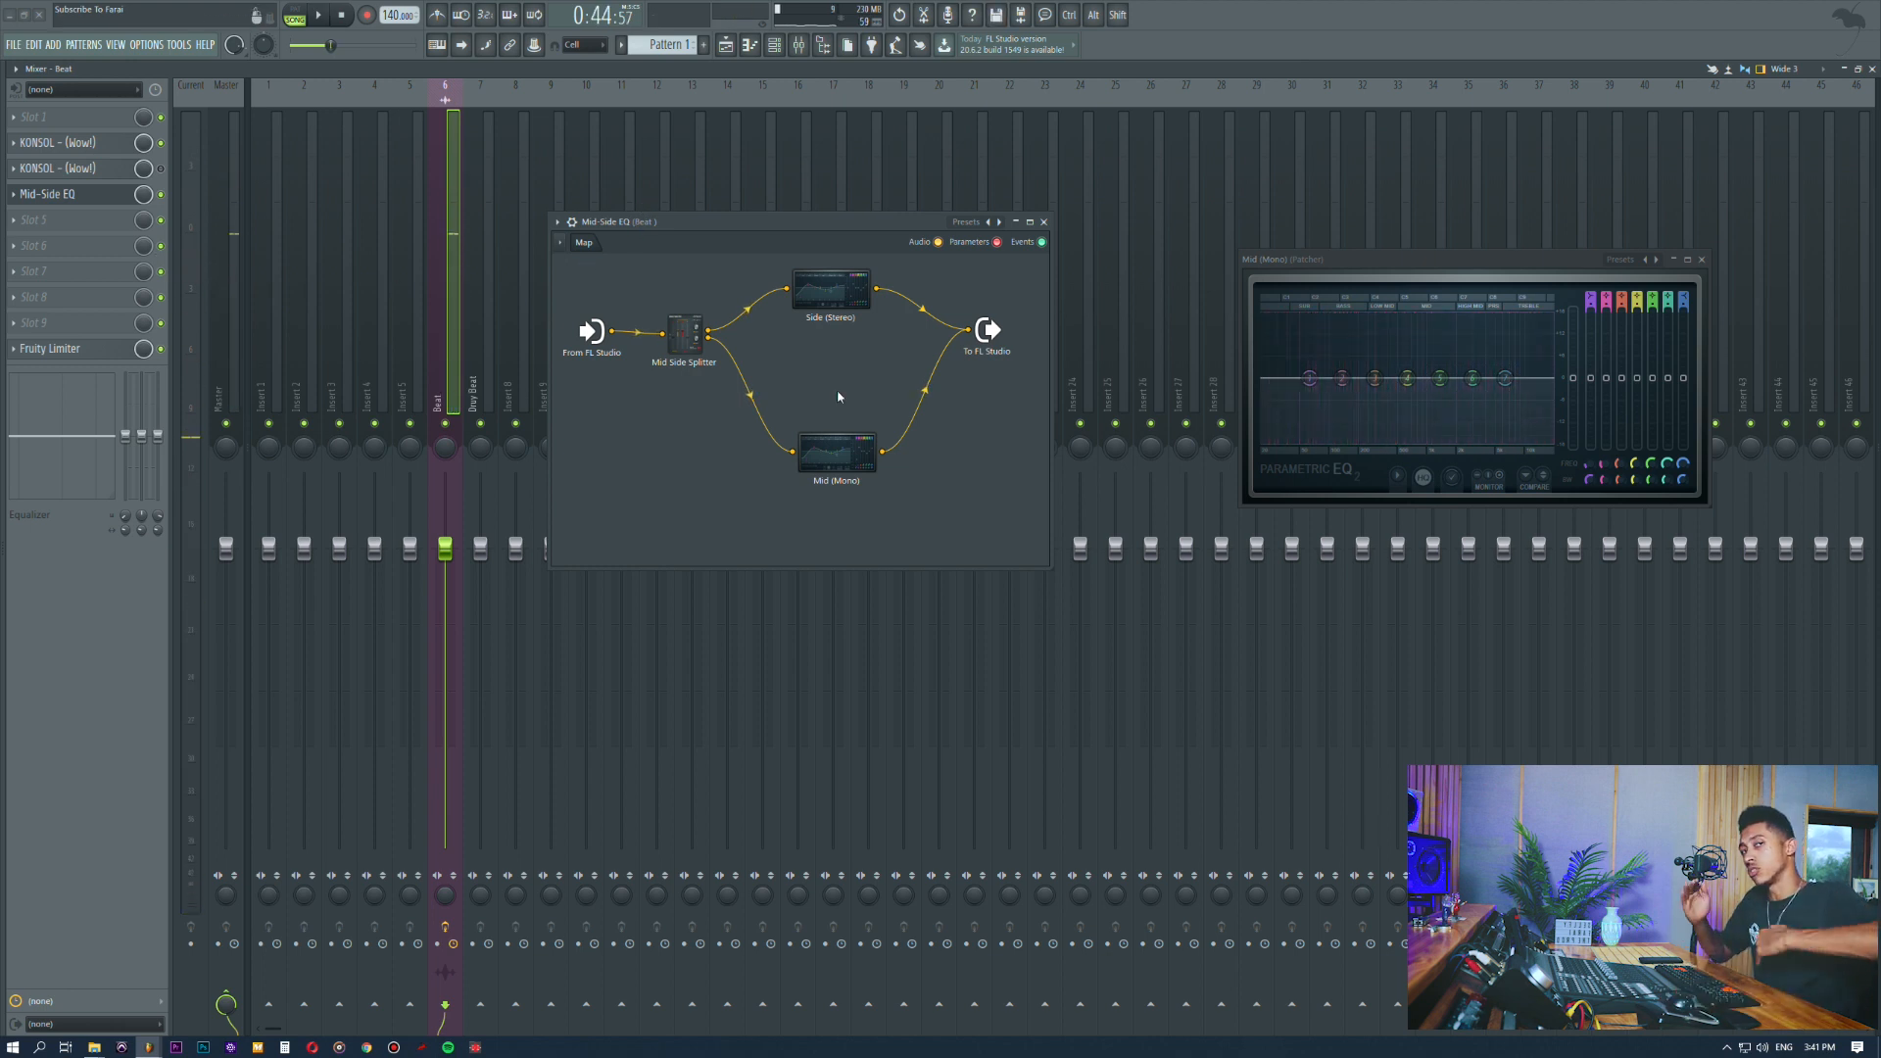
{"action": "left_click_drag", "start_coordinate": [762, 227], "coordinate": [761, 234]}
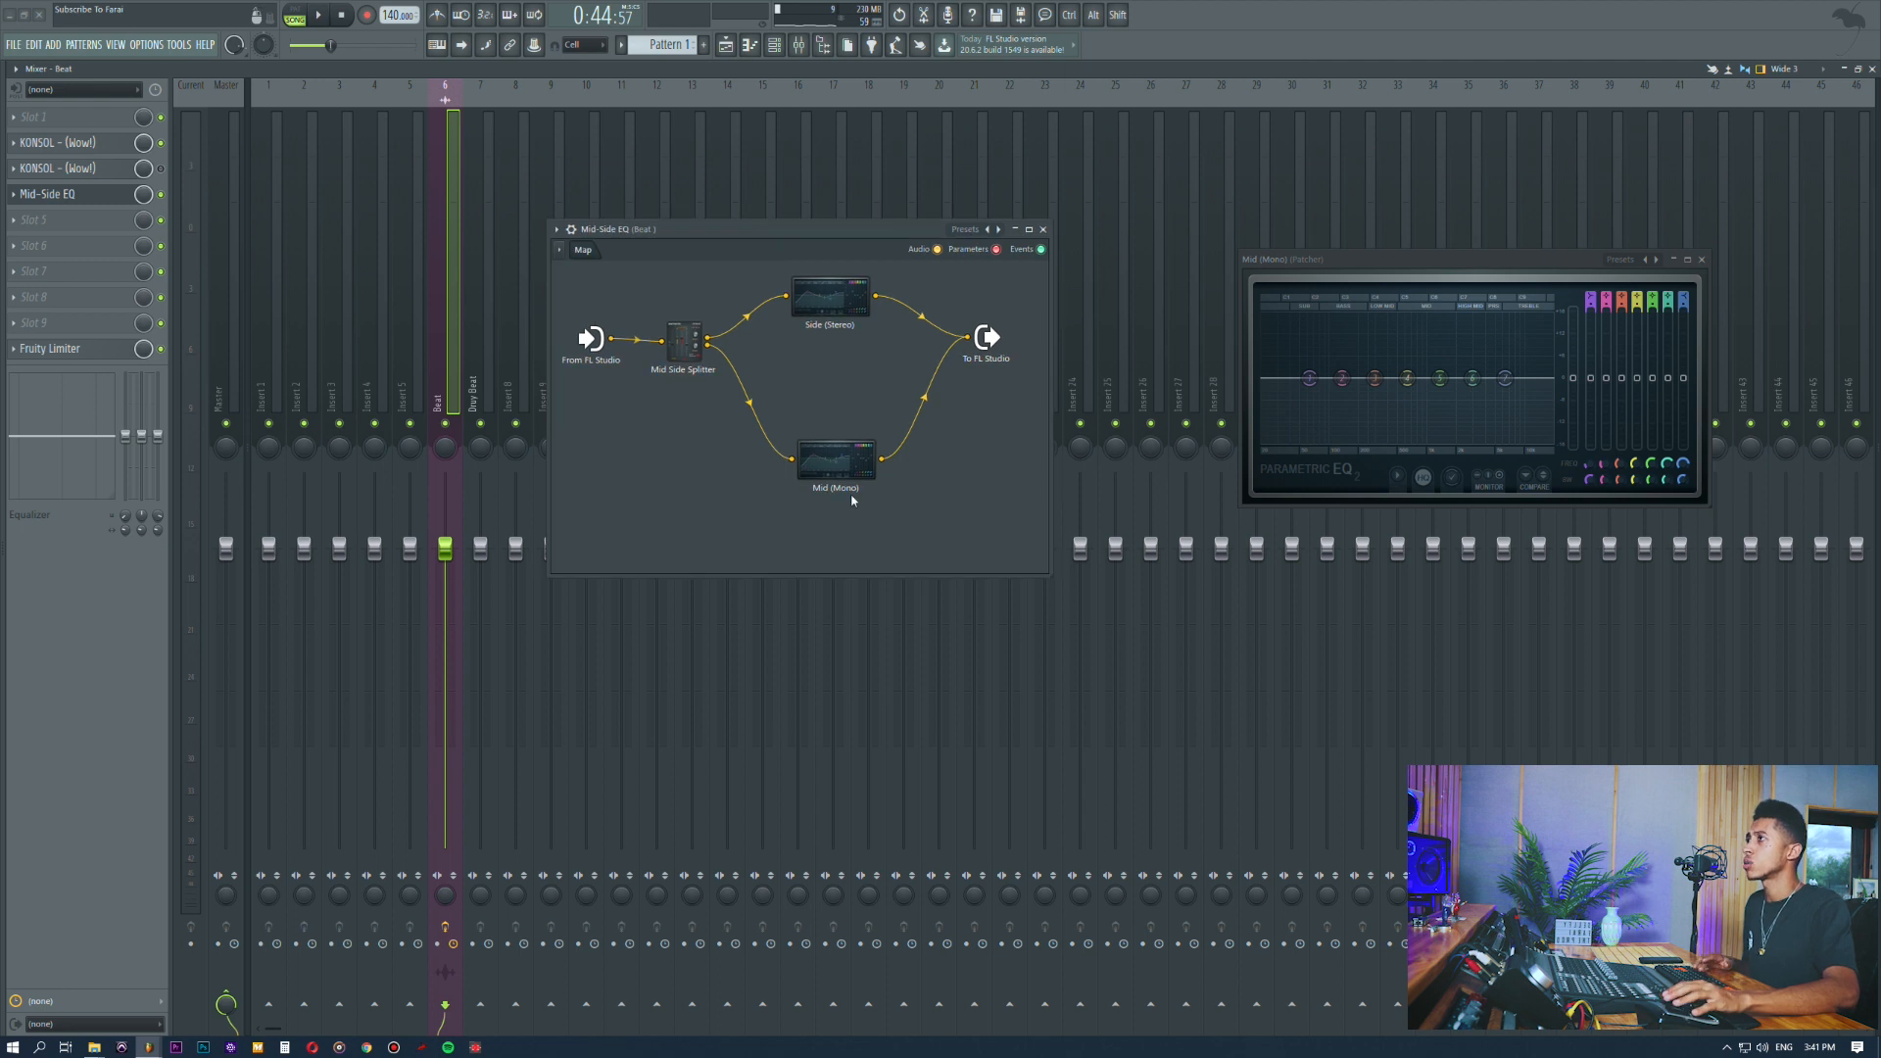
{"action": "left_click_drag", "start_coordinate": [1325, 260], "coordinate": [1196, 286]}
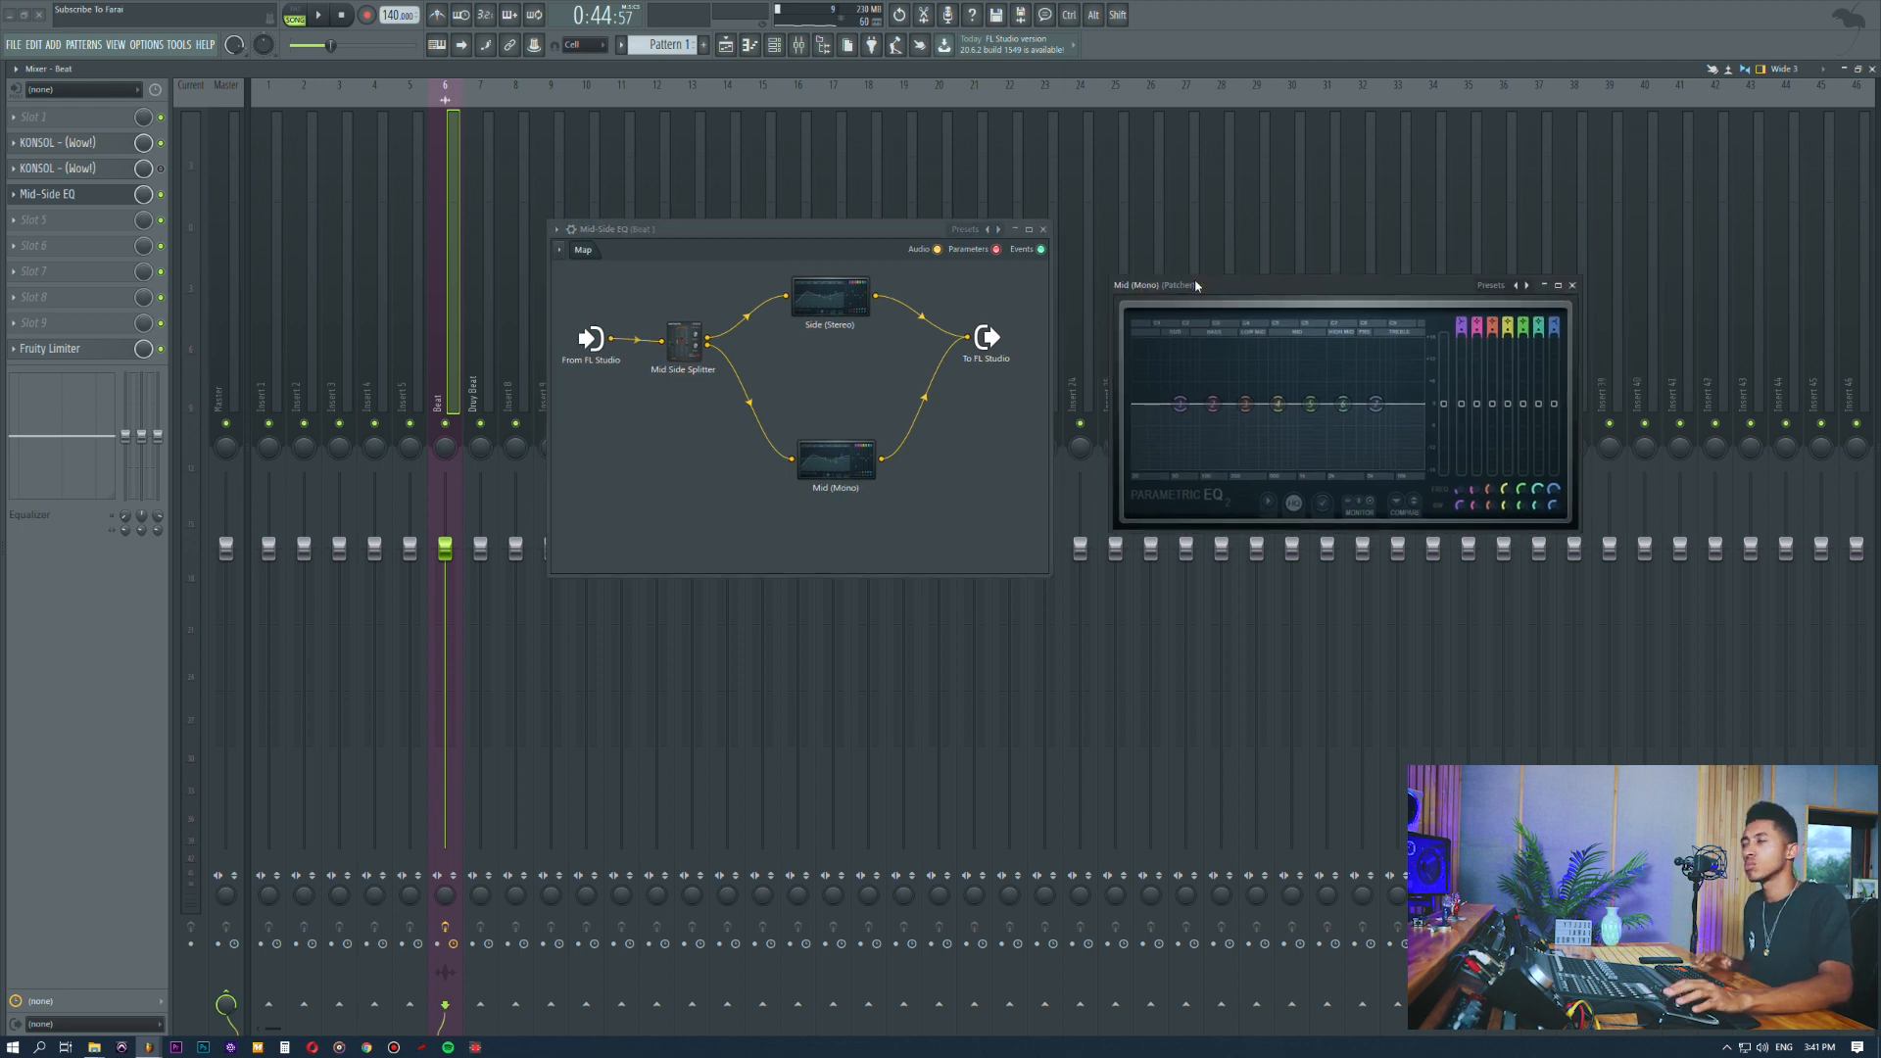
Step: Play the beat and shape the mid EQ with a gentle band 7 lift and a small band 2 low-end cut, trying a band 1 boost
{"action": "key", "text": "space"}
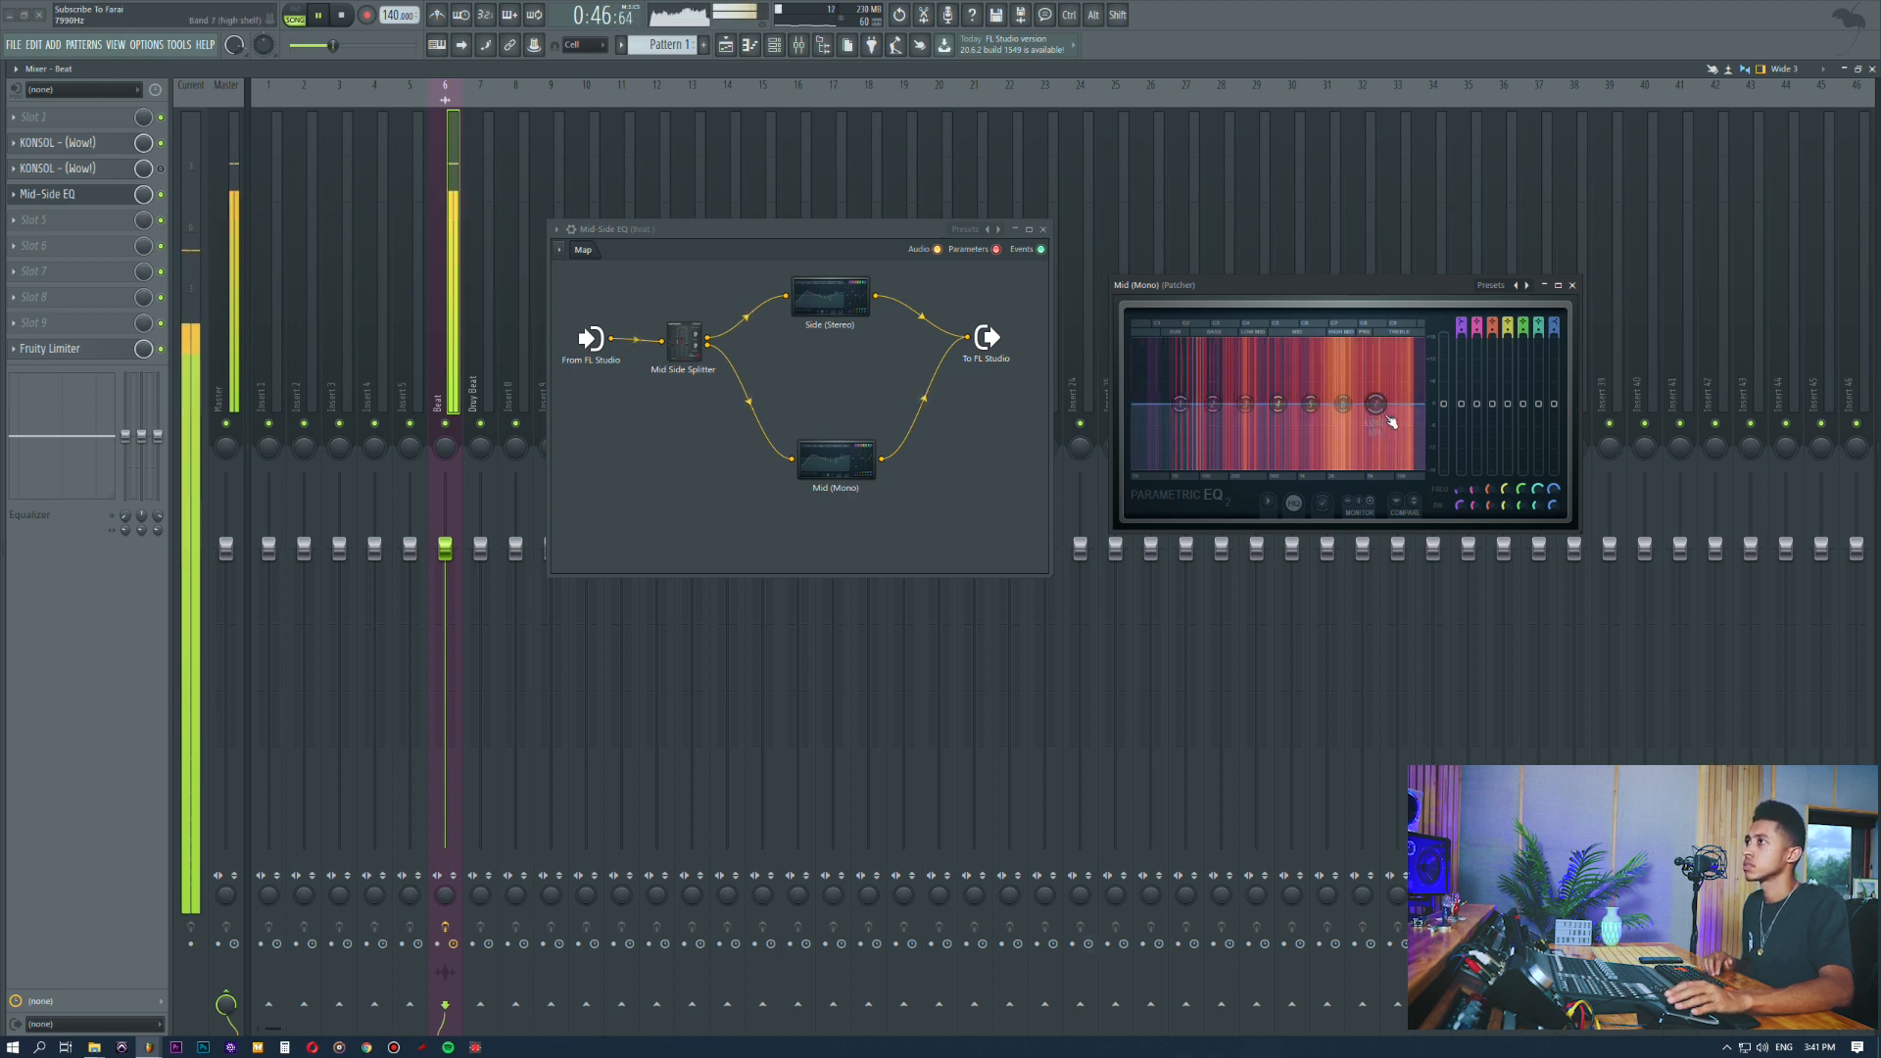
{"action": "left_click_drag", "start_coordinate": [1375, 403], "coordinate": [1194, 441]}
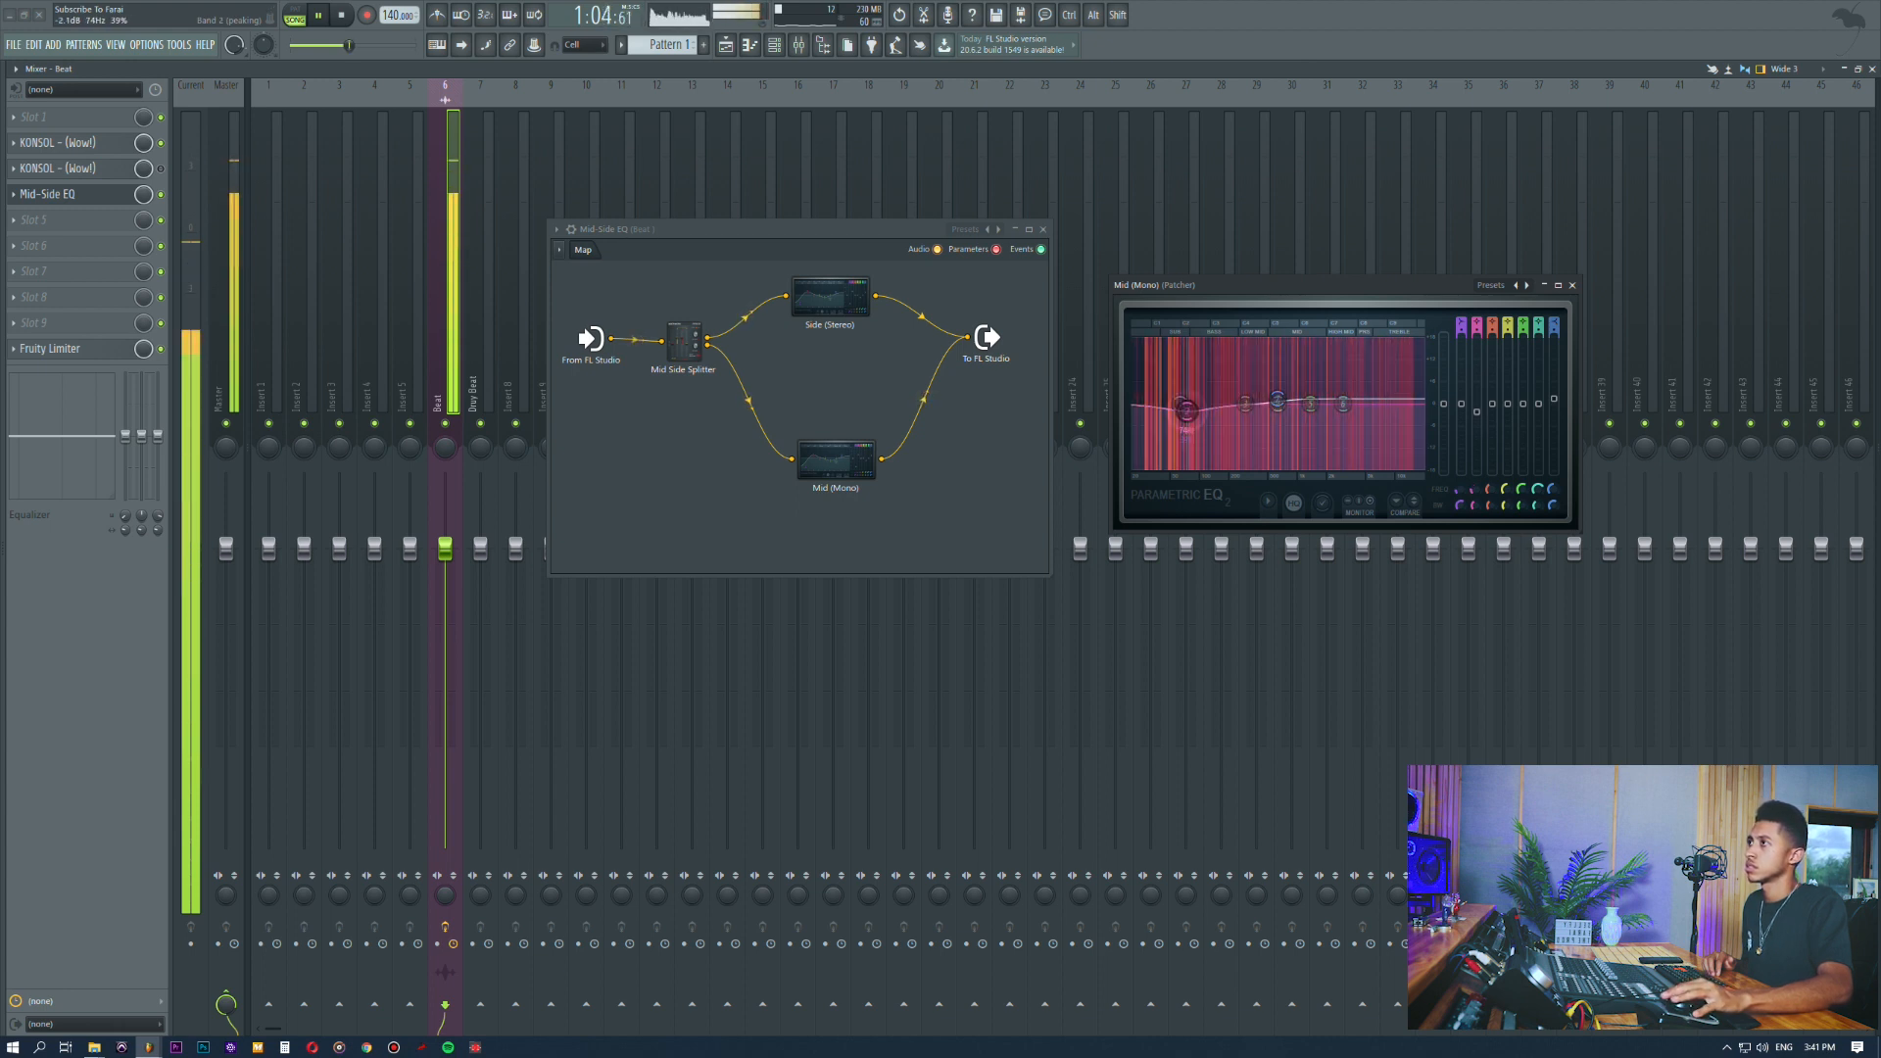
{"action": "left_click_drag", "start_coordinate": [1180, 402], "coordinate": [1157, 385]}
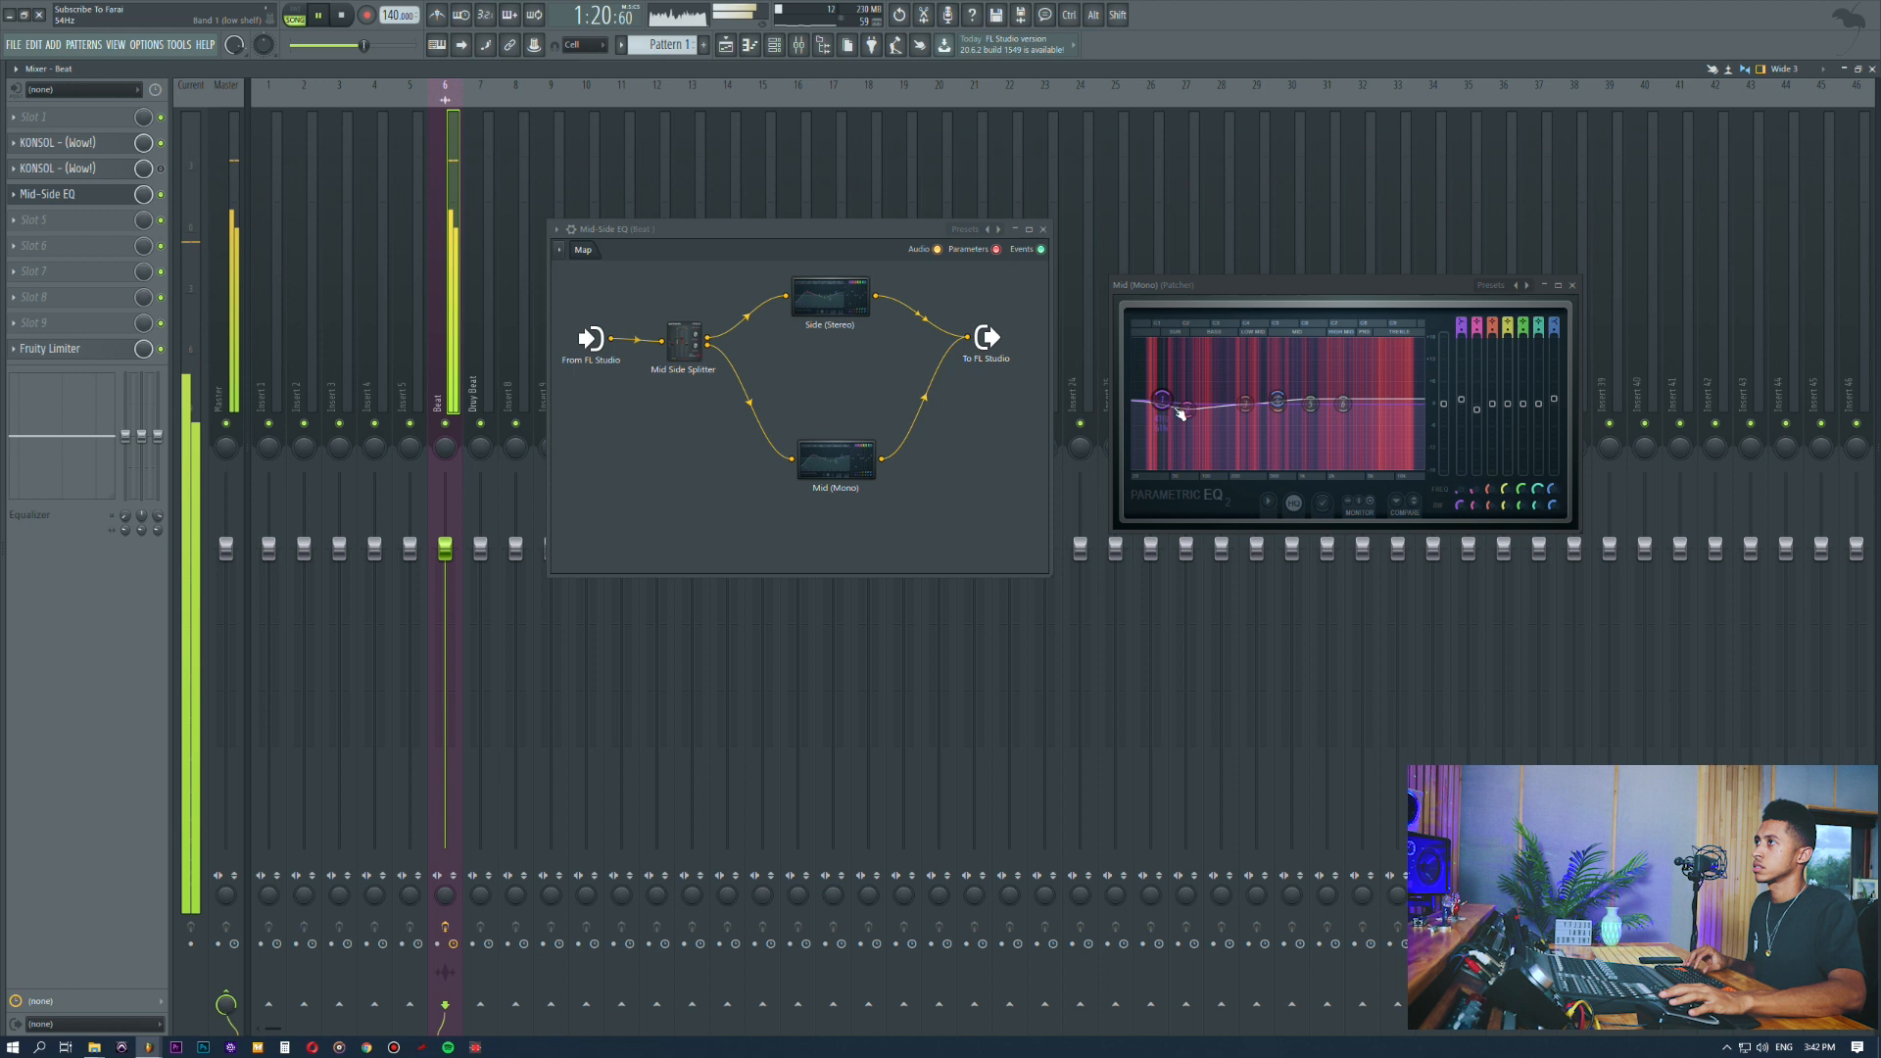
{"action": "left_click_drag", "start_coordinate": [1188, 422], "coordinate": [1187, 412]}
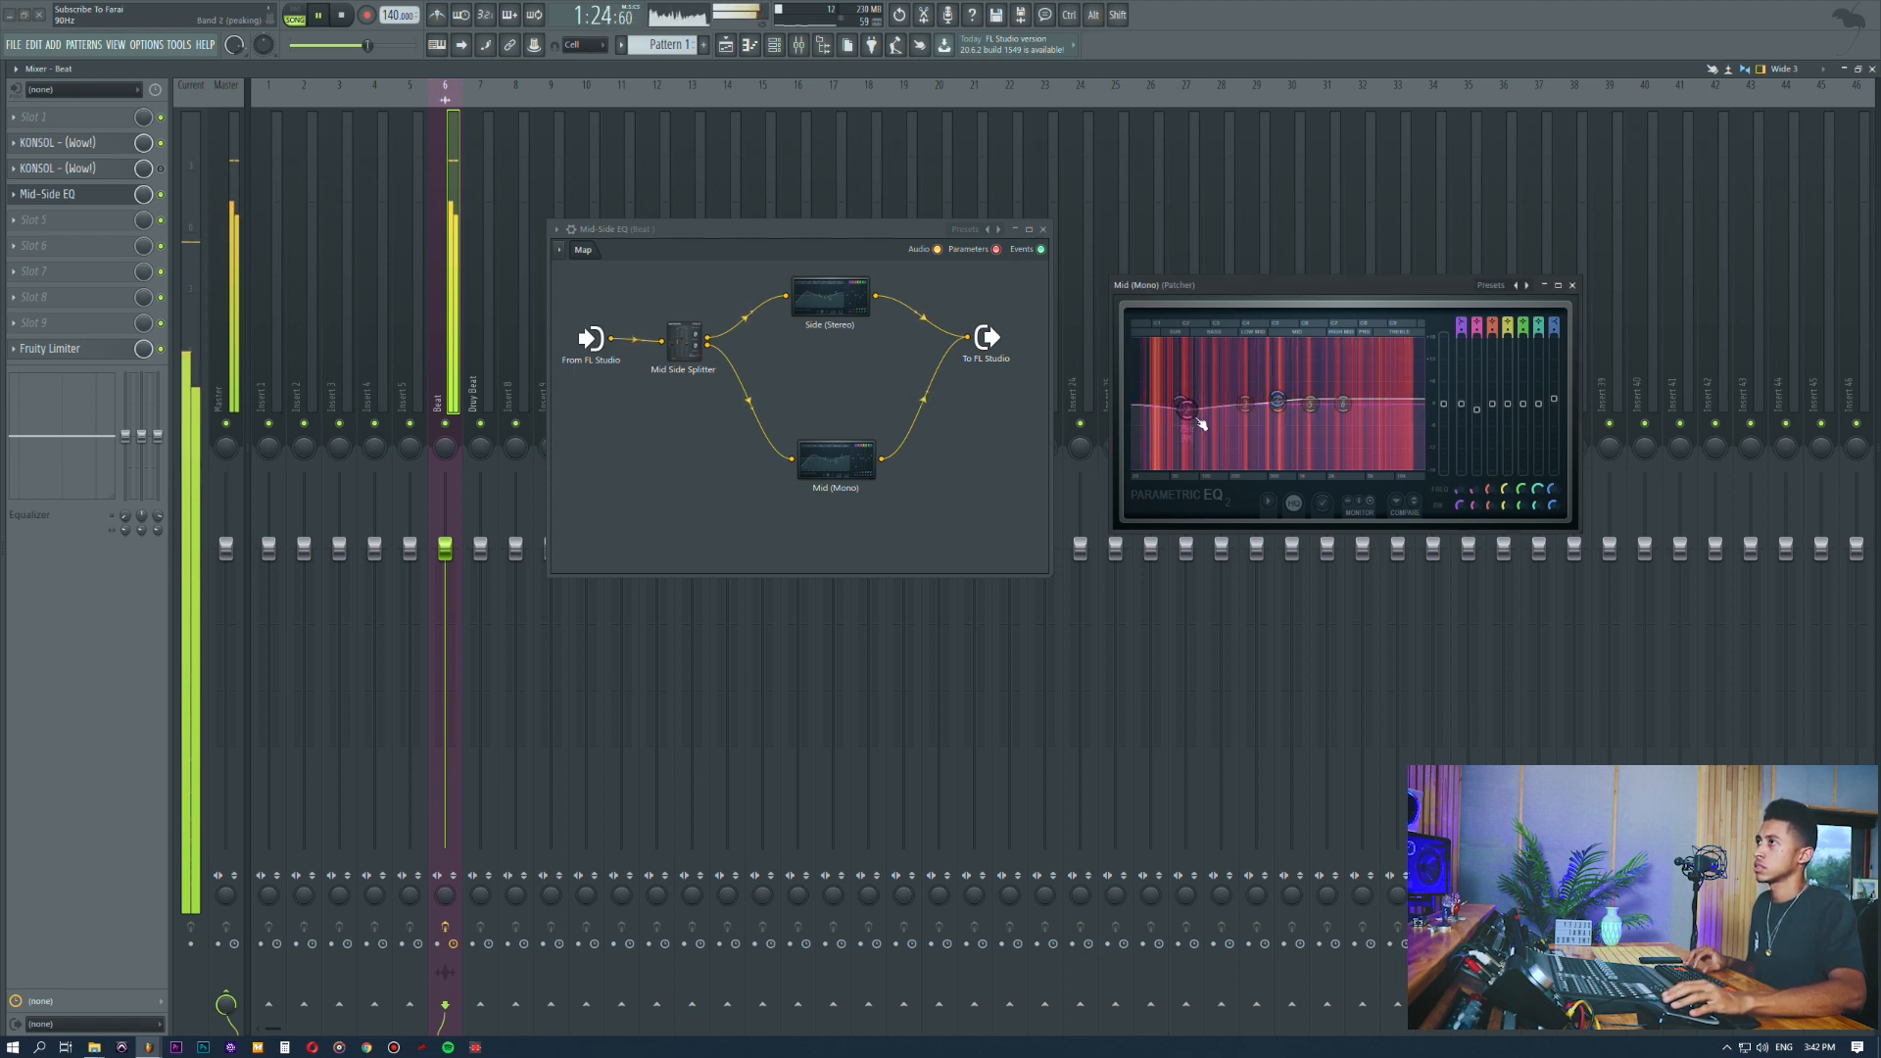
Step: Move the mid EQ's band 2 cut to 214 Hz, ease it to about -1.9 dB, and reduce the band 7 lift
{"action": "left_click_drag", "start_coordinate": [1209, 428], "coordinate": [1234, 433]}
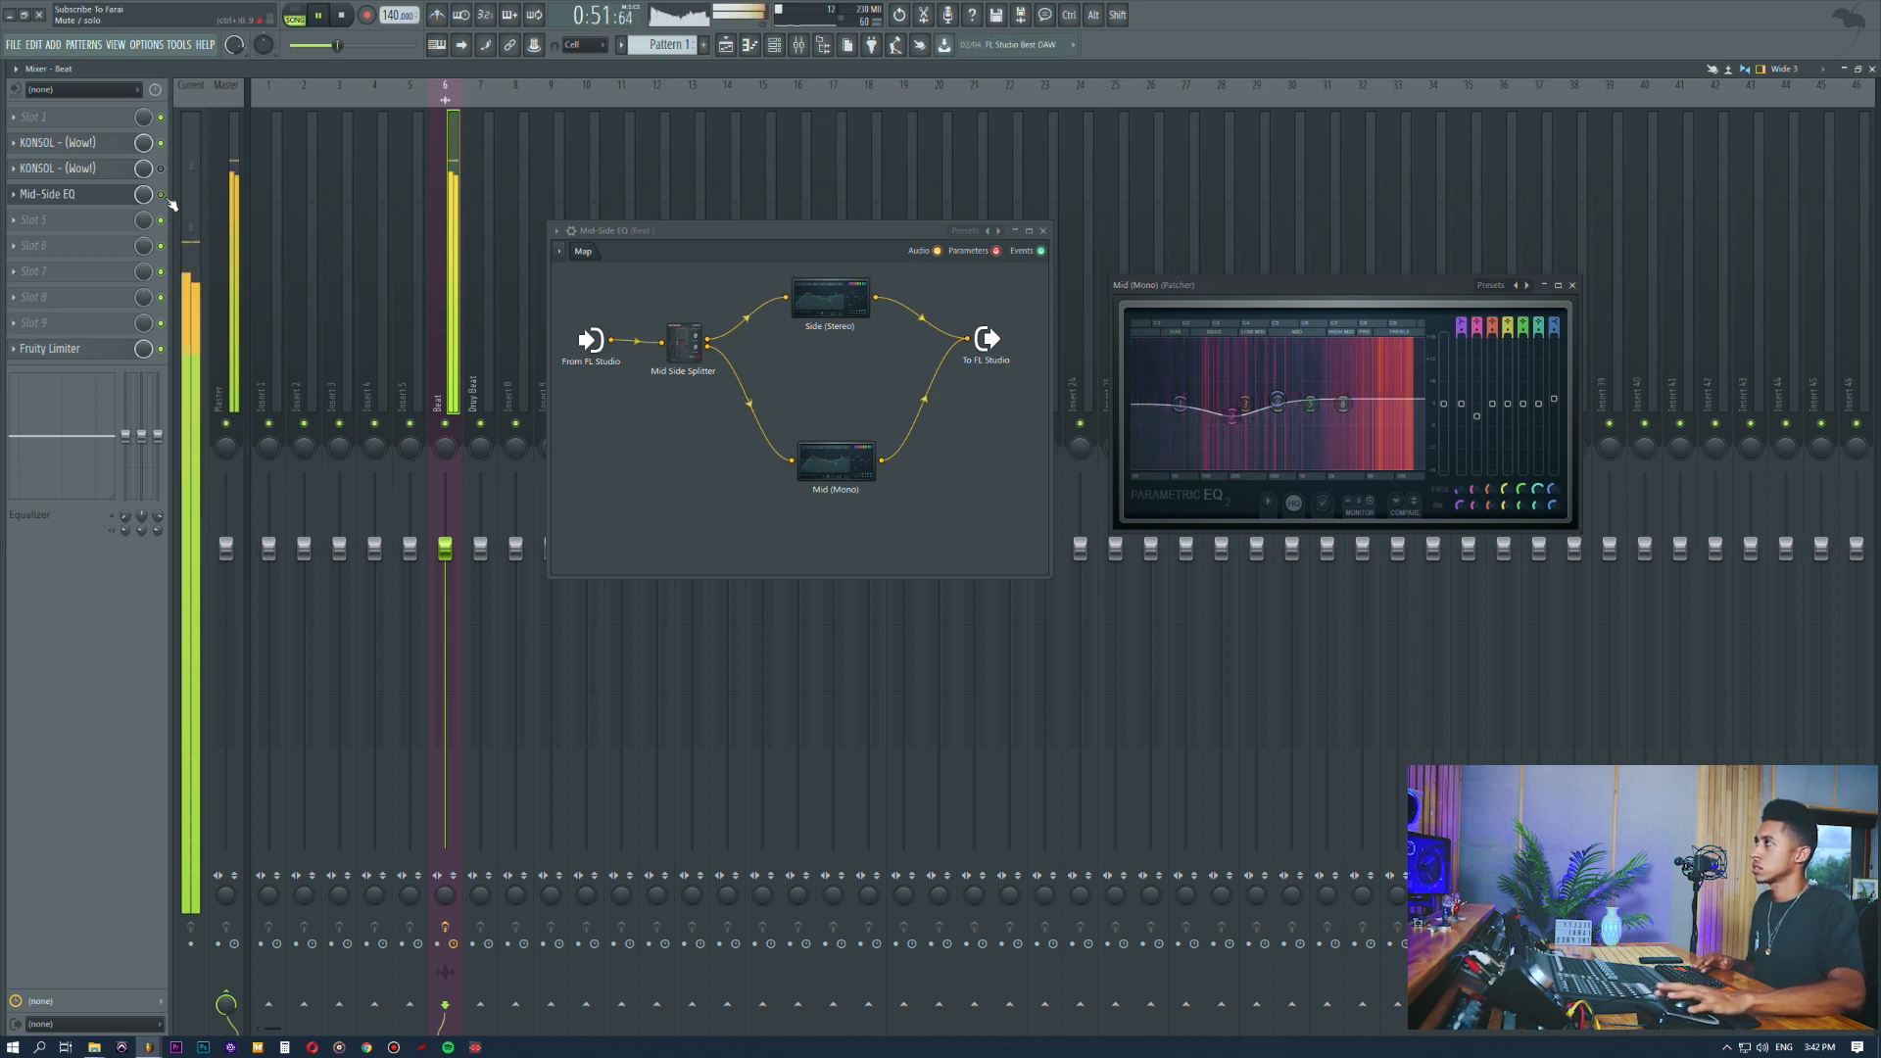
{"action": "left_click_drag", "start_coordinate": [1488, 402], "coordinate": [1488, 394]}
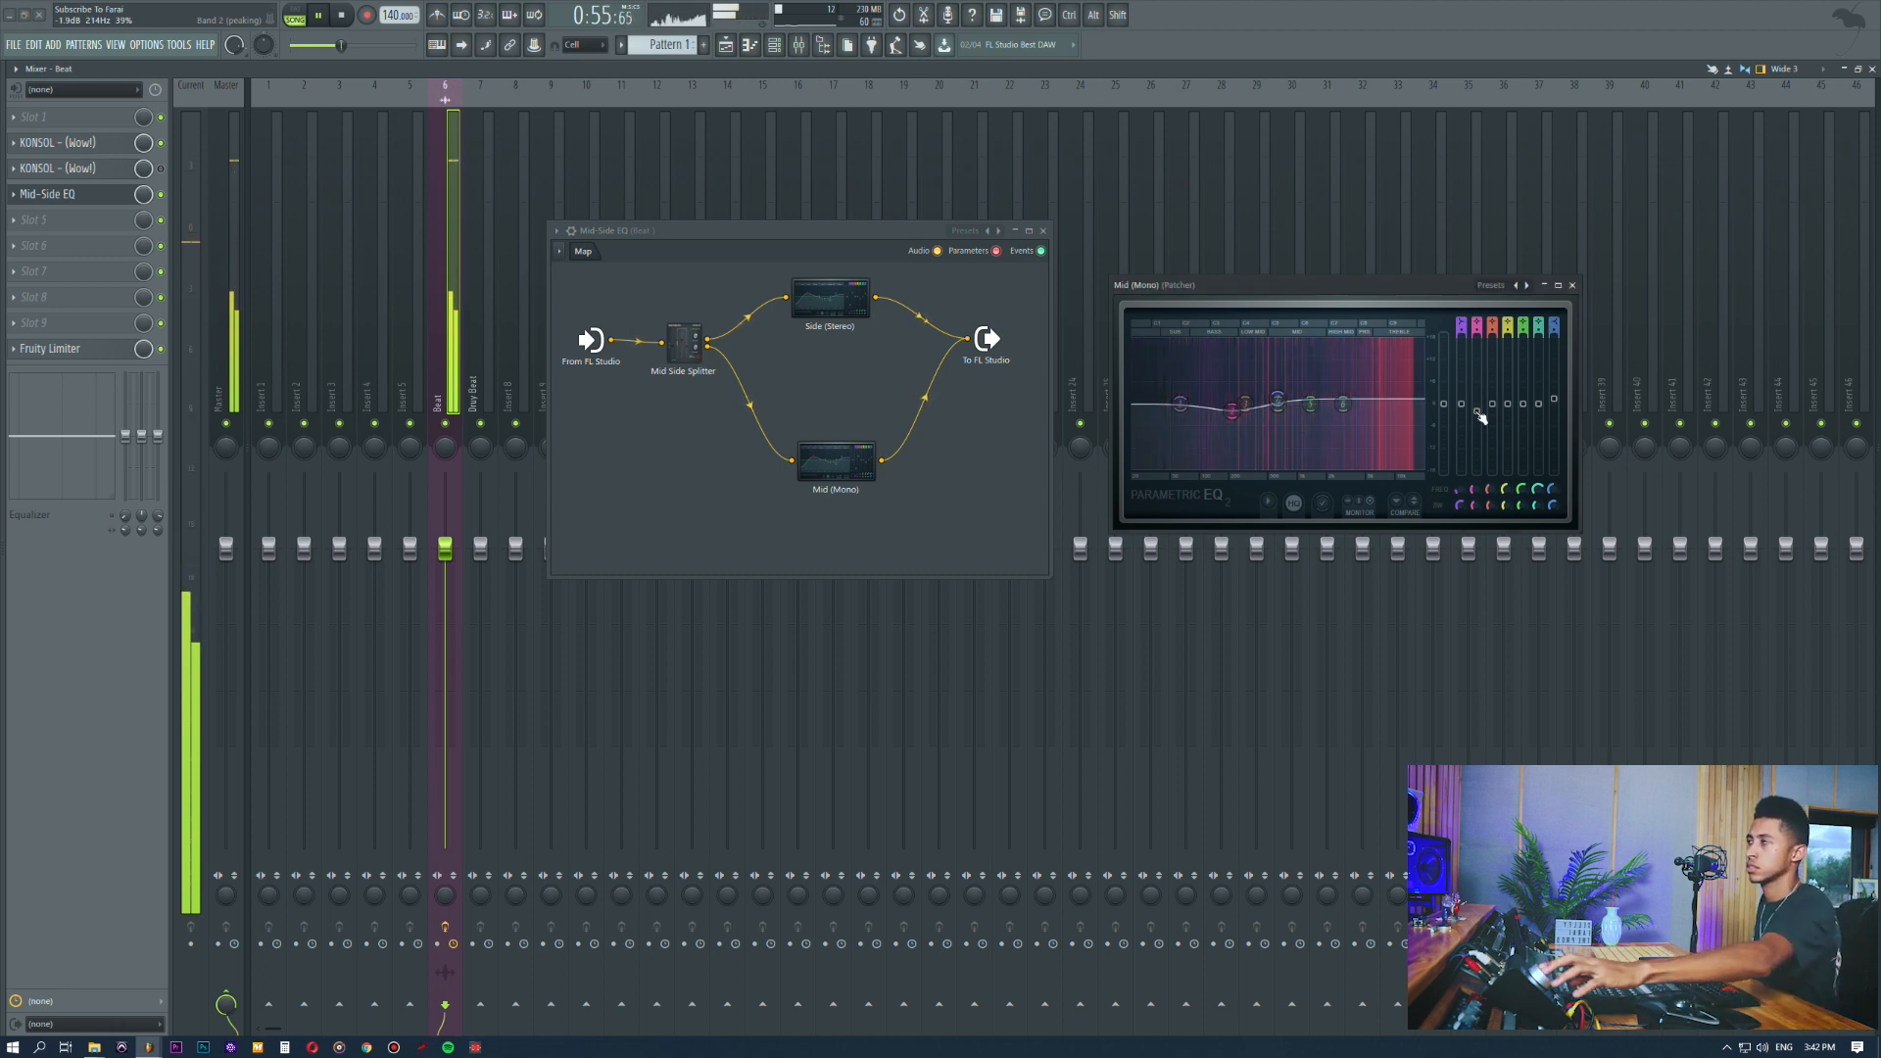
{"action": "left_click_drag", "start_coordinate": [1278, 400], "coordinate": [1277, 395]}
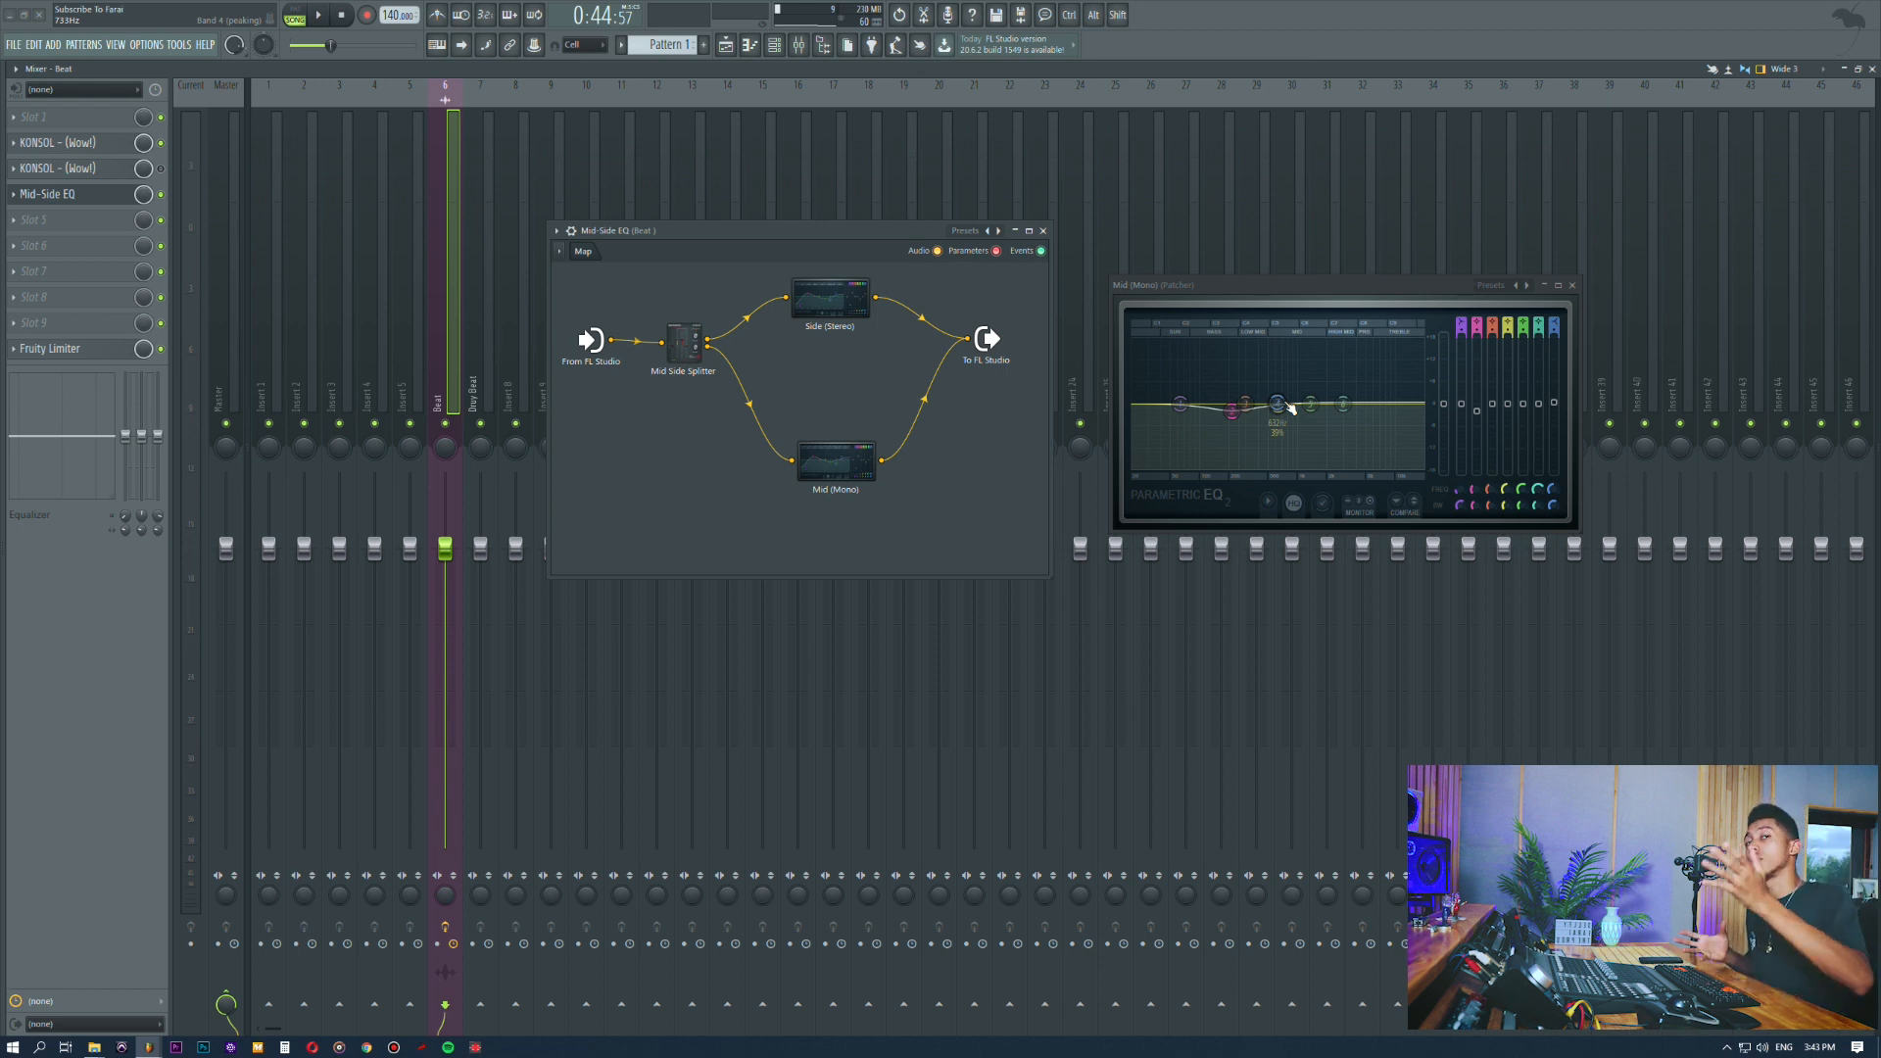
Step: Close the mid EQ and Patcher windows and load Limiter6-x64 into slot 6 of the Beat track
{"action": "left_click", "coordinate": [1573, 286]}
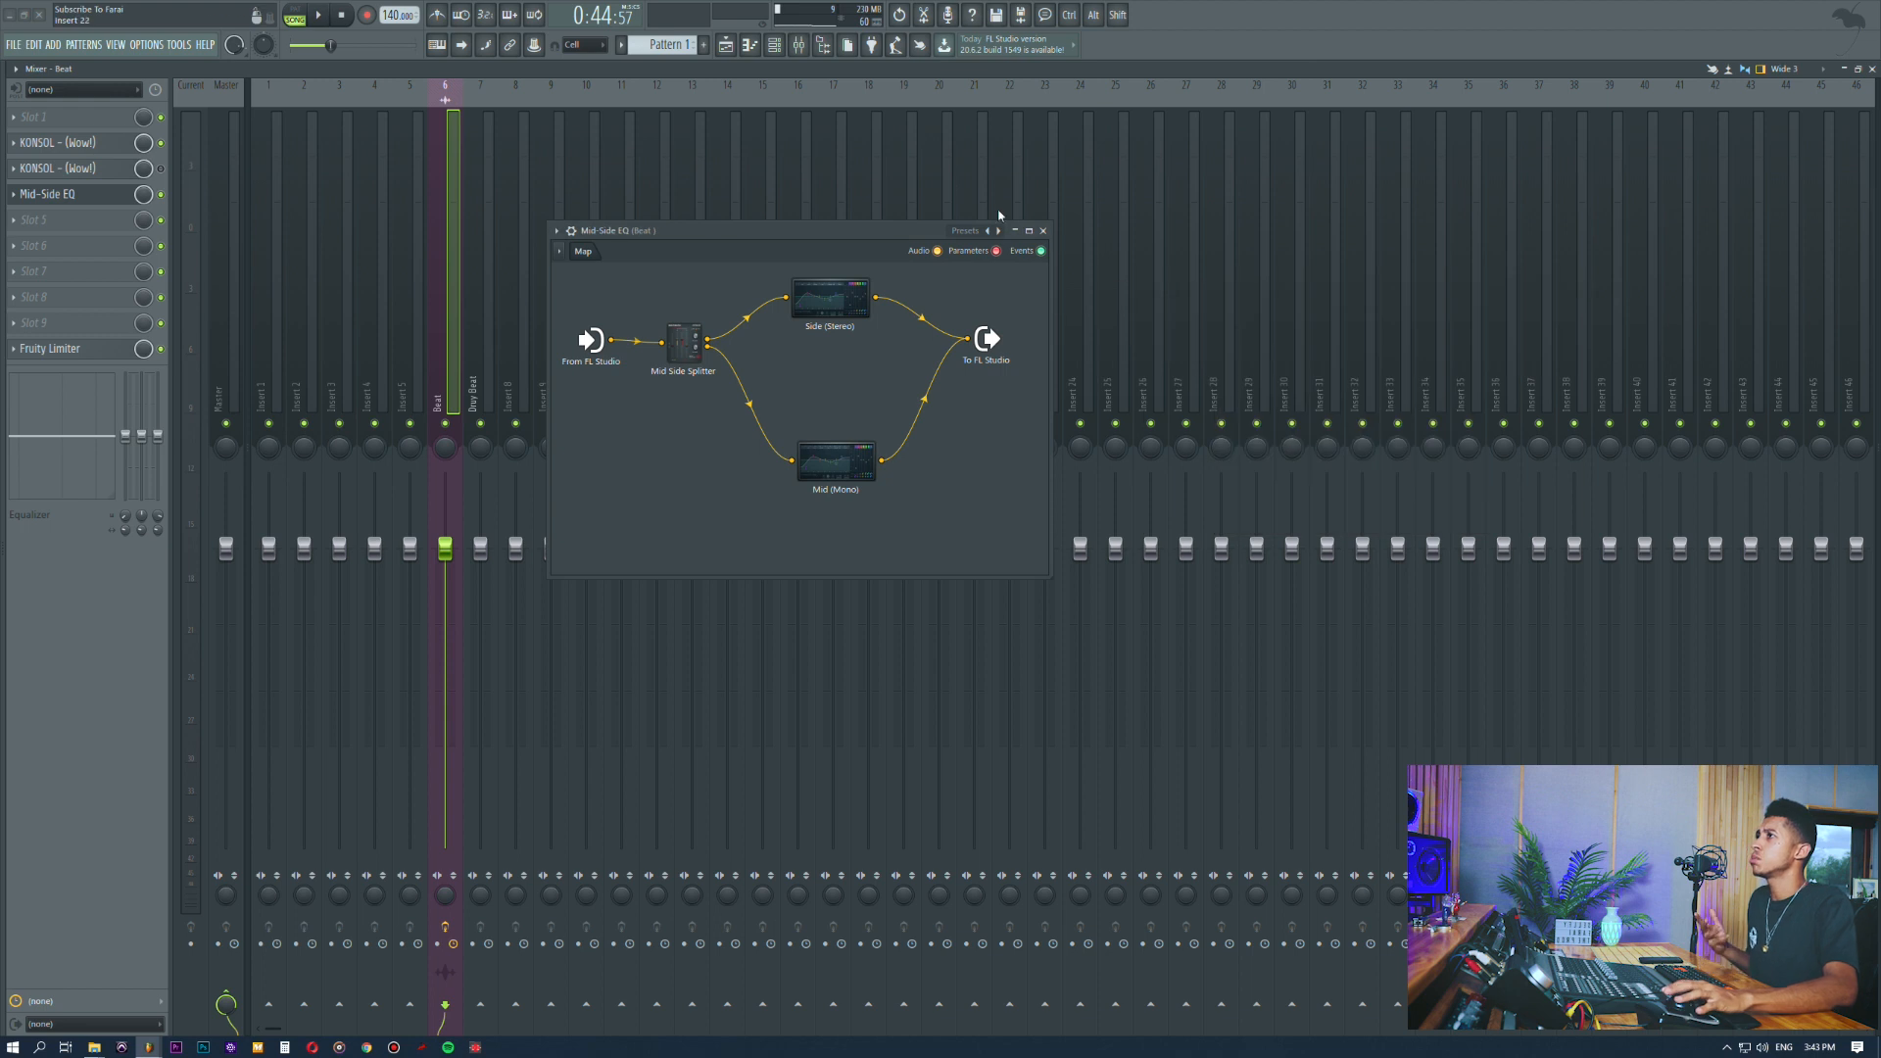
{"action": "left_click", "coordinate": [1043, 231]}
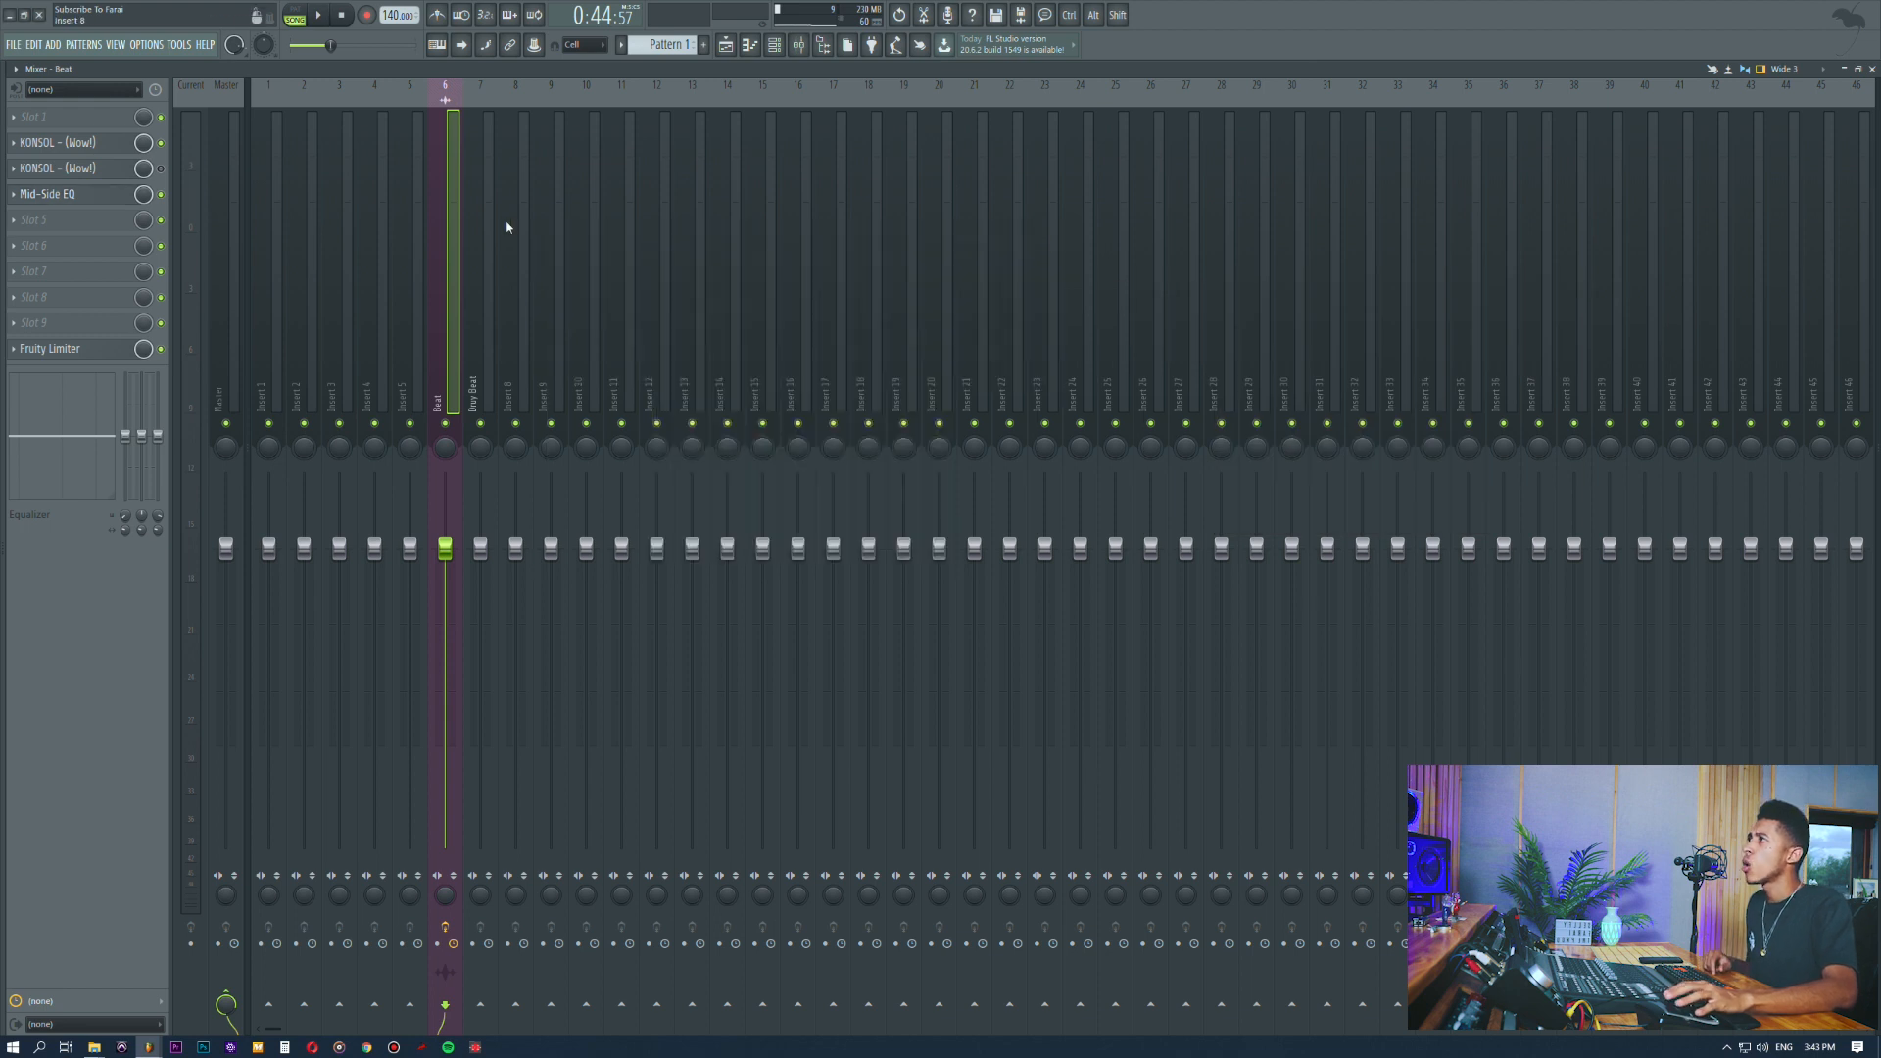
{"action": "left_click", "coordinate": [96, 251]}
{"action": "mouse_move", "coordinate": [253, 425]}
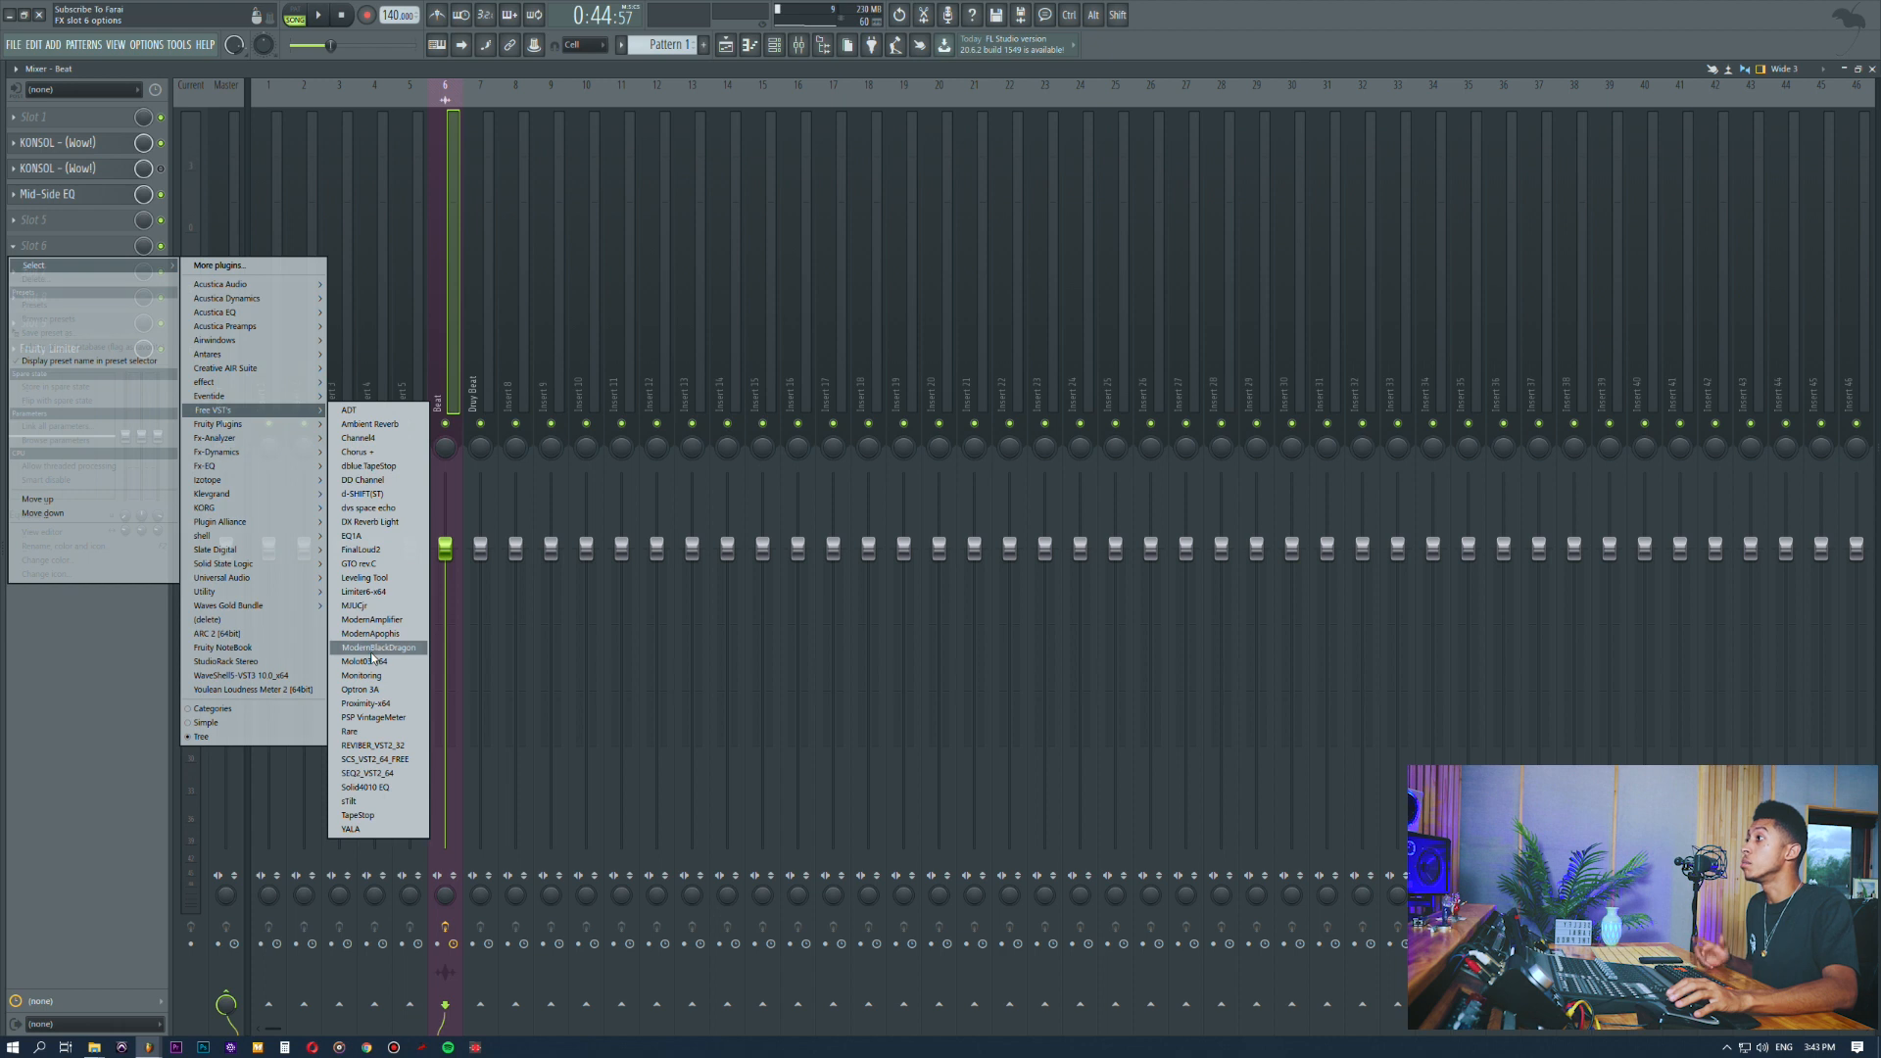
{"action": "left_click", "coordinate": [362, 594]}
Step: Arrange the Limiter6-x64 window over the mixer and switch on its Clipper stage
{"action": "left_click_drag", "start_coordinate": [142, 155], "coordinate": [803, 331]}
{"action": "left_click", "coordinate": [767, 327]}
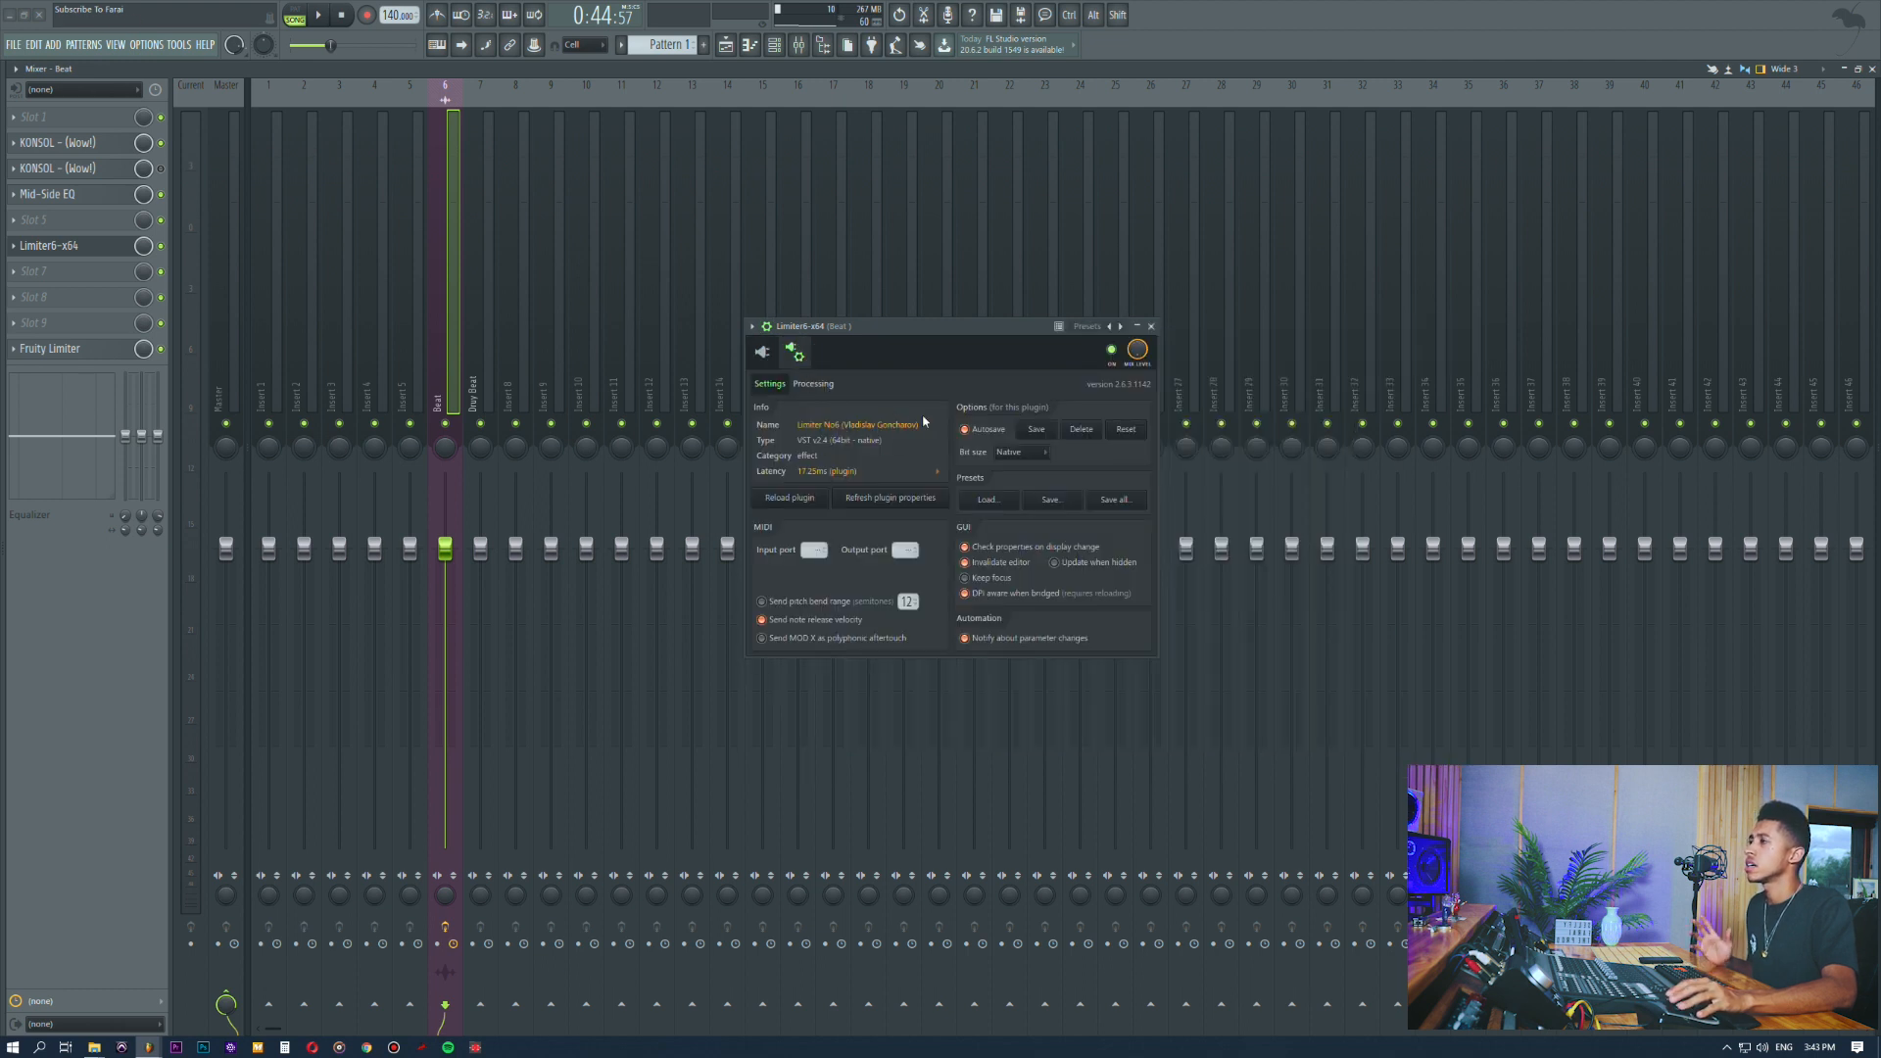
{"action": "left_click", "coordinate": [768, 326]}
{"action": "left_click_drag", "start_coordinate": [834, 335], "coordinate": [675, 262]}
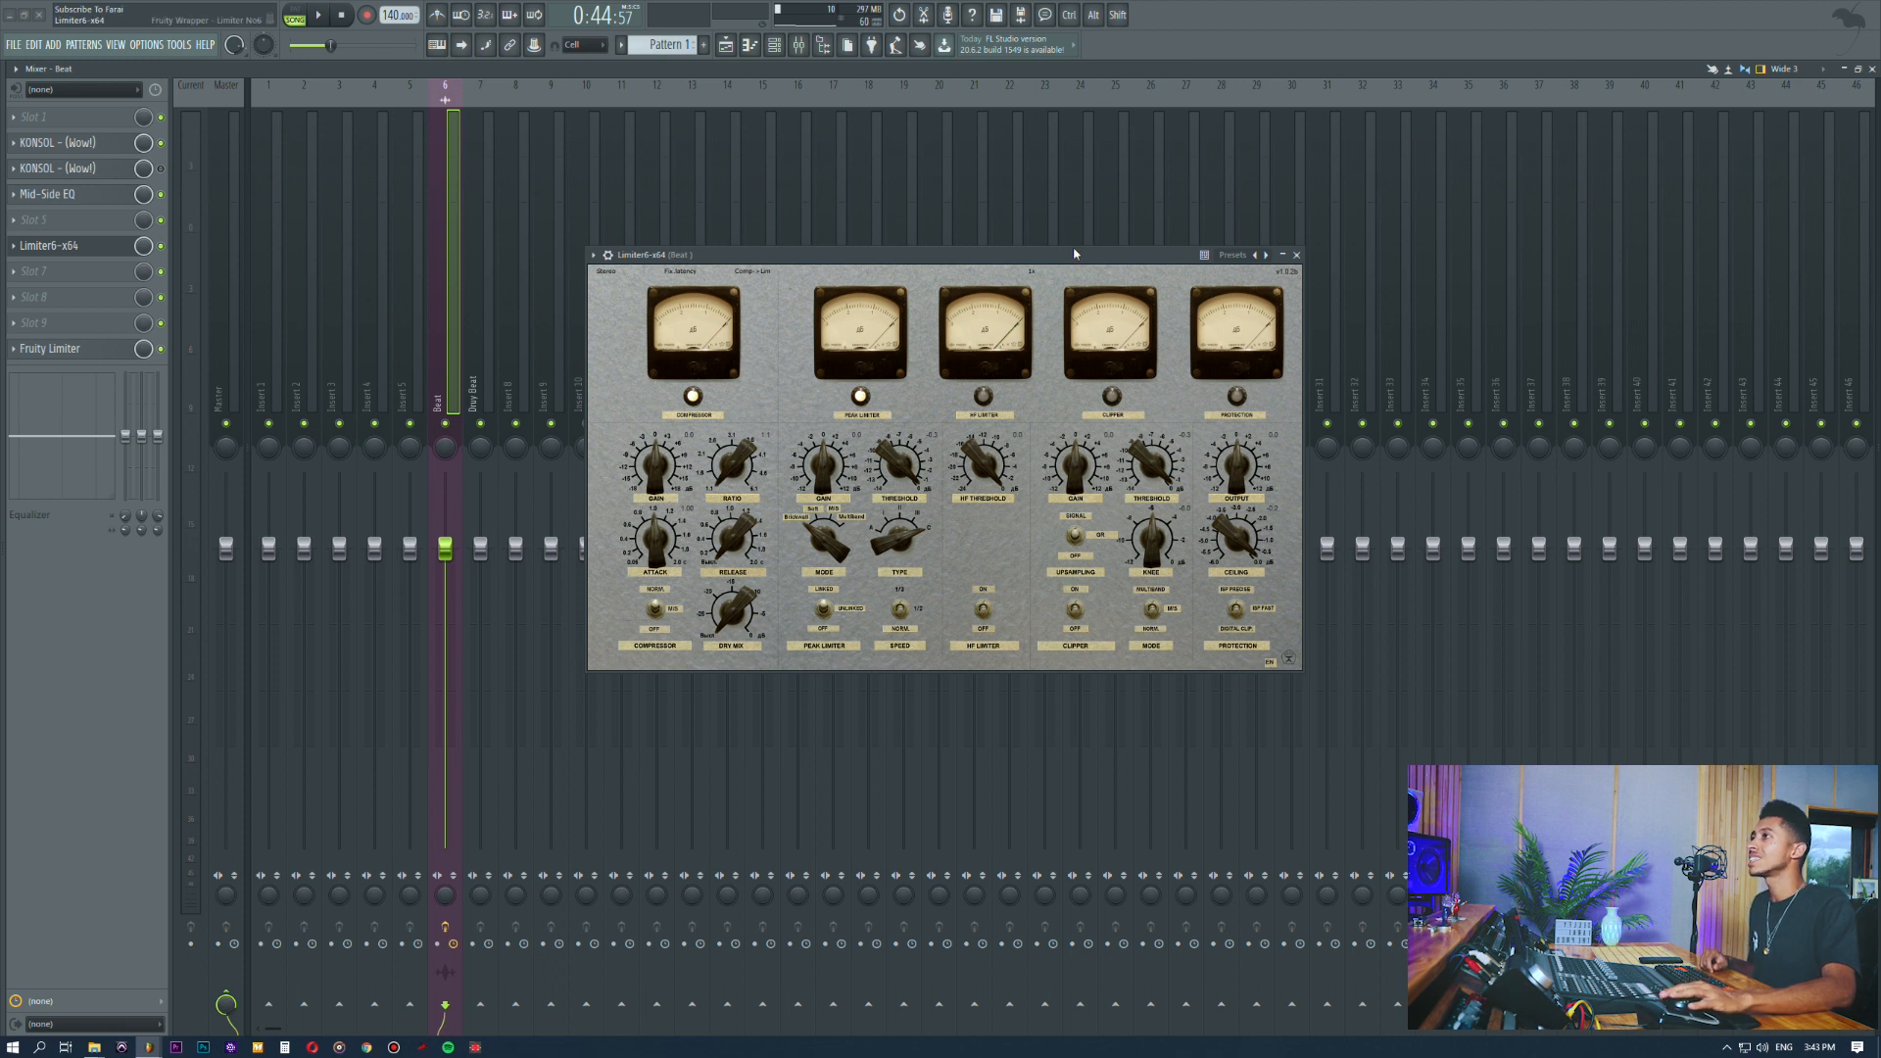
{"action": "left_click_drag", "start_coordinate": [1074, 253], "coordinate": [1064, 221]}
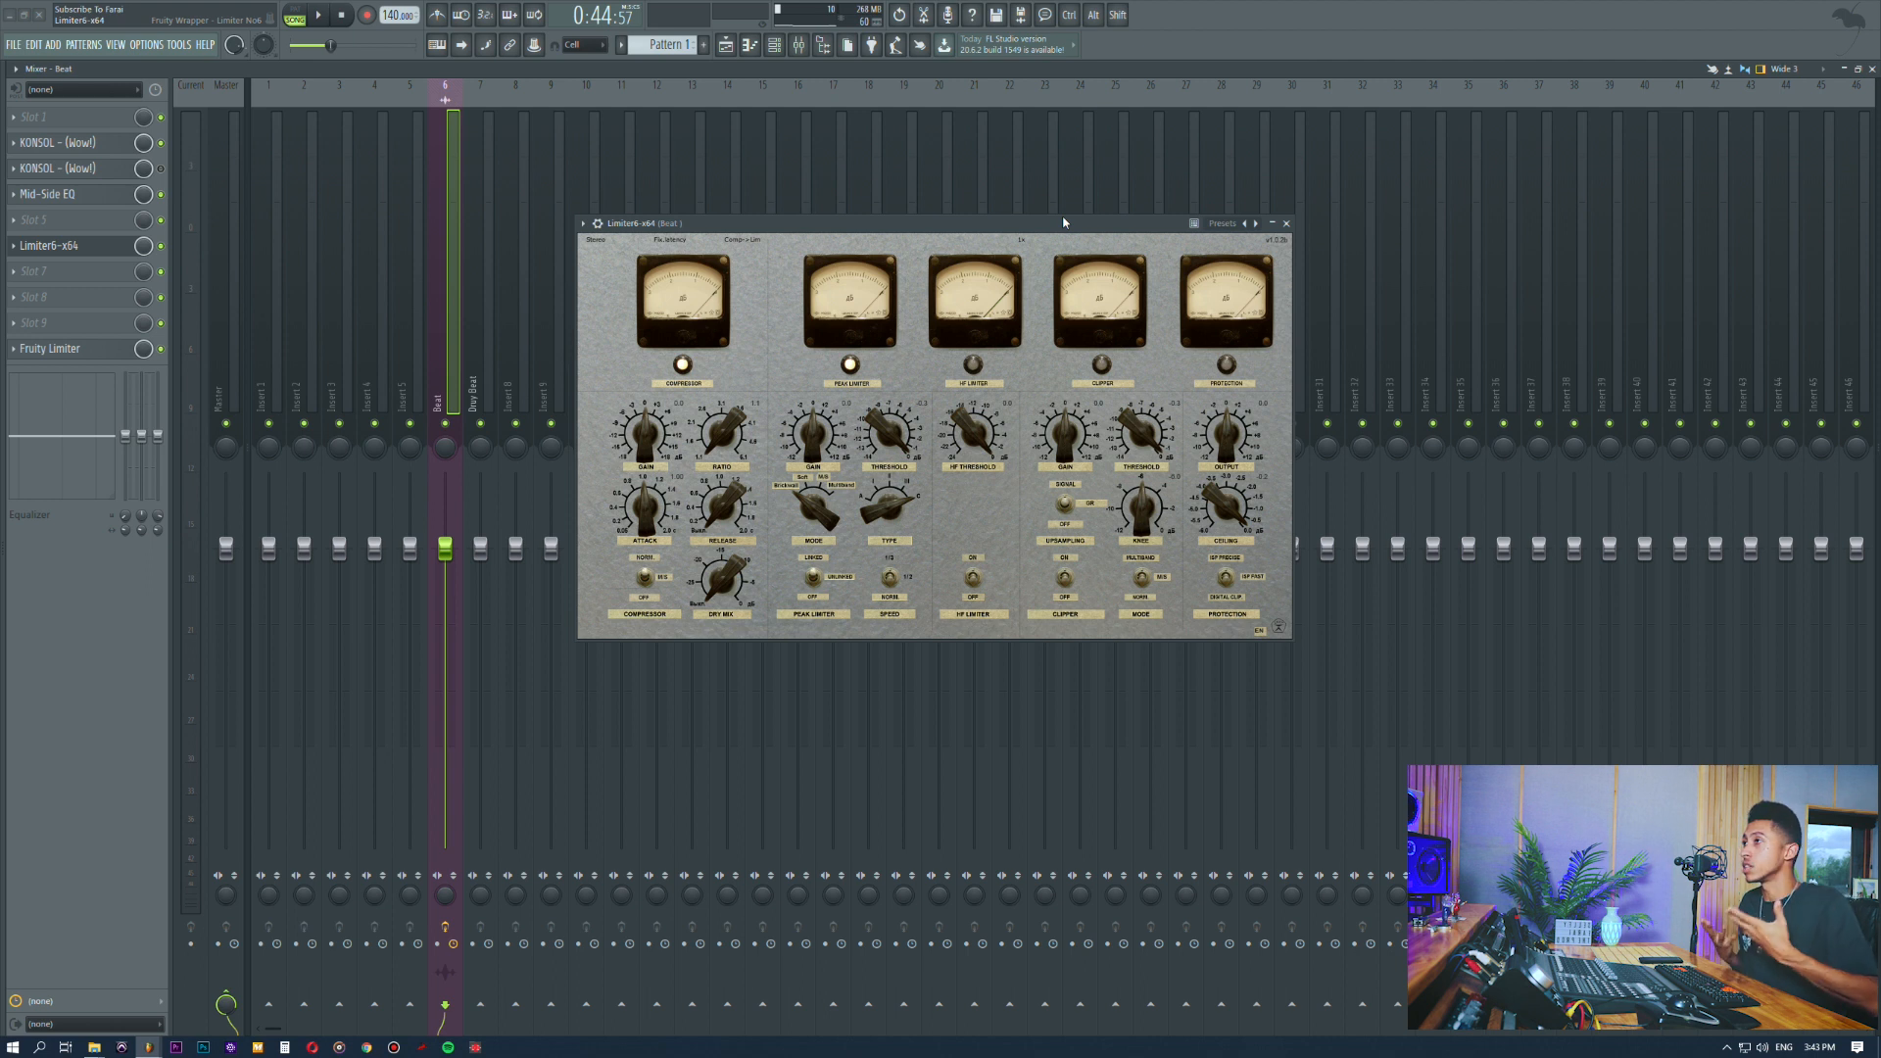
{"action": "left_click_drag", "start_coordinate": [1074, 230], "coordinate": [1038, 242]}
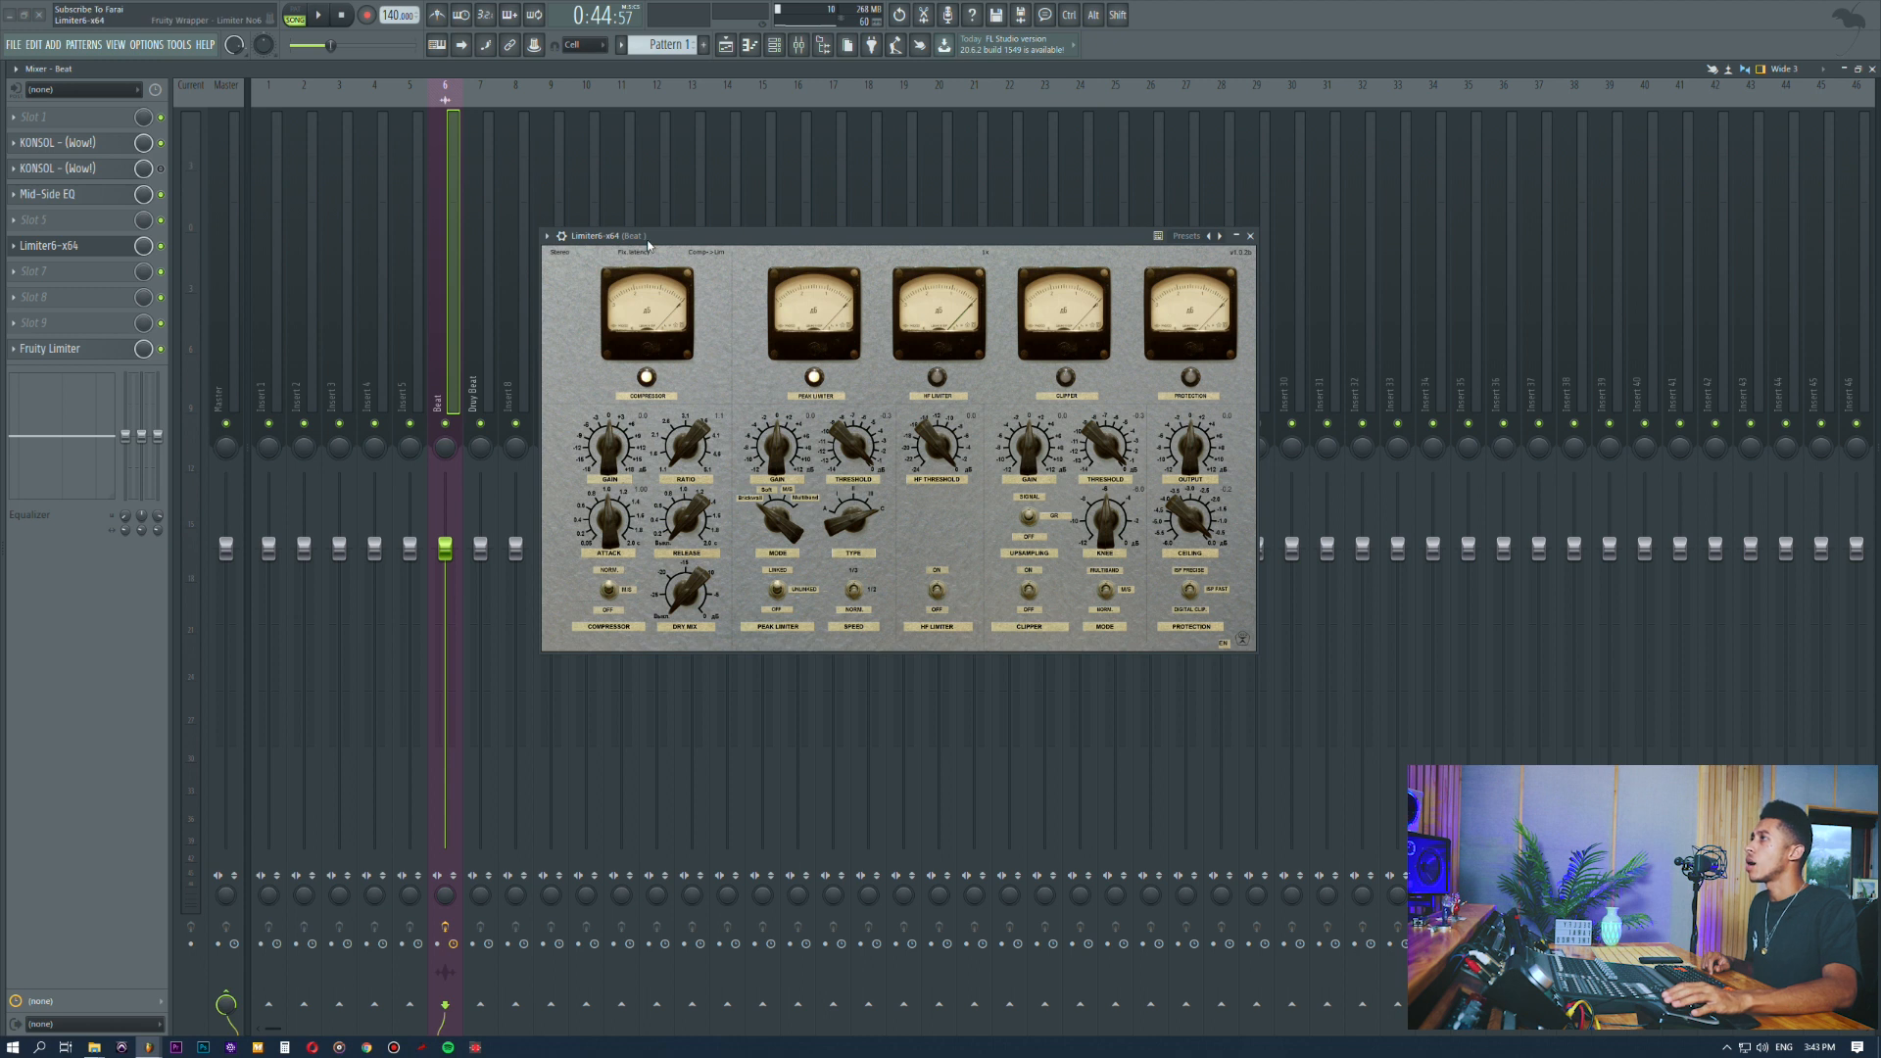
{"action": "left_click_drag", "start_coordinate": [647, 237], "coordinate": [611, 237]}
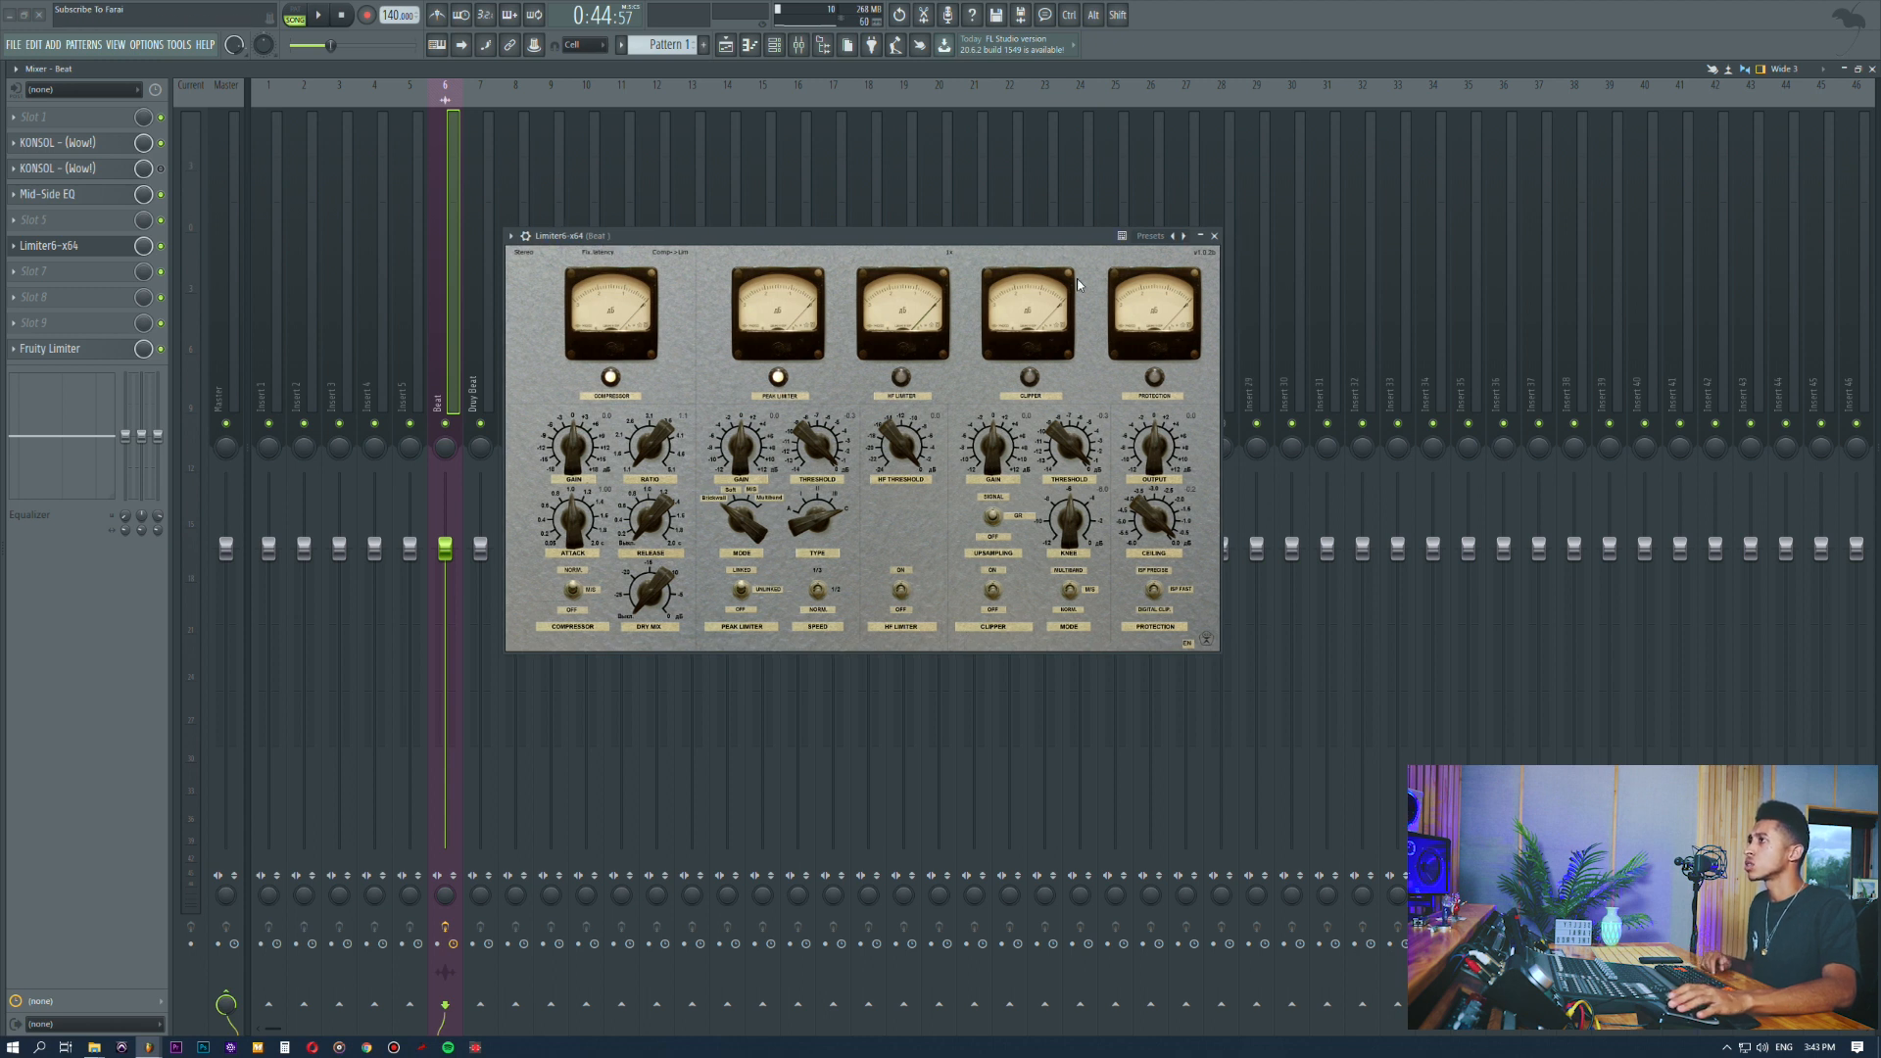
{"action": "left_click", "coordinate": [993, 590]}
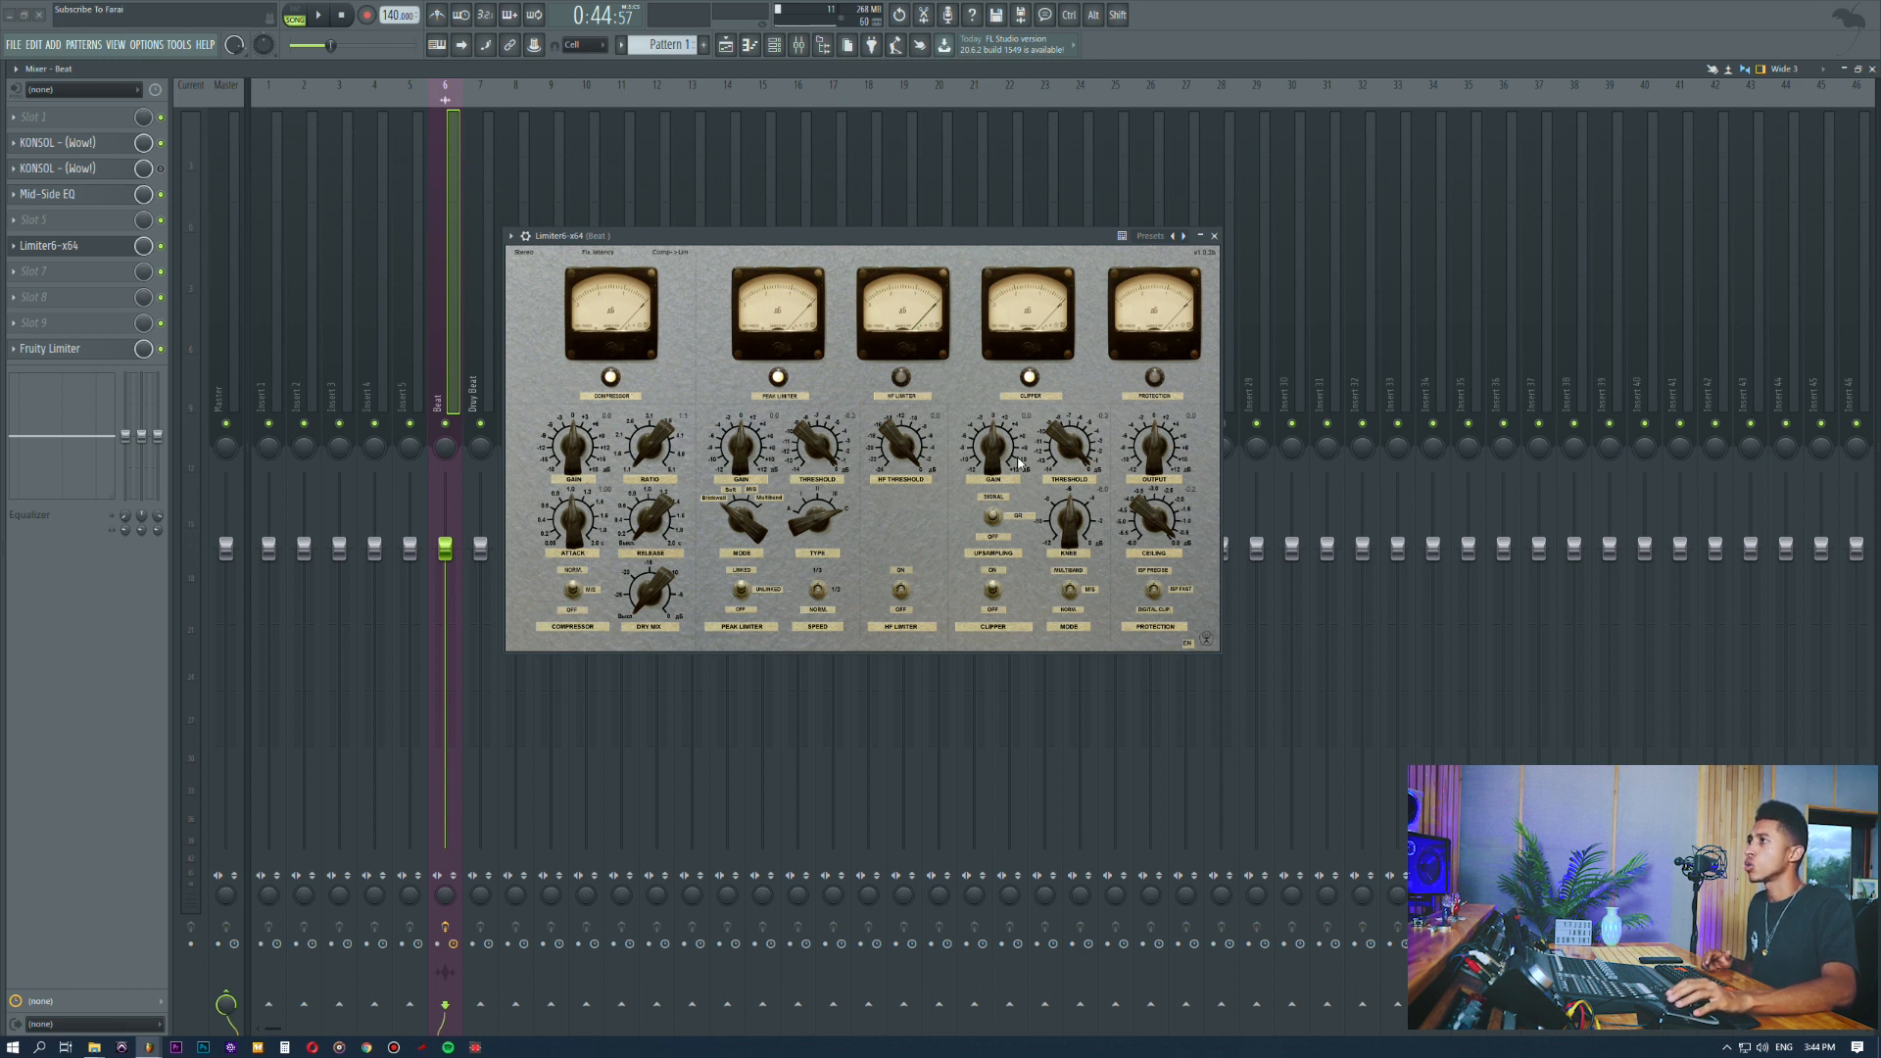
Step: Try the clipper's upsampling options, adjust its threshold, and audition the beat through Limiter6-x64
{"action": "left_click", "coordinate": [994, 586]}
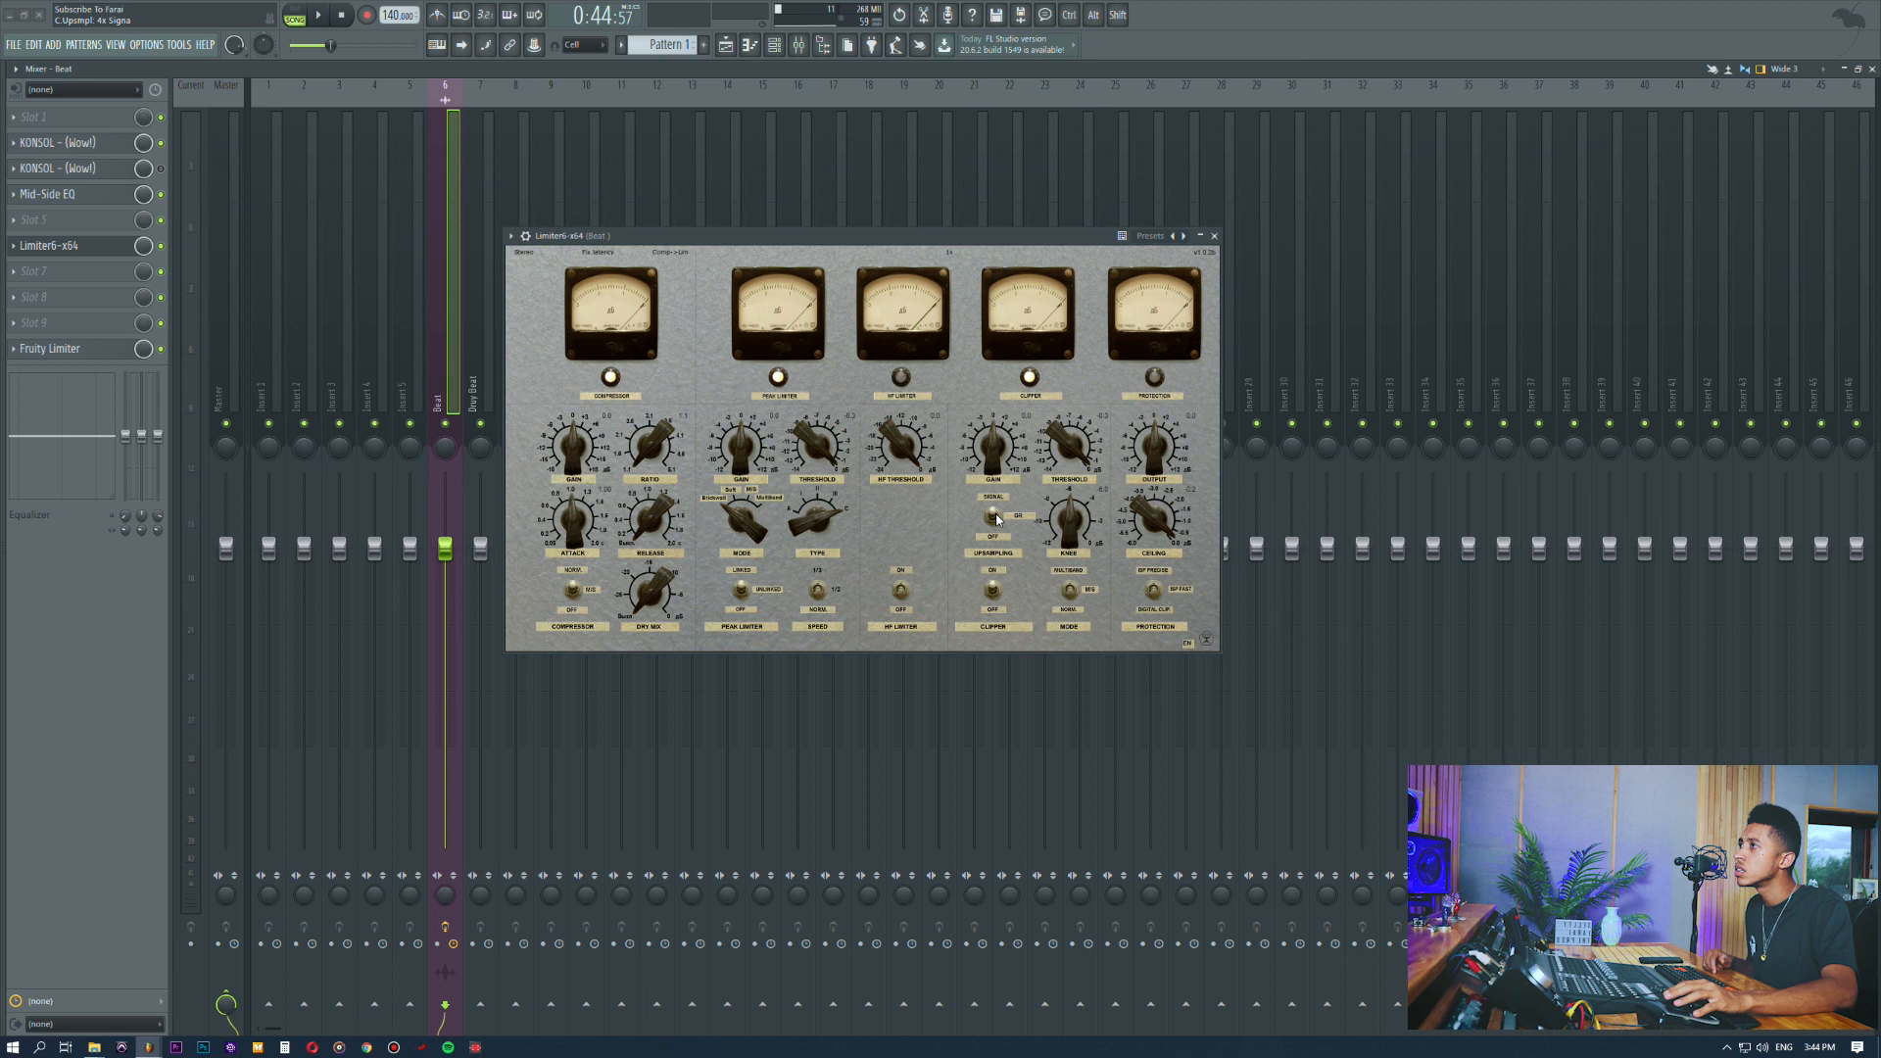
{"action": "left_click_drag", "start_coordinate": [994, 509], "coordinate": [1000, 534]}
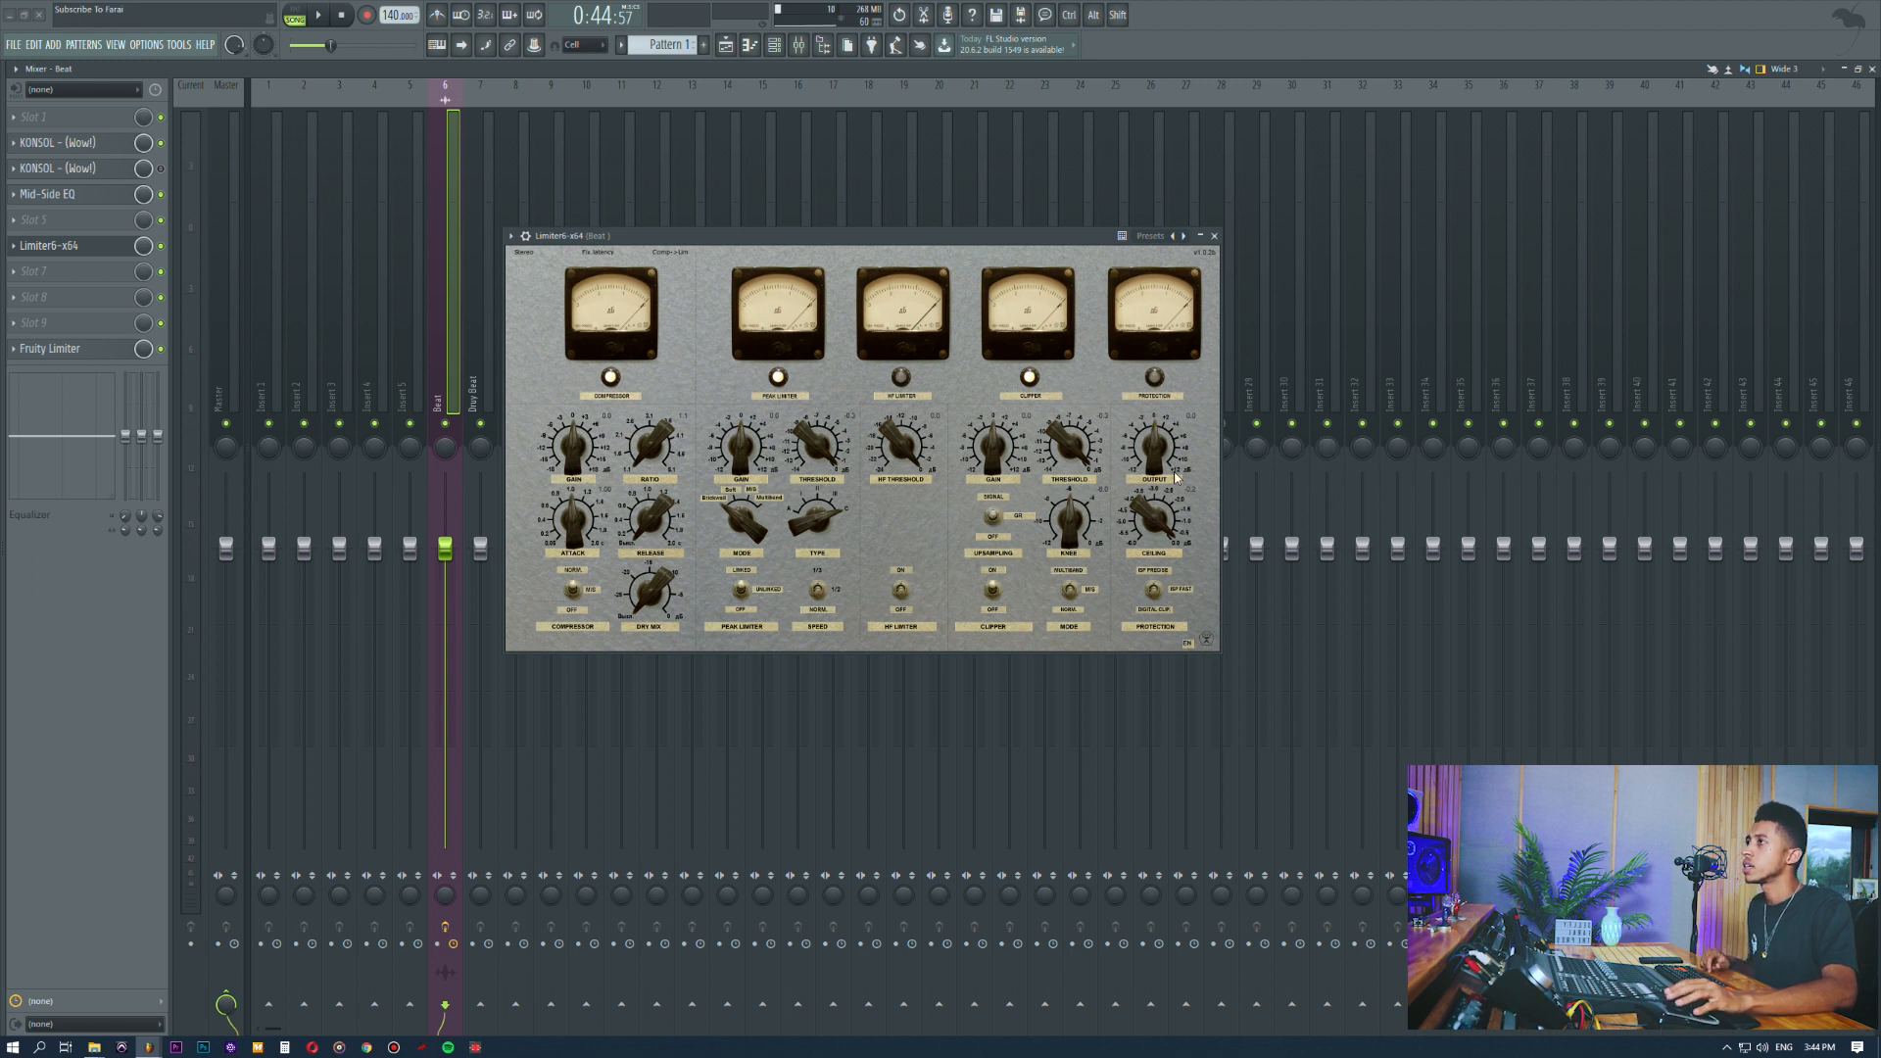
{"action": "left_click_drag", "start_coordinate": [992, 443], "coordinate": [1064, 451]}
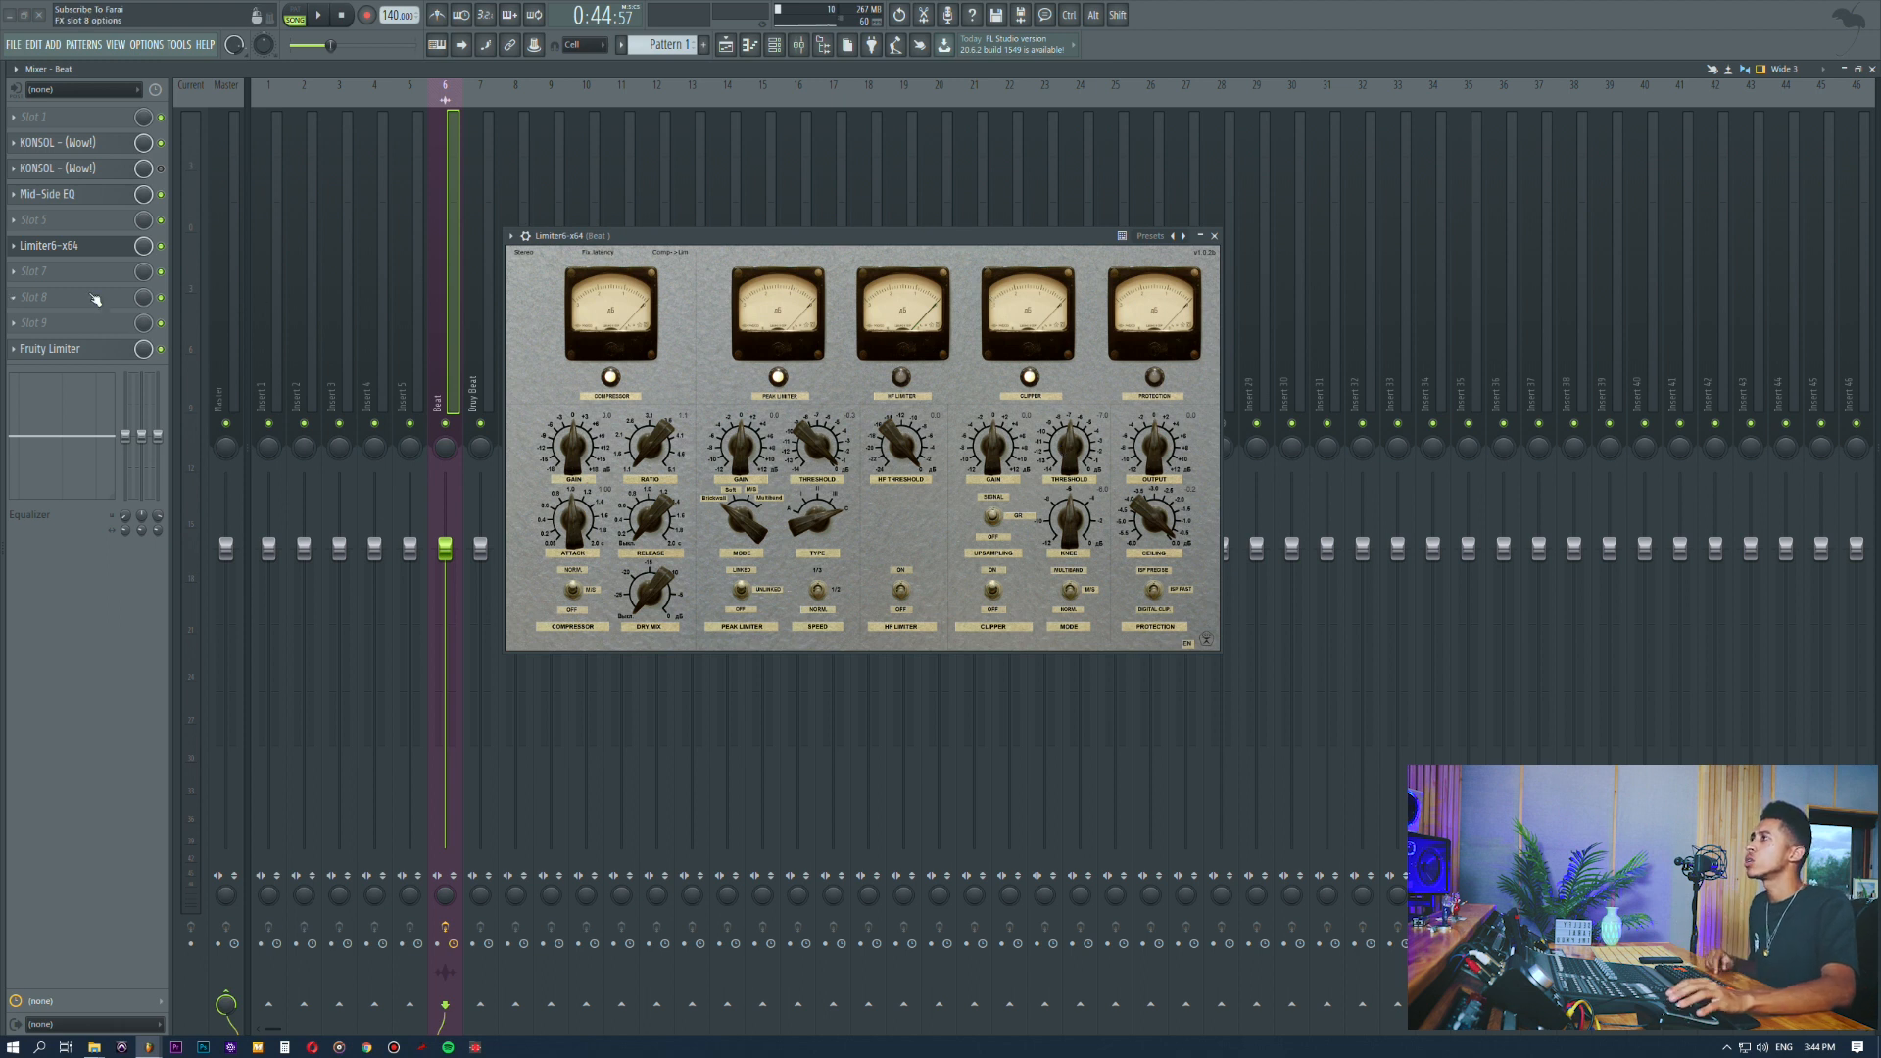
{"action": "left_click_drag", "start_coordinate": [142, 245], "coordinate": [148, 247]}
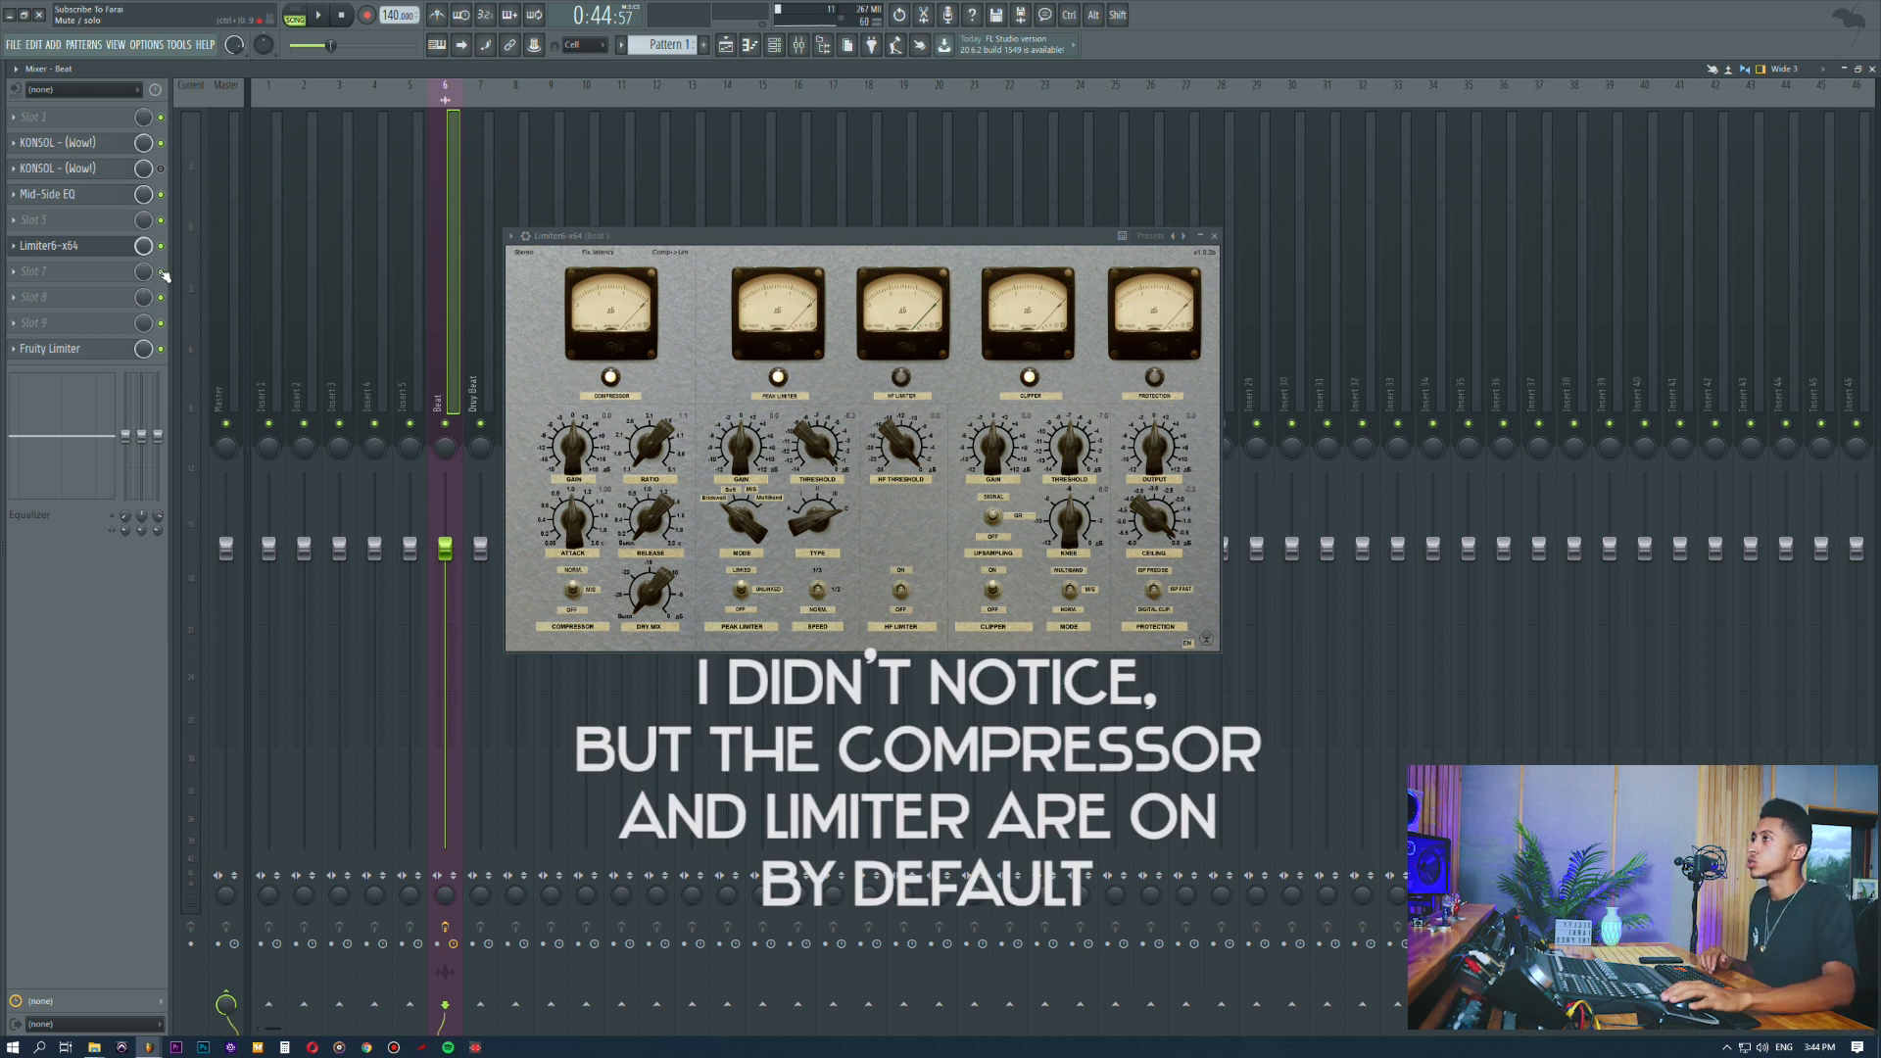
{"action": "key", "text": "space"}
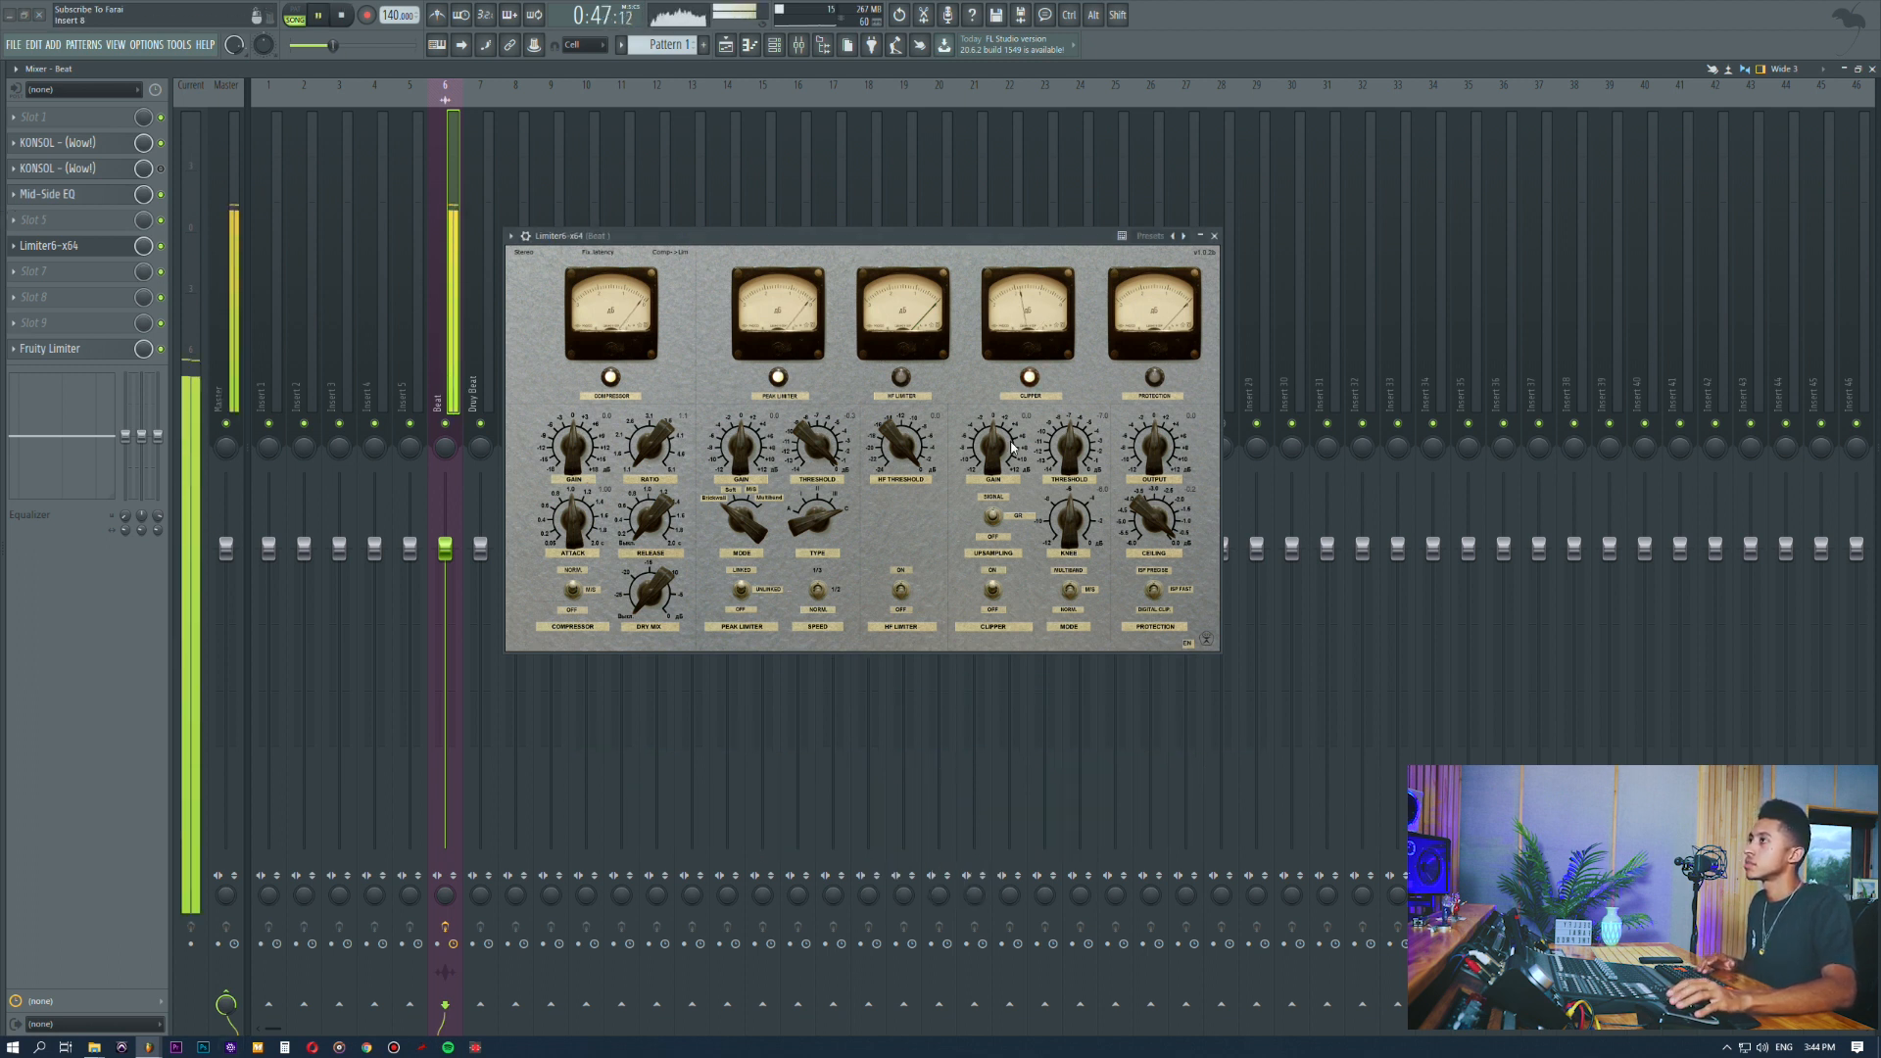
{"action": "left_click", "coordinate": [994, 611]}
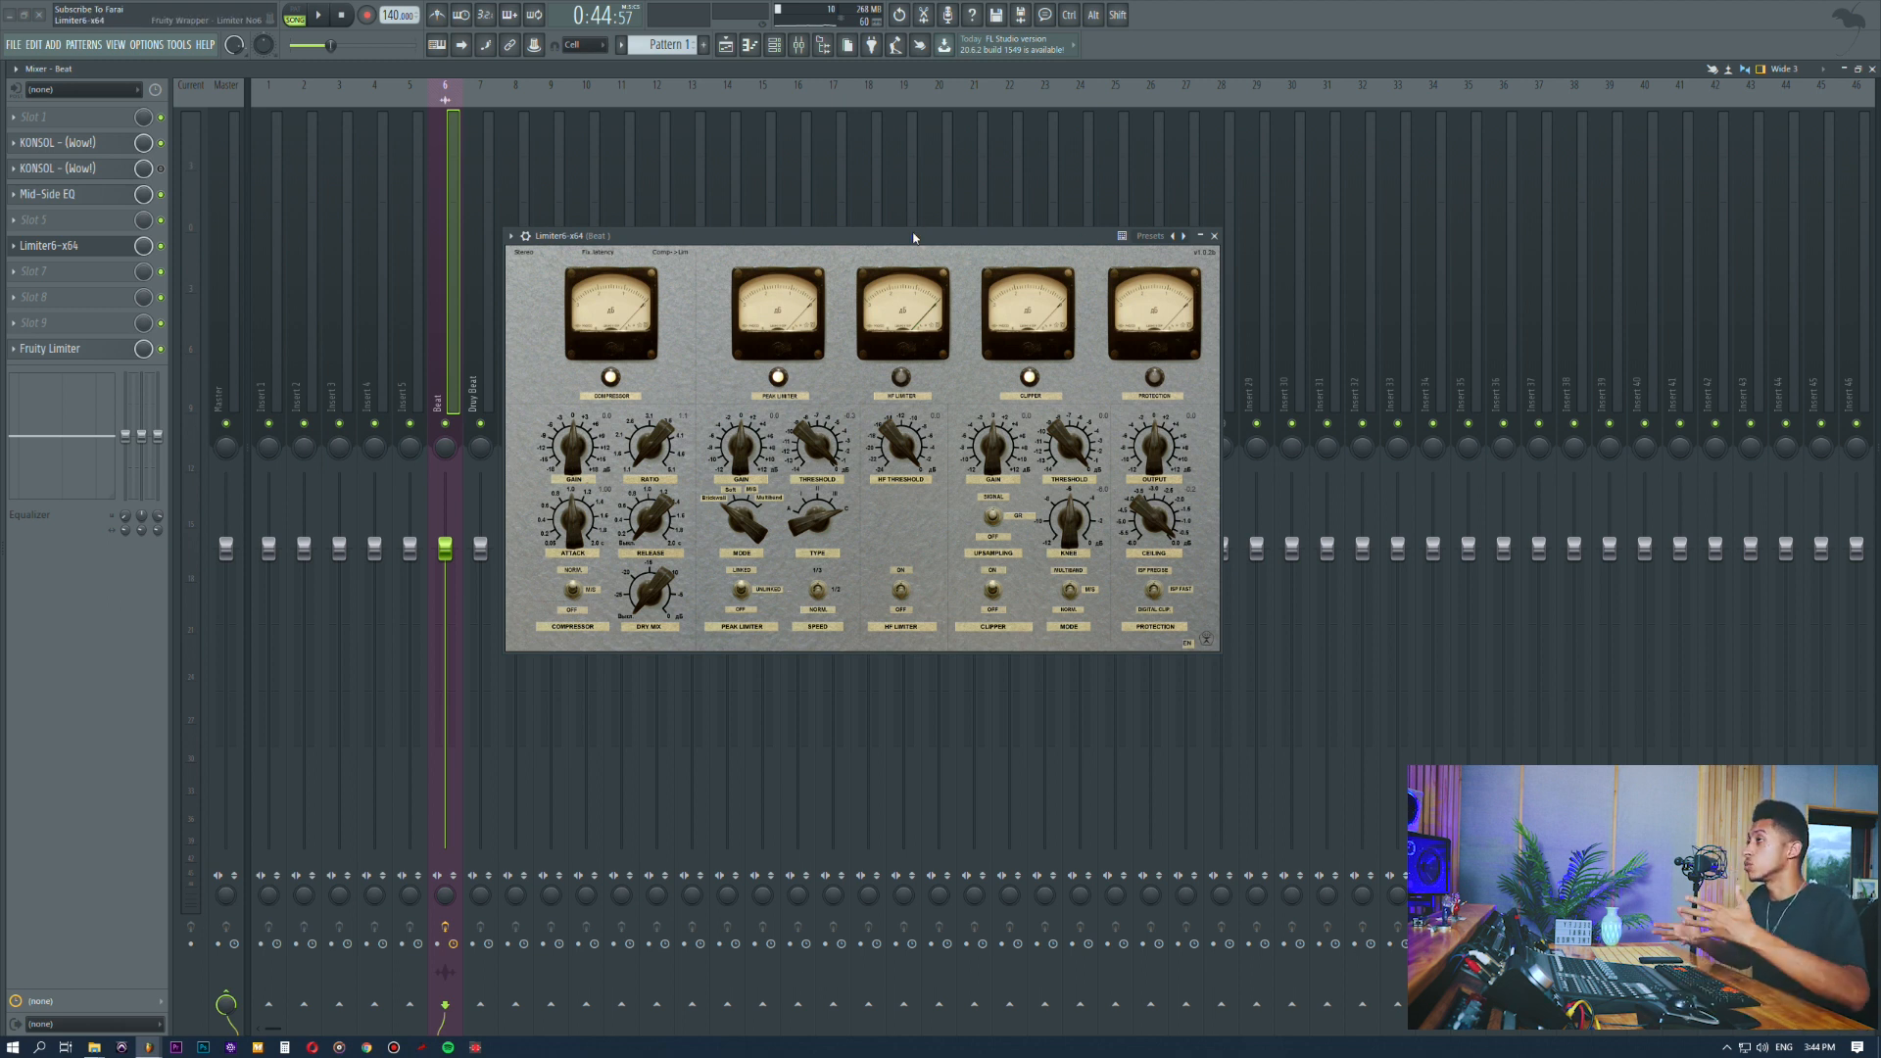
Step: Lower the clipper's threshold and adjust its gain while the beat plays, returning the Limiter6-x64 slot's mix level to full
{"action": "key", "text": "space"}
{"action": "mouse_move", "coordinate": [1068, 445]}
{"action": "left_mouse_down"}
{"action": "mouse_move", "coordinate": [1067, 486]}
{"action": "mouse_move", "coordinate": [997, 419]}
{"action": "mouse_move", "coordinate": [1048, 392]}
{"action": "mouse_move", "coordinate": [1063, 477]}
{"action": "left_mouse_up"}
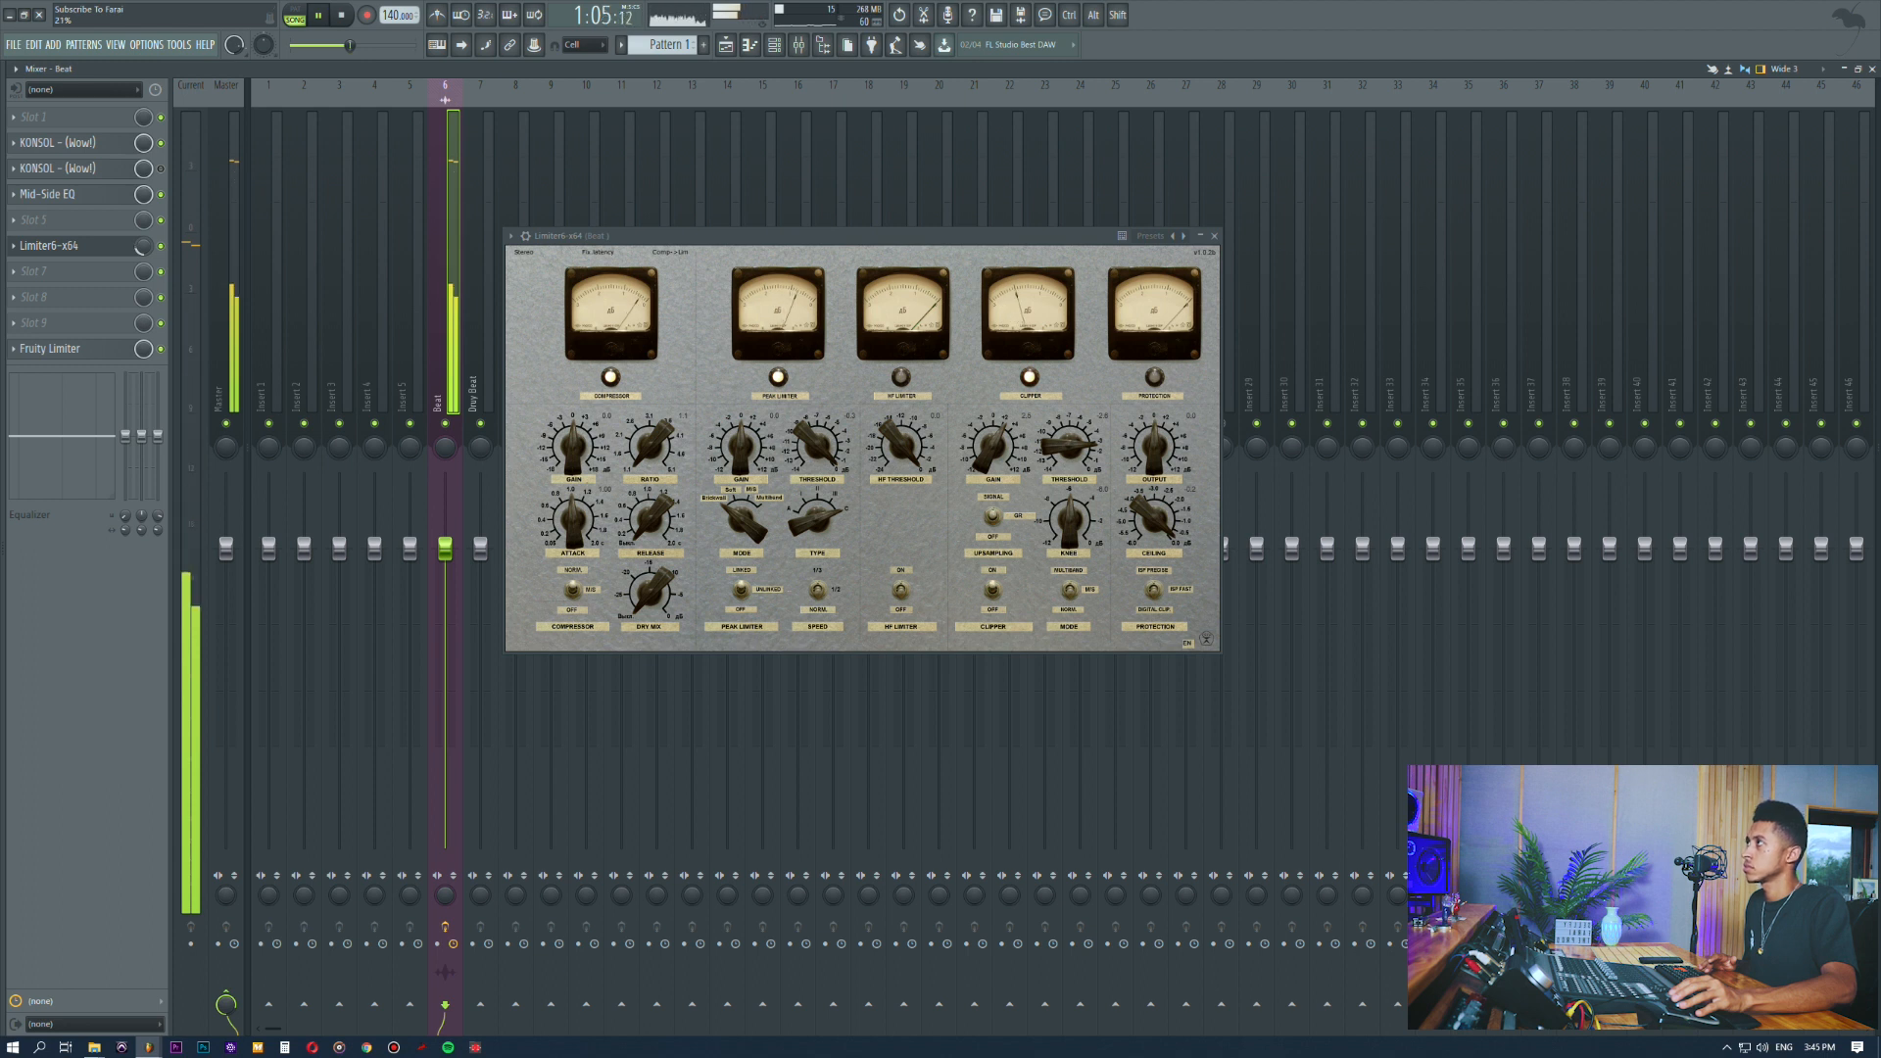
{"action": "left_click_drag", "start_coordinate": [996, 454], "coordinate": [994, 453]}
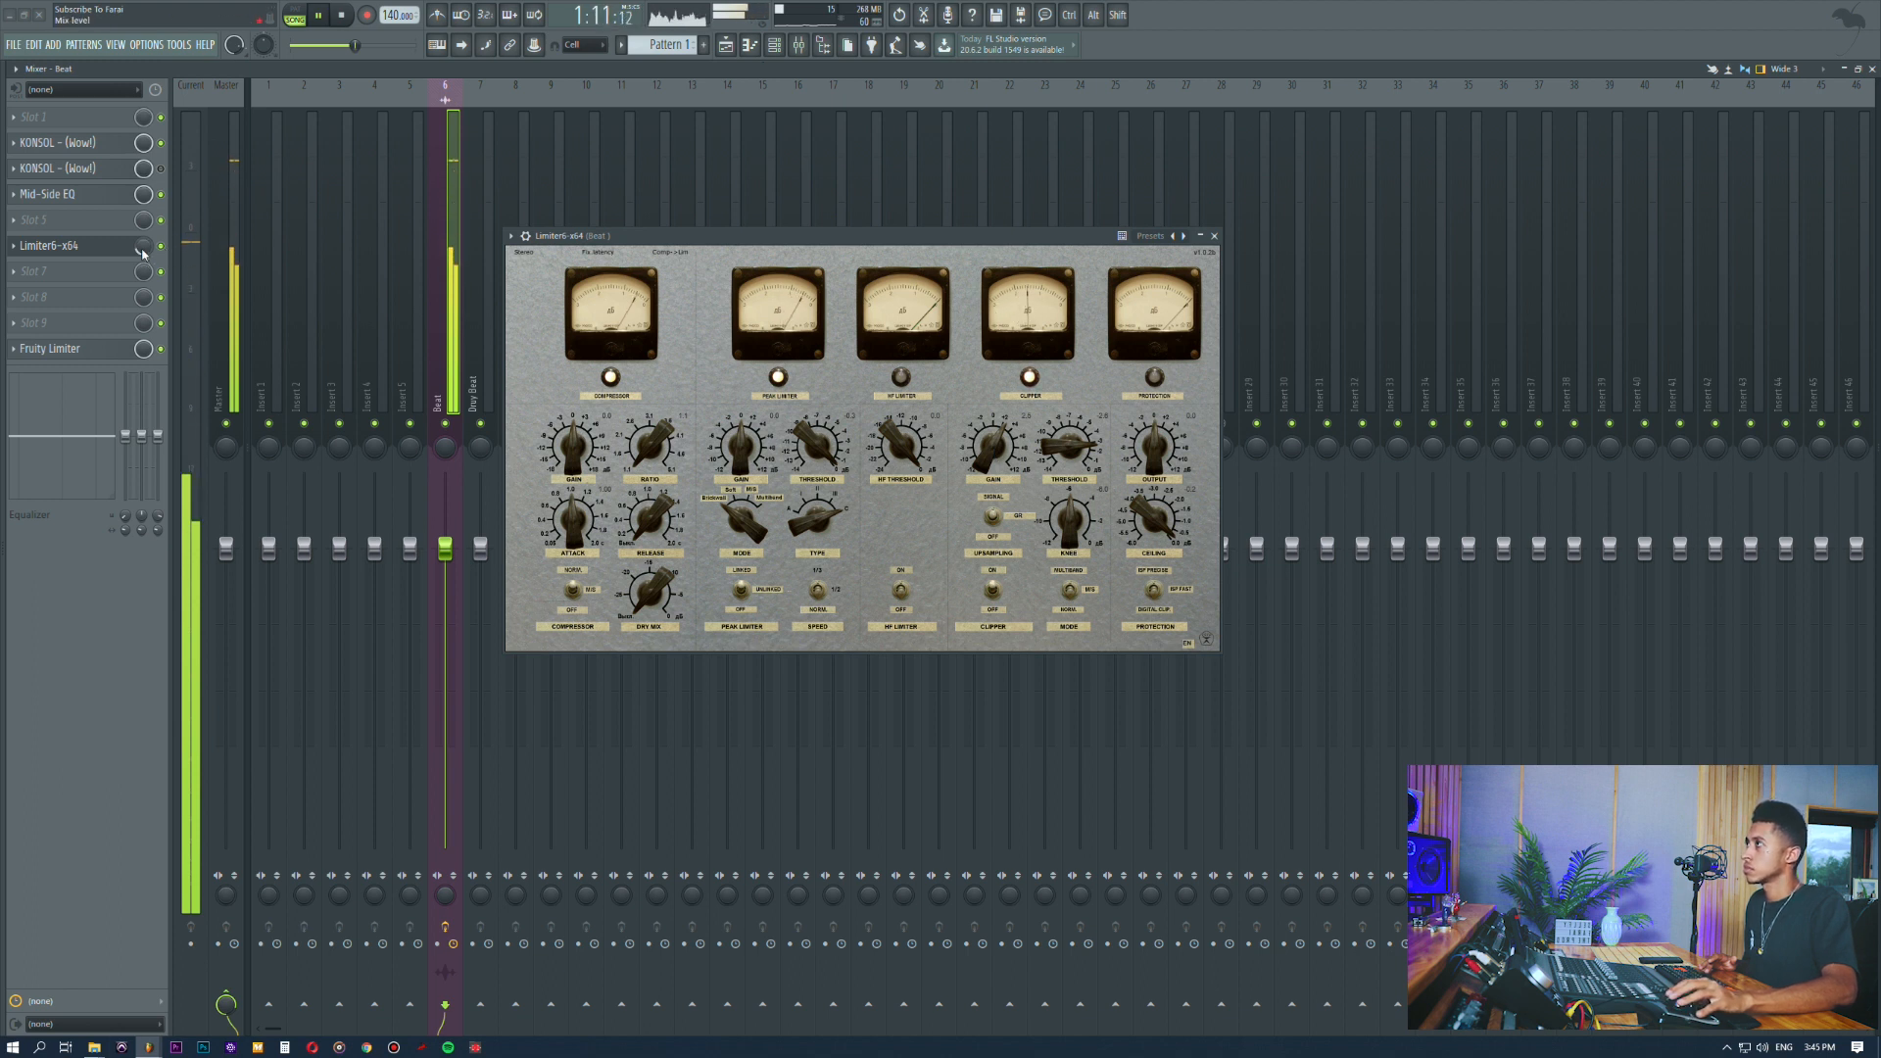
{"action": "left_click_drag", "start_coordinate": [143, 252], "coordinate": [144, 241]}
Step: Ease the clipper's threshold back by ear and set the plugin's output to about 0.6 dB
{"action": "left_click_drag", "start_coordinate": [1083, 448], "coordinate": [1083, 443]}
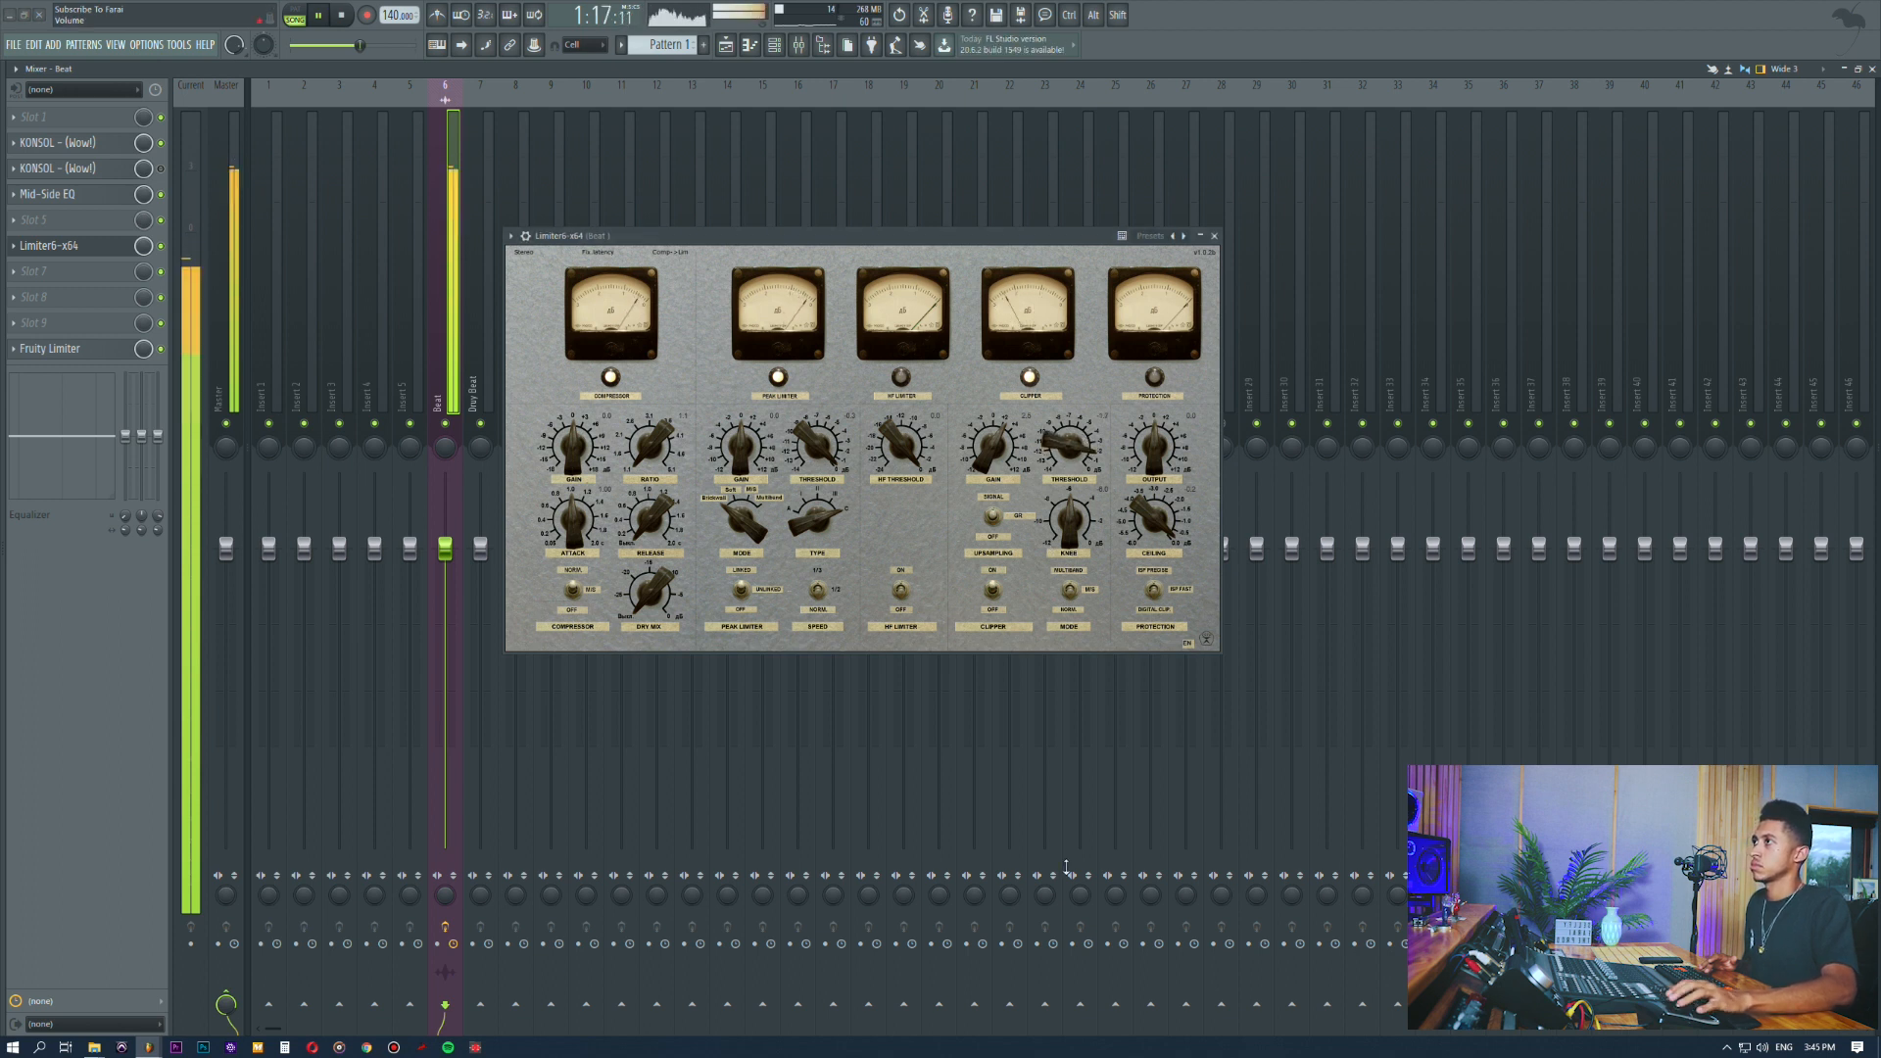
{"action": "left_click_drag", "start_coordinate": [1065, 450], "coordinate": [1063, 444]}
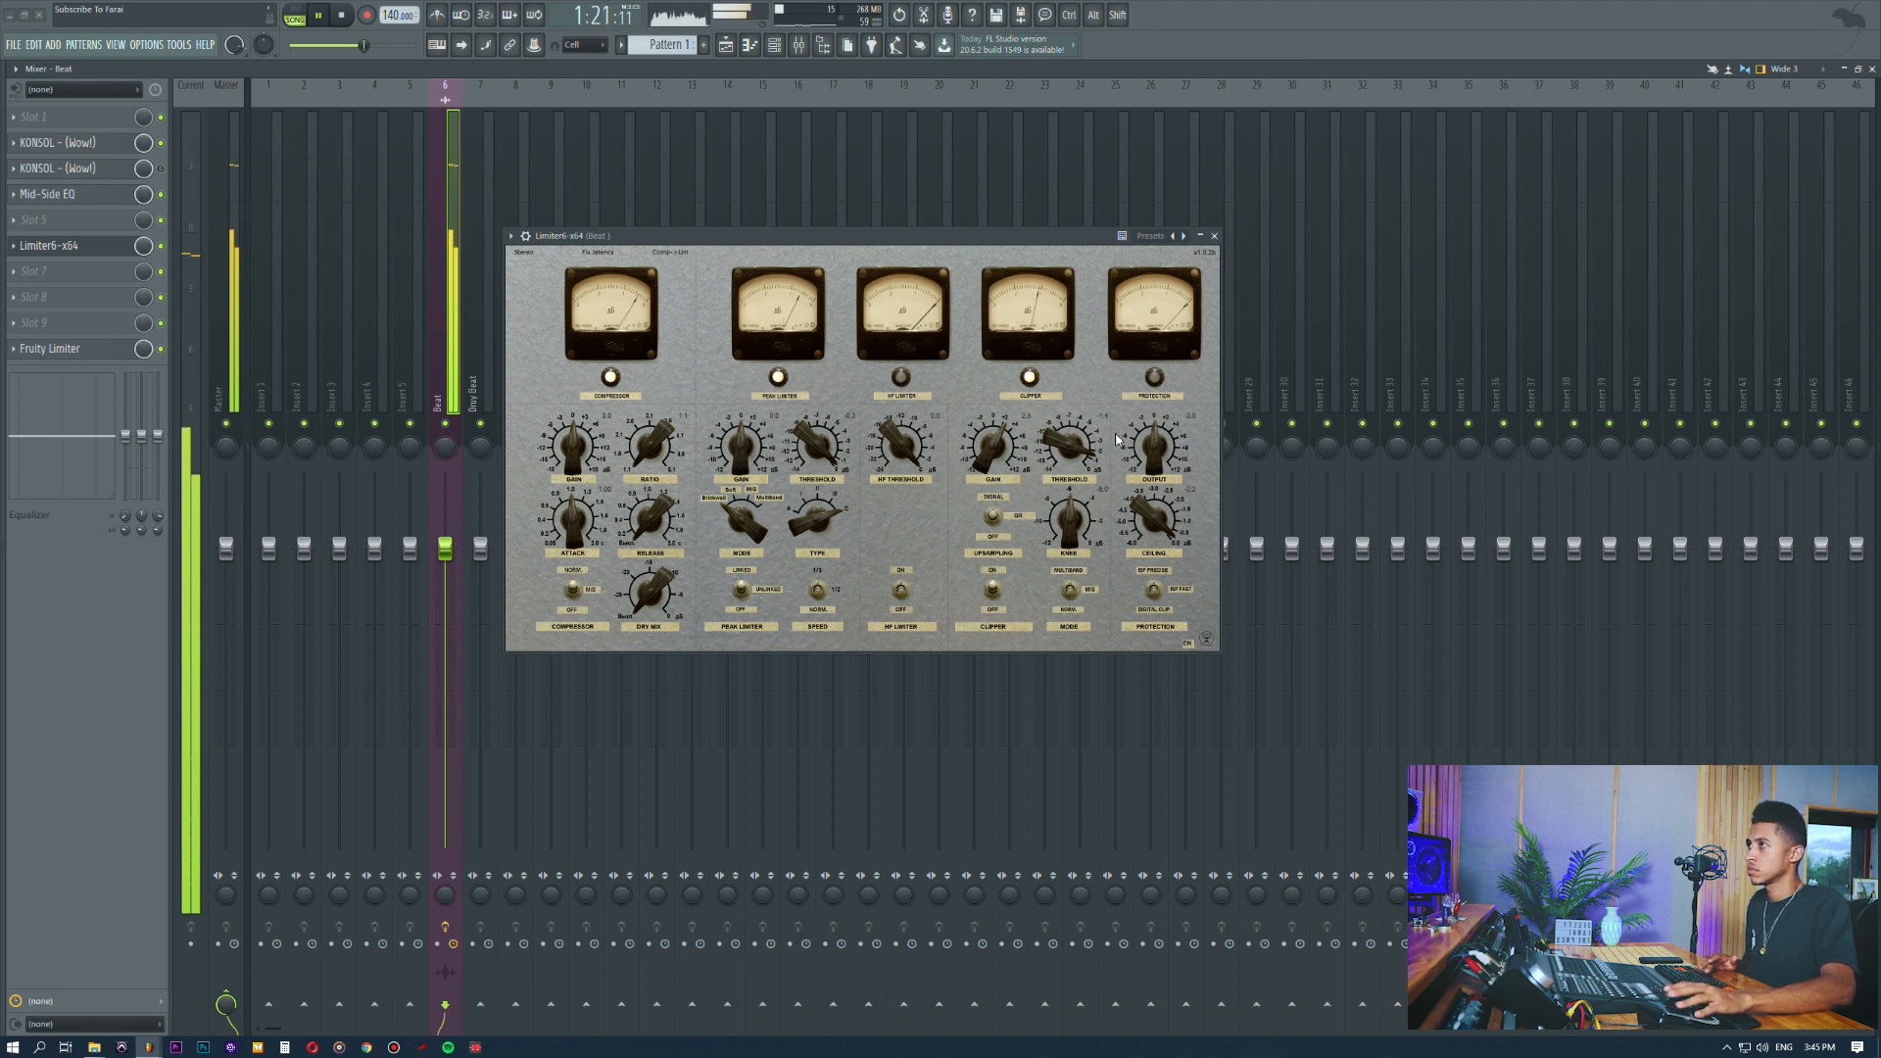
{"action": "left_click_drag", "start_coordinate": [1065, 463], "coordinate": [1065, 450]}
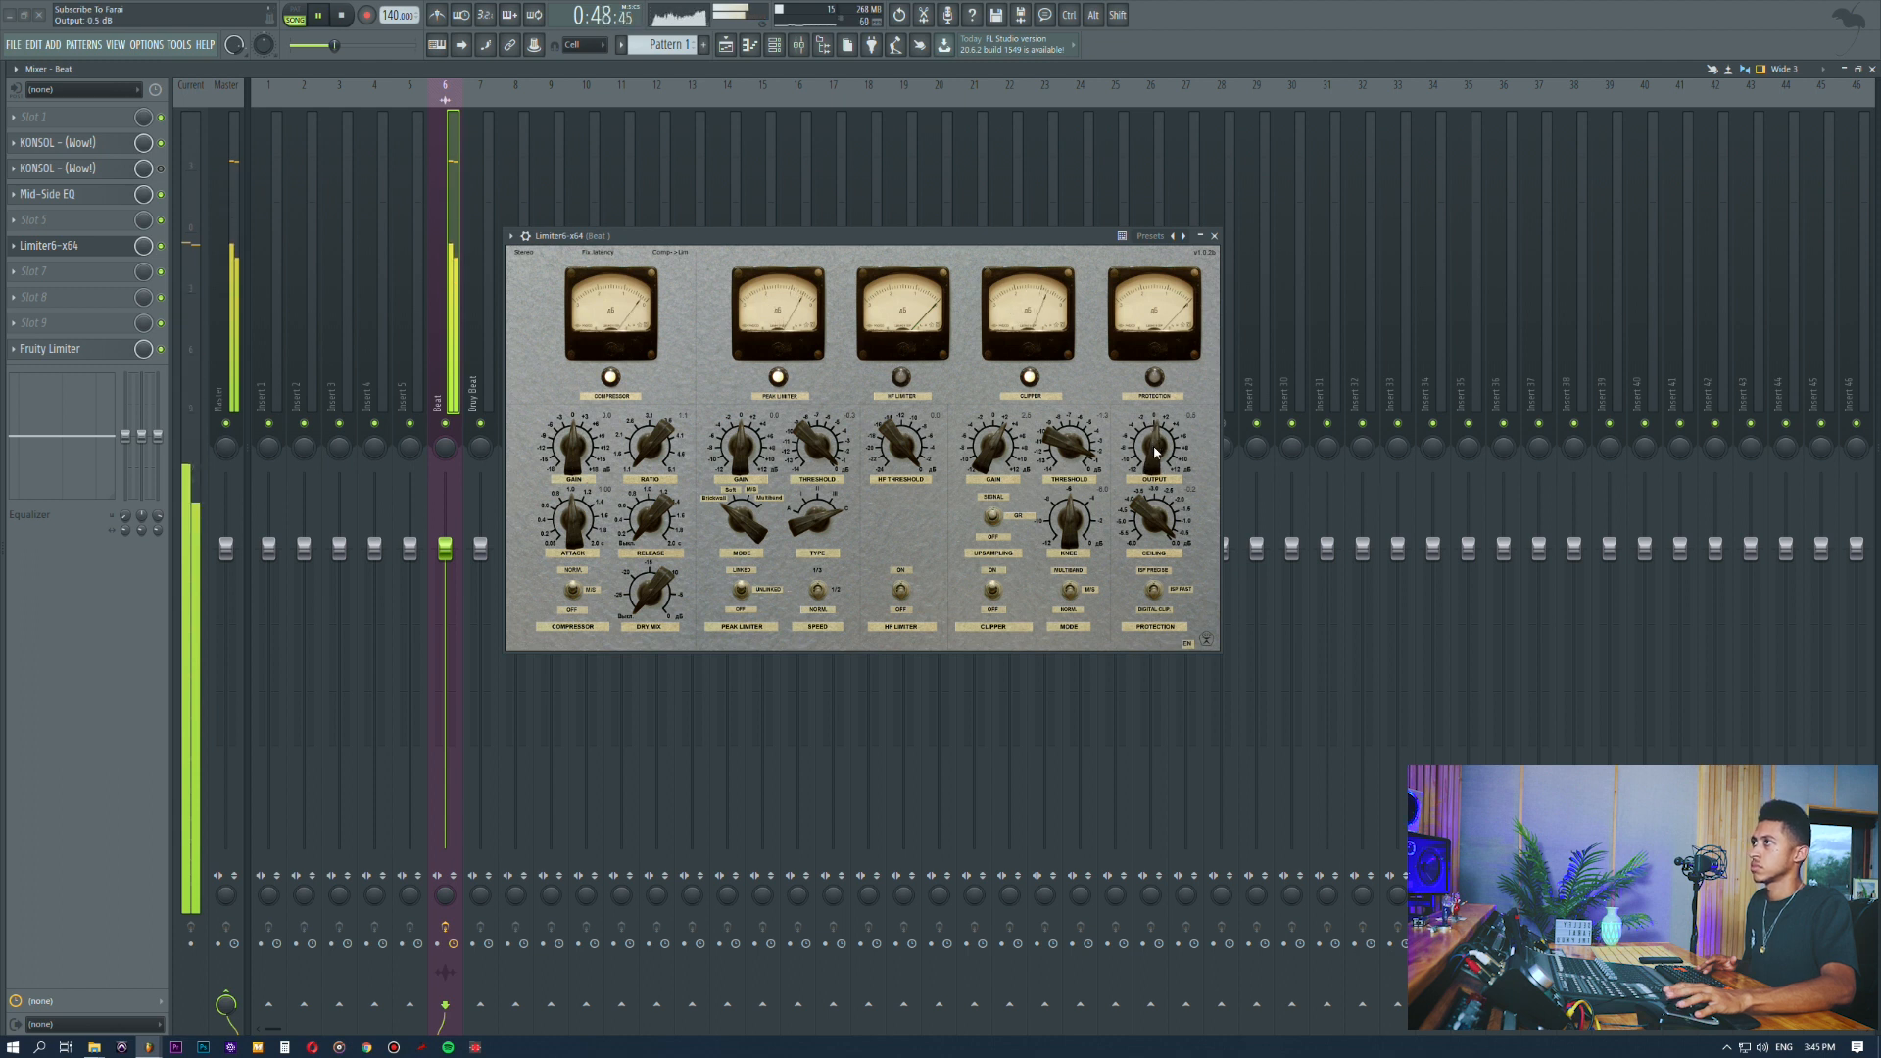
{"action": "left_click_drag", "start_coordinate": [1150, 448], "coordinate": [1151, 447]}
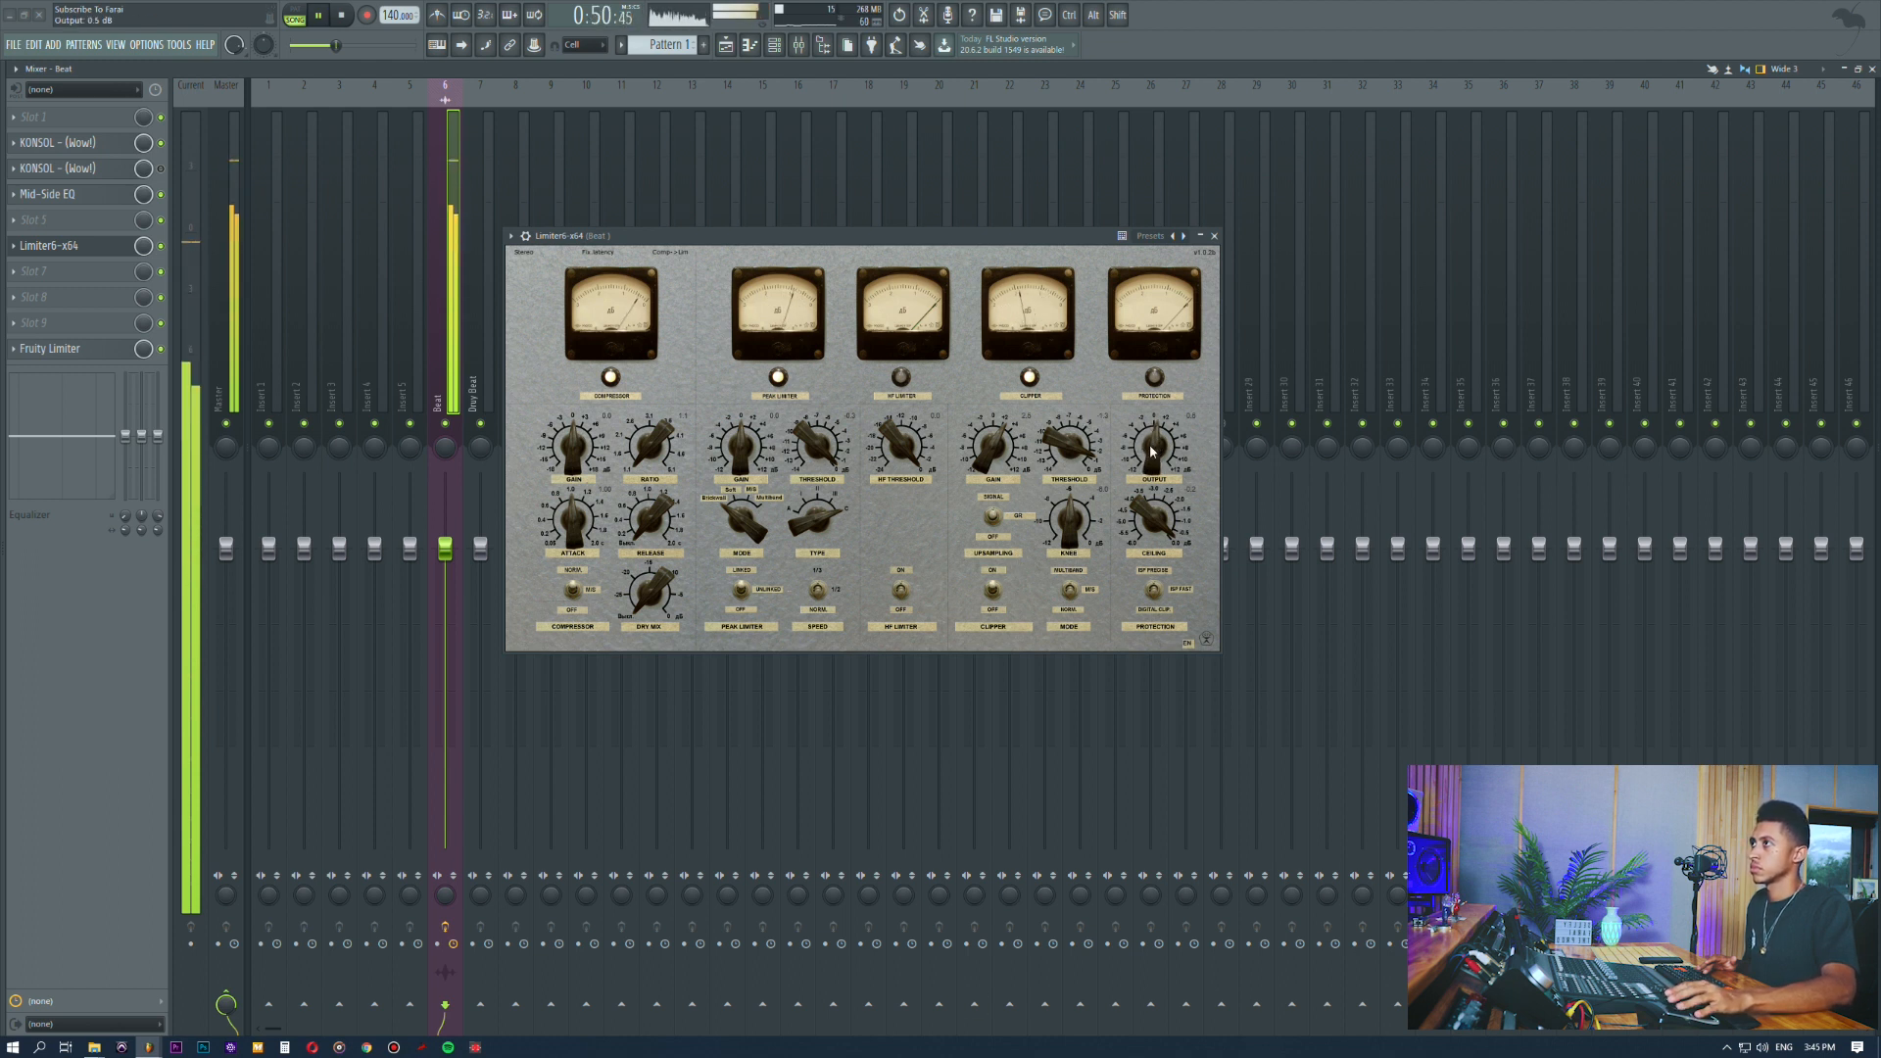
Step: Switch on the HF limiter, sweep its threshold to find a gentler setting, and trim the plugin's output level
{"action": "left_click", "coordinate": [900, 588]}
{"action": "left_click_drag", "start_coordinate": [901, 446], "coordinate": [732, 1056]}
{"action": "double_click", "coordinate": [930, 474]}
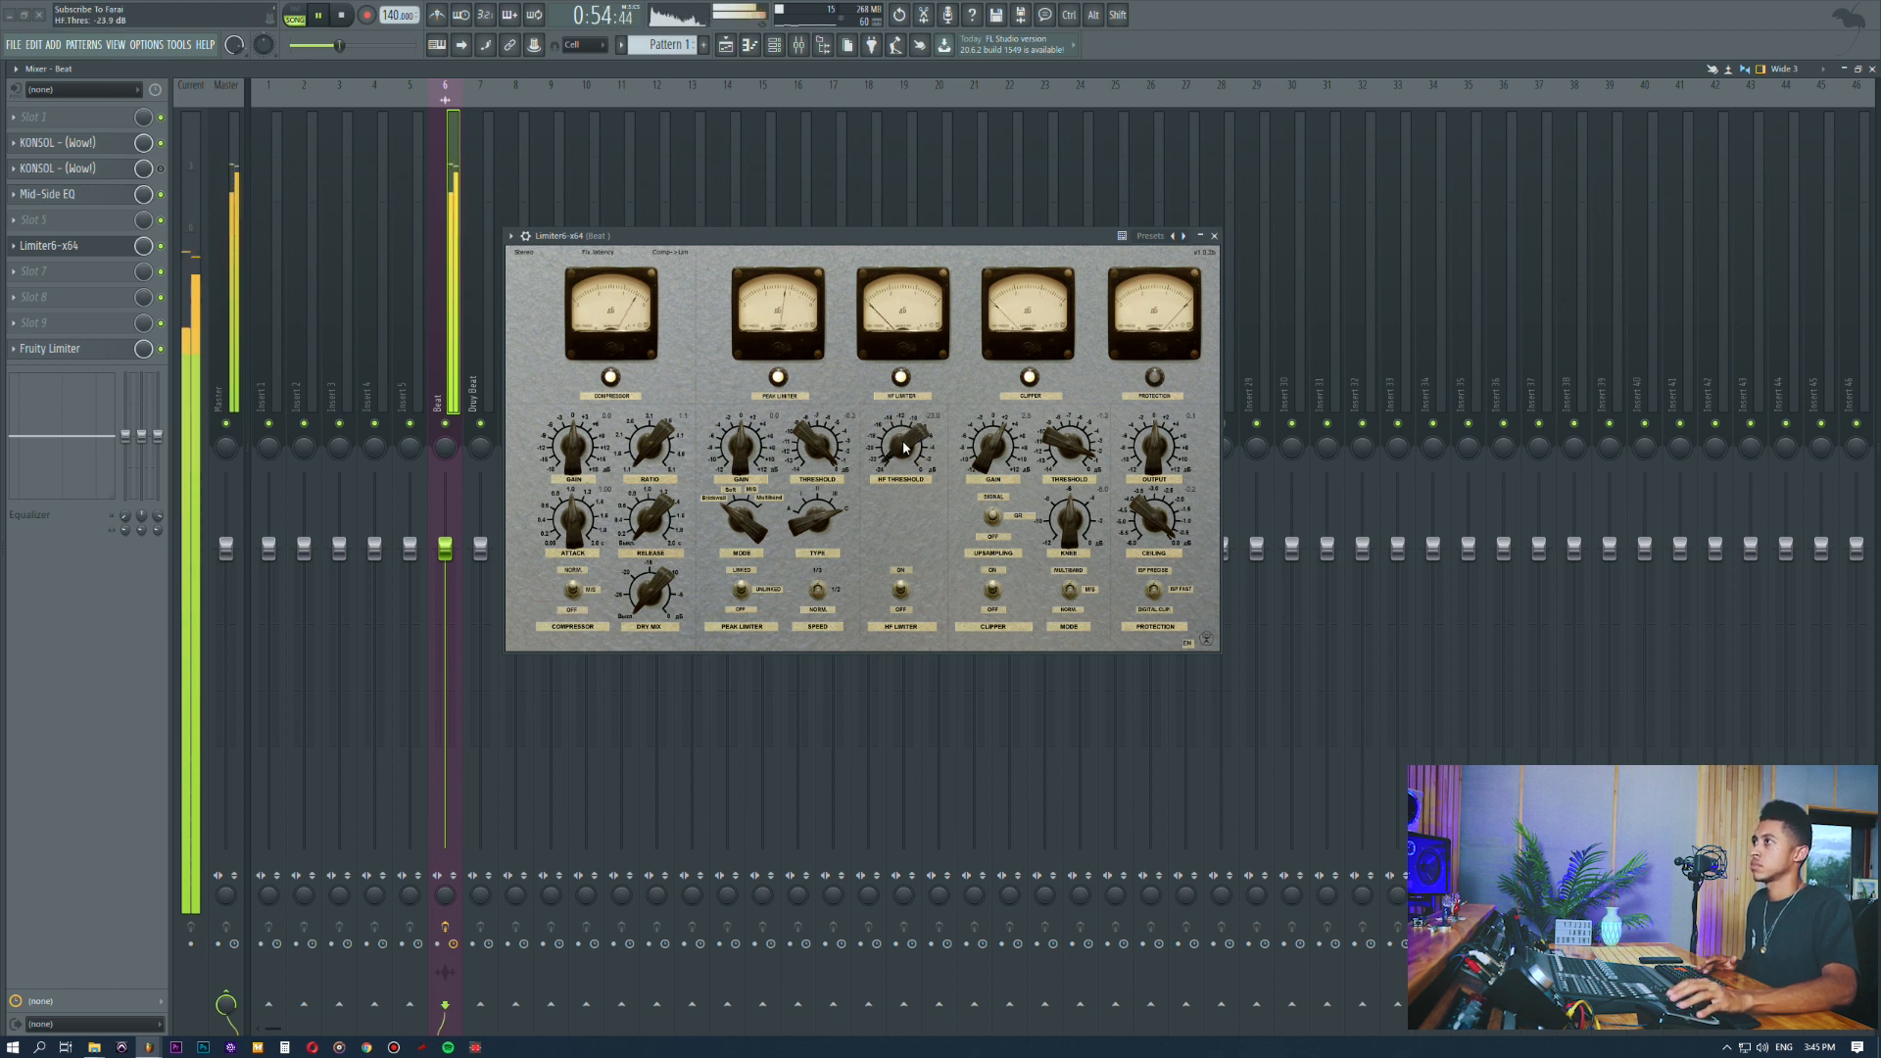
{"action": "left_click_drag", "start_coordinate": [931, 474], "coordinate": [862, 517]}
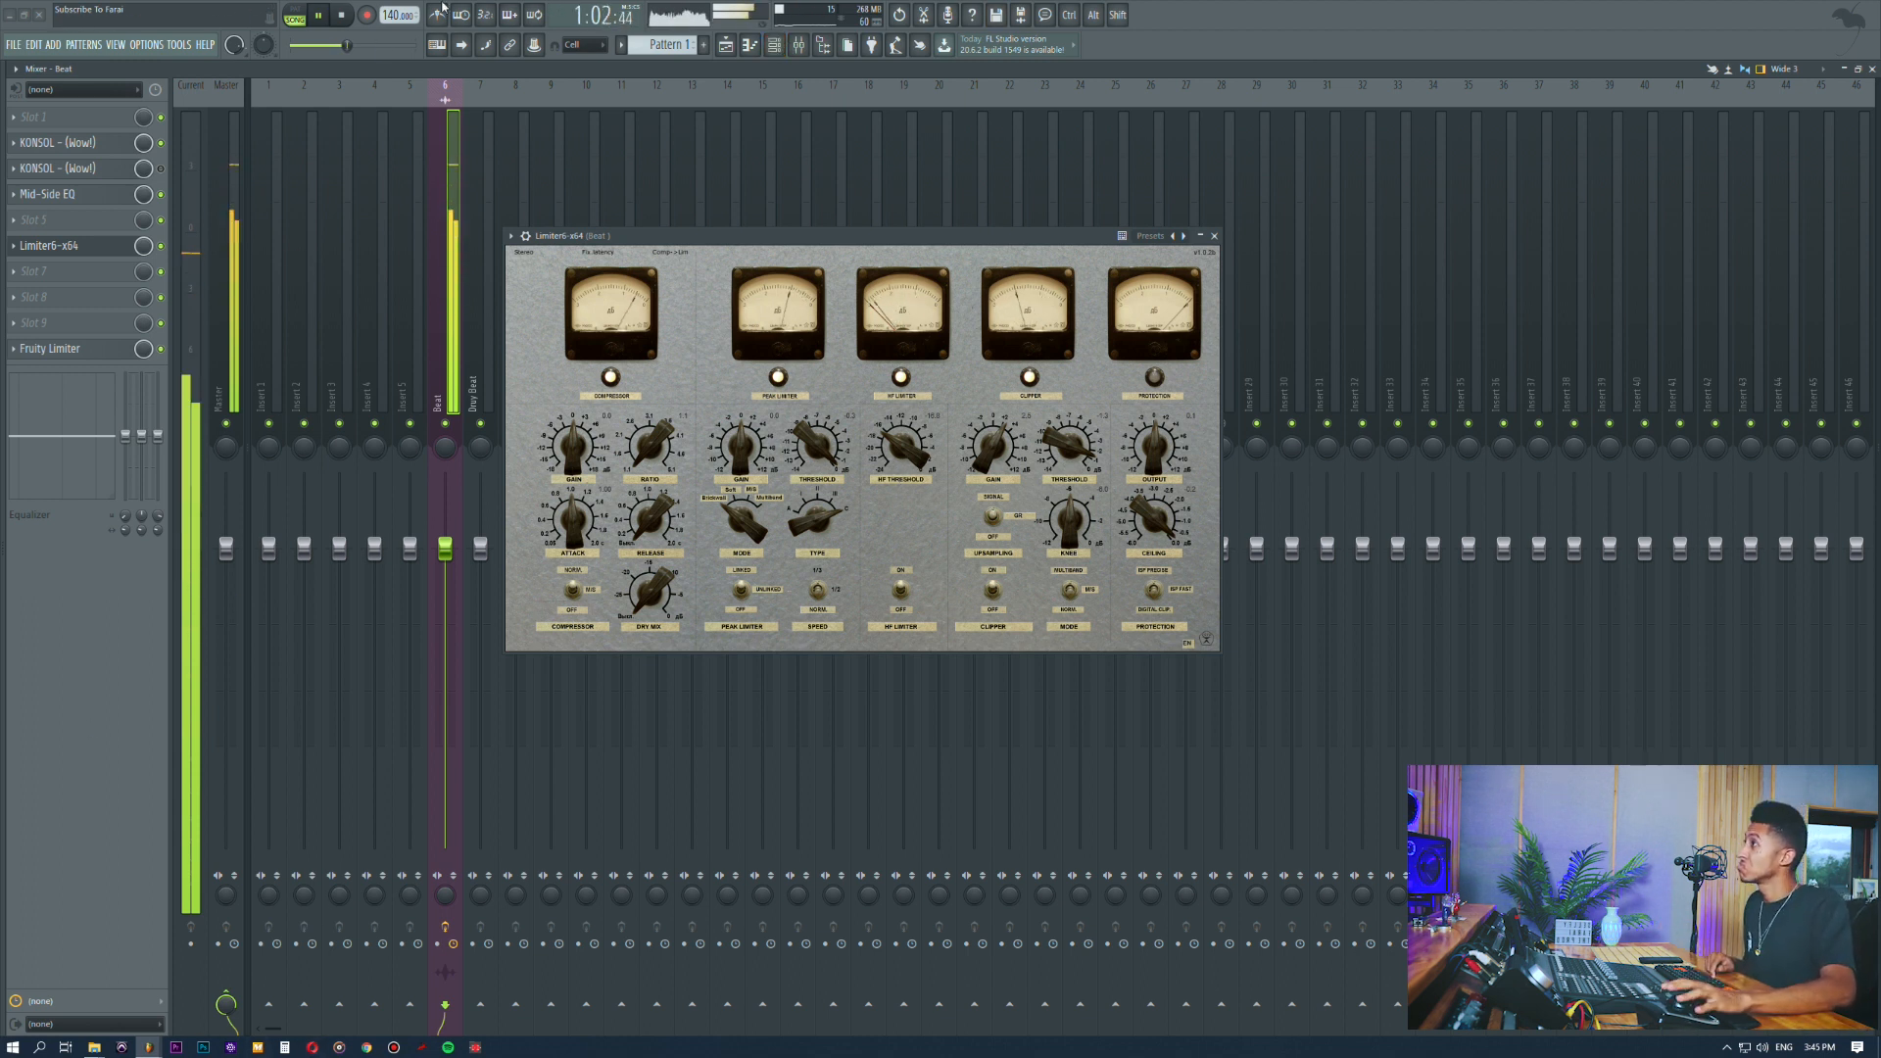
{"action": "left_click_drag", "start_coordinate": [1158, 458], "coordinate": [1155, 443]}
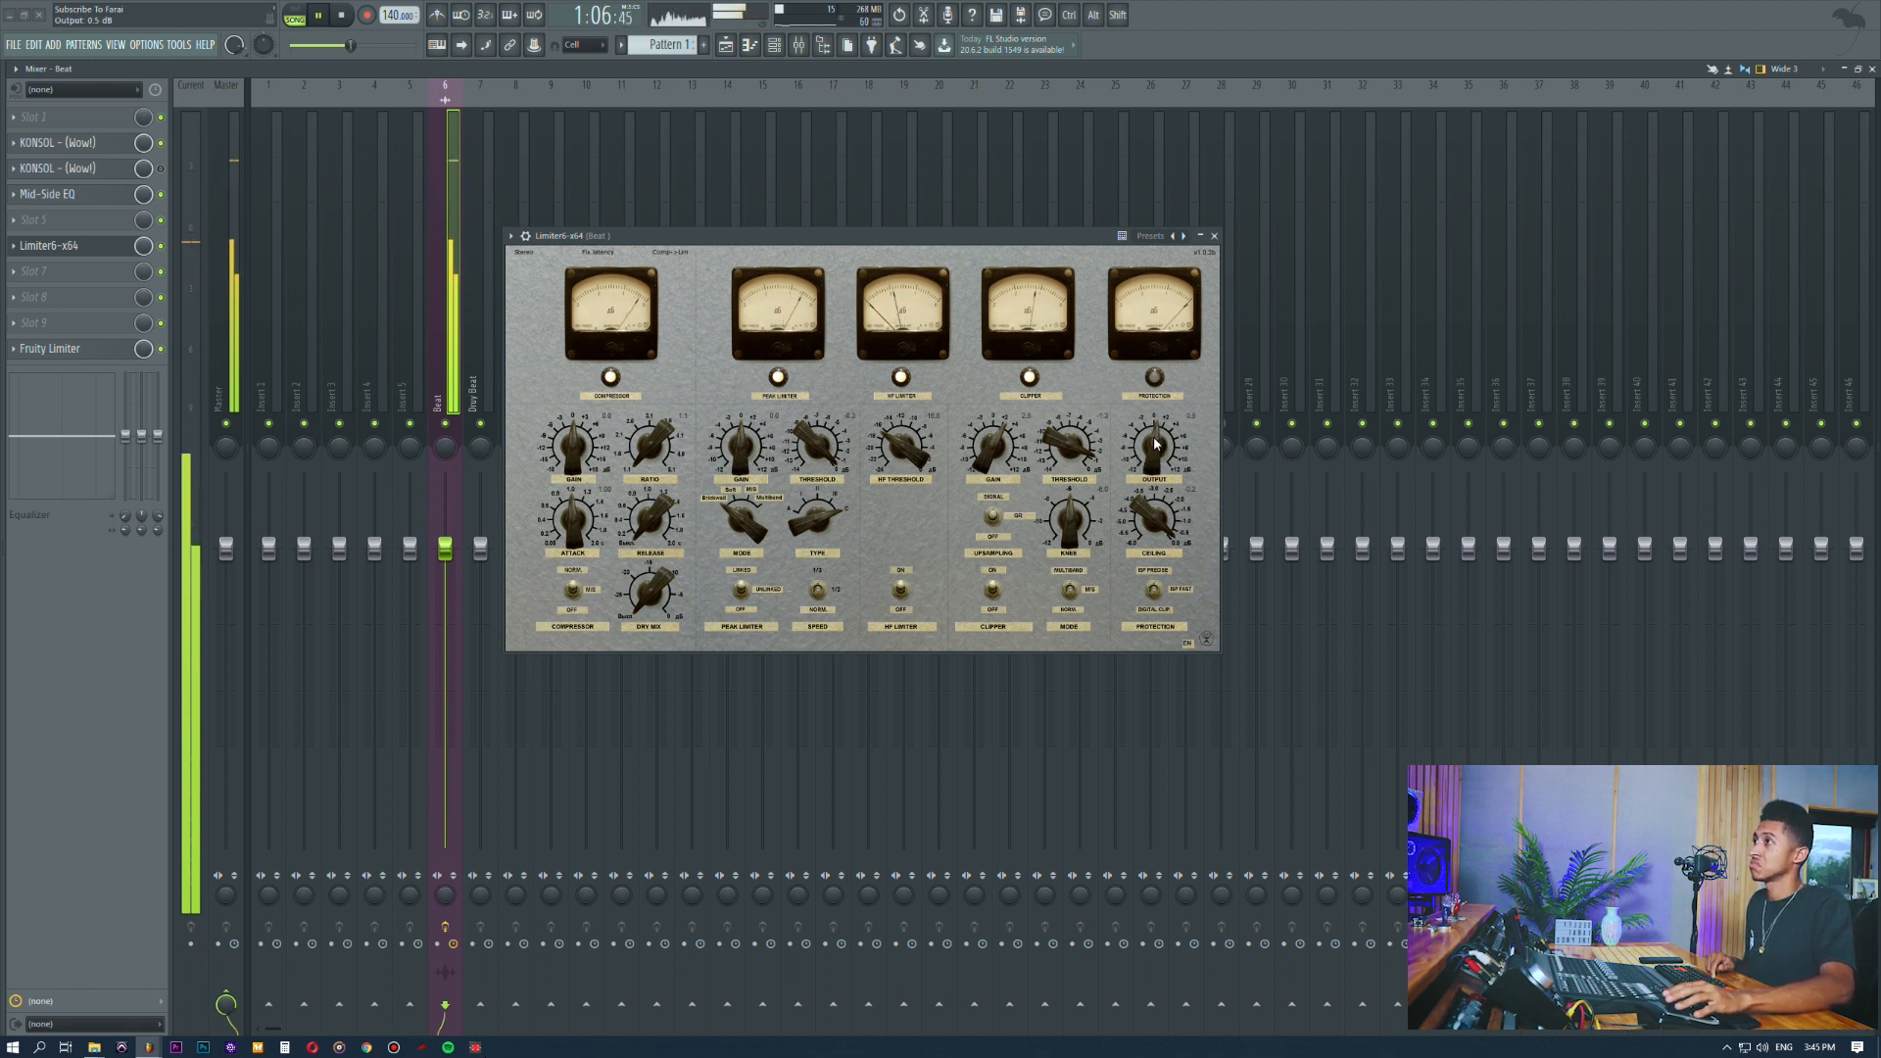
{"action": "scroll", "coordinate": [1153, 437], "scroll_direction": "down", "scroll_amount": 3}
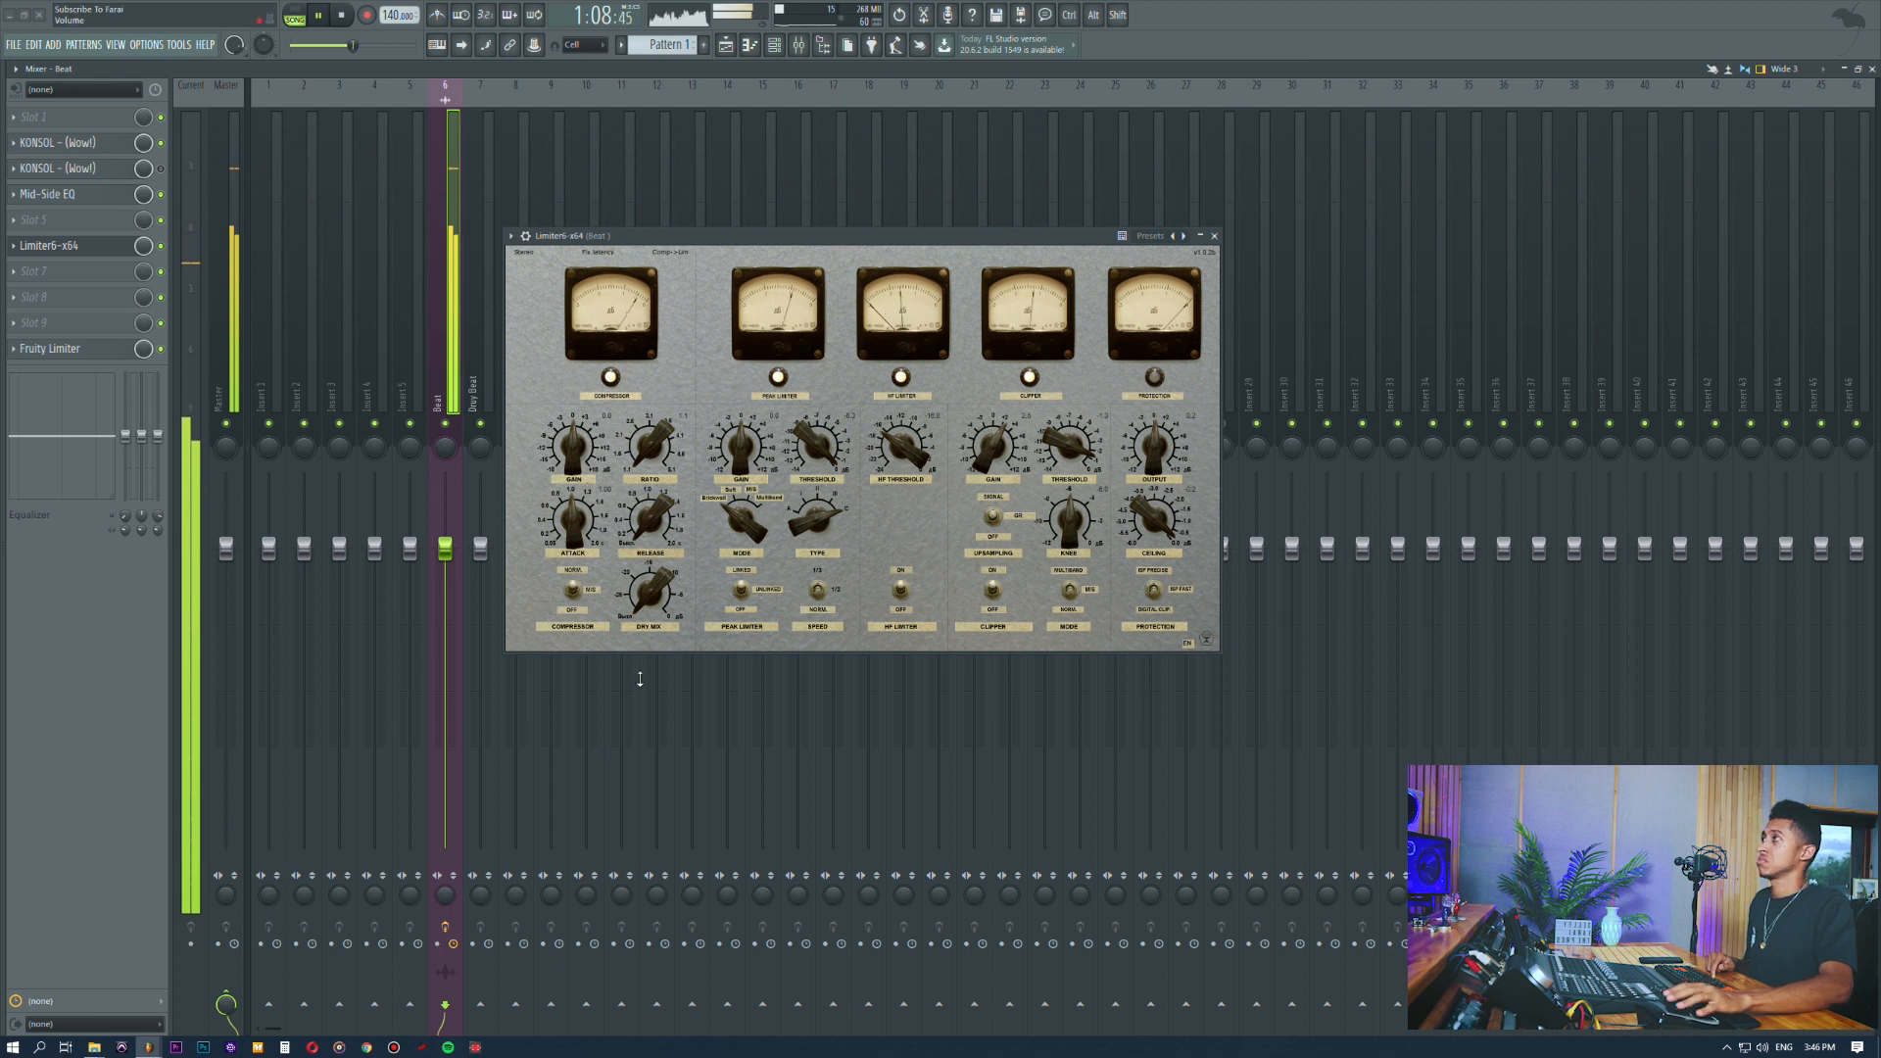